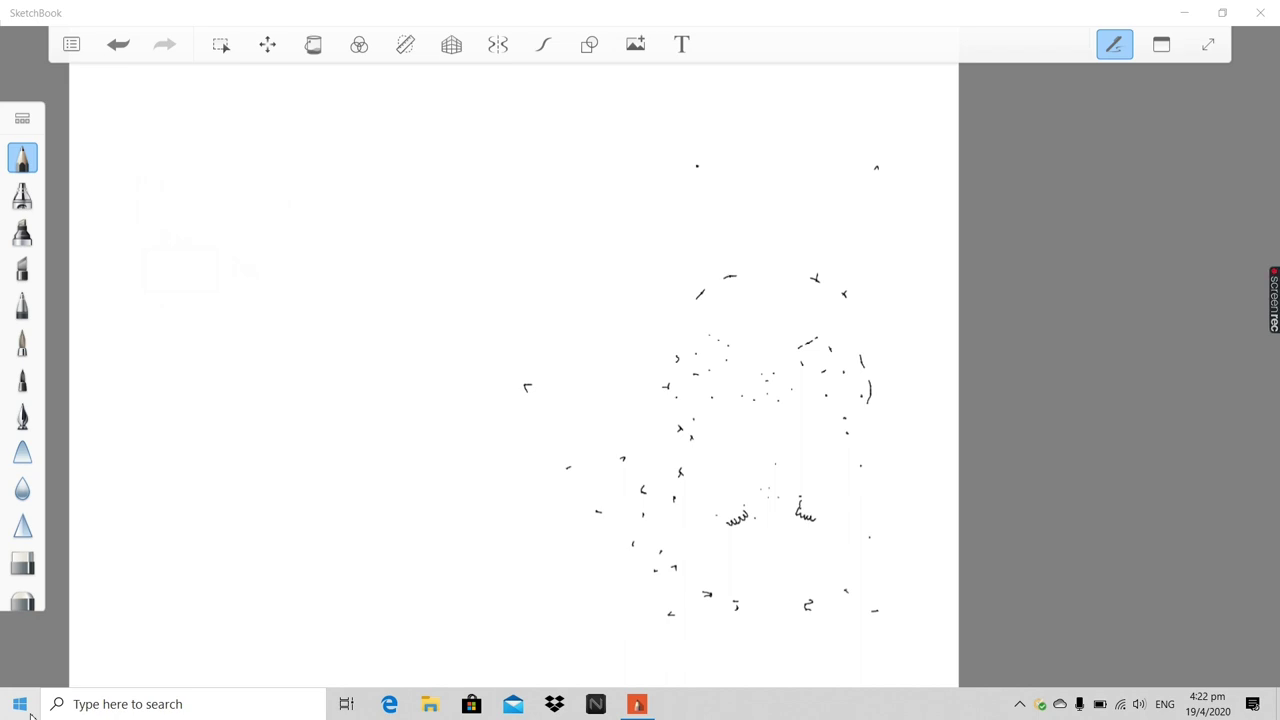
Paint thick black test strokes with the paintbrush in the upper-left area of the canvas
click(24, 343)
drag(300, 160, 195, 315)
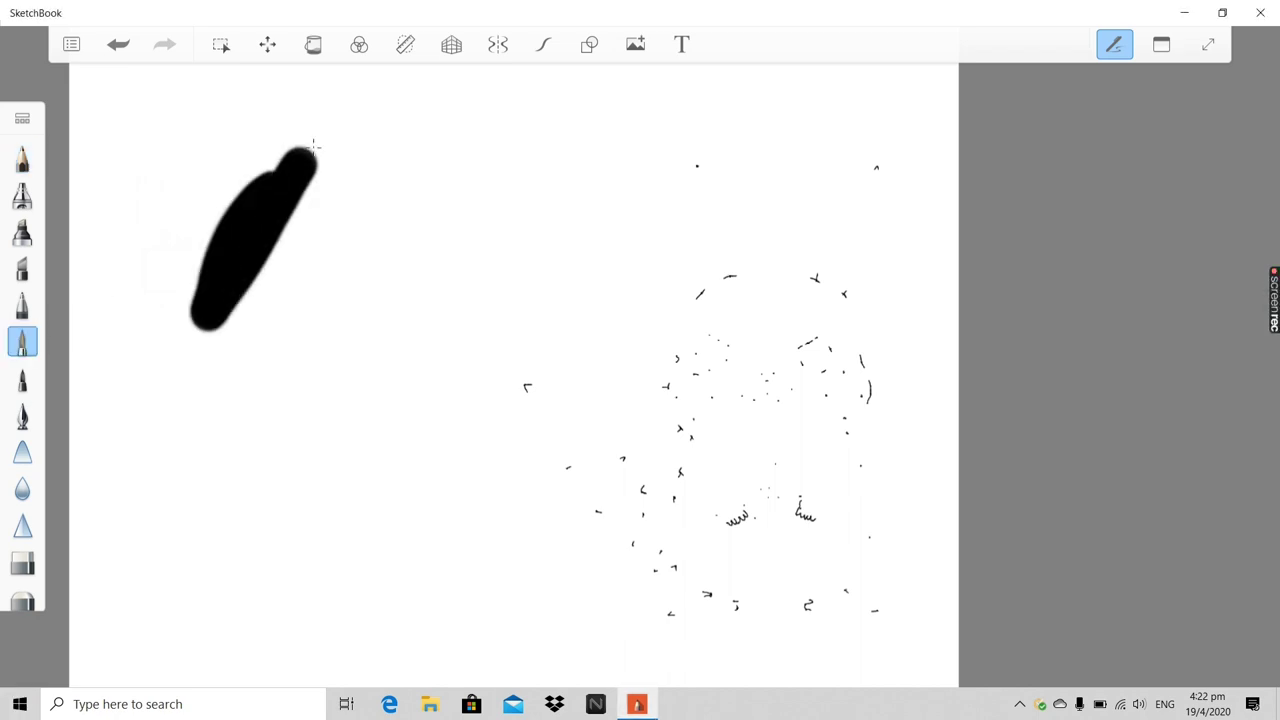
mouse_move(300, 130)
mouse_down()
mouse_move(292, 226)
mouse_move(237, 216)
mouse_move(261, 320)
mouse_move(310, 326)
mouse_move(326, 222)
mouse_up()
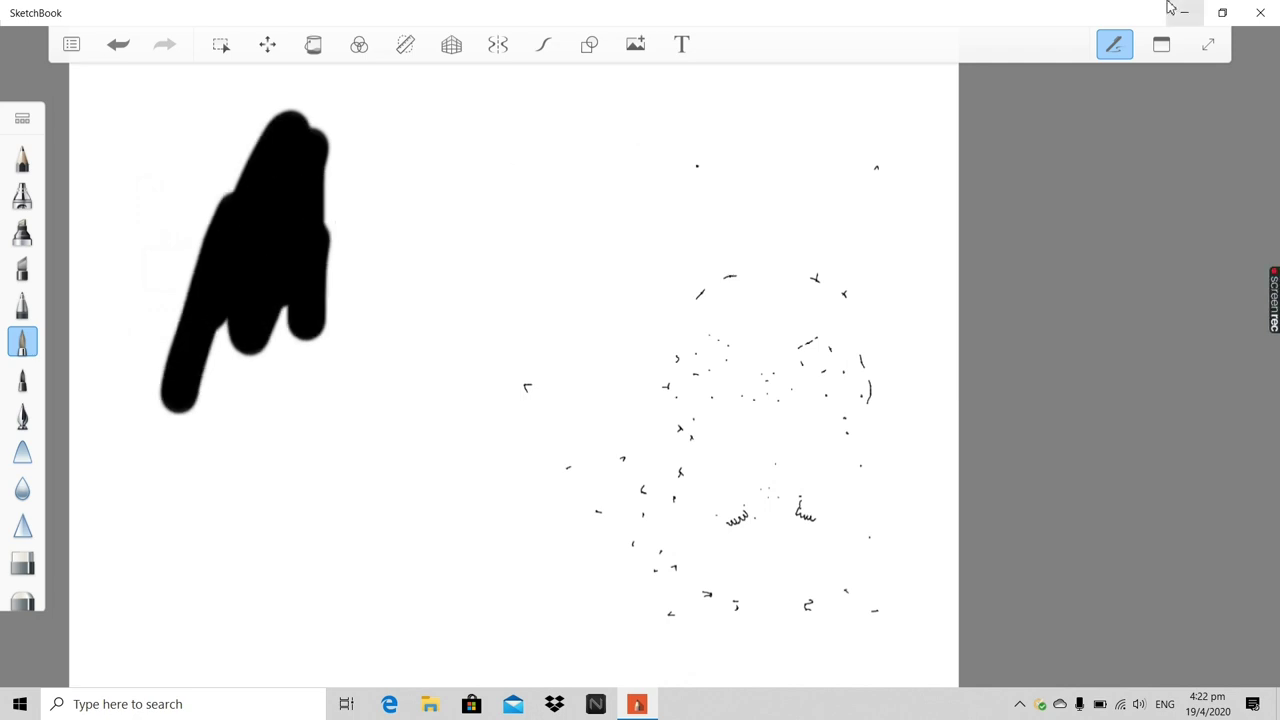
Set the brush colour to bright green with hue 122, saturation 100 and lightness 54 in the Color Editor
click(1161, 44)
click(1155, 224)
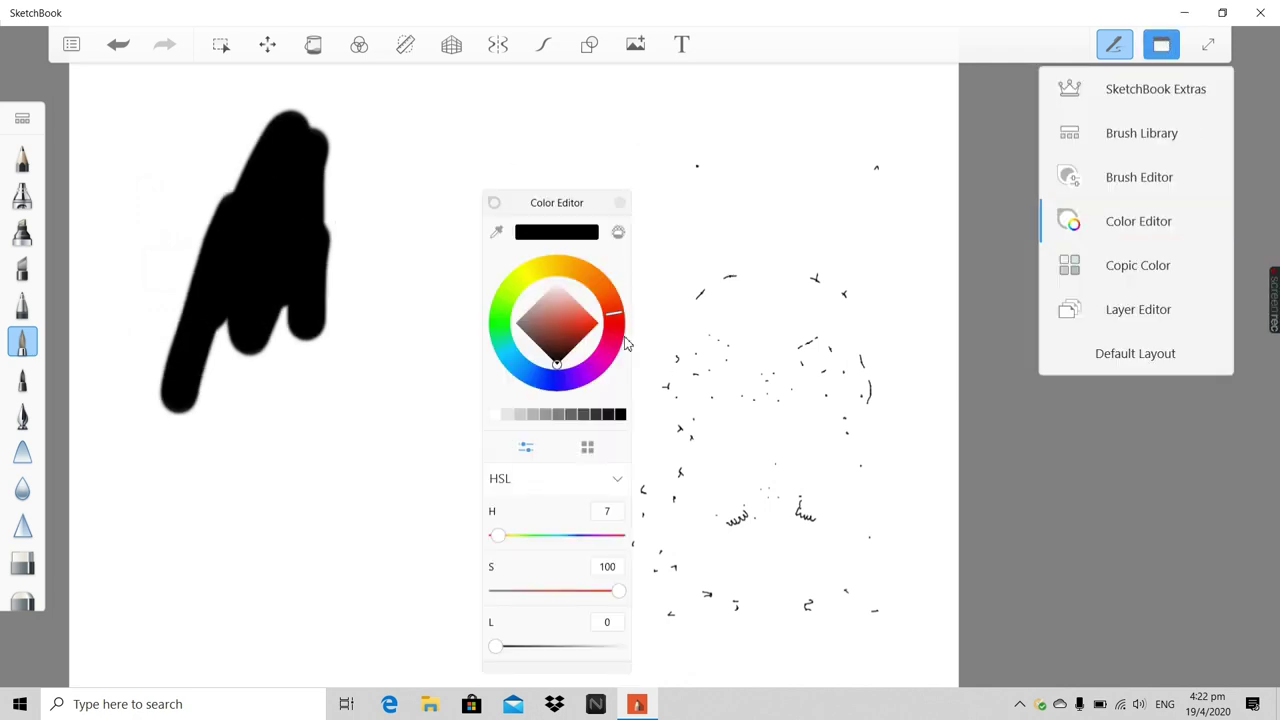
mouse_move(586, 272)
mouse_down()
mouse_move(560, 262)
mouse_move(500, 325)
mouse_up()
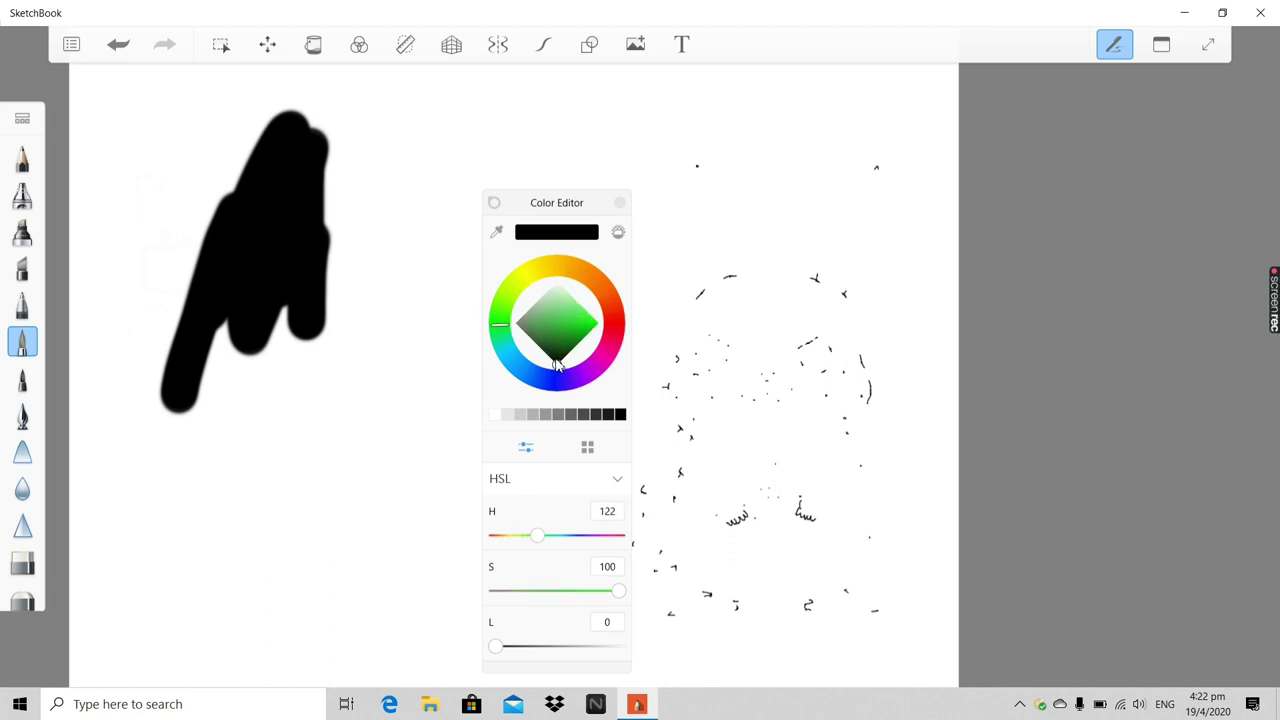
drag(555, 364, 604, 320)
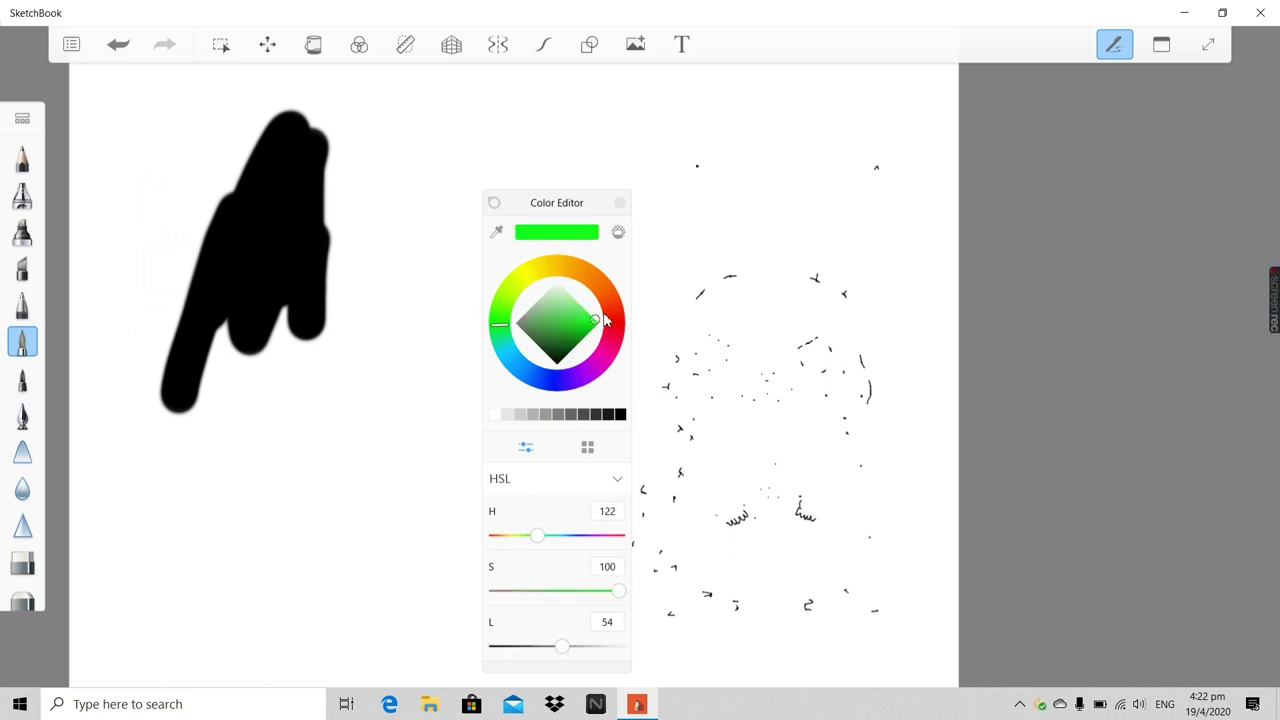
click(620, 203)
Try looping green strokes over the black ones, undo all the test strokes and return to the Pencil
mouse_move(330, 220)
mouse_down()
mouse_move(205, 418)
mouse_move(168, 172)
mouse_move(325, 190)
mouse_move(371, 487)
mouse_move(480, 457)
mouse_move(128, 565)
mouse_up()
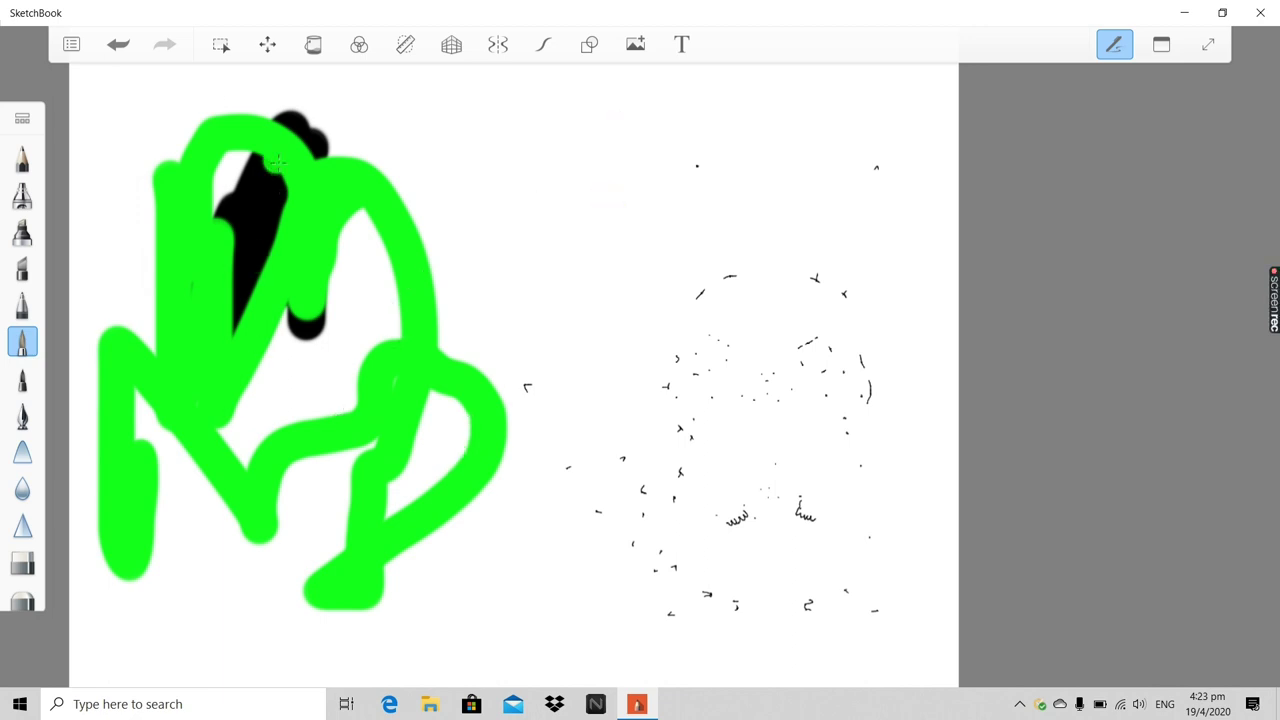
click(118, 44)
click(118, 44)
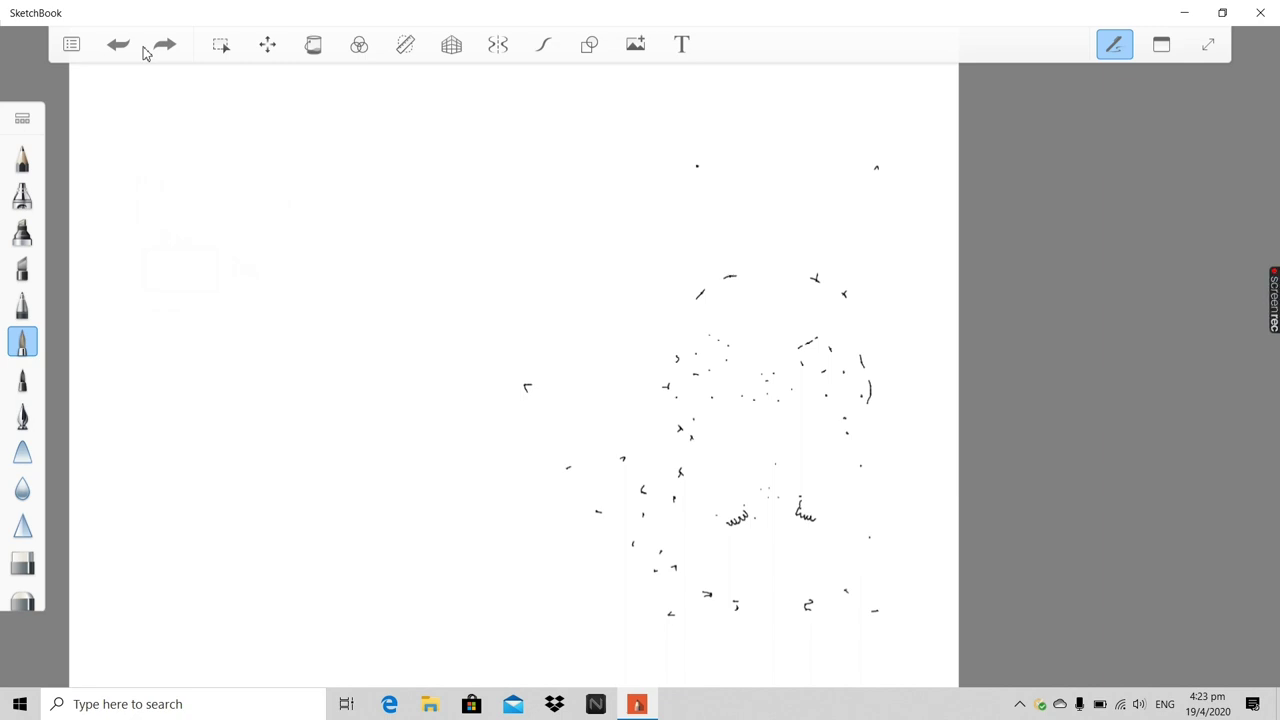
mouse_move(258, 110)
mouse_down()
mouse_move(258, 97)
mouse_move(65, 139)
mouse_up()
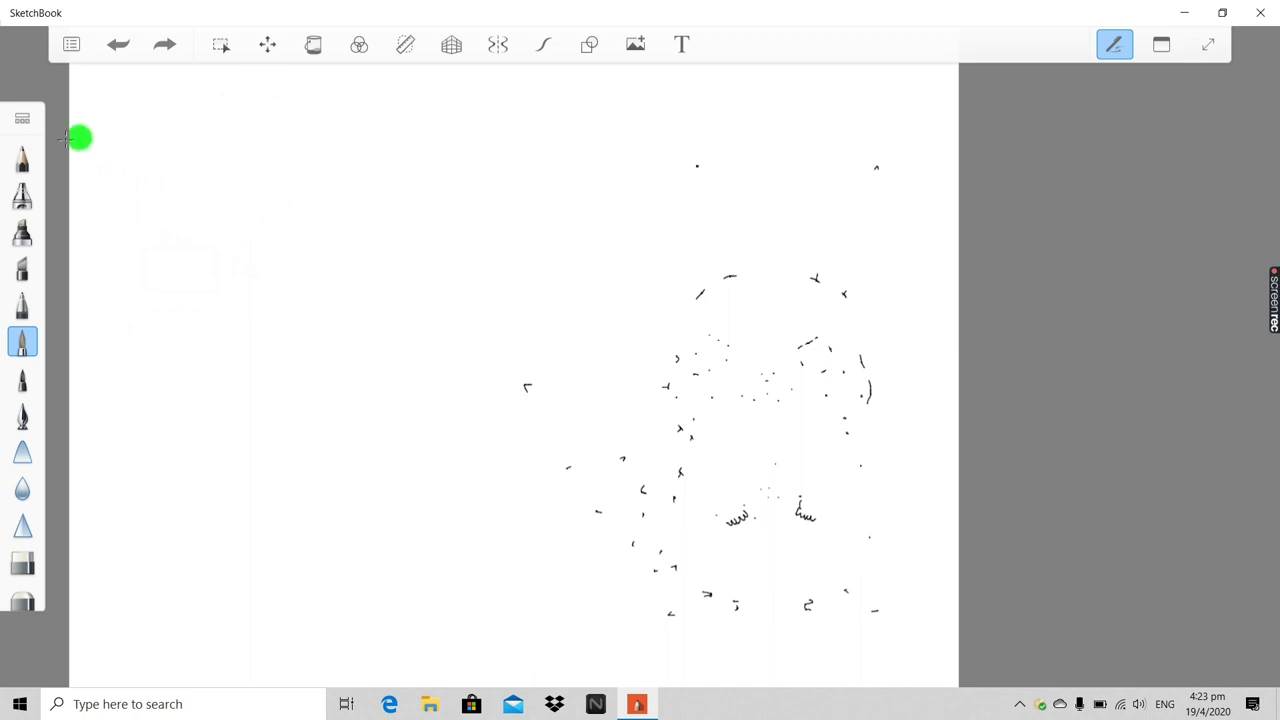
click(22, 158)
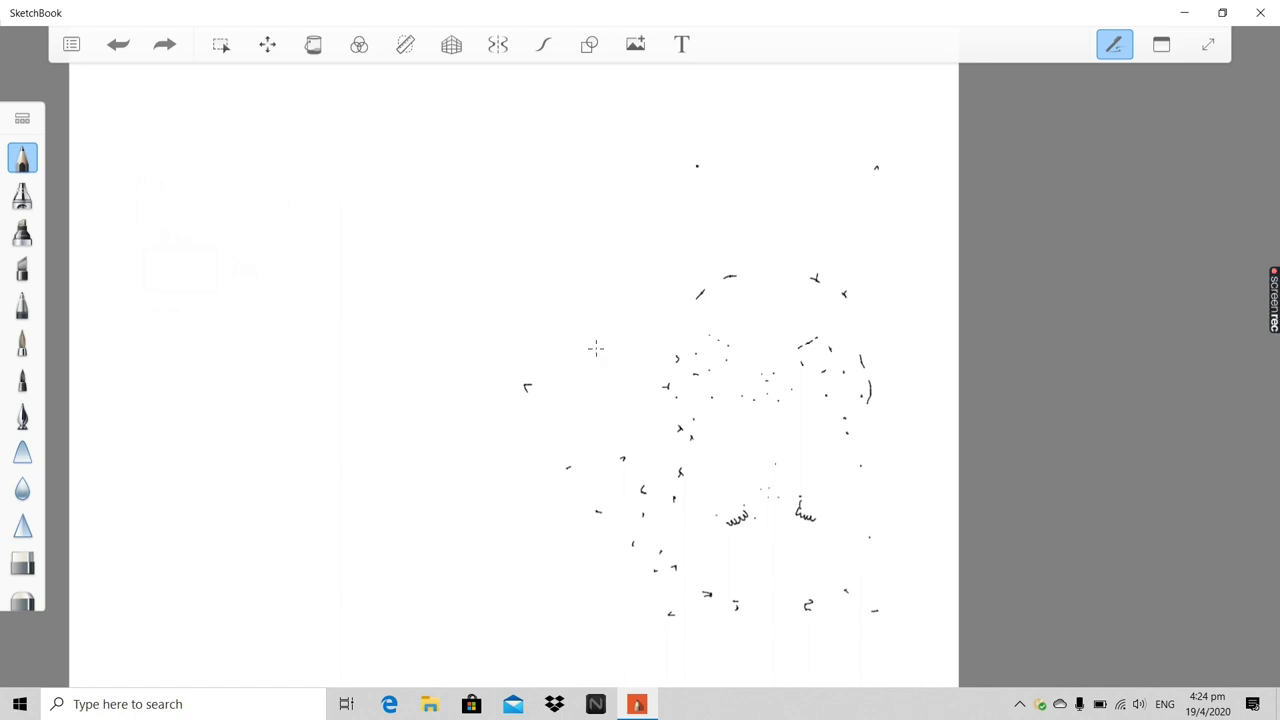
Examine the scattered pencil marks and the blank areas of the canvas at different magnifications
scroll(595, 348, down, 3)
scroll(520, 337, up, 5)
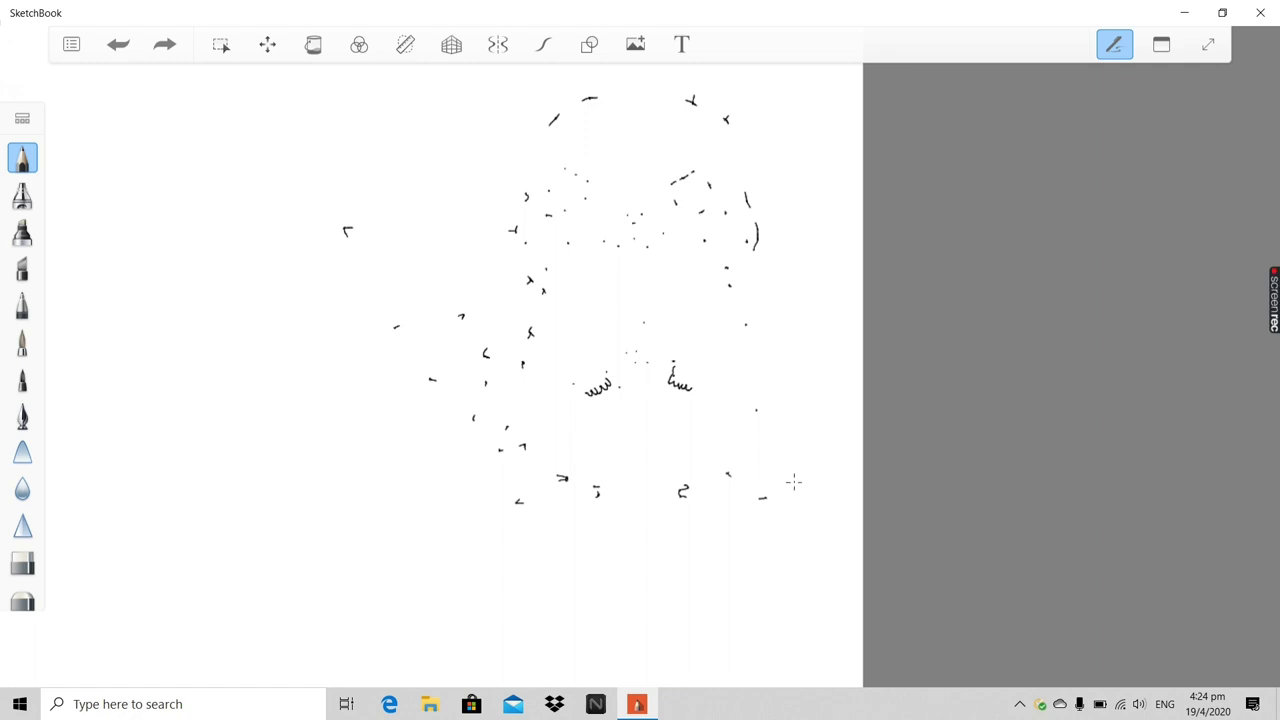
scroll(807, 374, down, 5)
scroll(684, 106, up, 5)
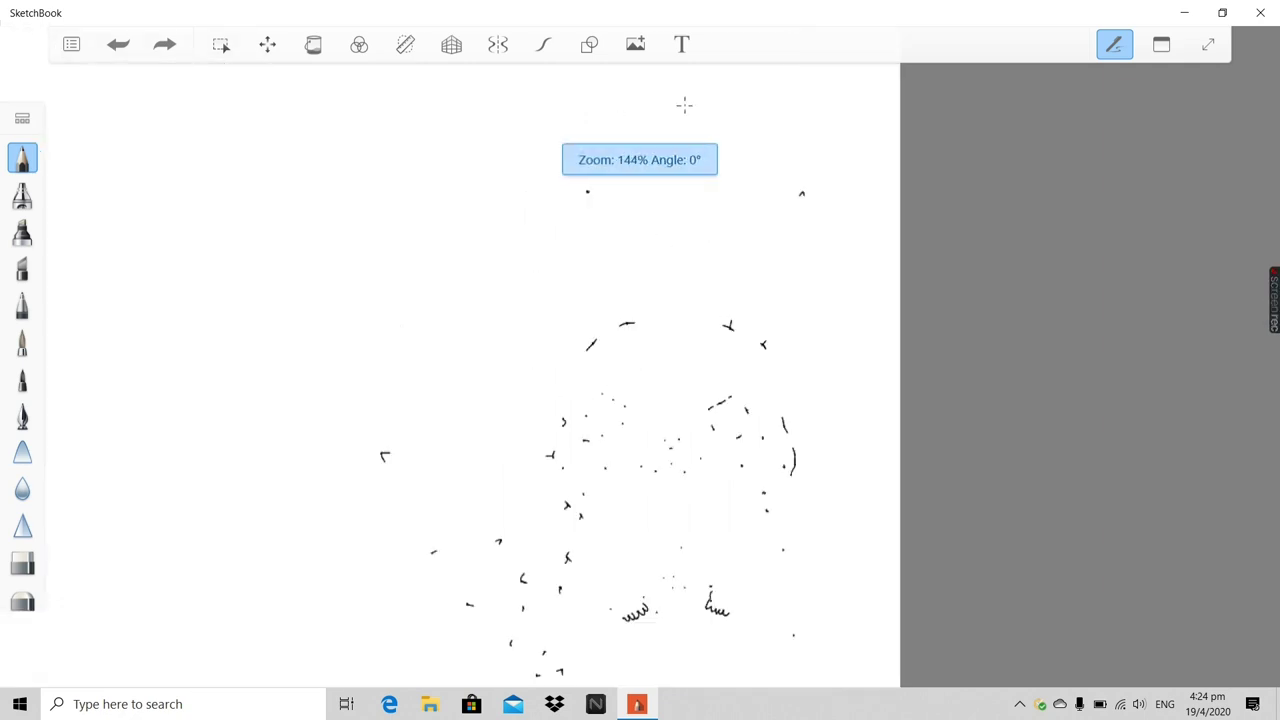
scroll(709, 303, down, 1)
scroll(666, 582, up, 1)
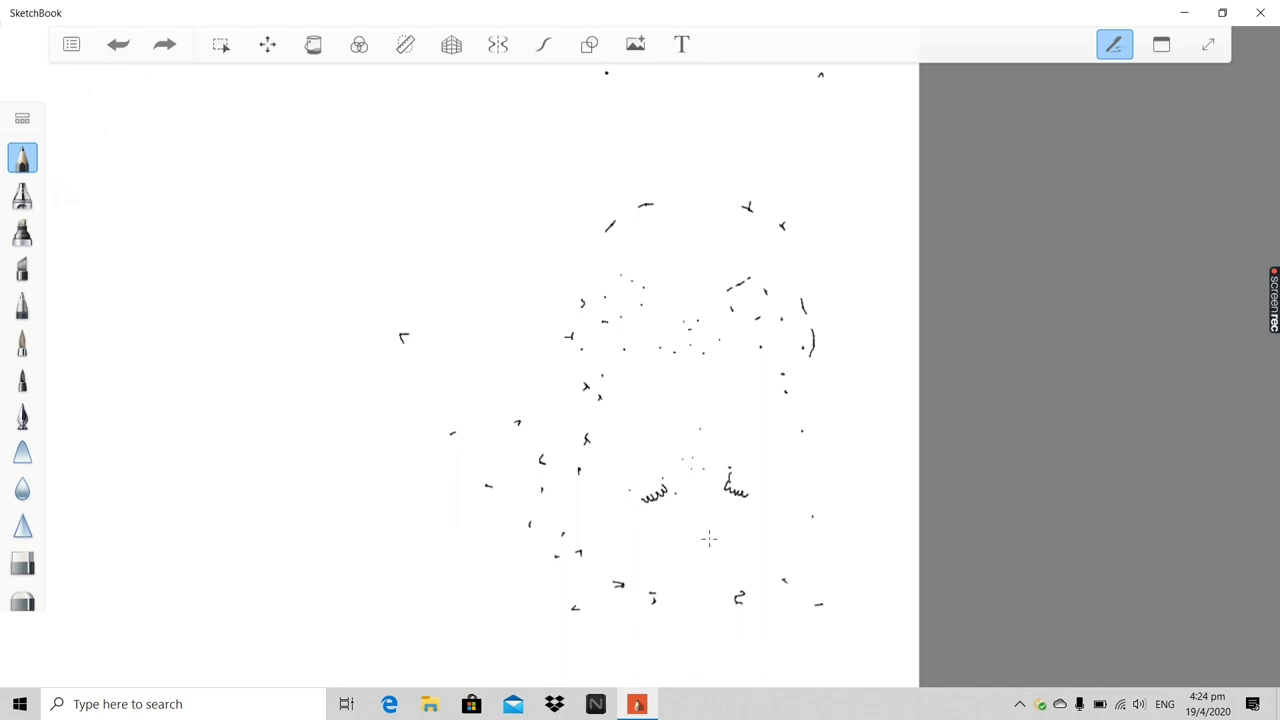
scroll(706, 491, up, 5)
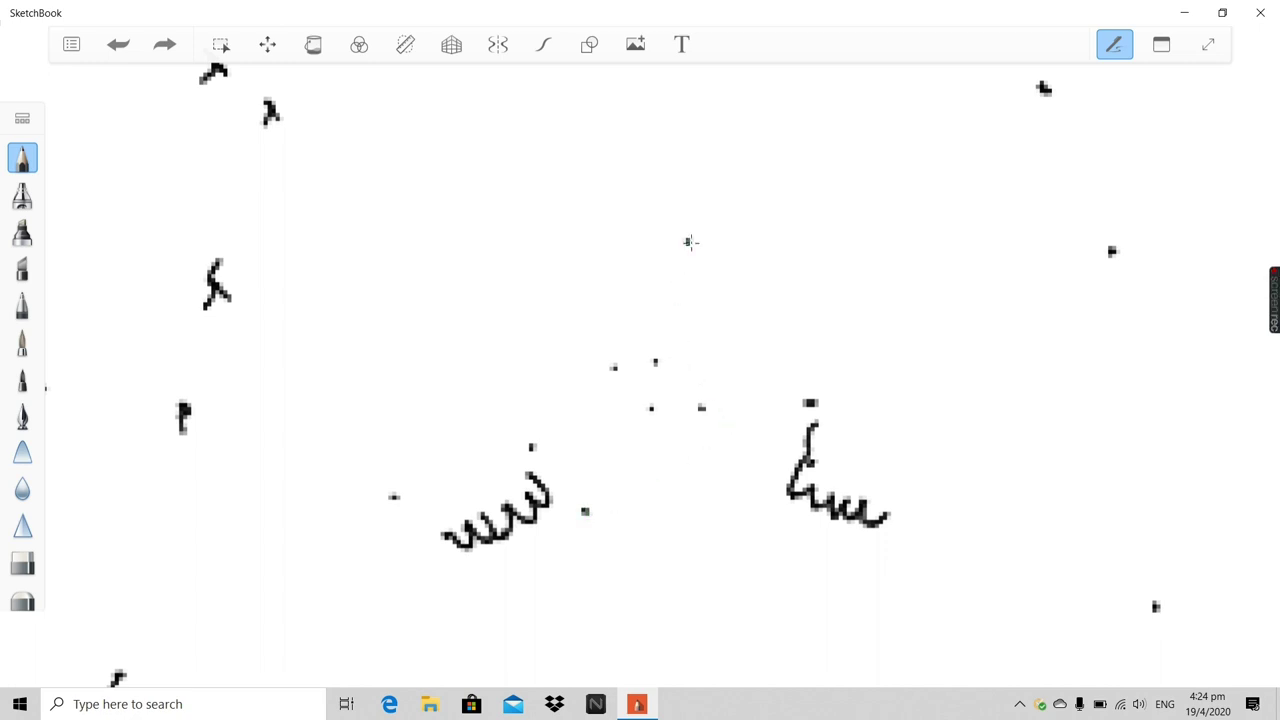
scroll(686, 243, down, 8)
scroll(431, 220, down, 3)
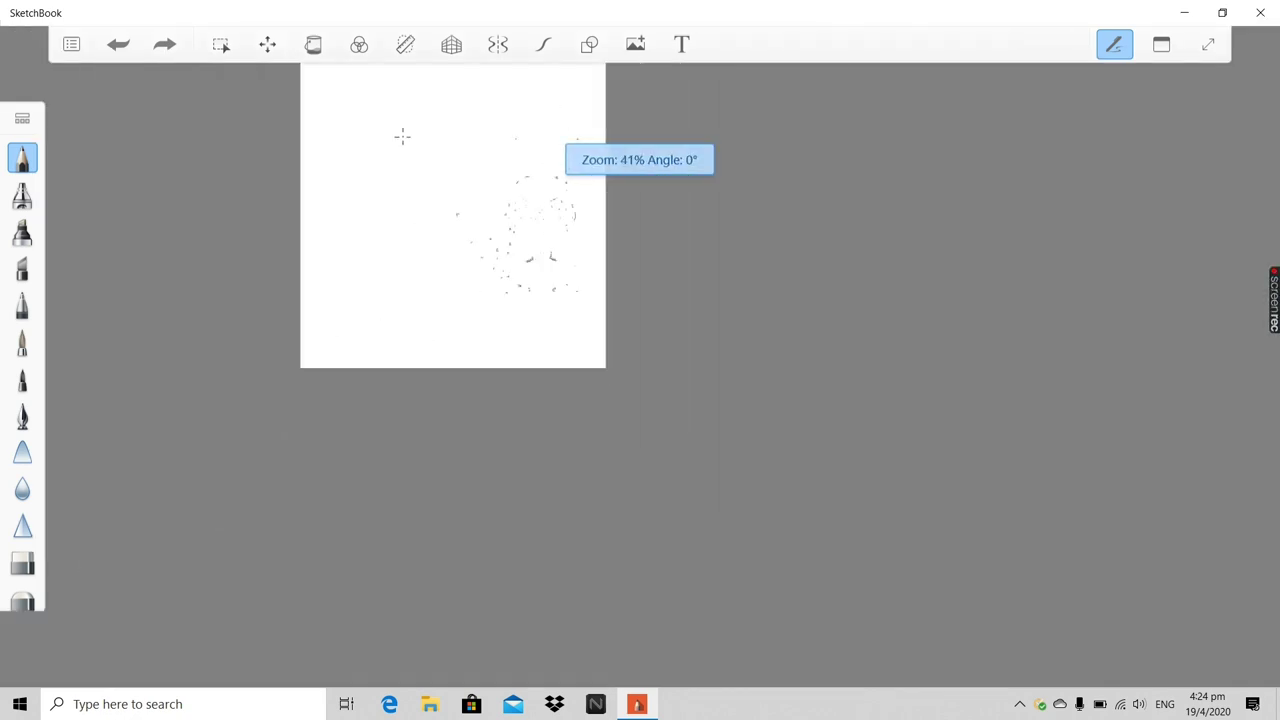
scroll(363, 123, up, 4)
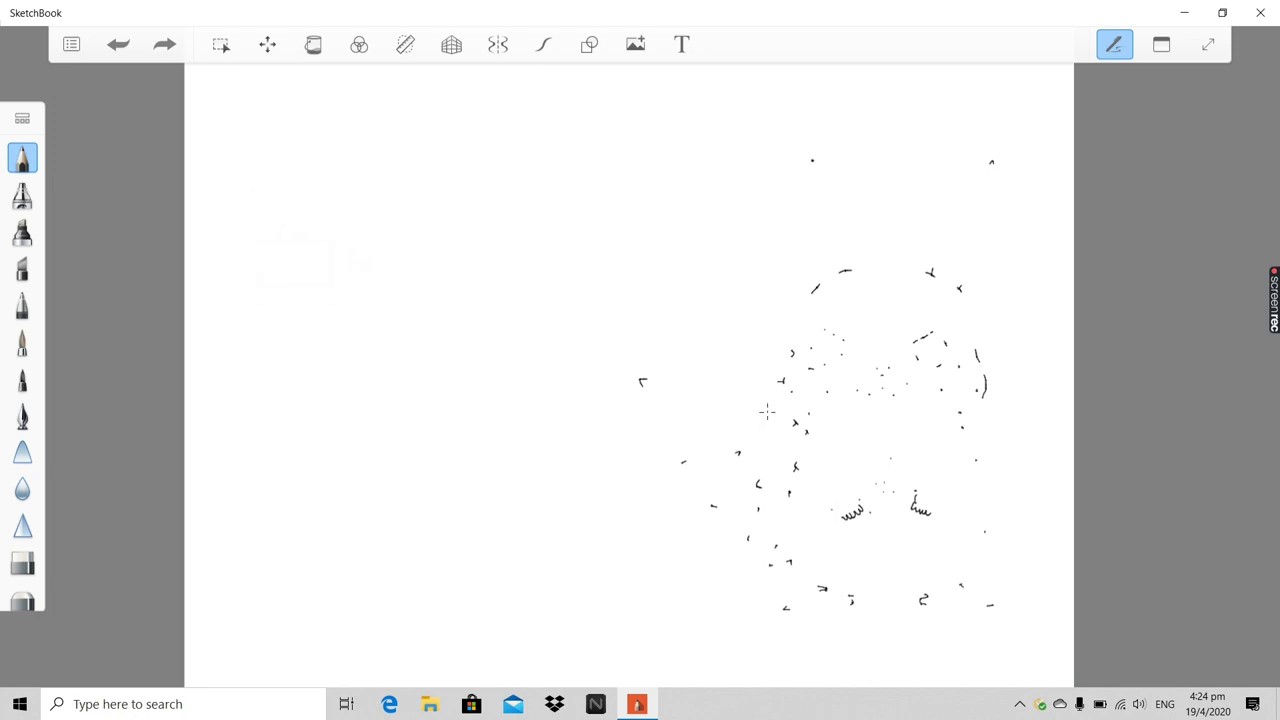
scroll(777, 420, down, 3)
scroll(829, 471, up, 3)
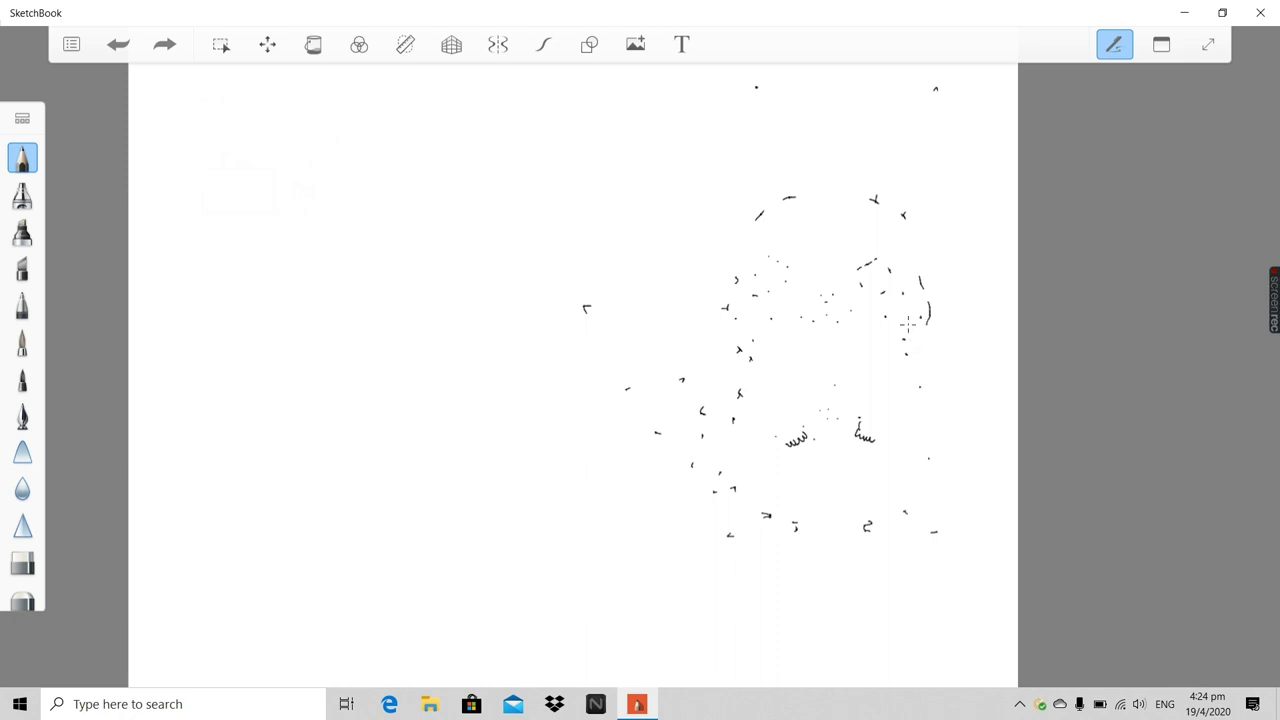
scroll(857, 387, down, 5)
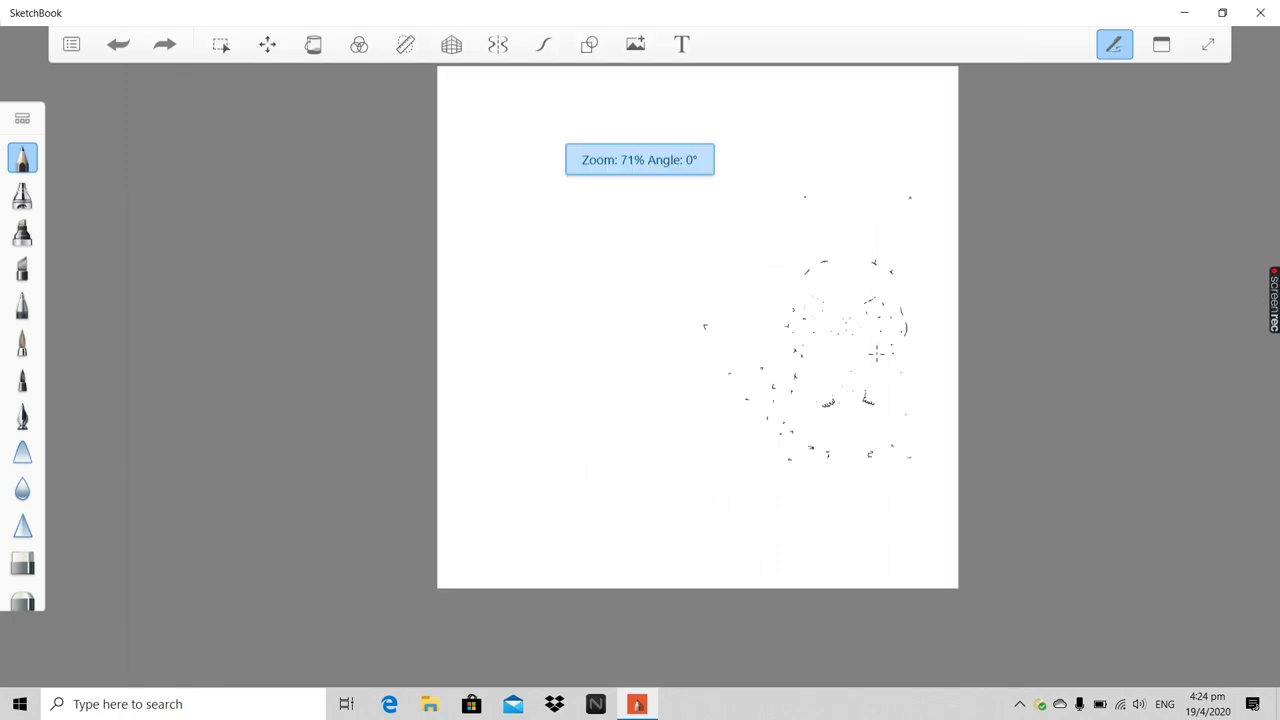
scroll(851, 337, up, 6)
scroll(363, 249, down, 4)
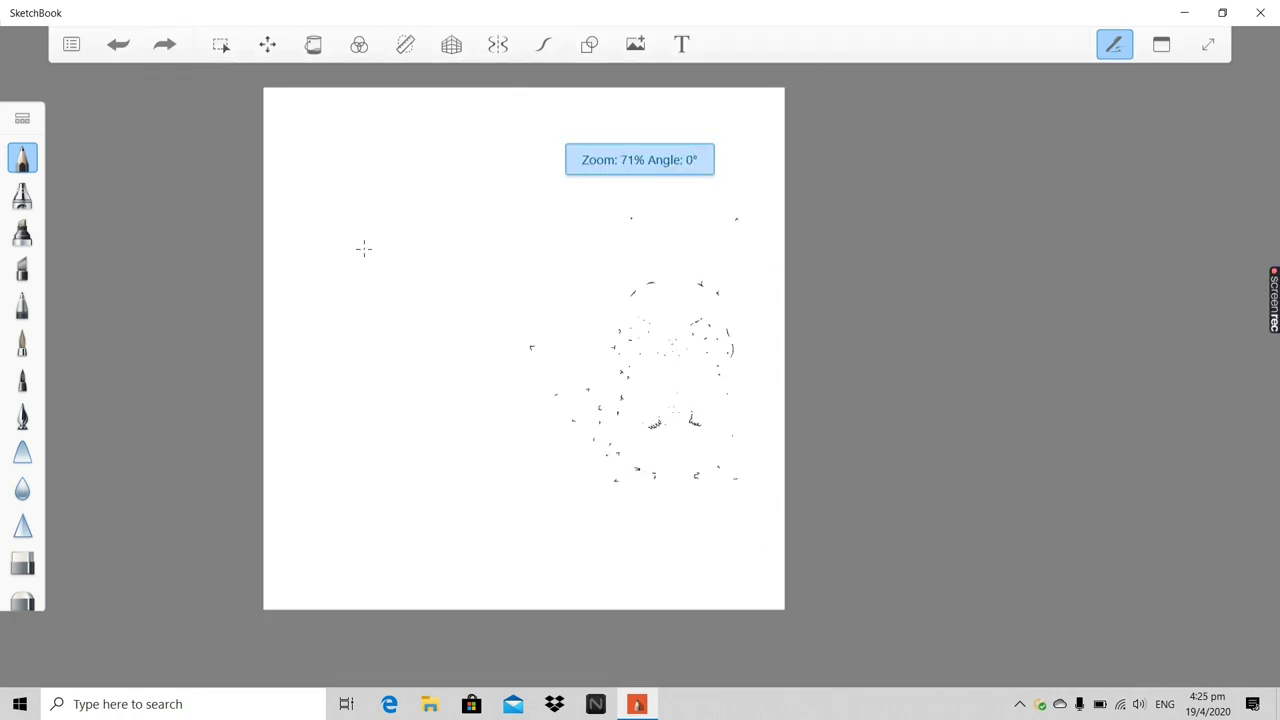
scroll(291, 231, up, 4)
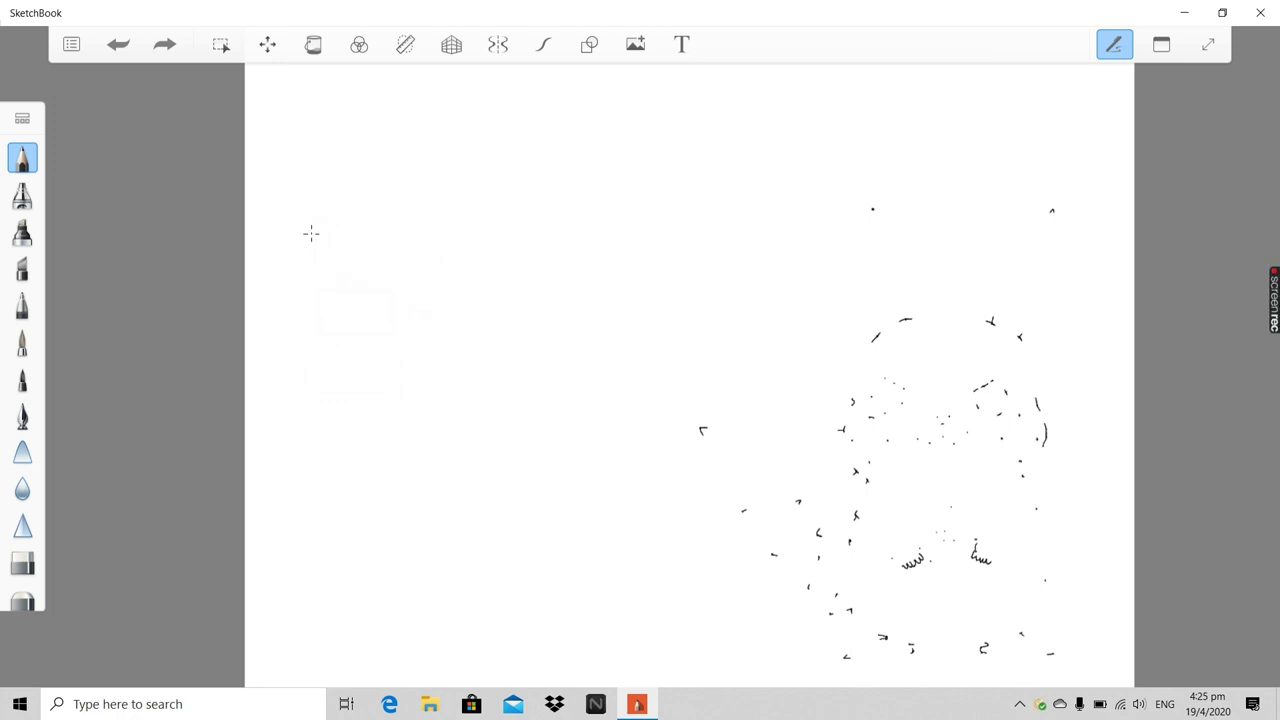
scroll(358, 331, down, 3)
scroll(437, 358, up, 6)
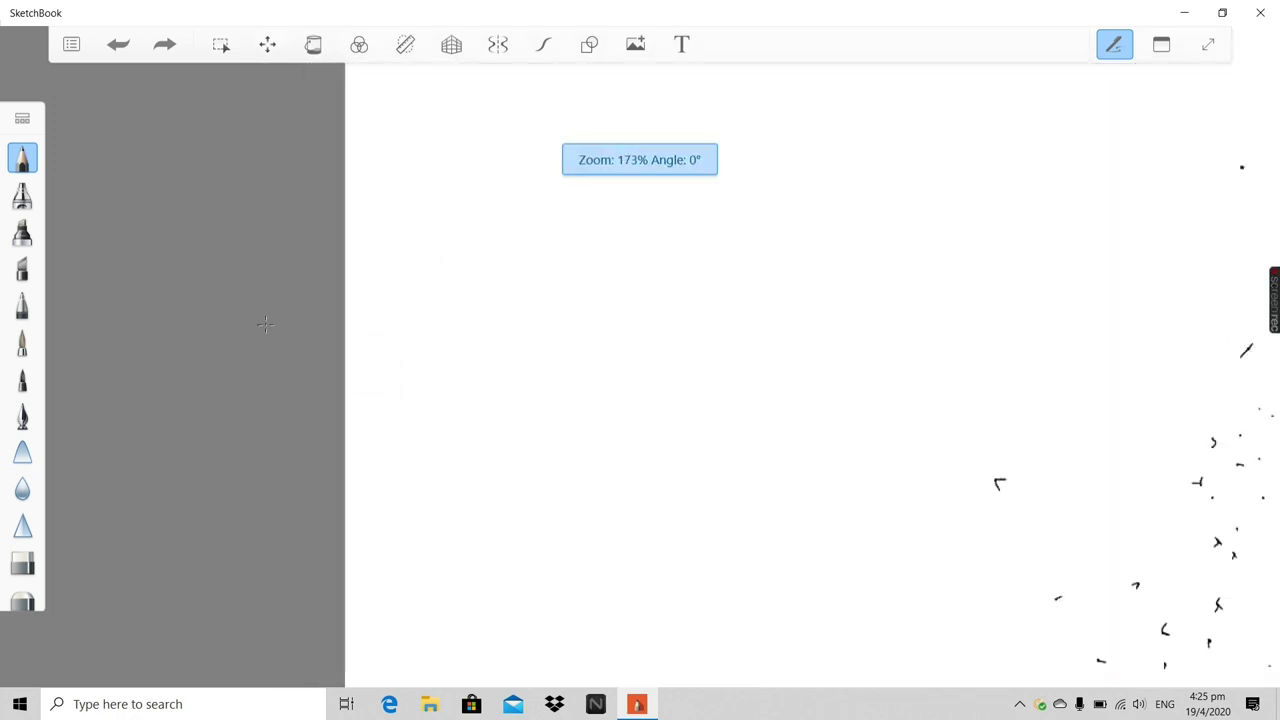
scroll(669, 374, down, 2)
scroll(758, 354, up, 5)
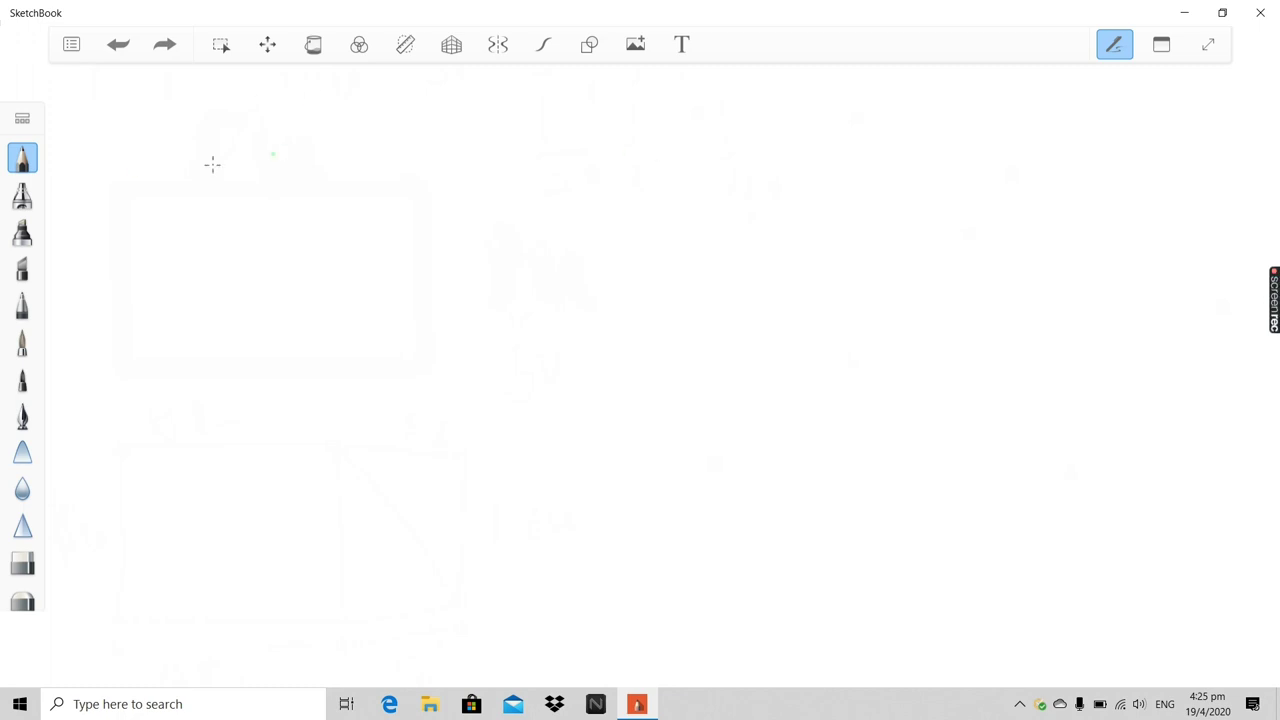
Look through the brush sets in the Brush Library and choose the Hard Airbrush from the Traditional set
click(30, 120)
scroll(236, 347, down, 1)
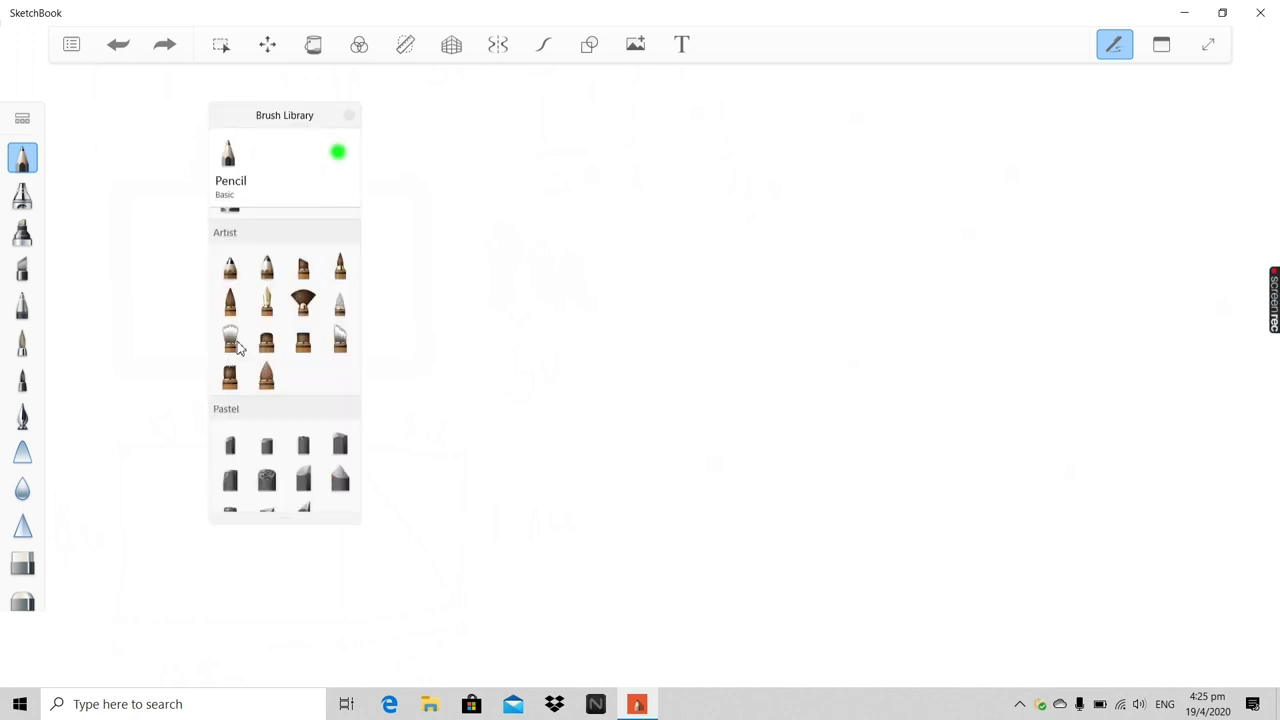
scroll(236, 347, down, 2)
scroll(260, 330, up, 10)
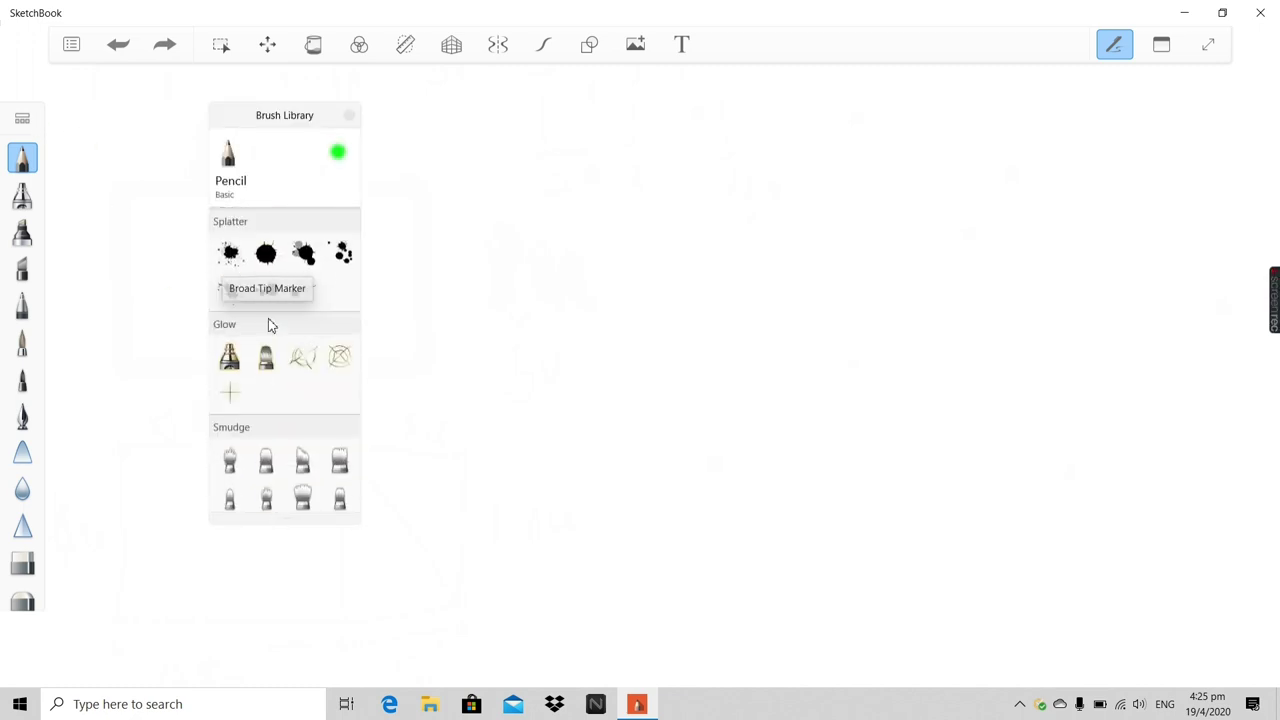
scroll(268, 325, up, 10)
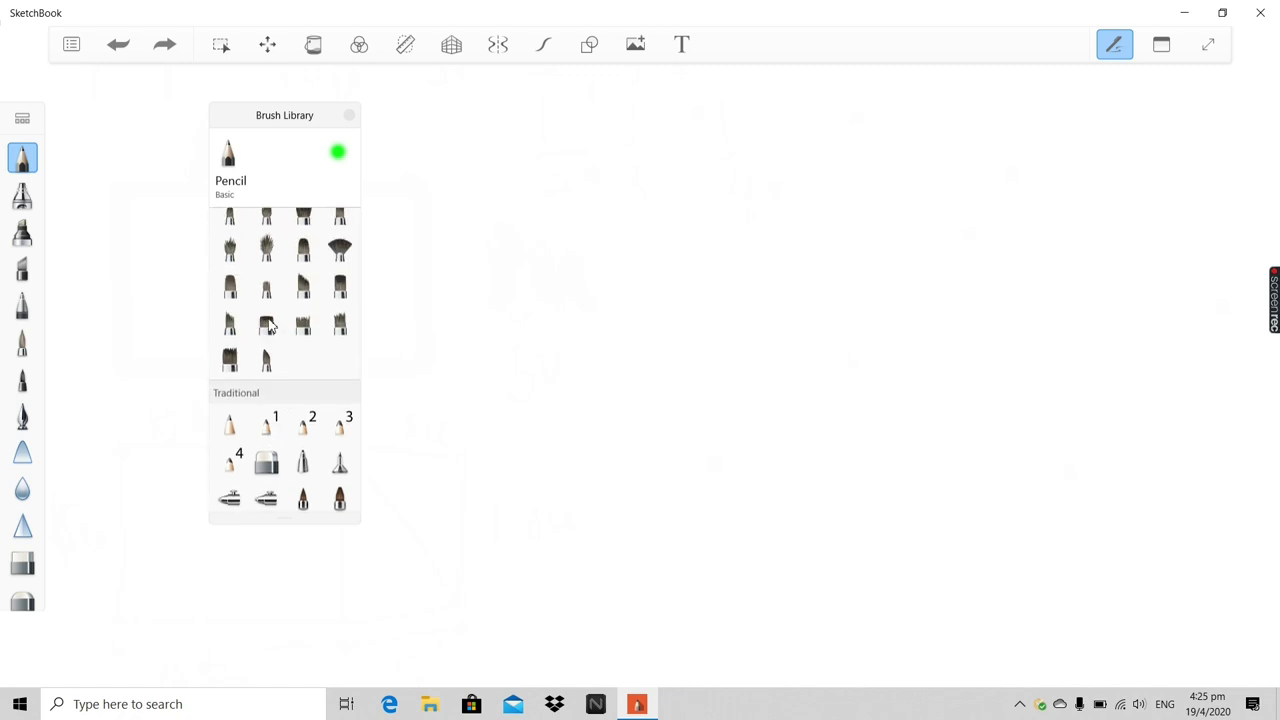
scroll(268, 325, up, 10)
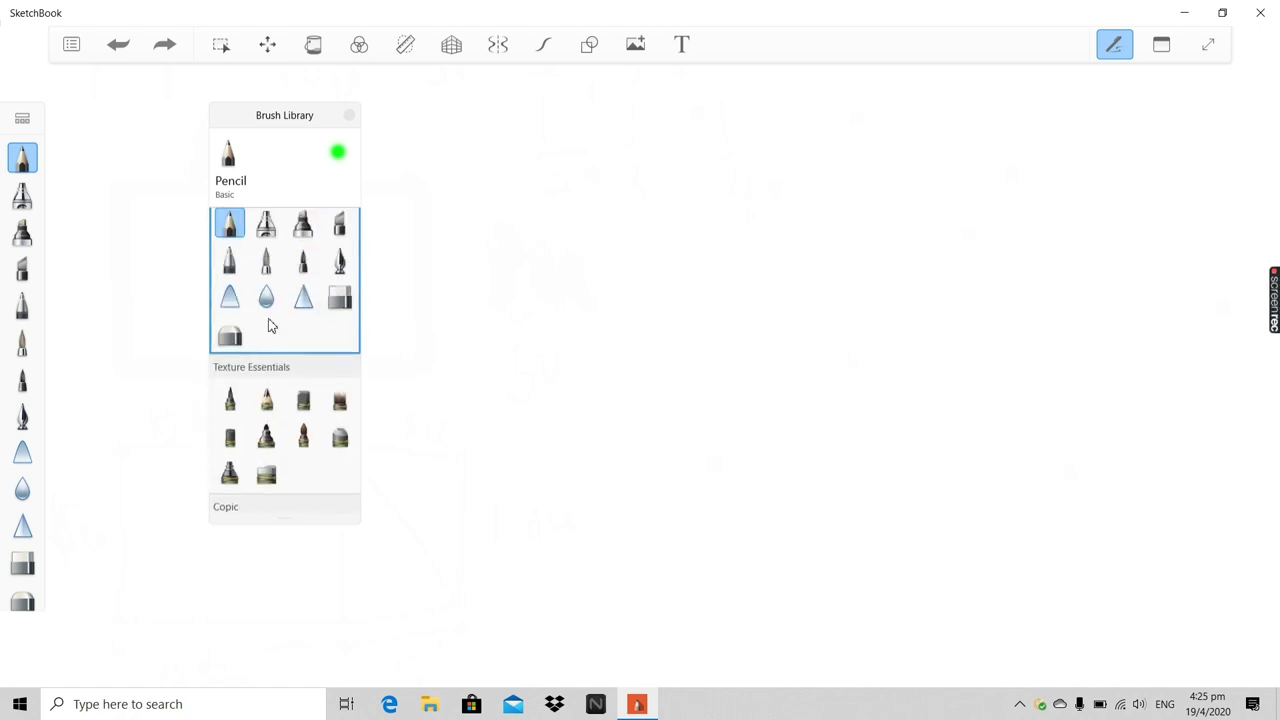
scroll(278, 300, down, 5)
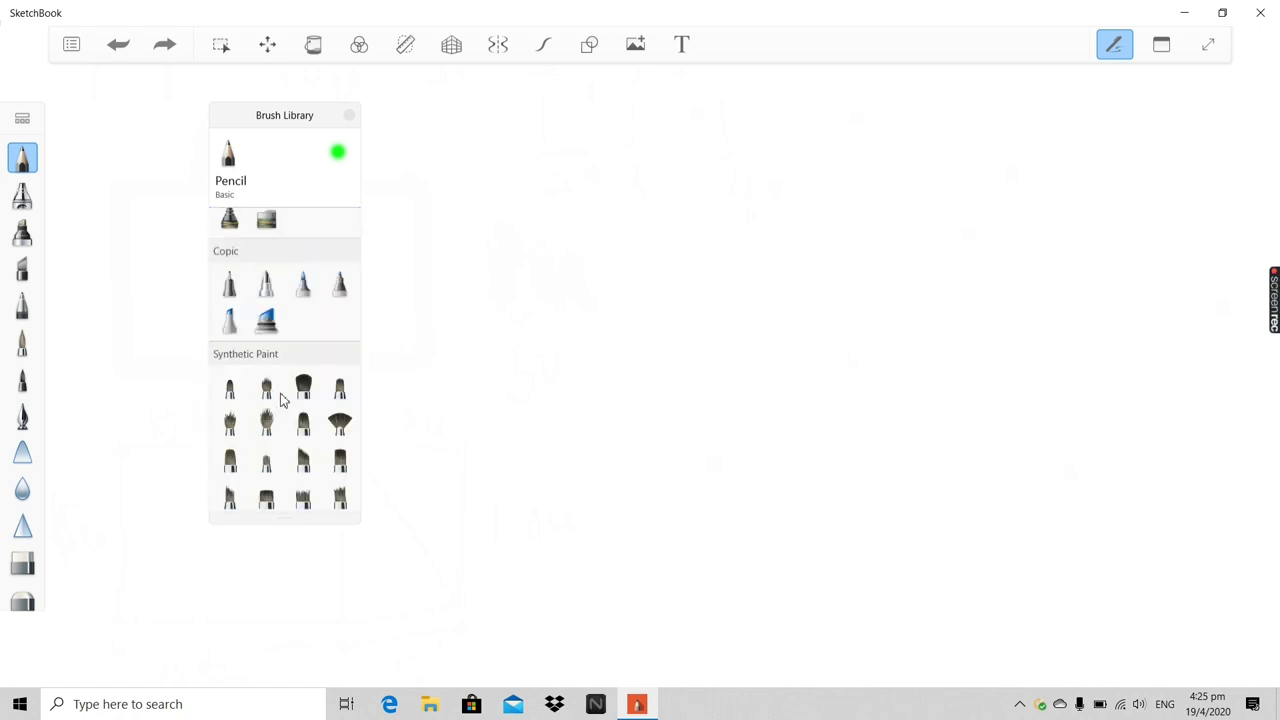
scroll(281, 399, down, 1)
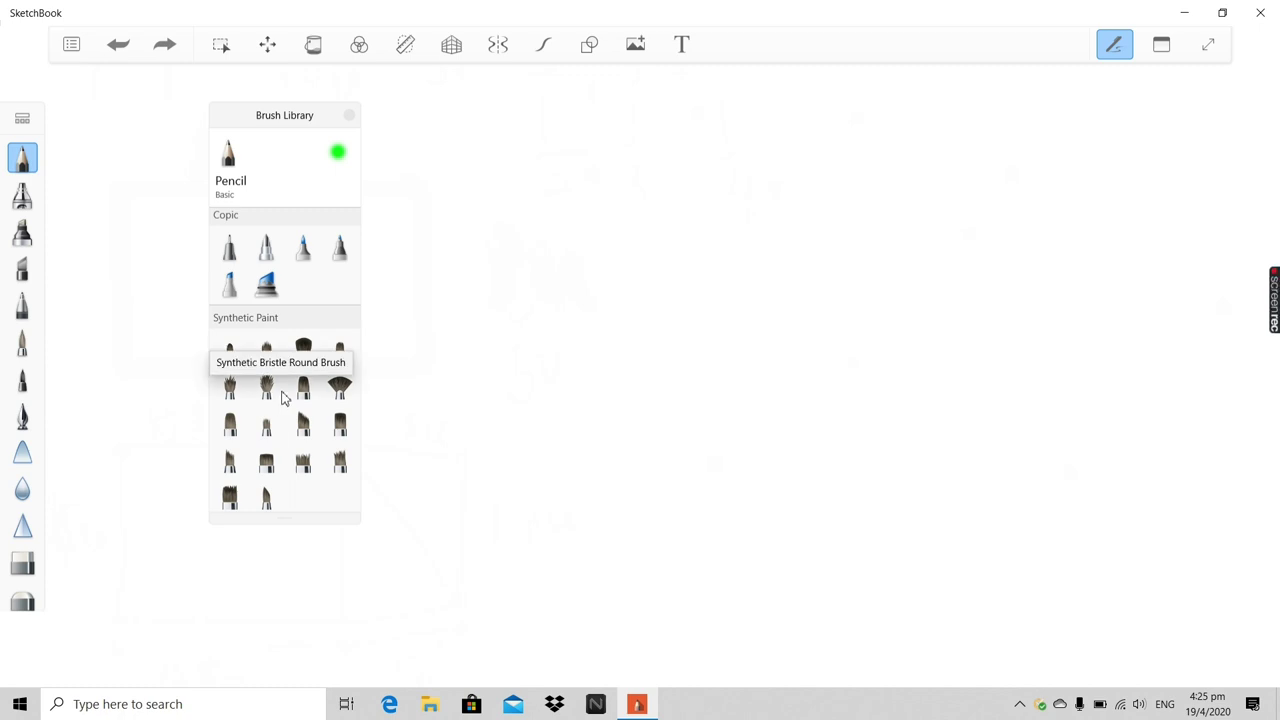
scroll(282, 398, up, 5)
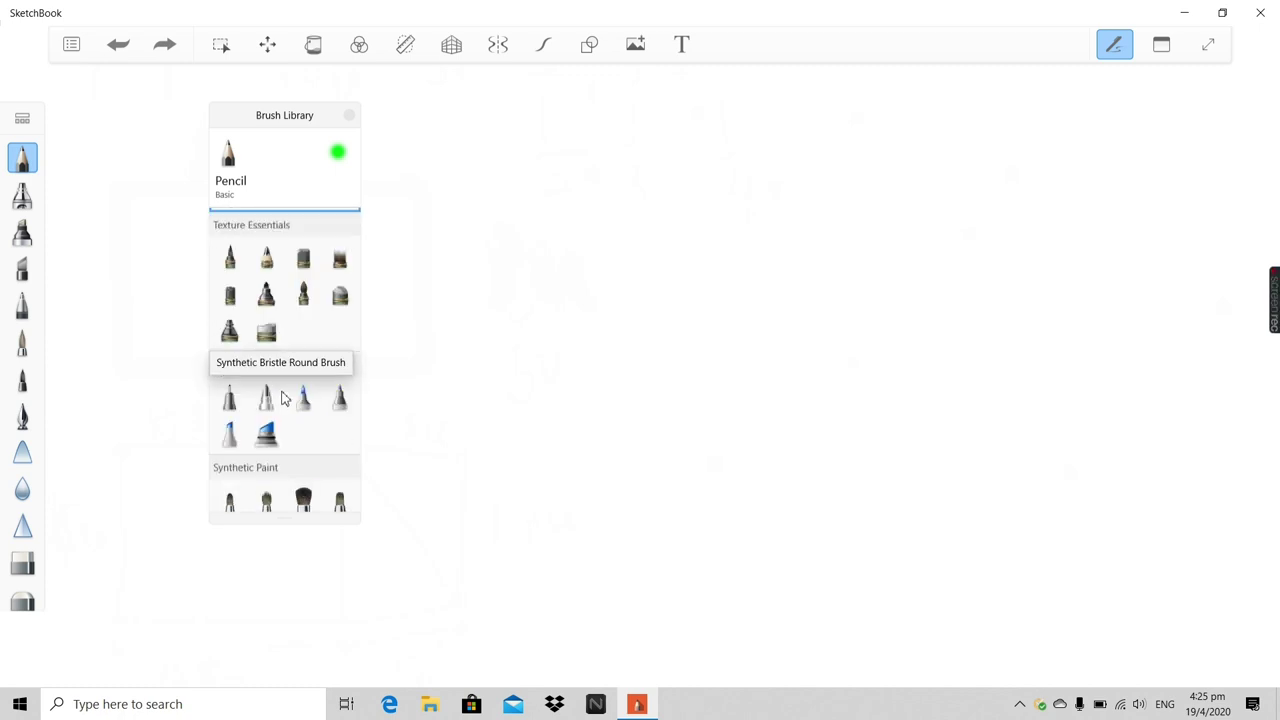
scroll(286, 334, down, 10)
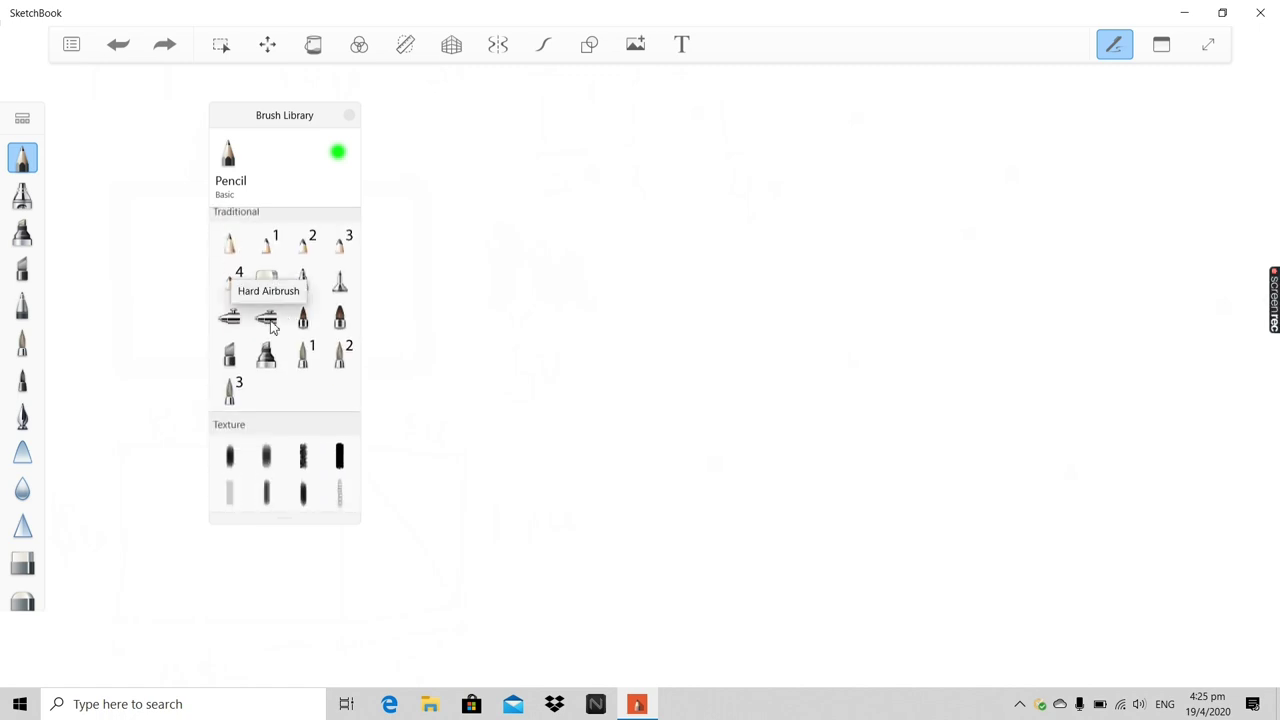
click(268, 320)
Try a soft green airbrush stroke near the middle of the canvas and undo it, closing the Brush Library
mouse_move(605, 354)
mouse_down()
mouse_move(617, 357)
mouse_move(586, 266)
mouse_up()
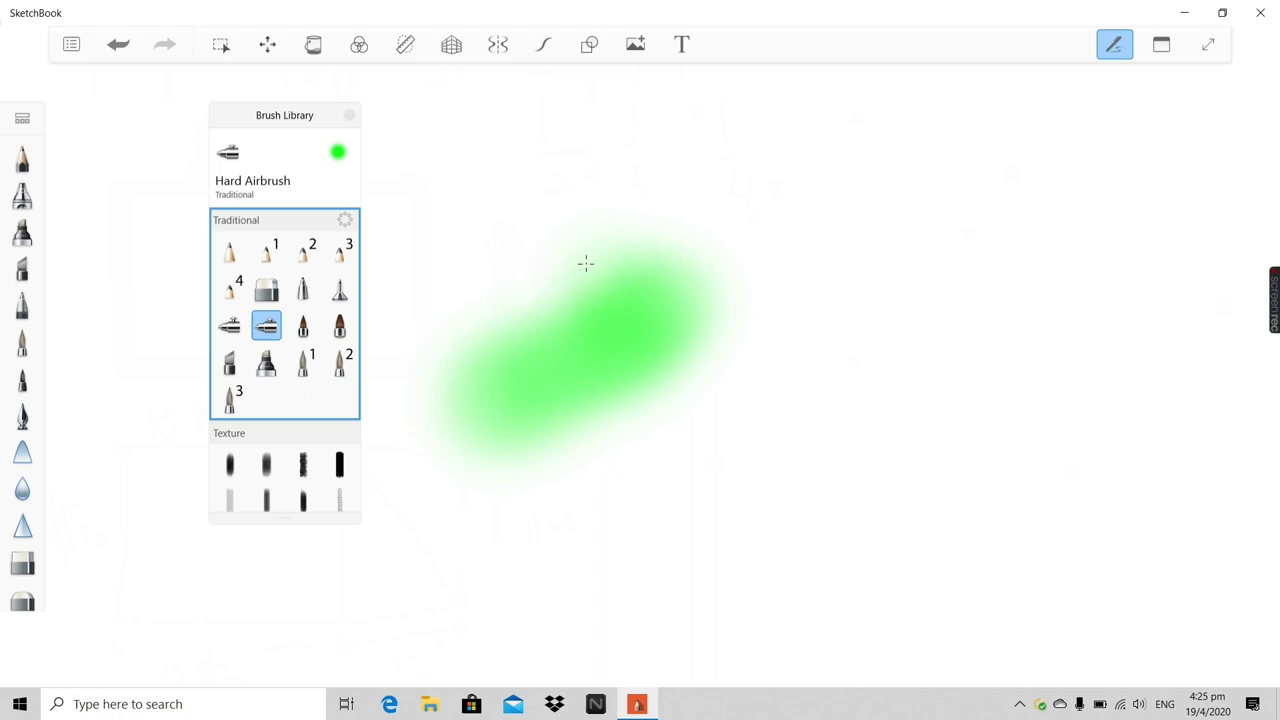
click(350, 118)
click(122, 45)
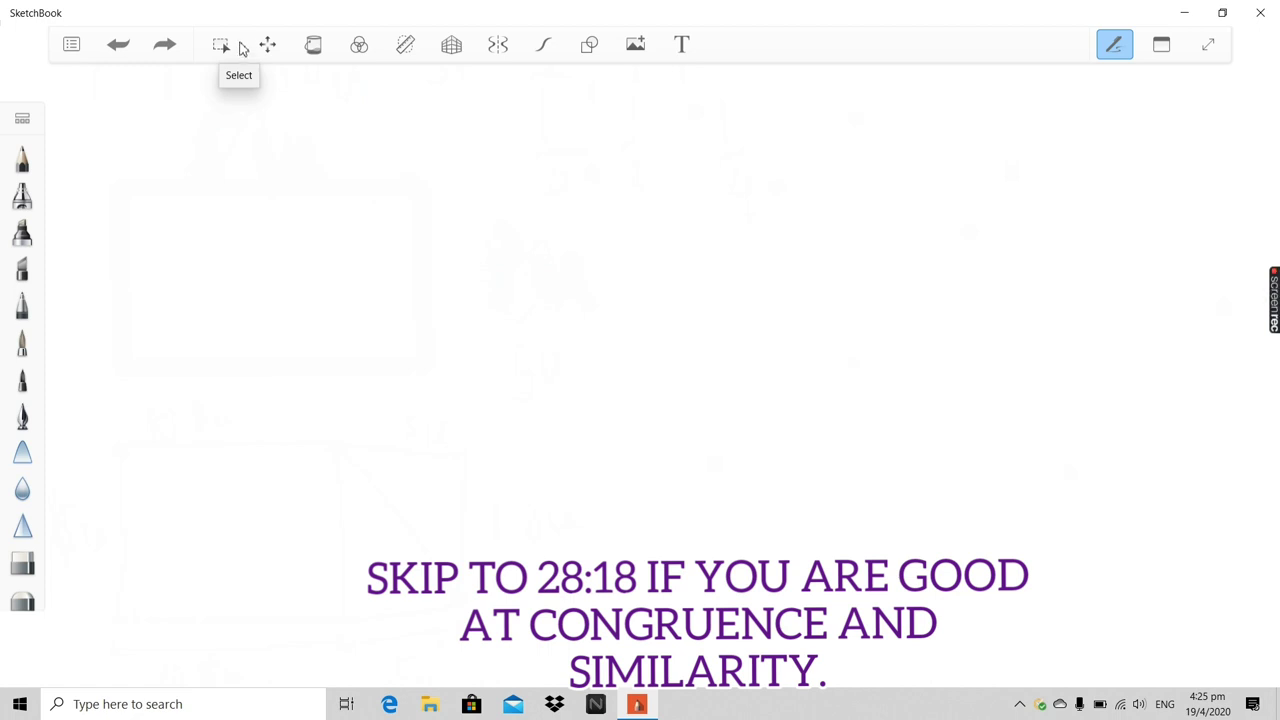
click(272, 187)
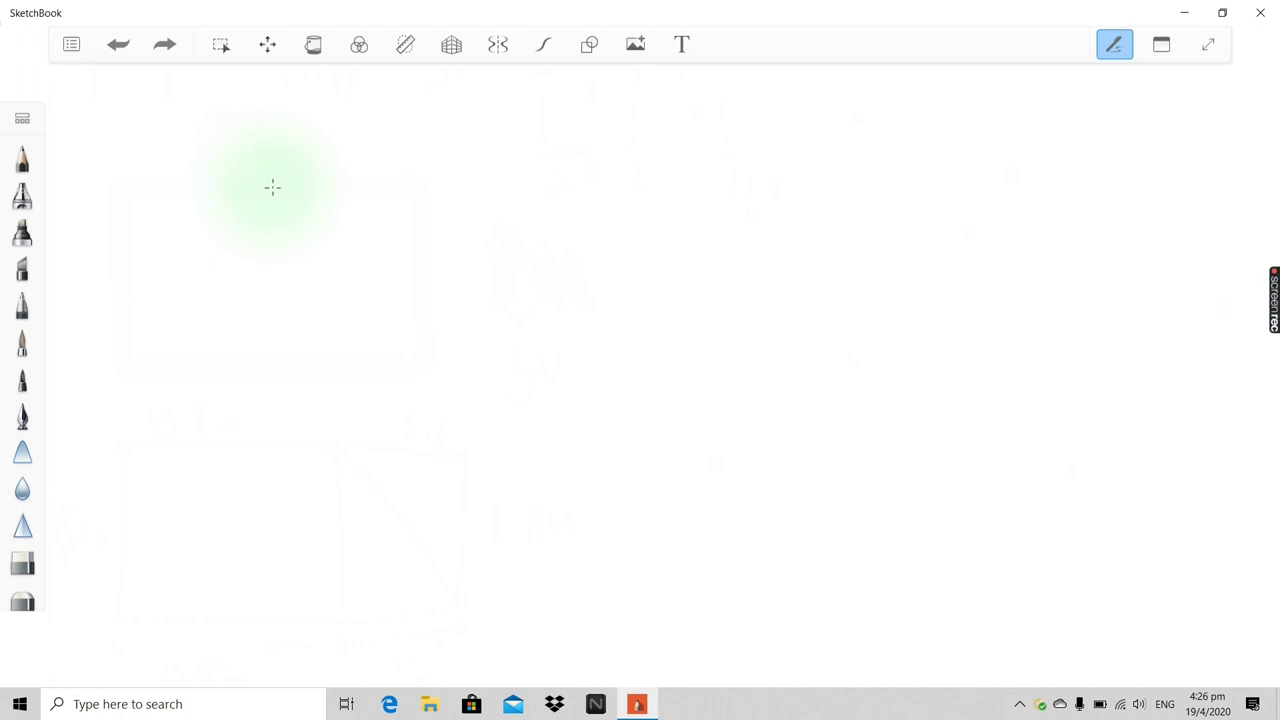
scroll(272, 187, up, 3)
scroll(1150, 440, up, 3)
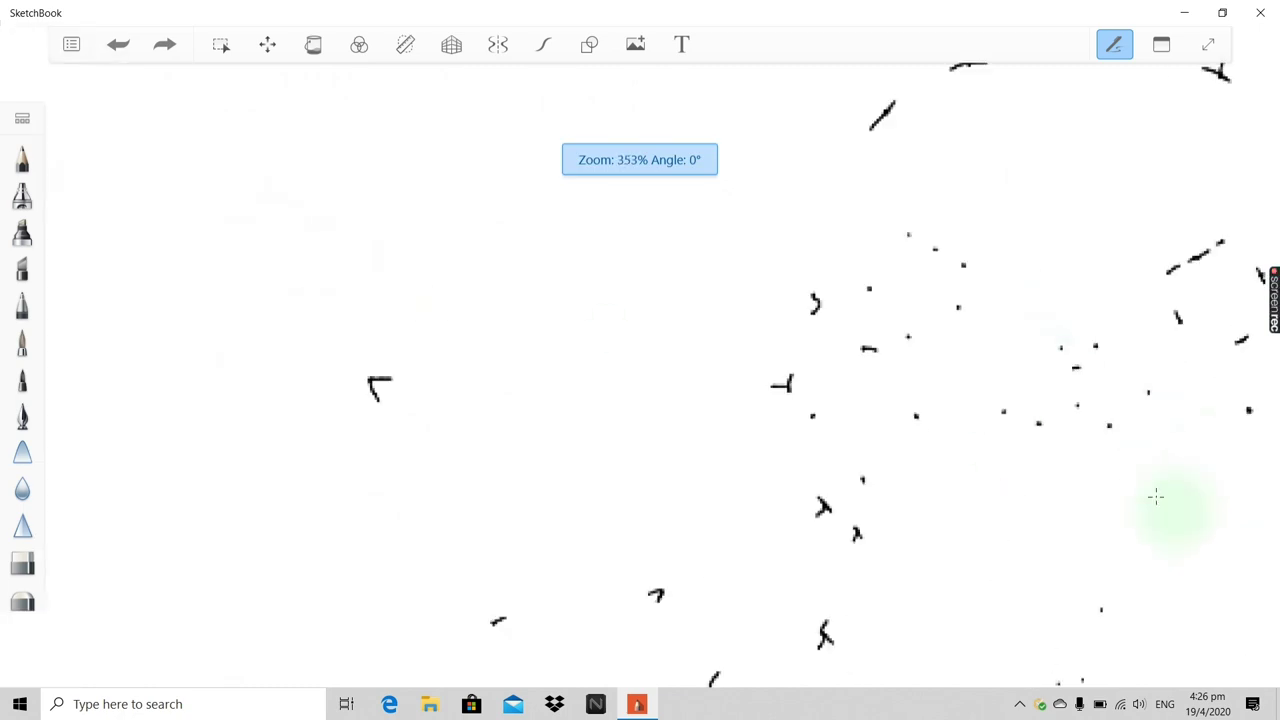
scroll(420, 410, down, 3)
scroll(200, 320, down, 4)
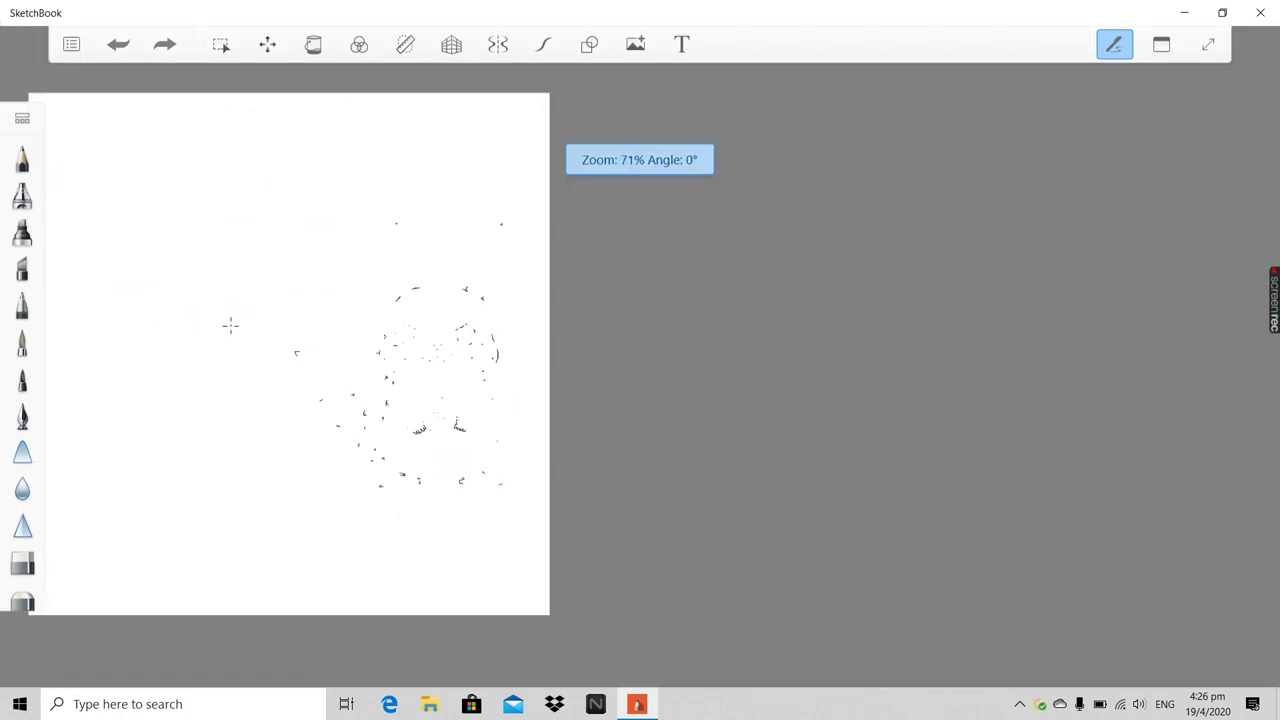
scroll(288, 342, down, 3)
scroll(228, 332, up, 6)
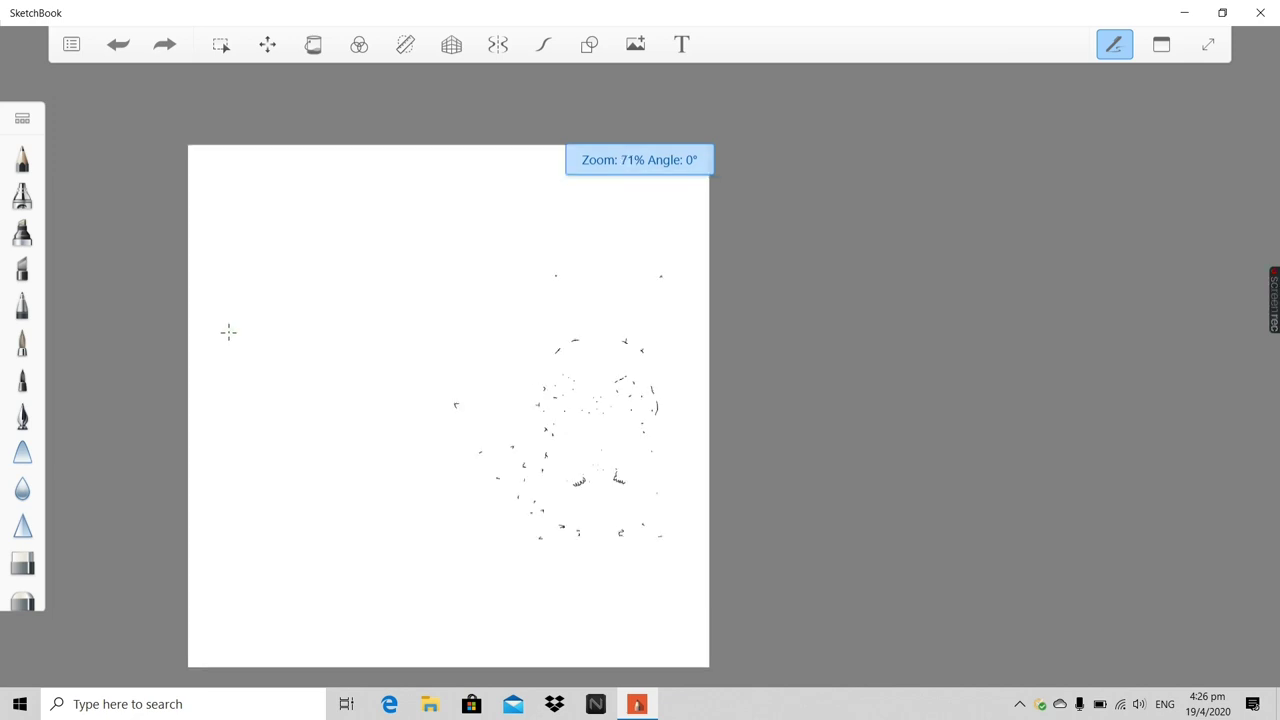
Look through the Brush Library and choose the My favourite brush from the Artist set, then close the library
scroll(231, 334, up, 1)
scroll(397, 243, up, 3)
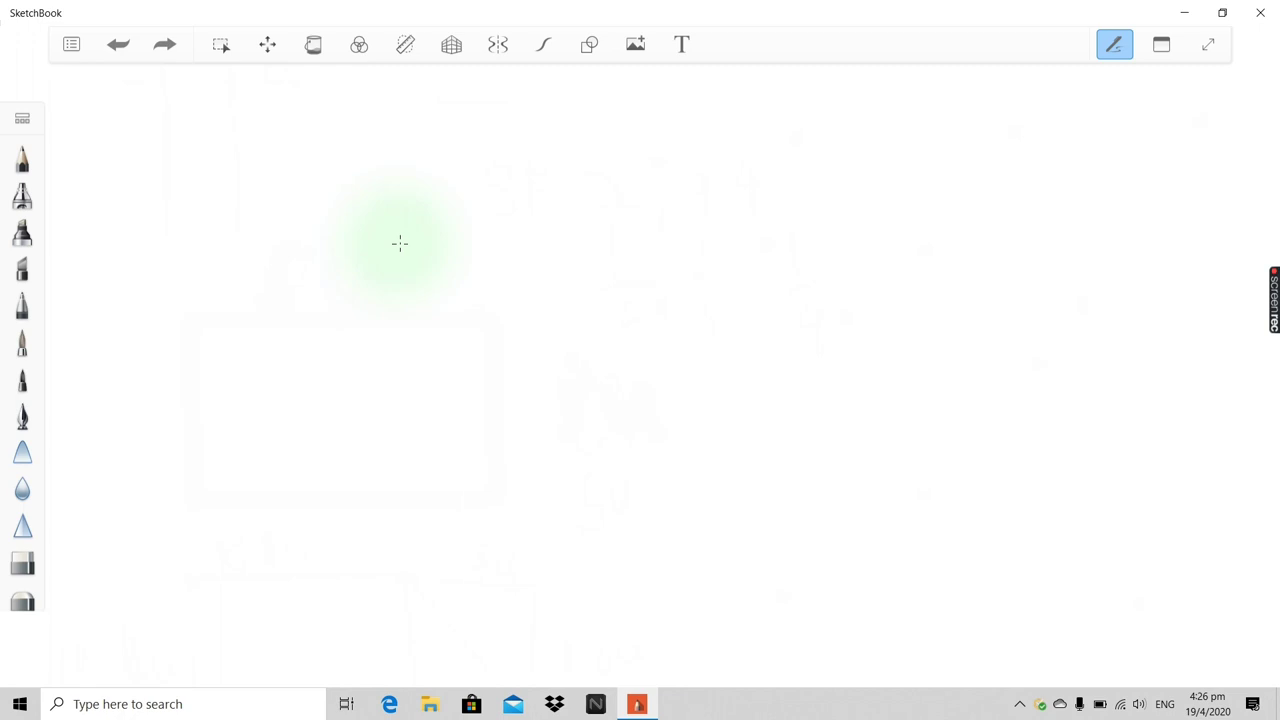
click(22, 118)
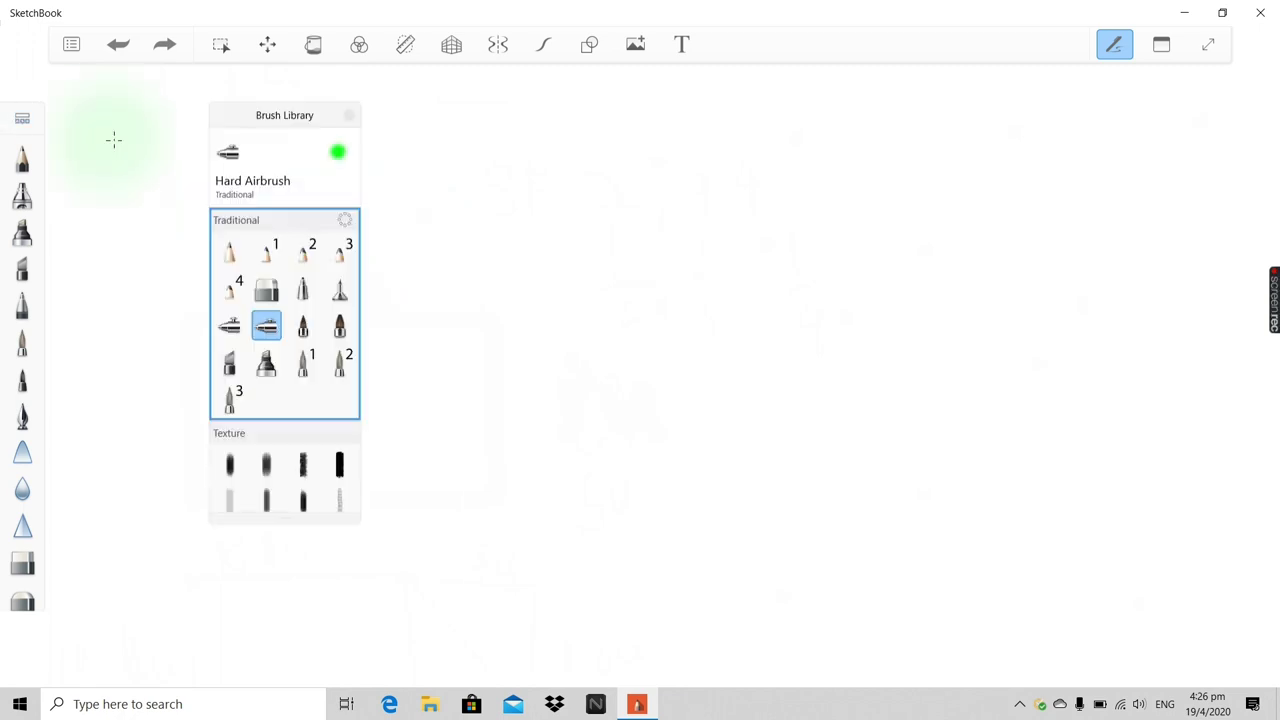
scroll(285, 290, down, 10)
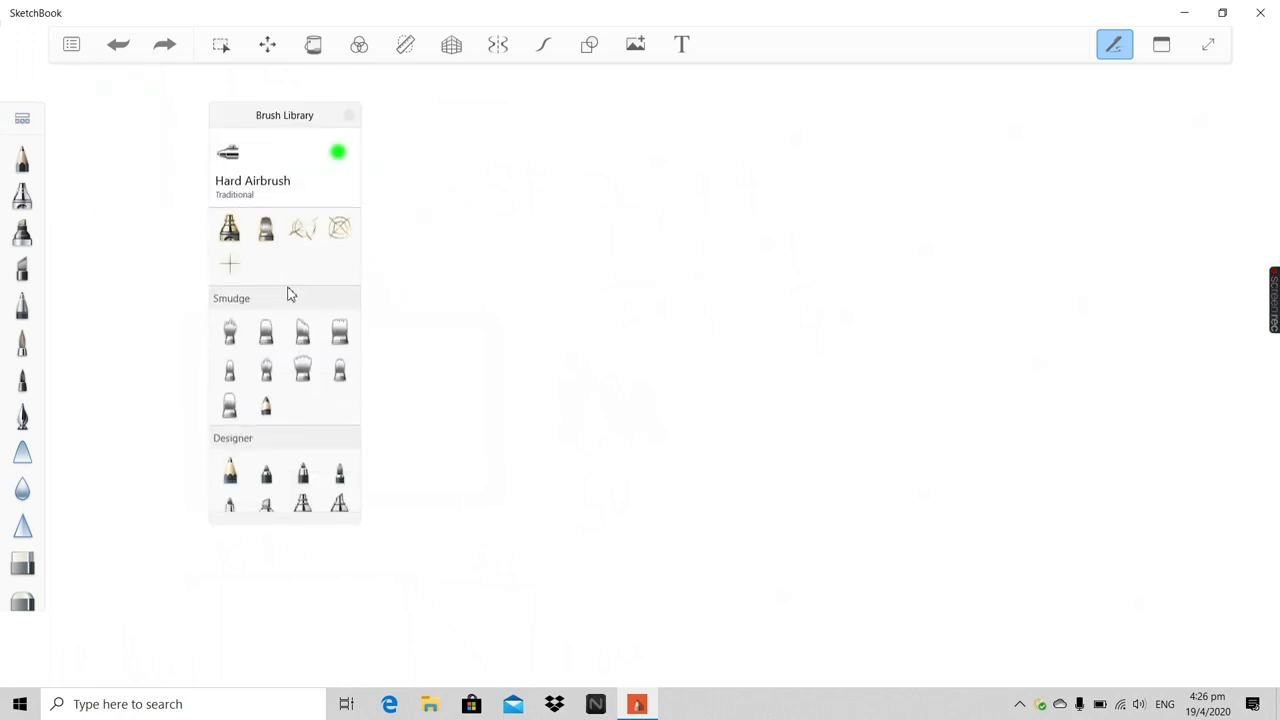
scroll(291, 323, down, 5)
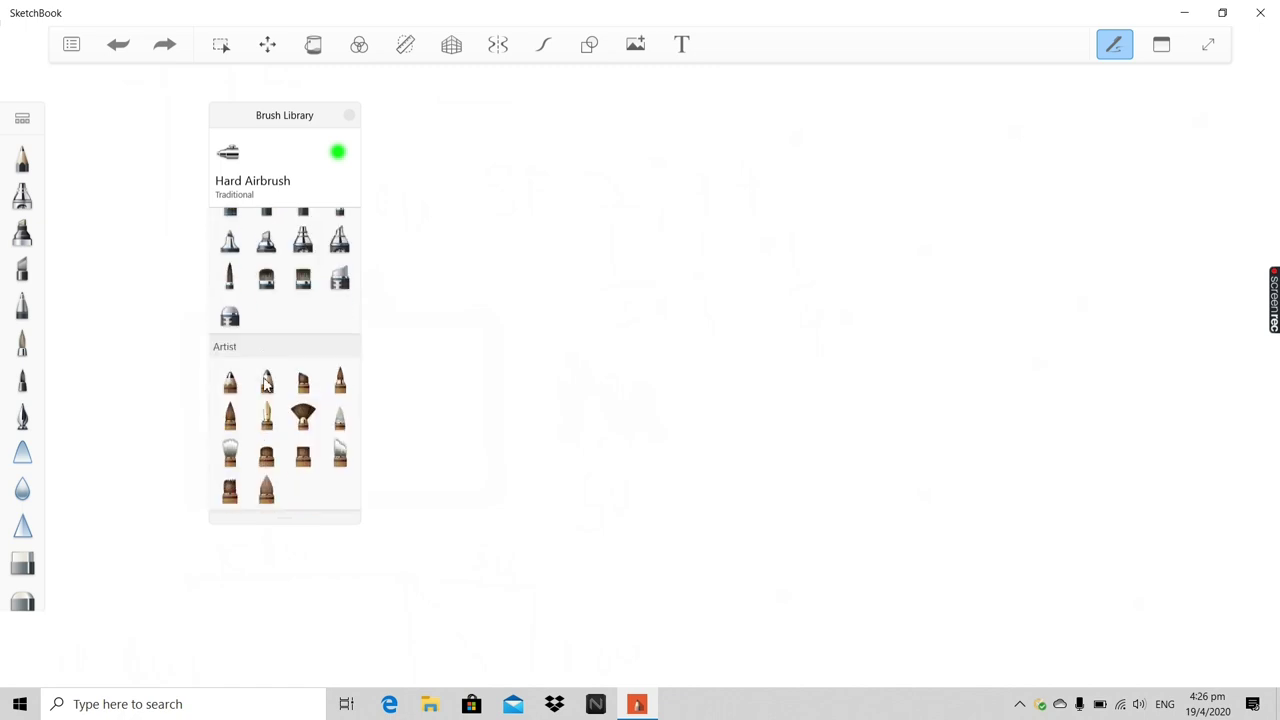
click(241, 370)
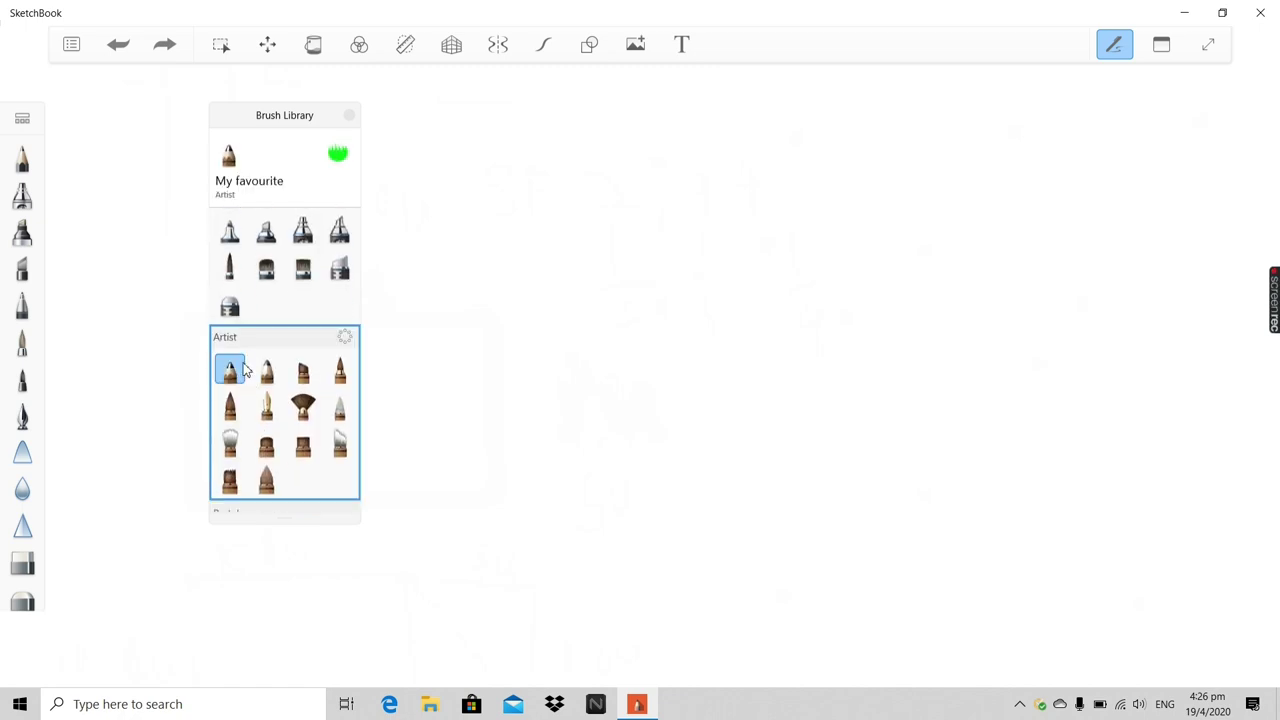
click(349, 116)
Try small green dabs with the Artist brush on the blank canvas and undo them
click(289, 233)
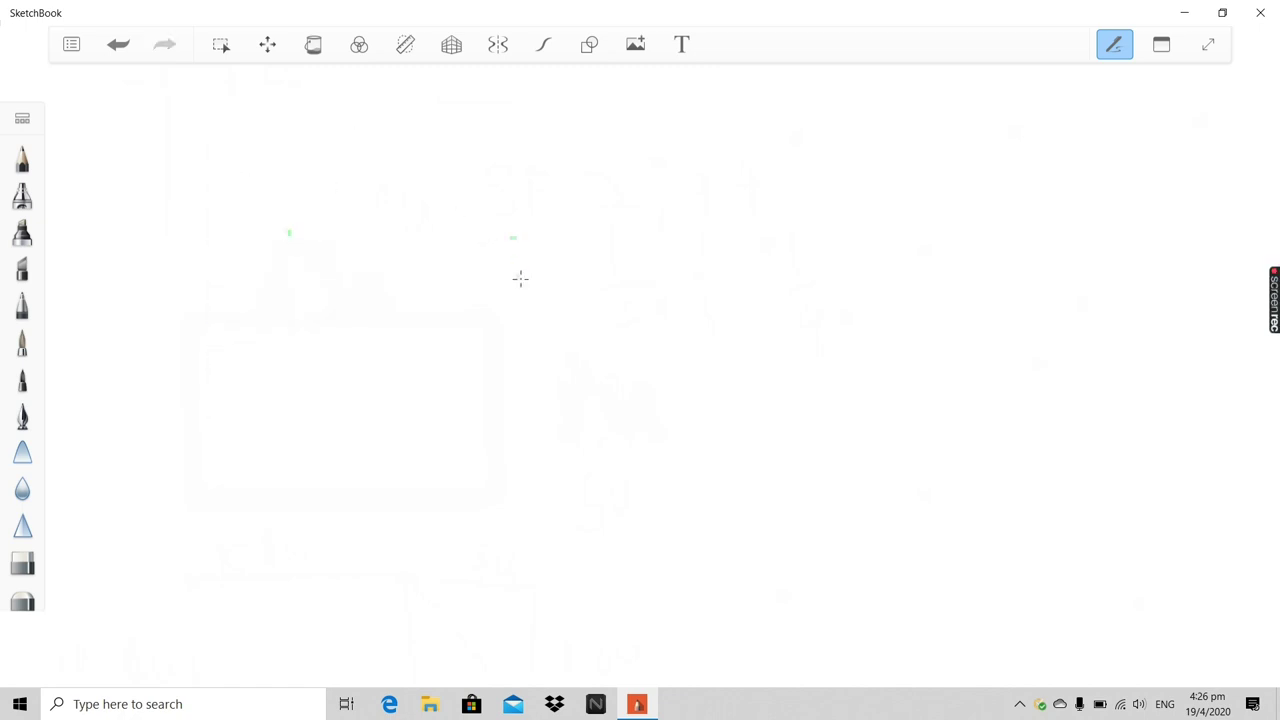
scroll(520, 278, down, 1)
scroll(360, 228, up, 2)
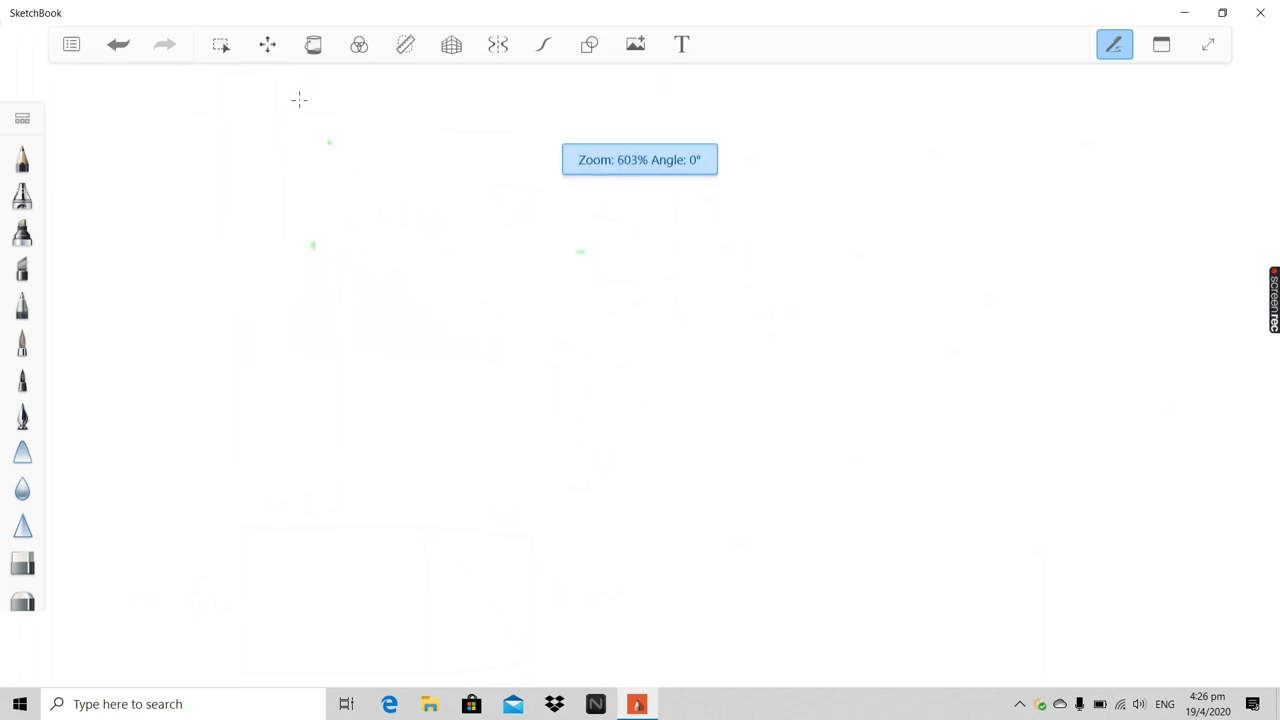
click(120, 44)
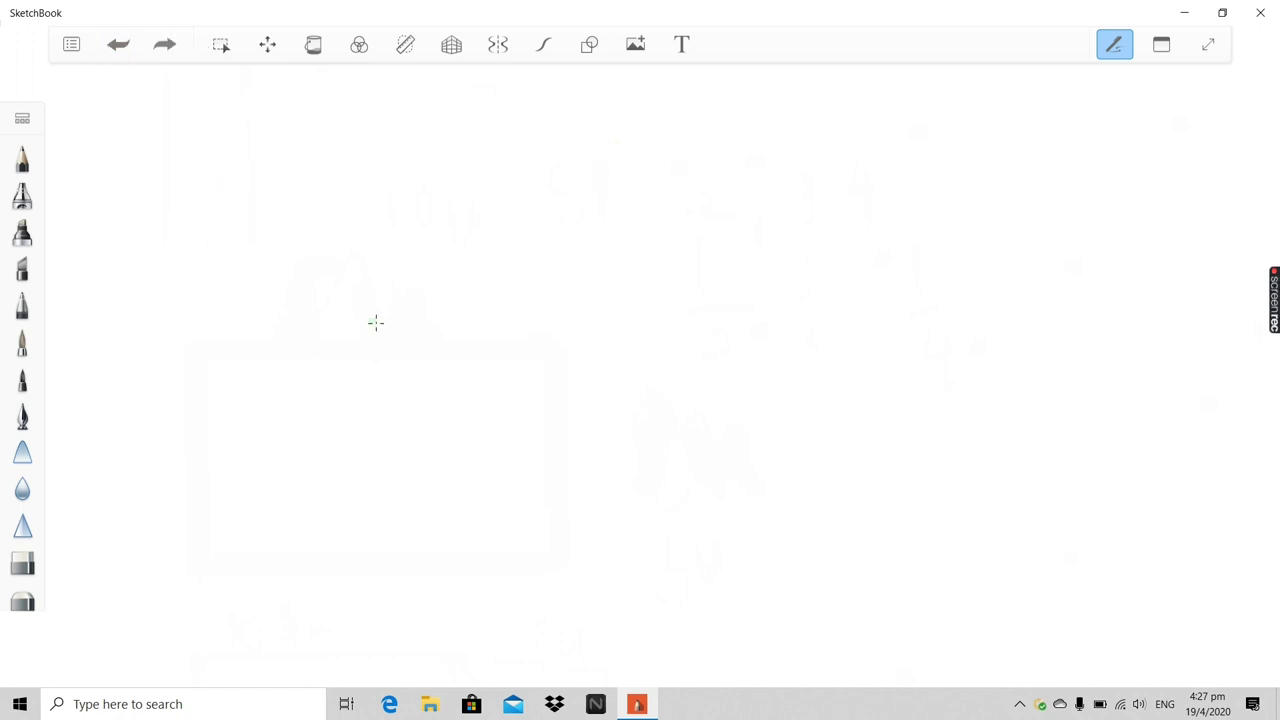
Dab one small green mark in a blank area near the canvas's left edge
scroll(365, 297, down, 2)
scroll(204, 183, down, 1)
scroll(153, 203, up, 3)
click(128, 141)
Change the brush colour to black in the Color Editor, with lightness 0, and close the editor
click(1163, 44)
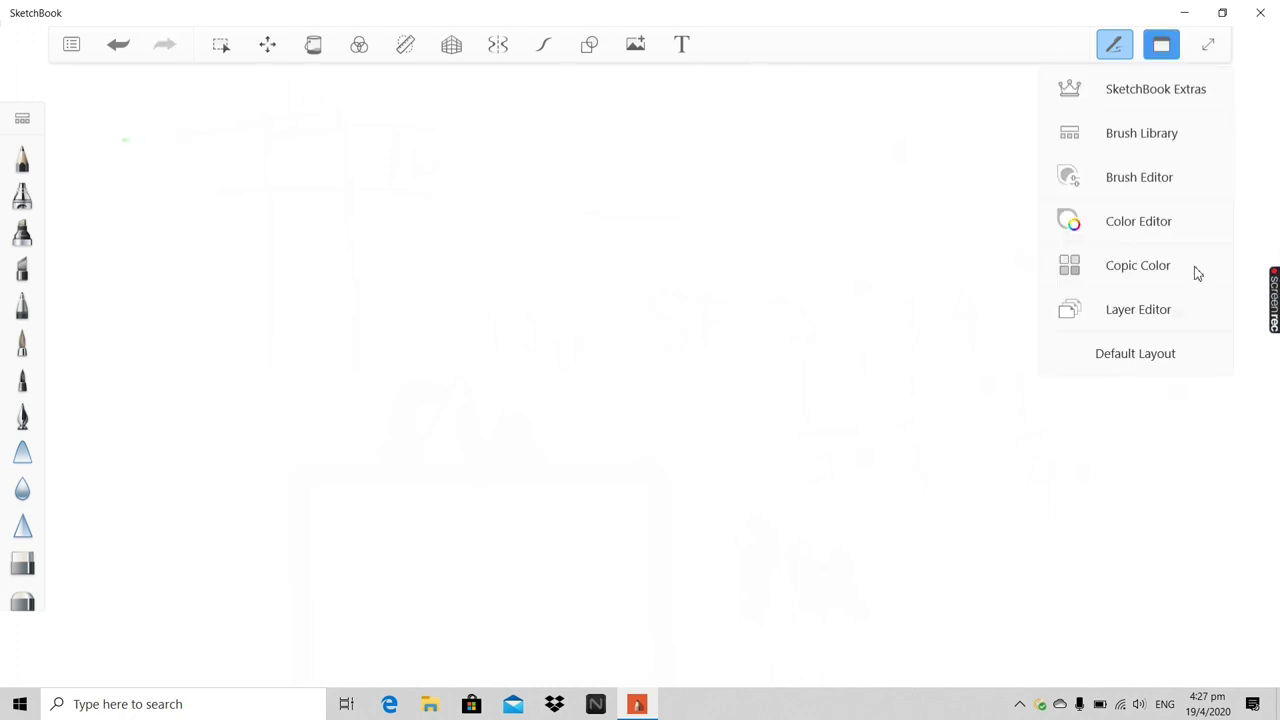
click(1165, 228)
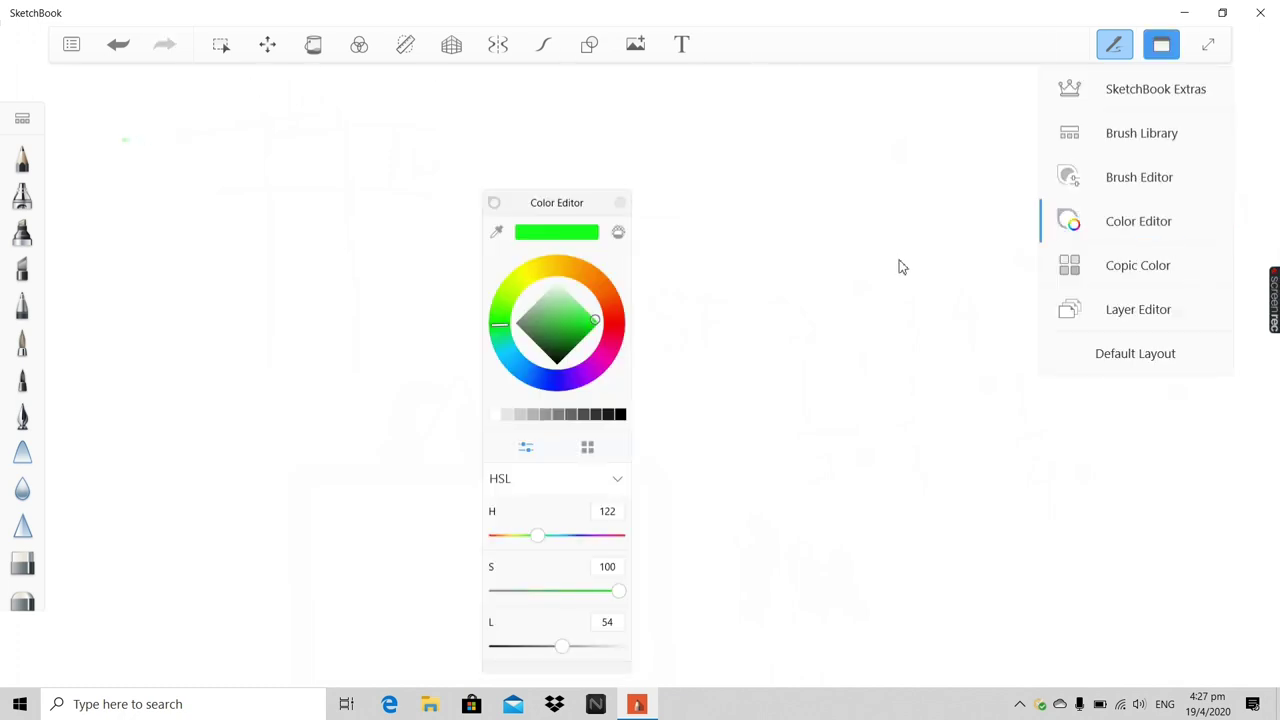
click(595, 324)
click(587, 340)
drag(587, 340, 567, 449)
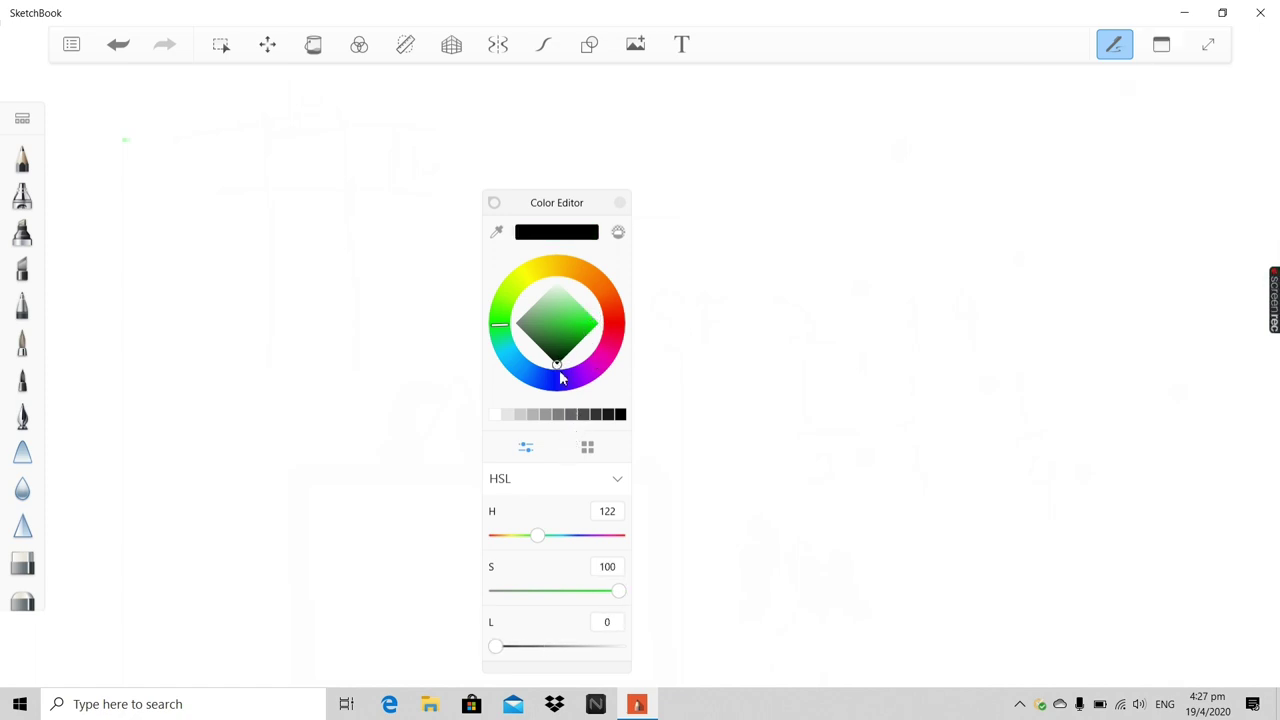
click(619, 202)
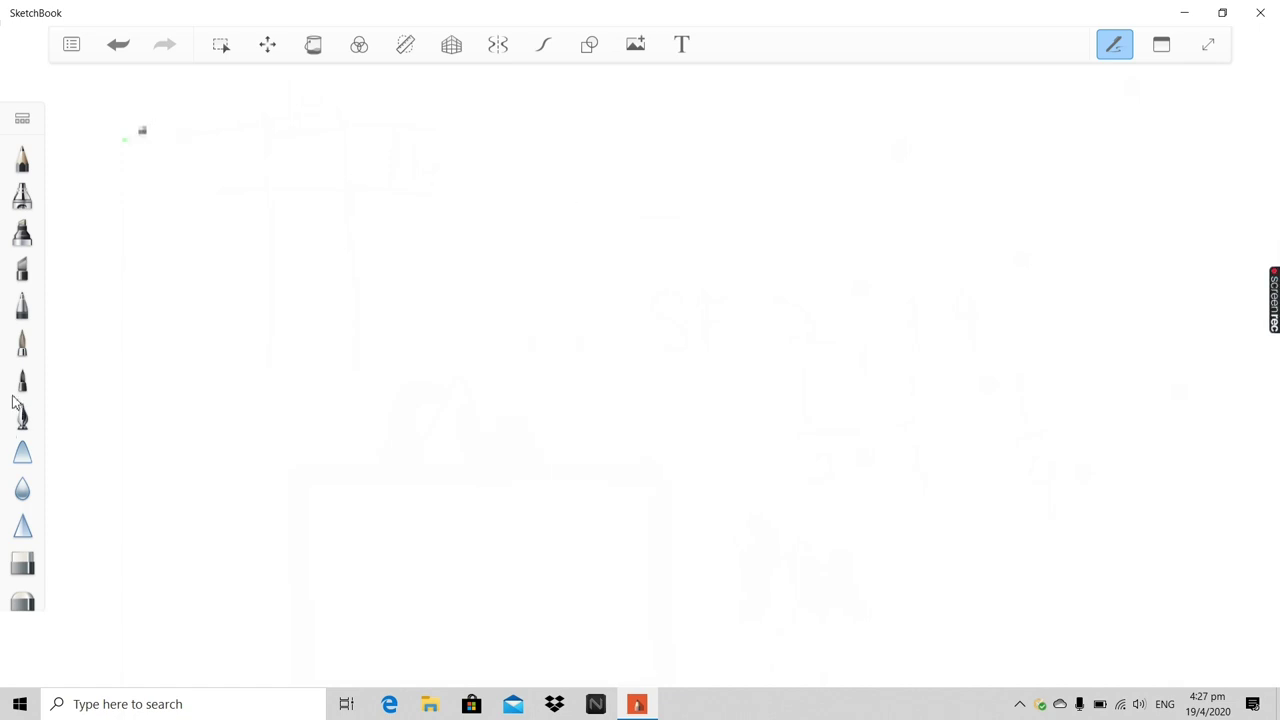
Switch to the Paintbrush and set its size to 2.2 in the brush properties, then close them
click(22, 341)
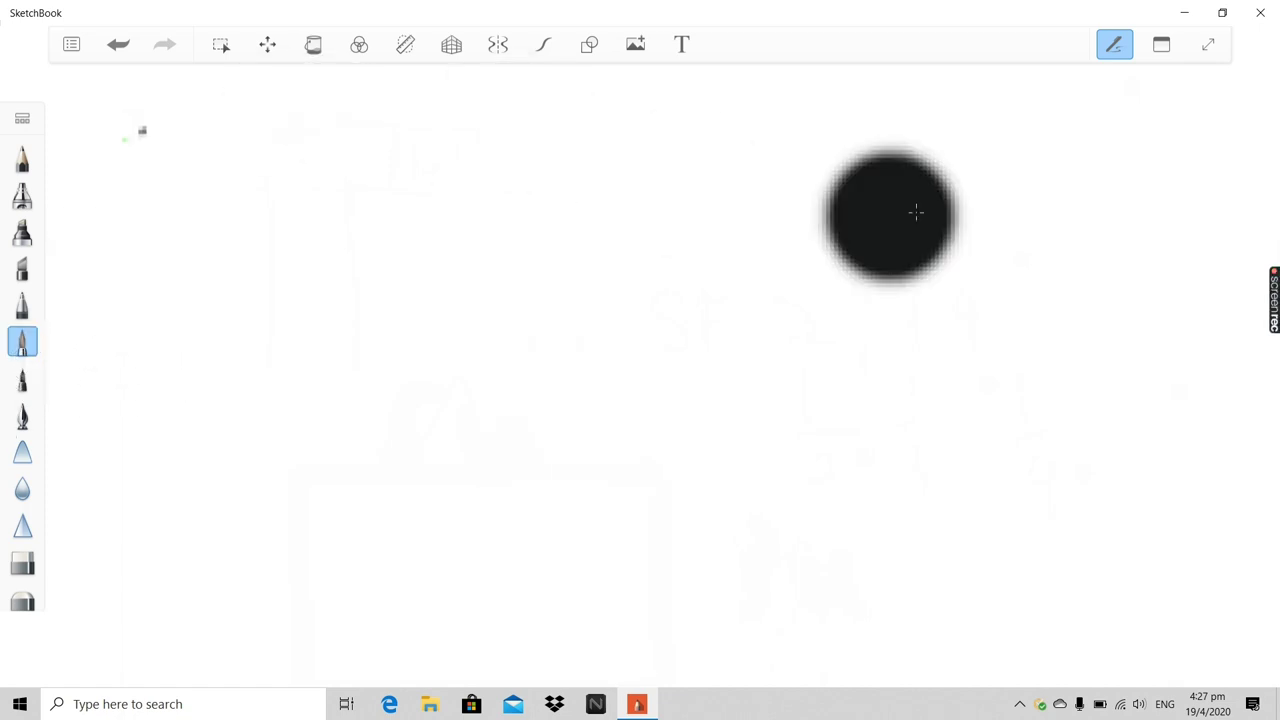
scroll(814, 266, down, 3)
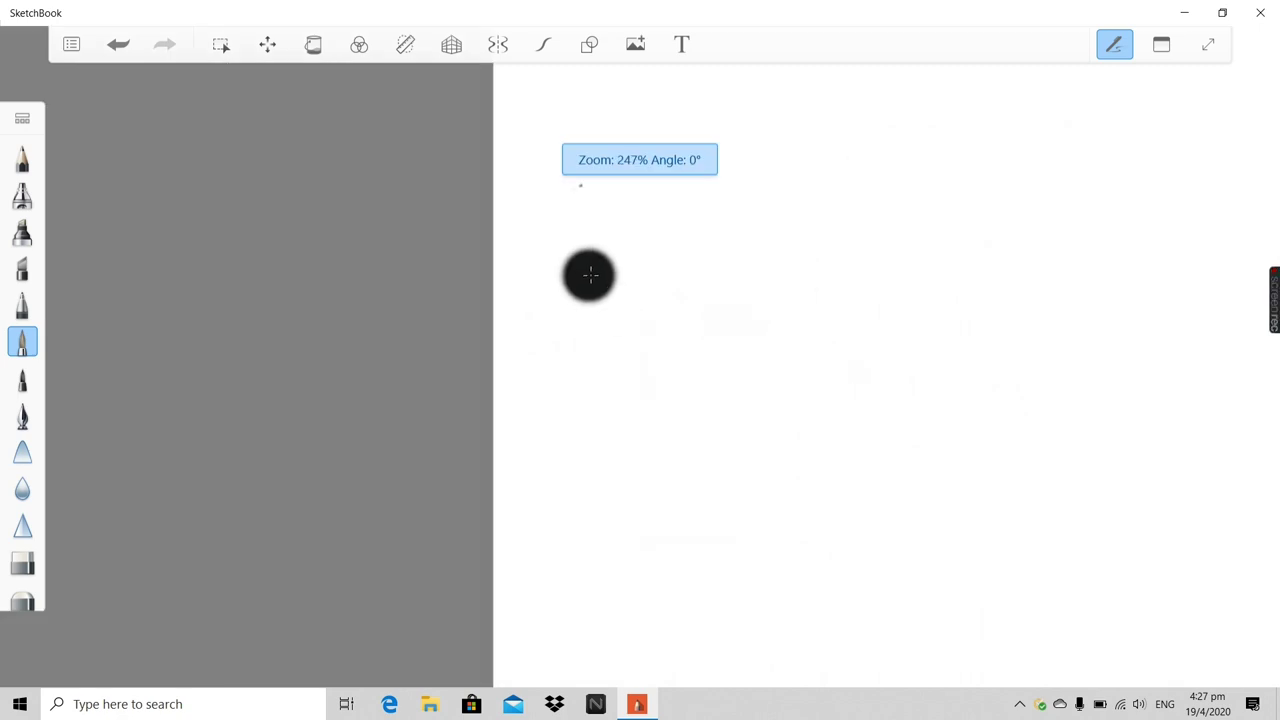
click(1168, 48)
click(1138, 179)
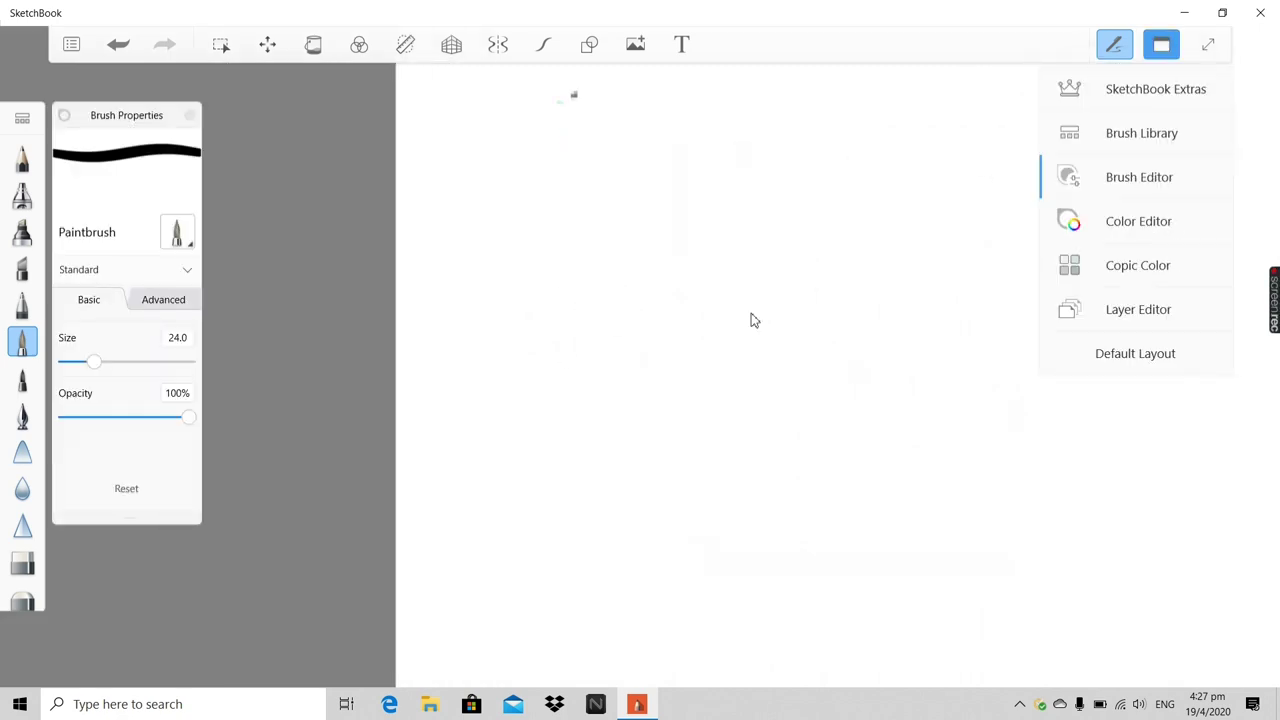
drag(95, 368, 69, 371)
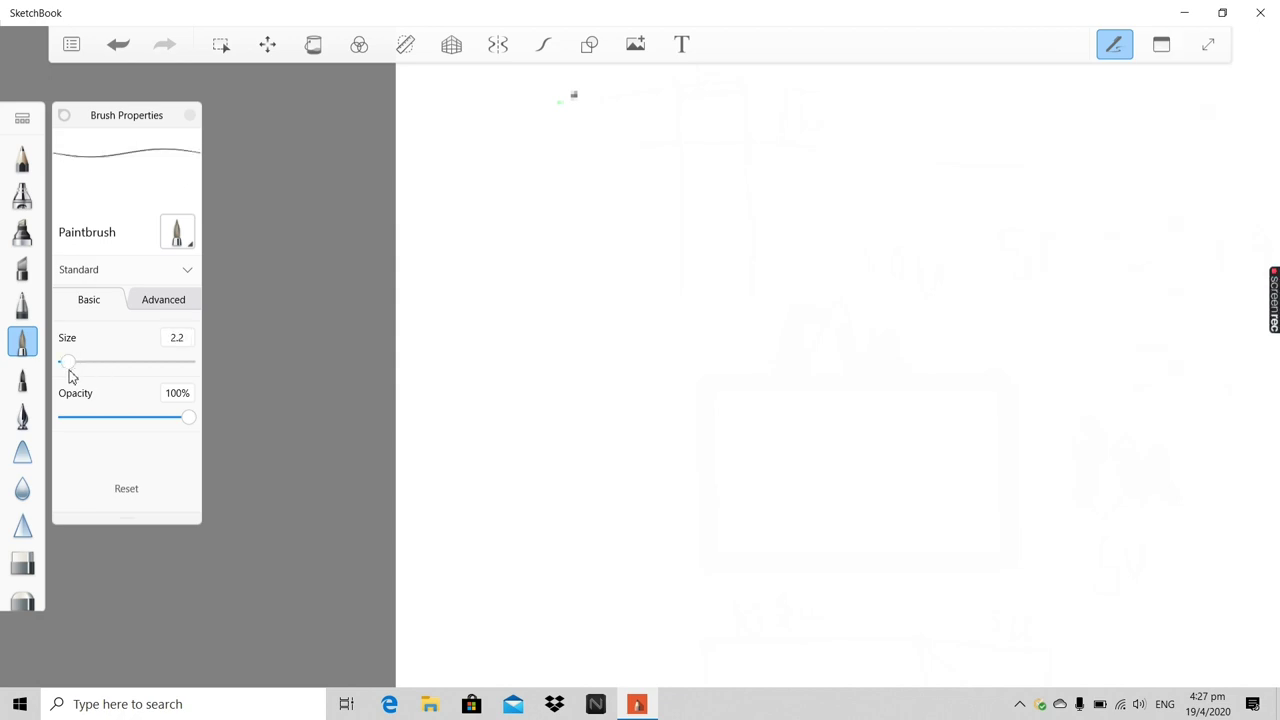
click(189, 115)
Place five black dots on the canvas, two in an upper row and three in a lower row
click(520, 243)
click(550, 256)
click(652, 258)
scroll(706, 260, up, 2)
scroll(712, 258, down, 1)
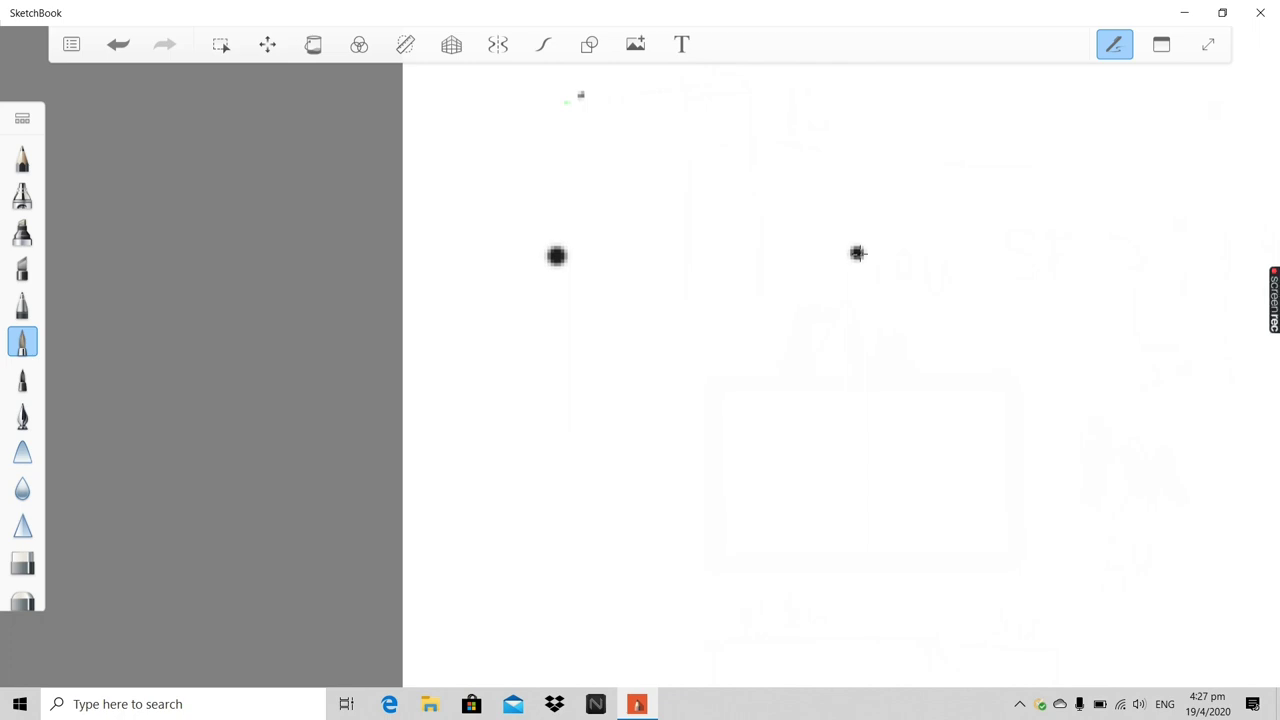
click(857, 255)
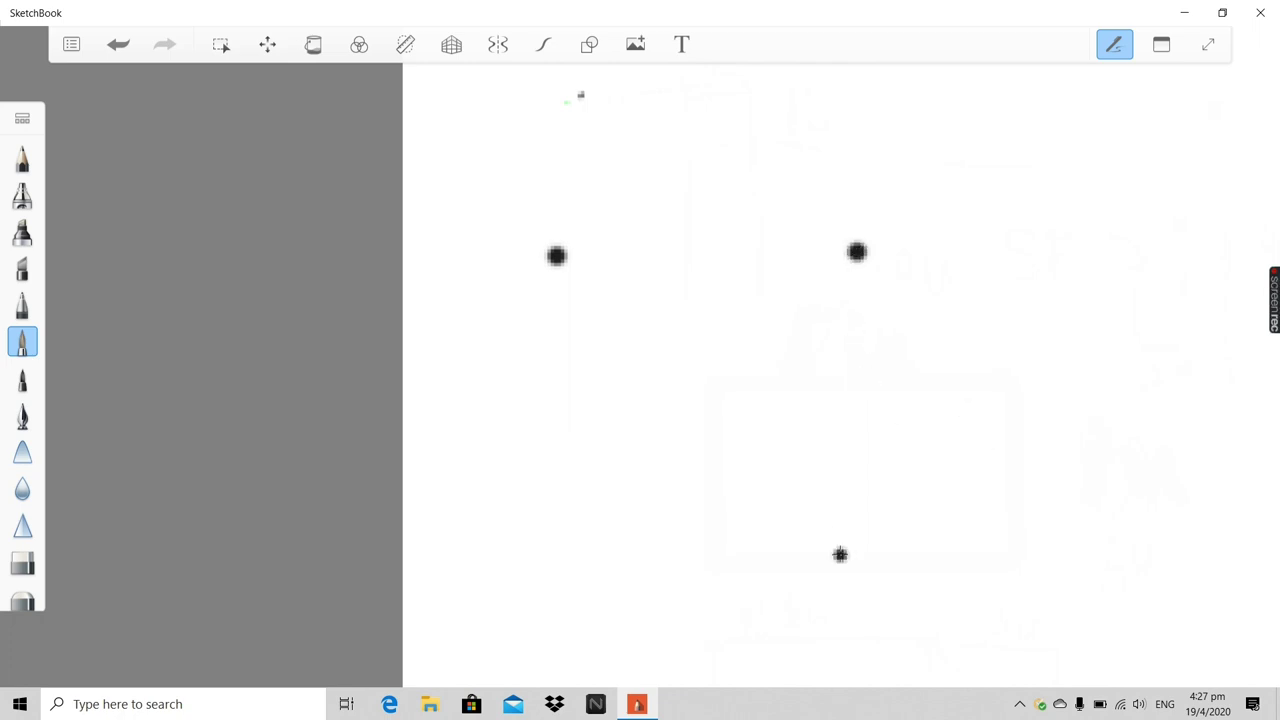
click(866, 449)
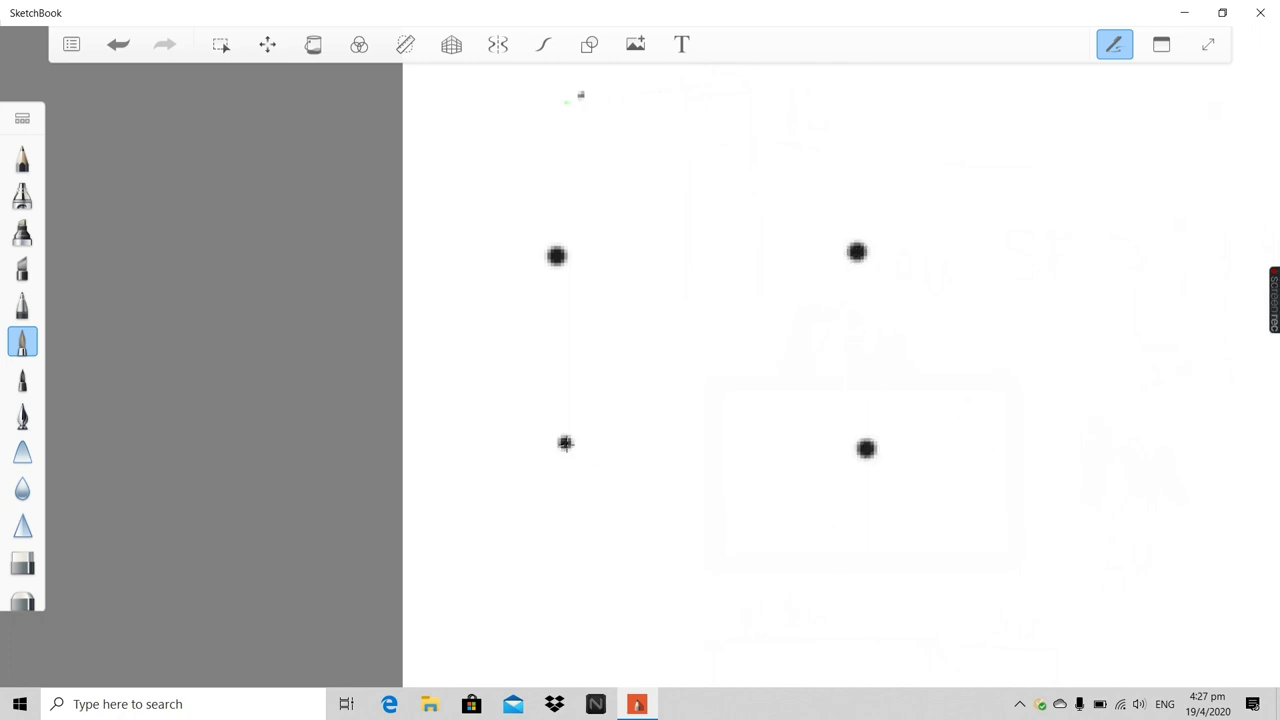
click(551, 446)
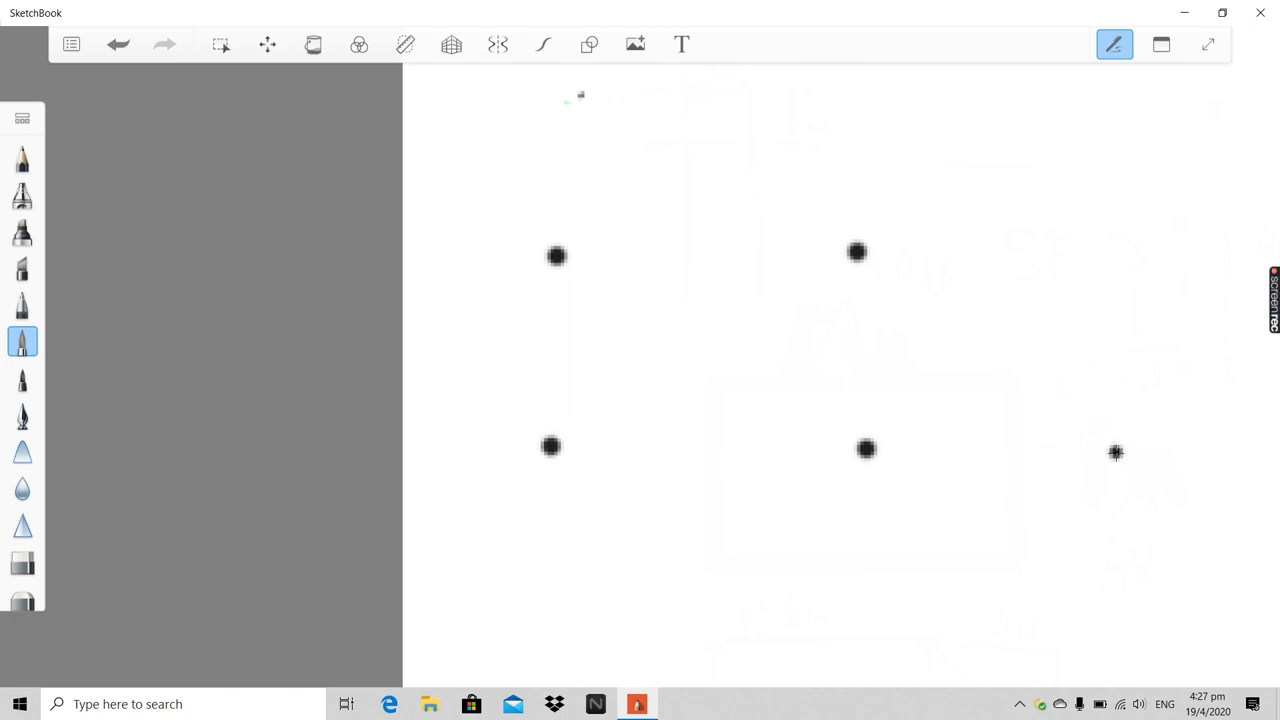
click(1066, 450)
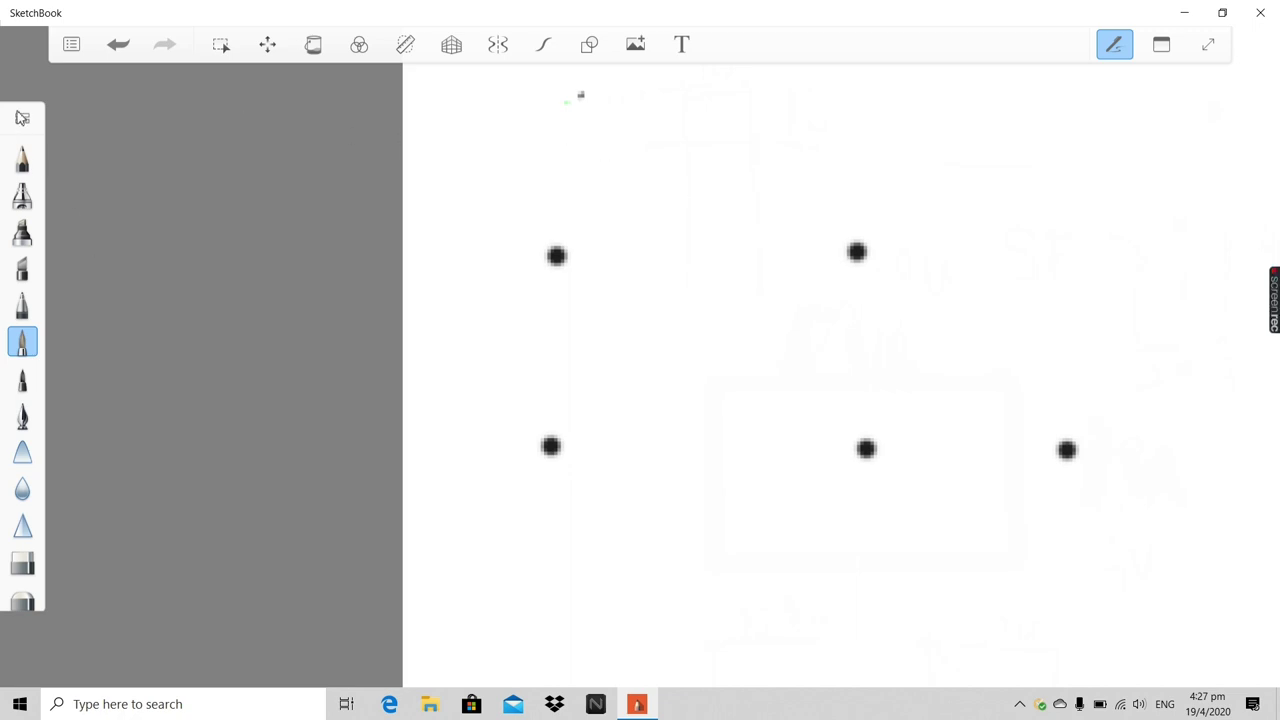
Join the dots with black strokes into a closed four-sided shape with a sloping right side
scroll(22, 380, down, 1)
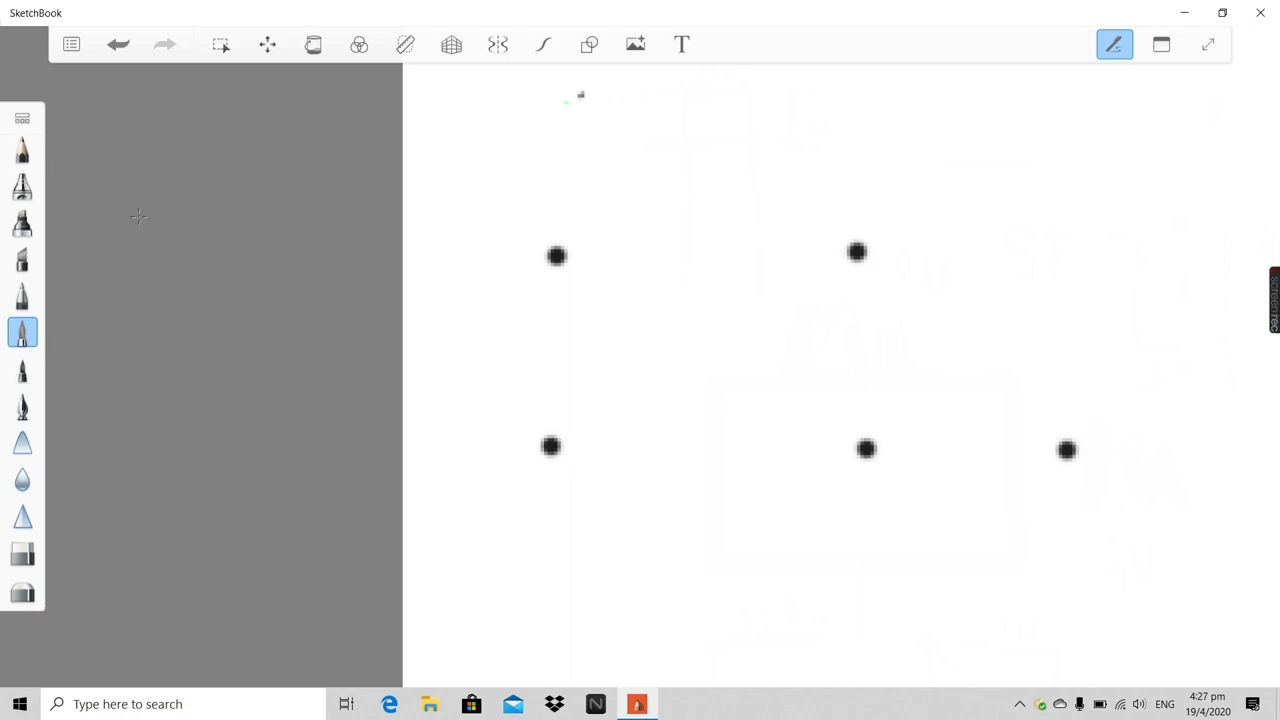
drag(557, 255, 865, 255)
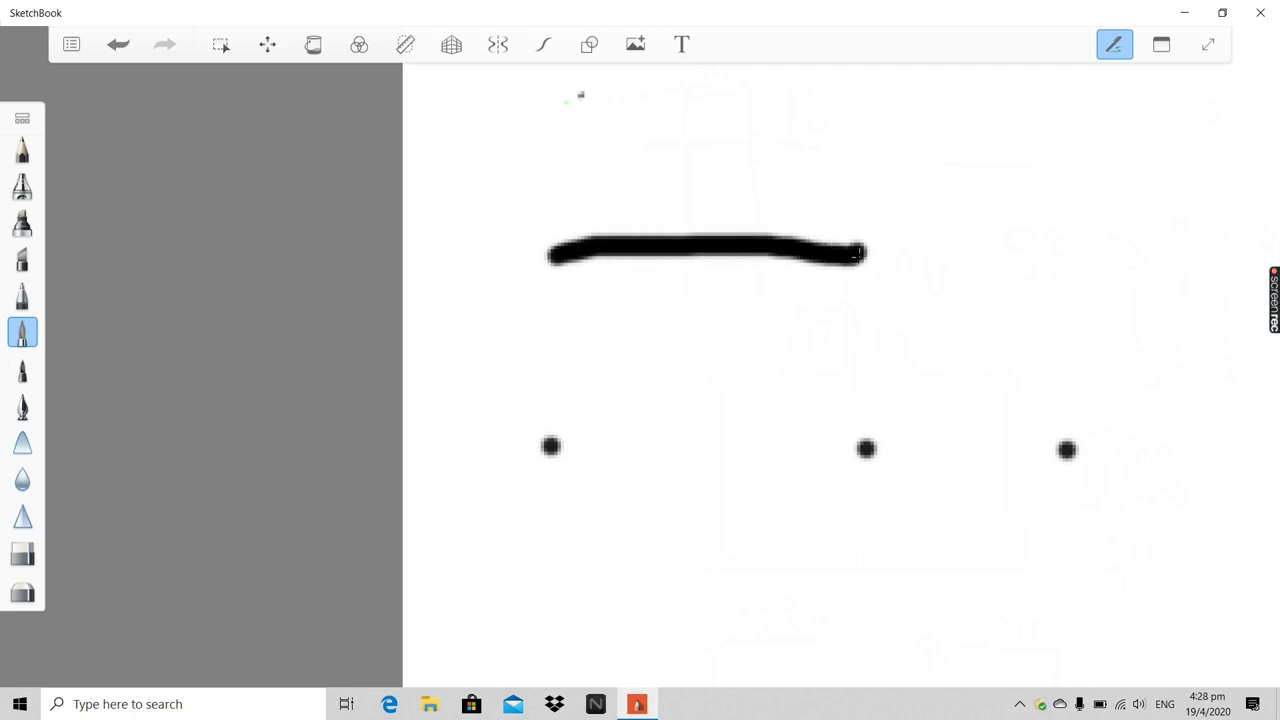
click(704, 290)
key(ctrl+z)
mouse_move(856, 250)
mouse_down()
mouse_move(884, 254)
mouse_move(1005, 335)
mouse_move(1095, 455)
mouse_move(550, 445)
mouse_move(535, 428)
mouse_move(508, 252)
mouse_move(569, 262)
mouse_up()
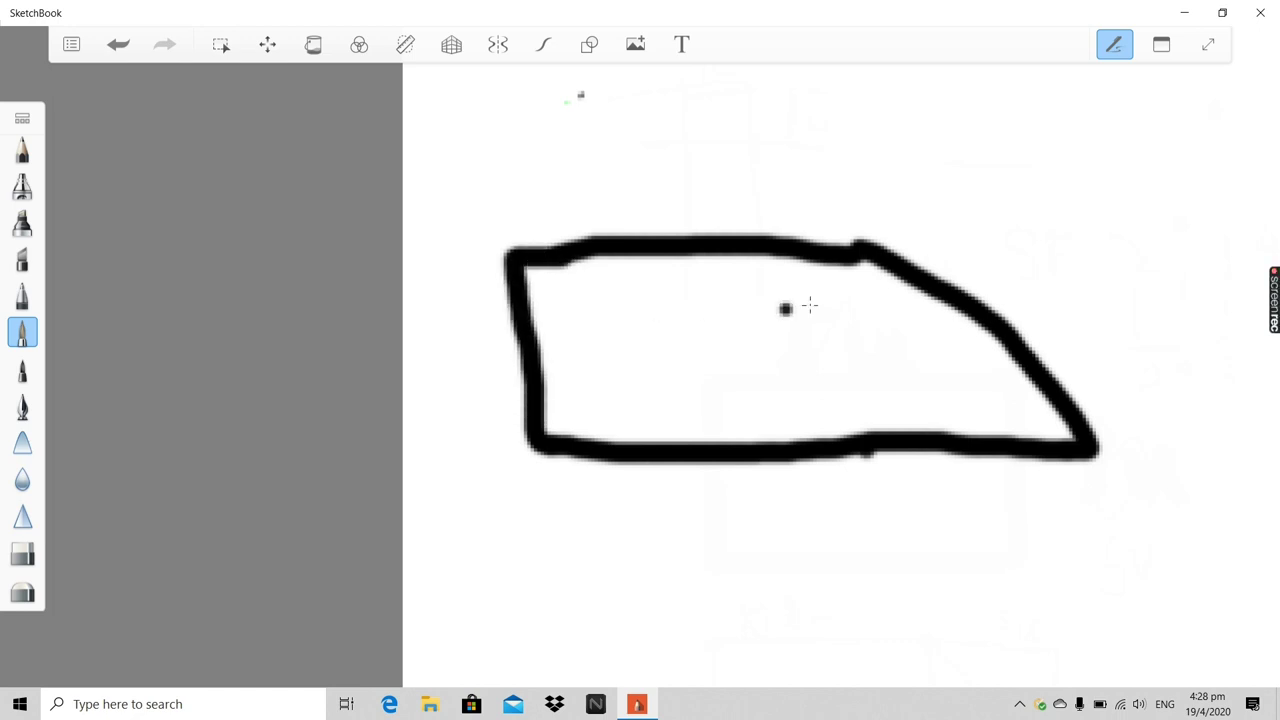
Write "SF" in black above and to the right of the four-sided shape
scroll(786, 309, down, 3)
scroll(820, 297, up, 5)
scroll(1006, 260, down, 5)
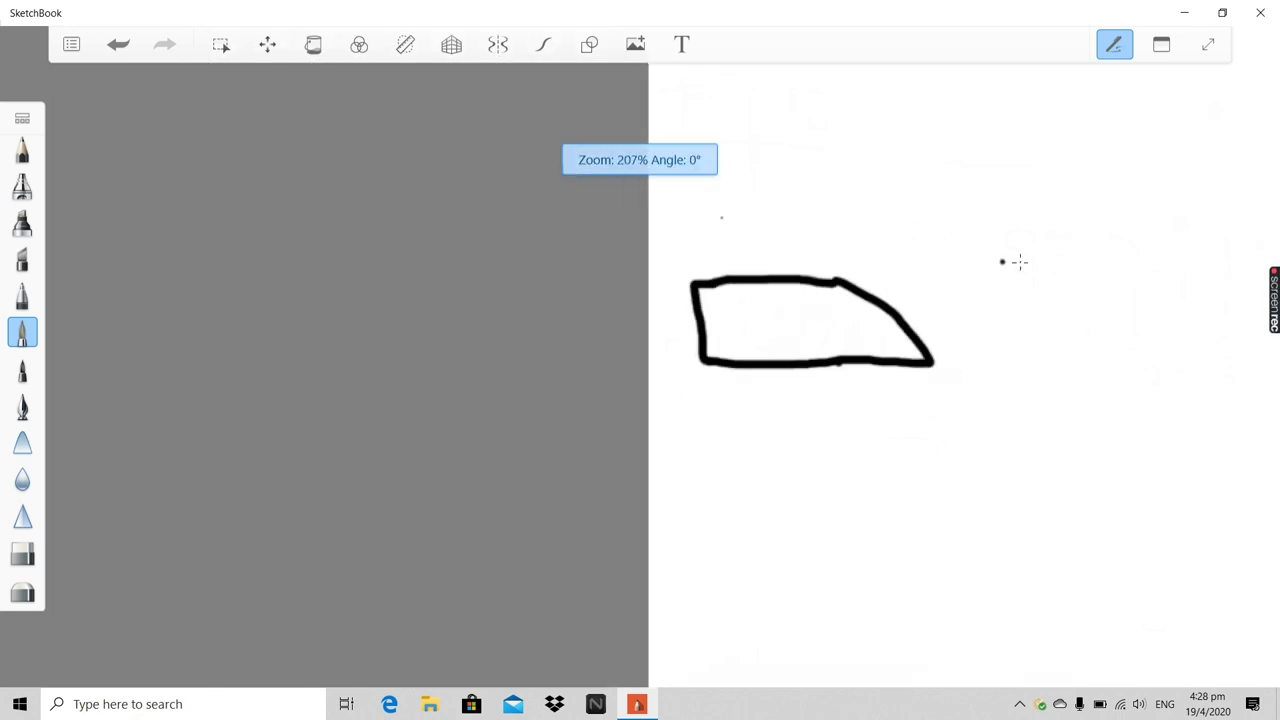
scroll(1160, 274, up, 2)
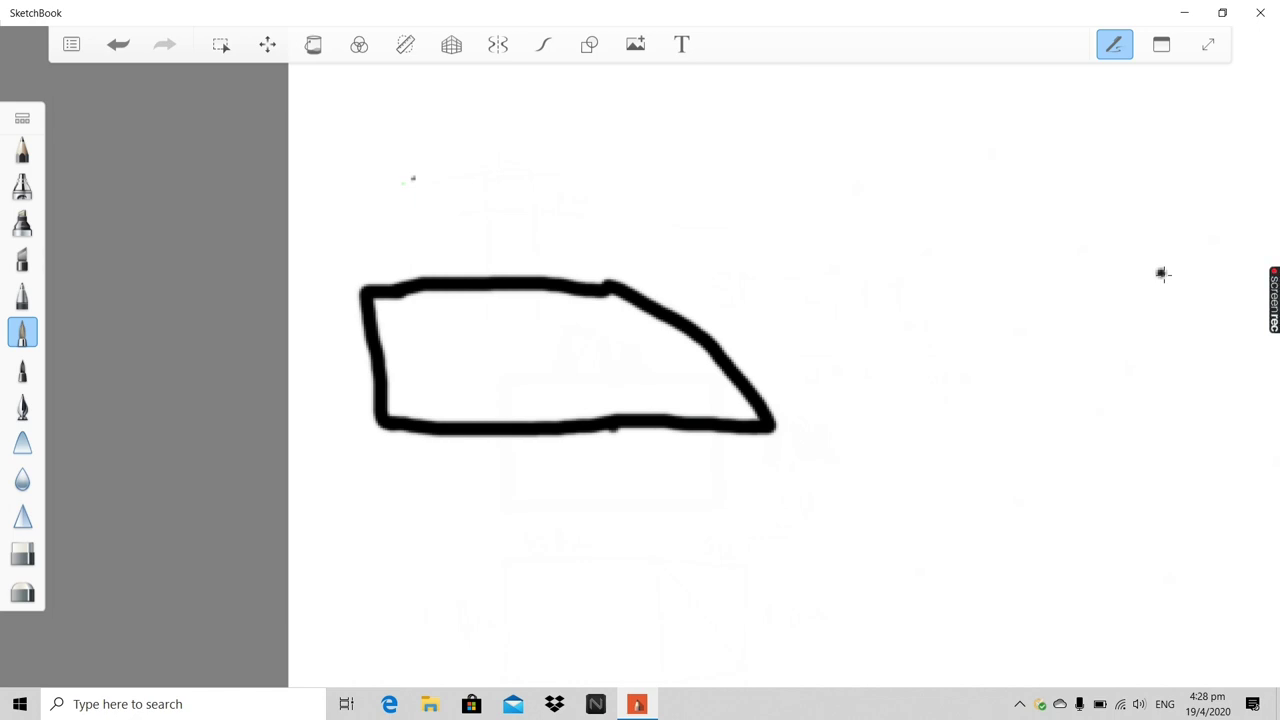
scroll(1146, 263, down, 2)
scroll(1097, 240, up, 3)
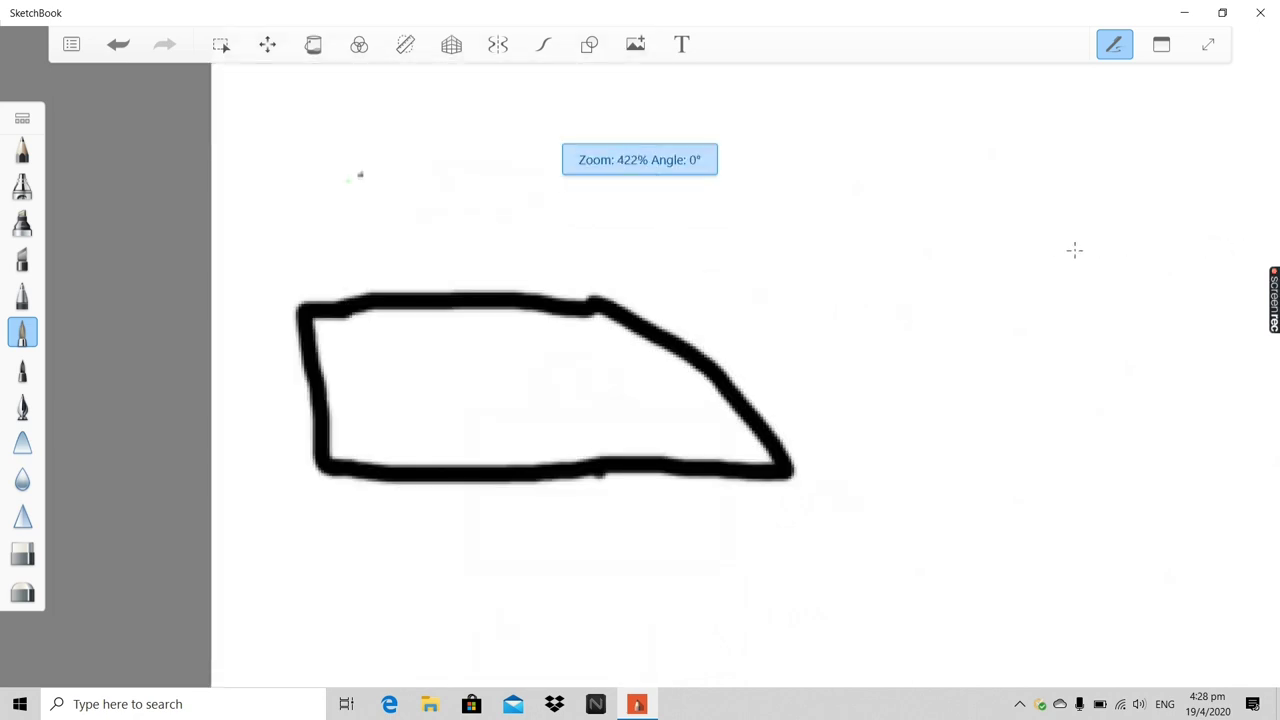
scroll(1074, 250, up, 1)
mouse_move(806, 136)
mouse_down()
mouse_move(765, 164)
mouse_move(829, 201)
mouse_move(755, 218)
mouse_up()
mouse_move(887, 138)
mouse_down()
mouse_move(878, 222)
mouse_move(887, 155)
mouse_move(938, 147)
mouse_up()
drag(888, 197, 940, 194)
Undo the stray dot below "SF" and add a colon of two dots after the letters
click(925, 302)
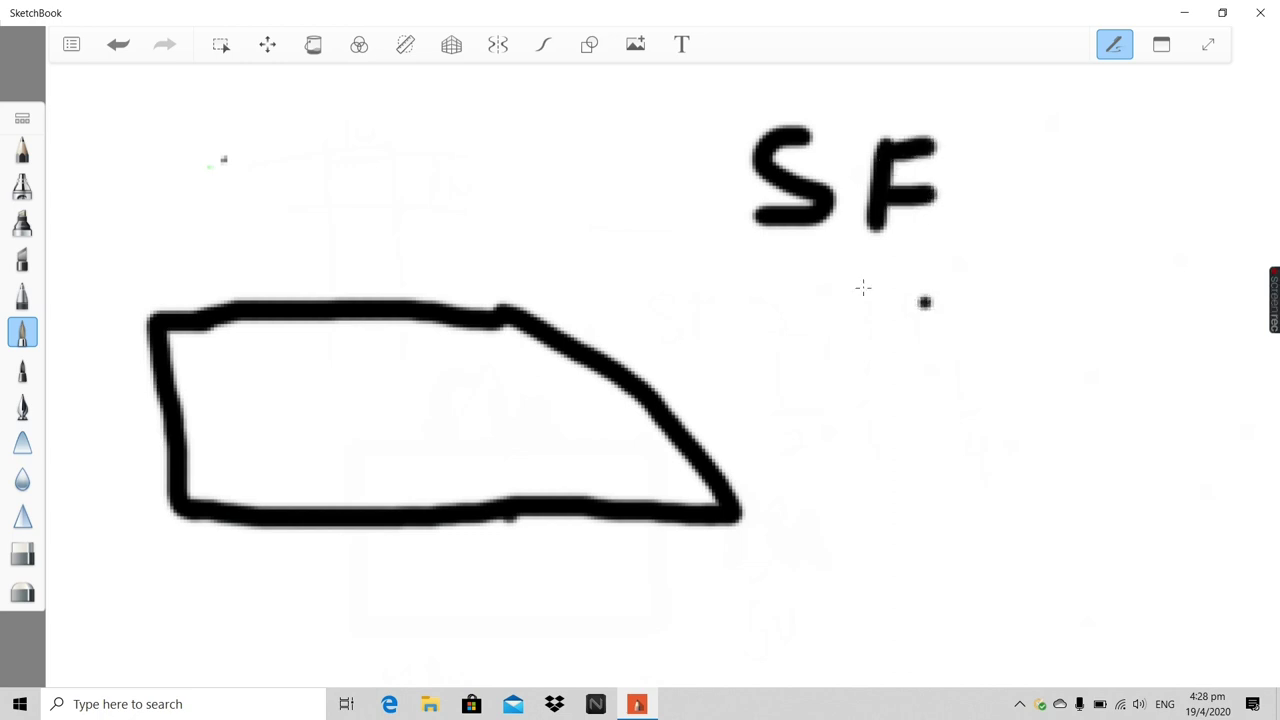
key(ctrl+z)
click(1002, 126)
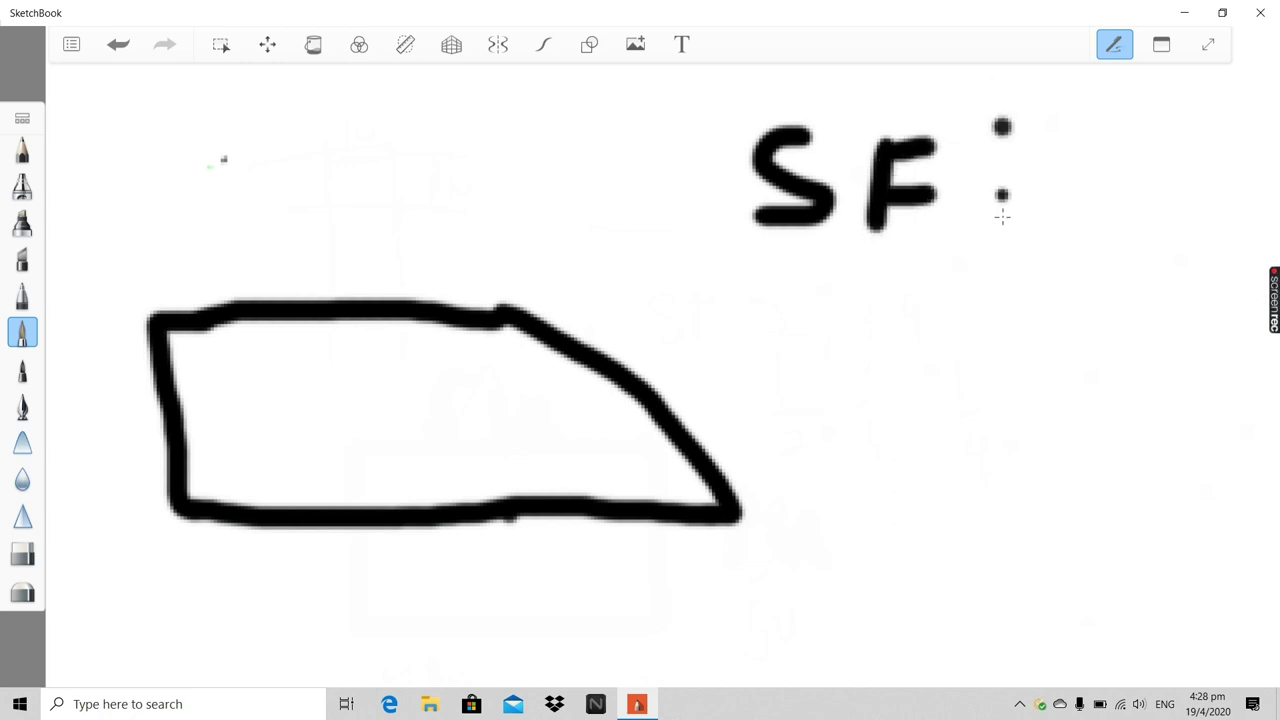
click(997, 232)
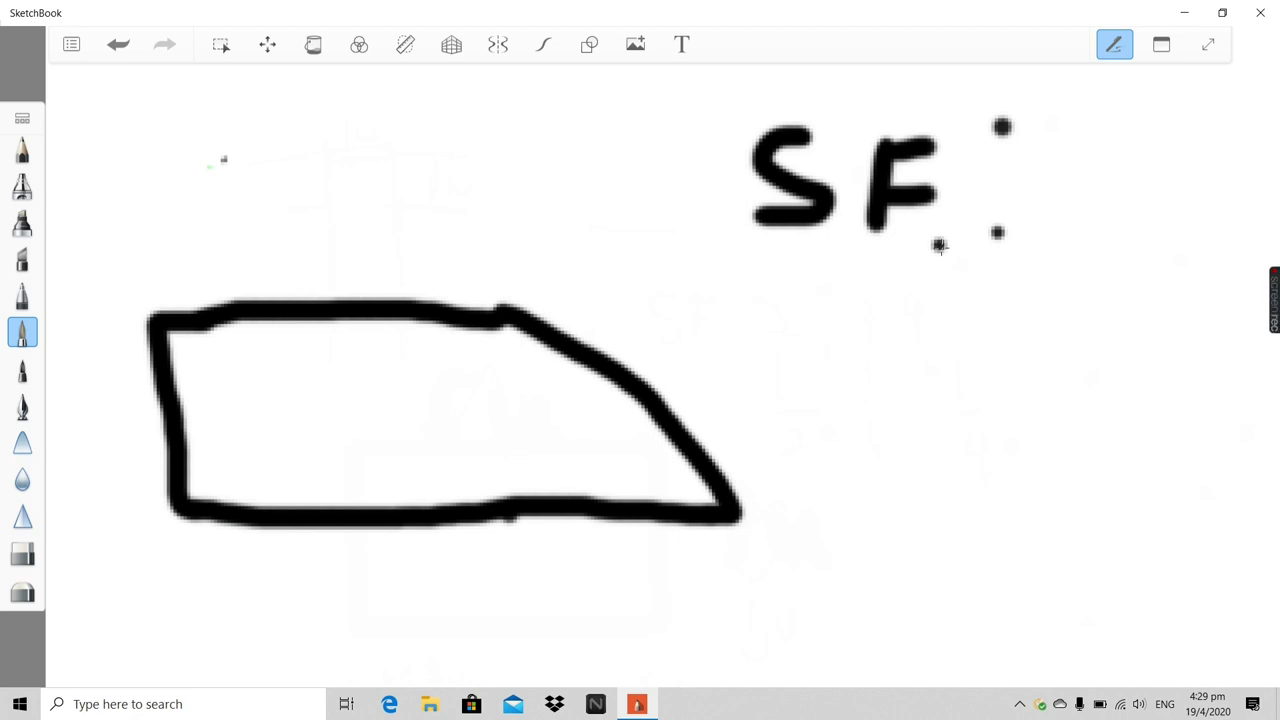
Write "E" beside the upper dot of the "SF" colon and "R" directly below it
scroll(1100, 154, down, 3)
scroll(1146, 130, up, 5)
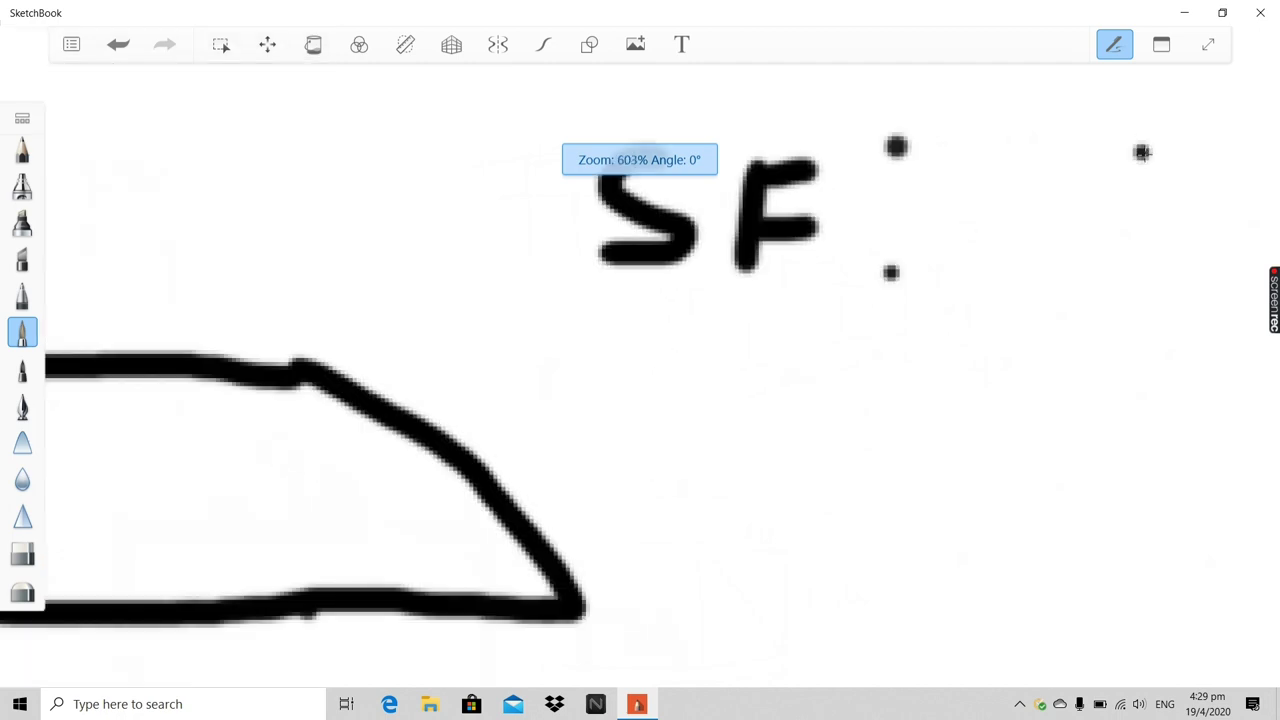
scroll(1142, 152, down, 4)
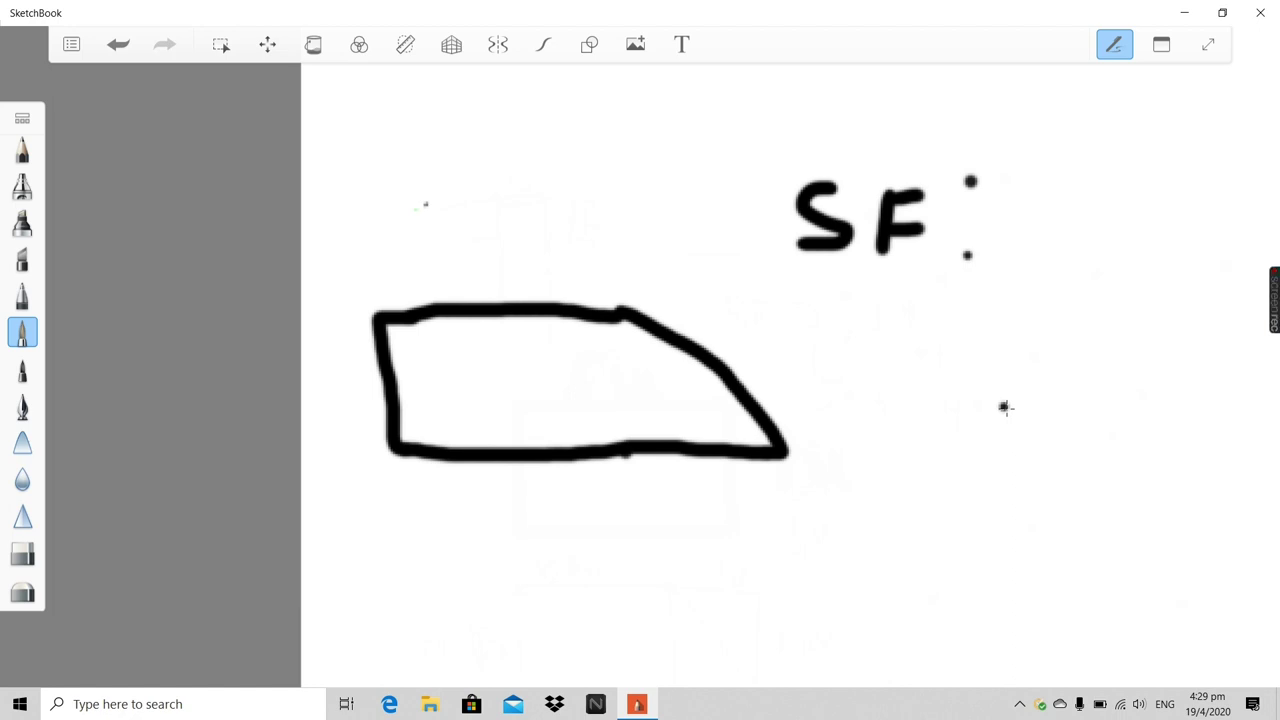
scroll(1083, 200, up, 4)
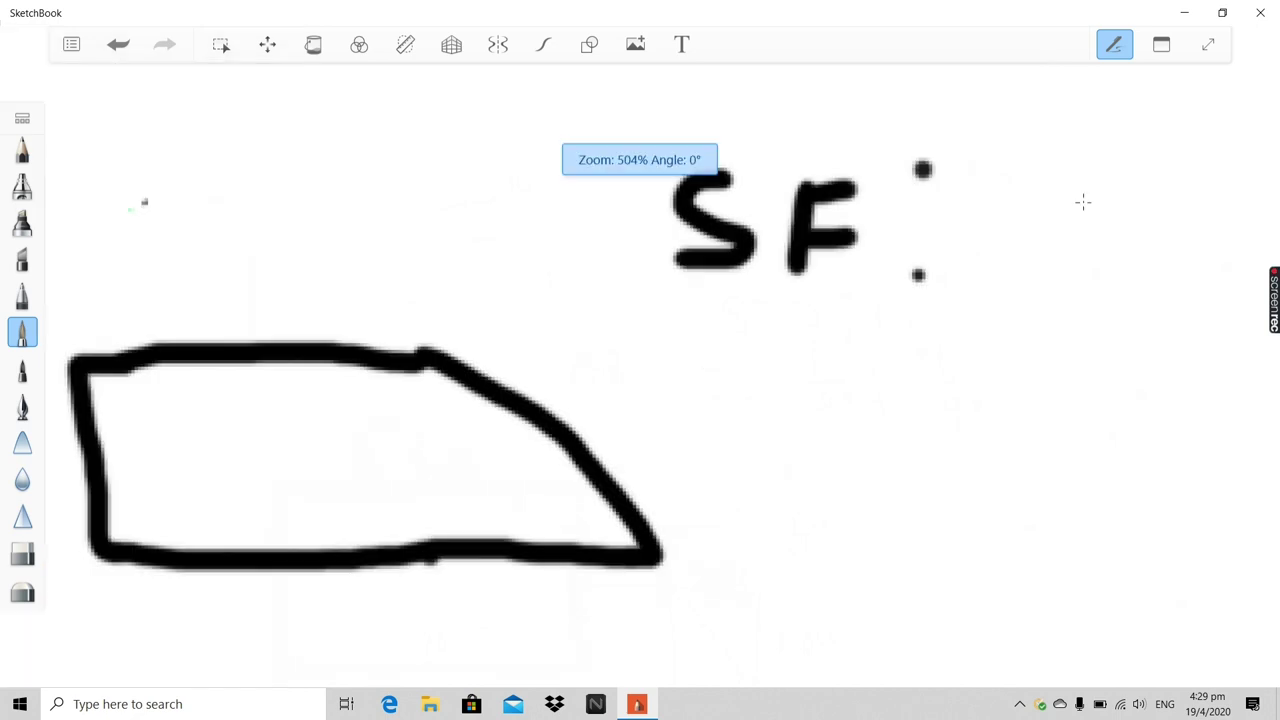
scroll(1077, 191, down, 4)
scroll(1236, 133, up, 4)
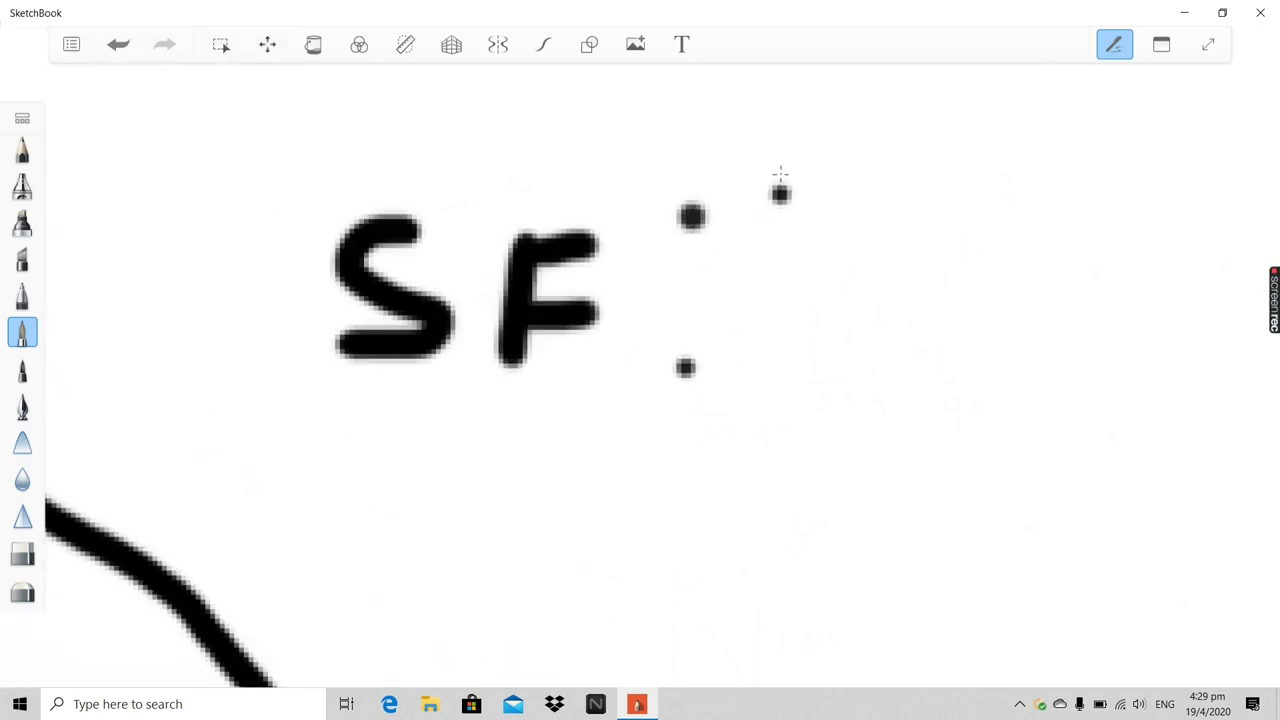
drag(760, 75, 792, 198)
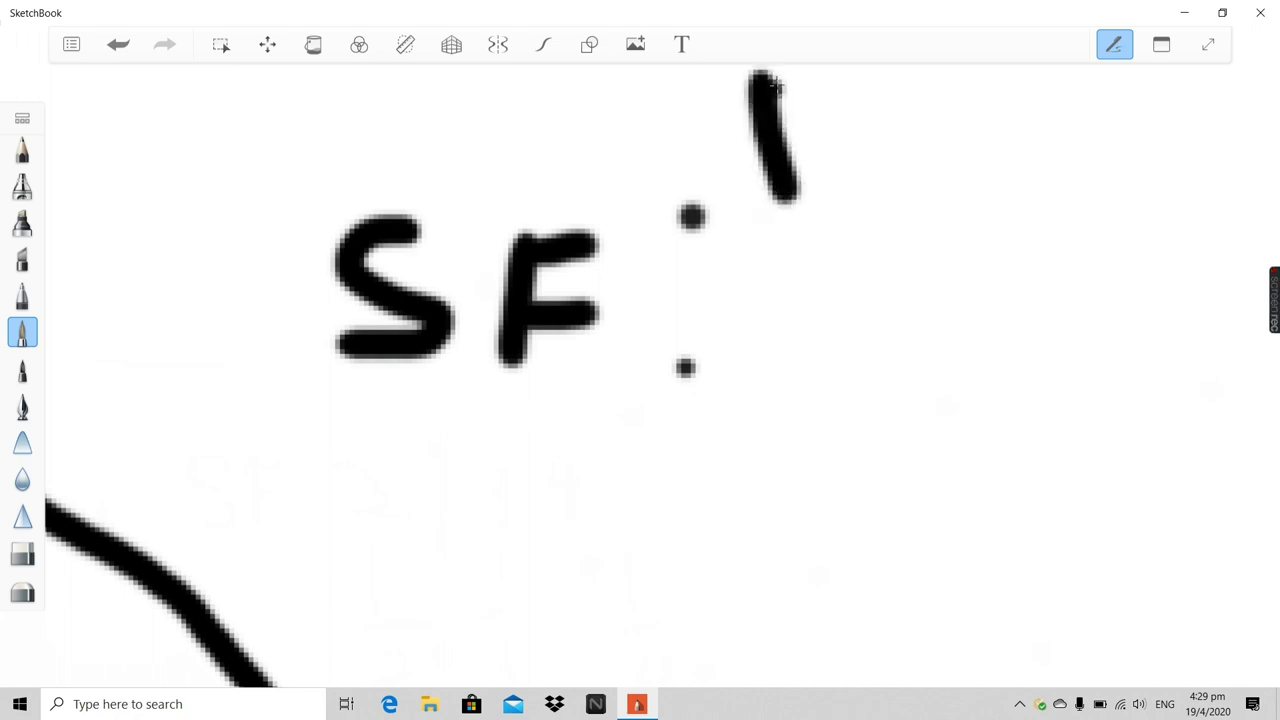
drag(765, 78, 820, 76)
drag(778, 132, 835, 135)
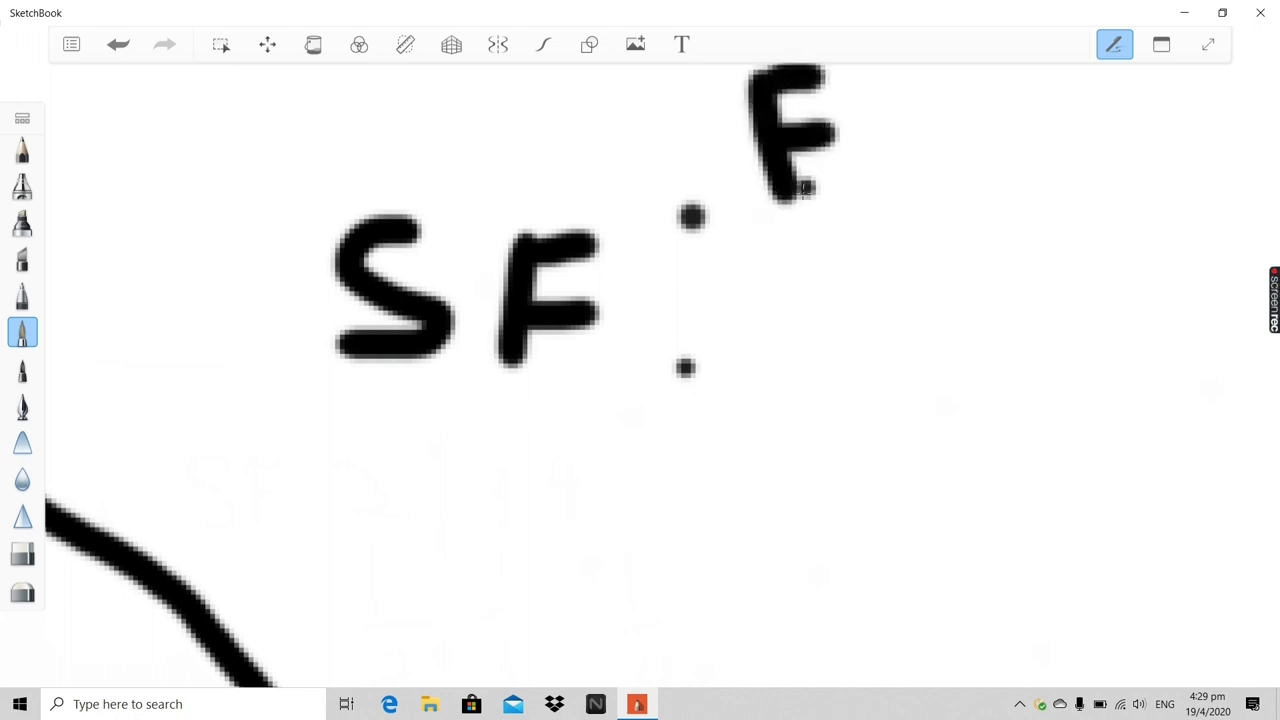
drag(790, 195, 882, 180)
mouse_move(825, 282)
mouse_down()
mouse_move(806, 400)
mouse_move(843, 309)
mouse_move(845, 342)
mouse_move(826, 345)
mouse_move(868, 395)
mouse_up()
Add a short dash after the "E" and lengthen the letter's upper and middle arms
scroll(903, 303, down, 1)
scroll(903, 303, down, 3)
scroll(991, 209, up, 4)
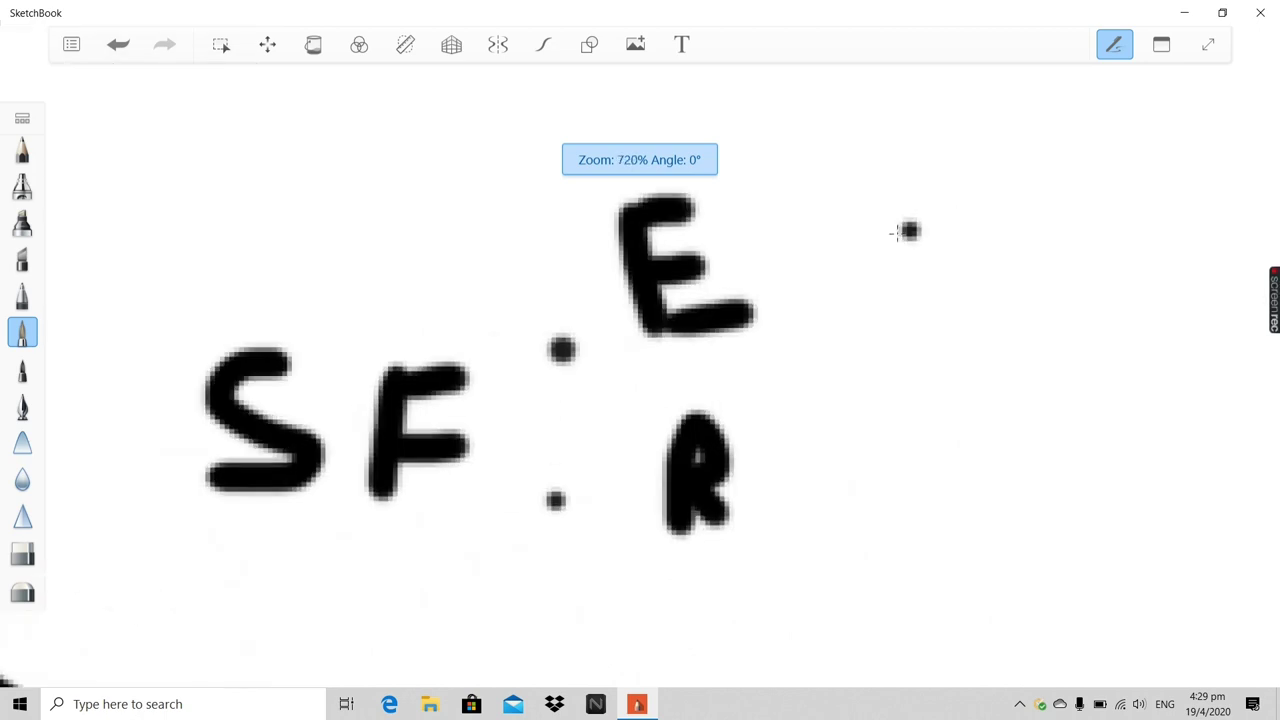
mouse_move(822, 245)
mouse_down()
mouse_move(888, 240)
mouse_move(896, 218)
mouse_up()
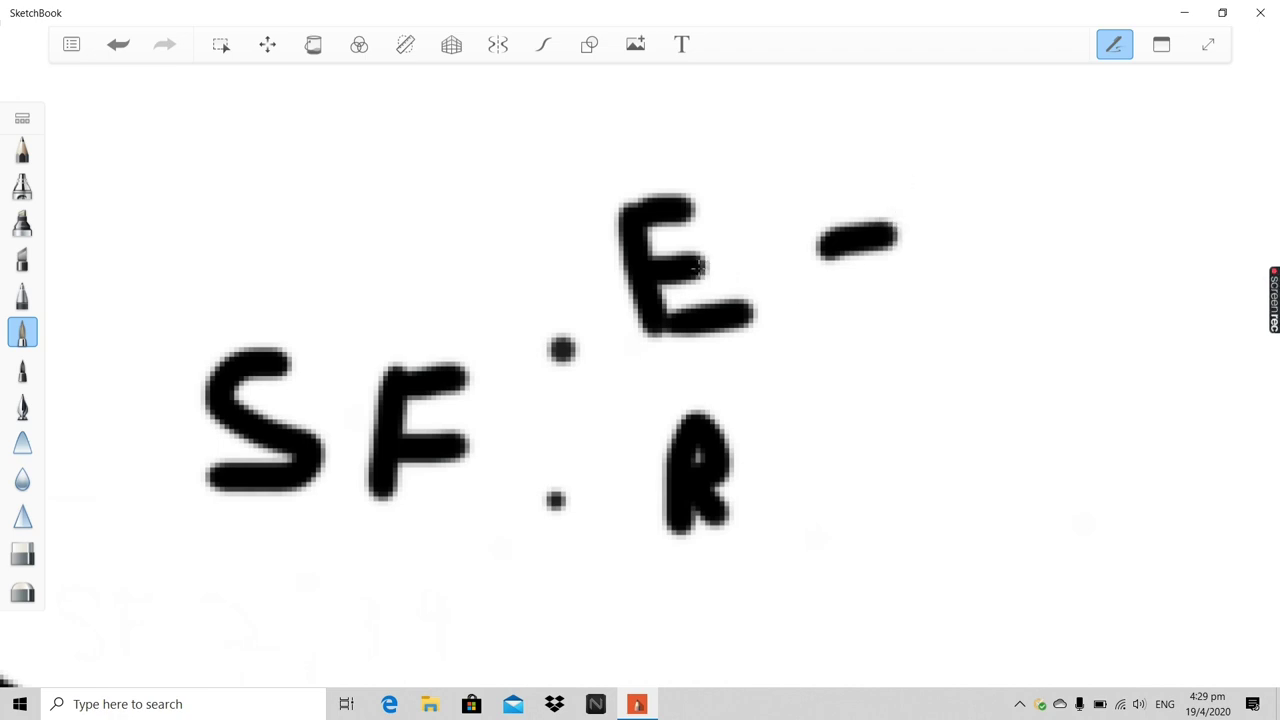
drag(684, 268, 716, 246)
drag(684, 198, 713, 200)
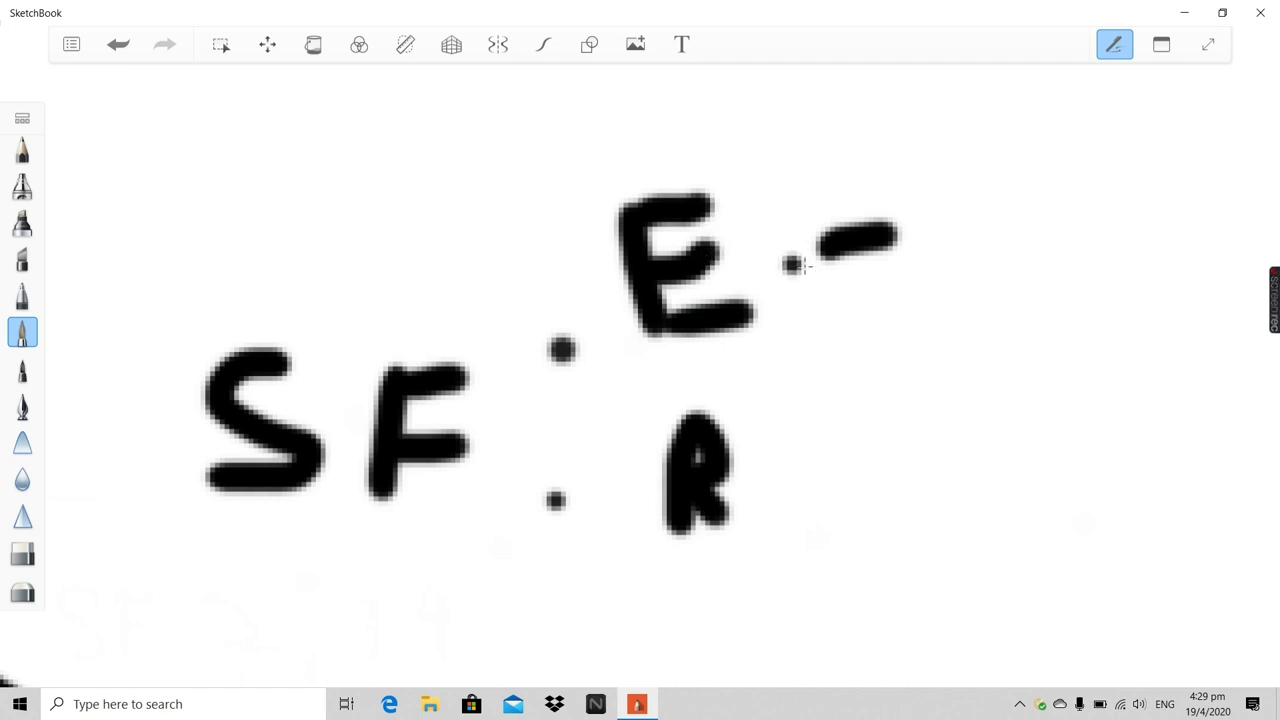
Draw a small closed shape with a flat top and rounded bottom above the four-sided shape
scroll(830, 290, up, 5)
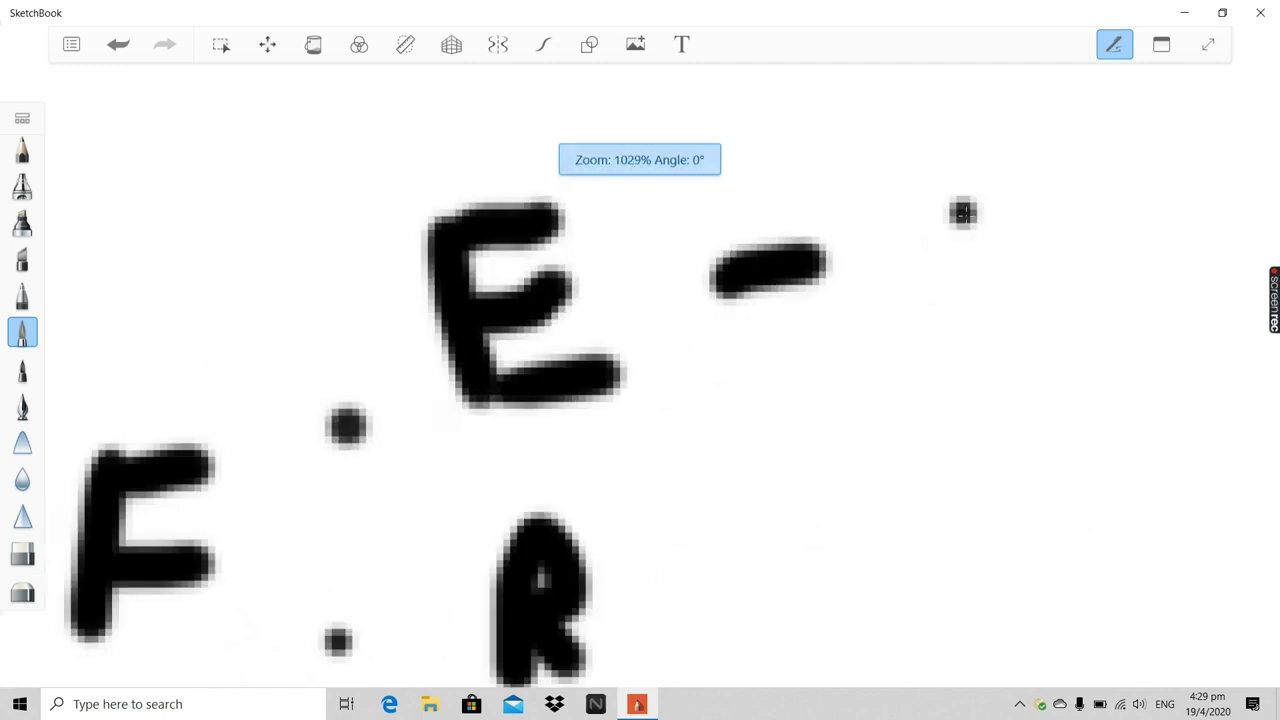
scroll(1062, 232, down, 3)
scroll(1110, 231, up, 2)
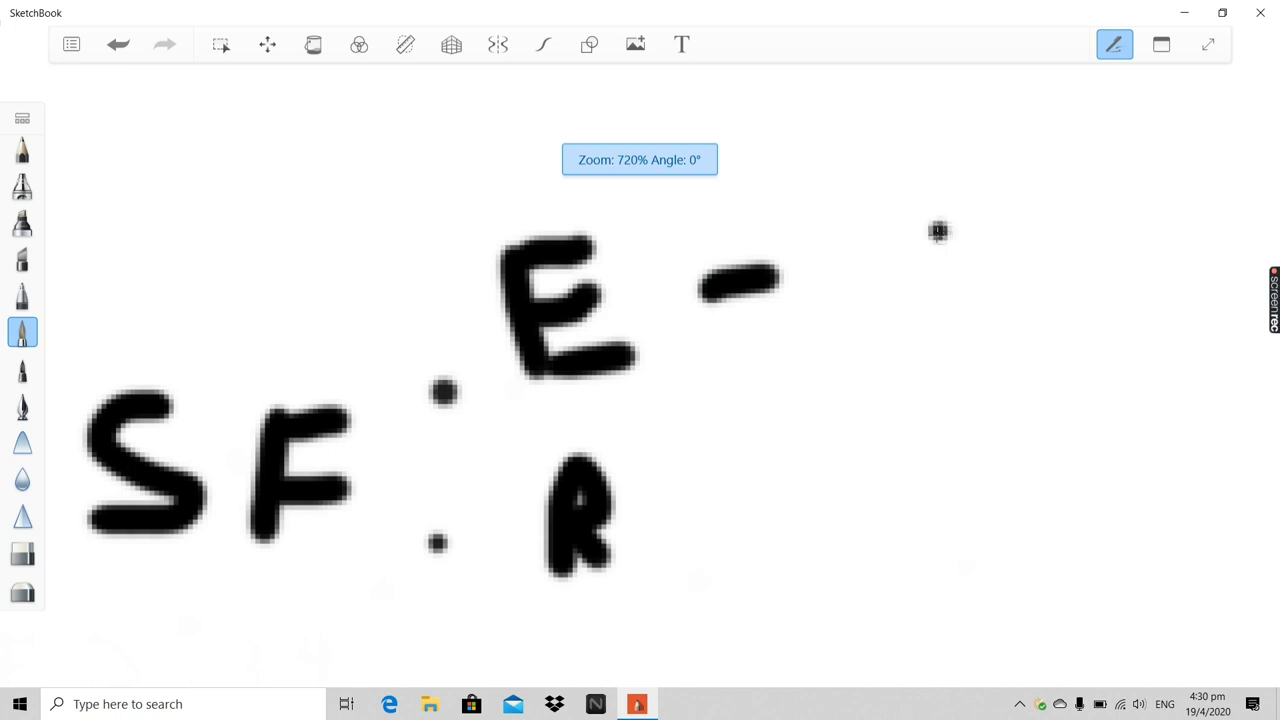
scroll(790, 300, down, 5)
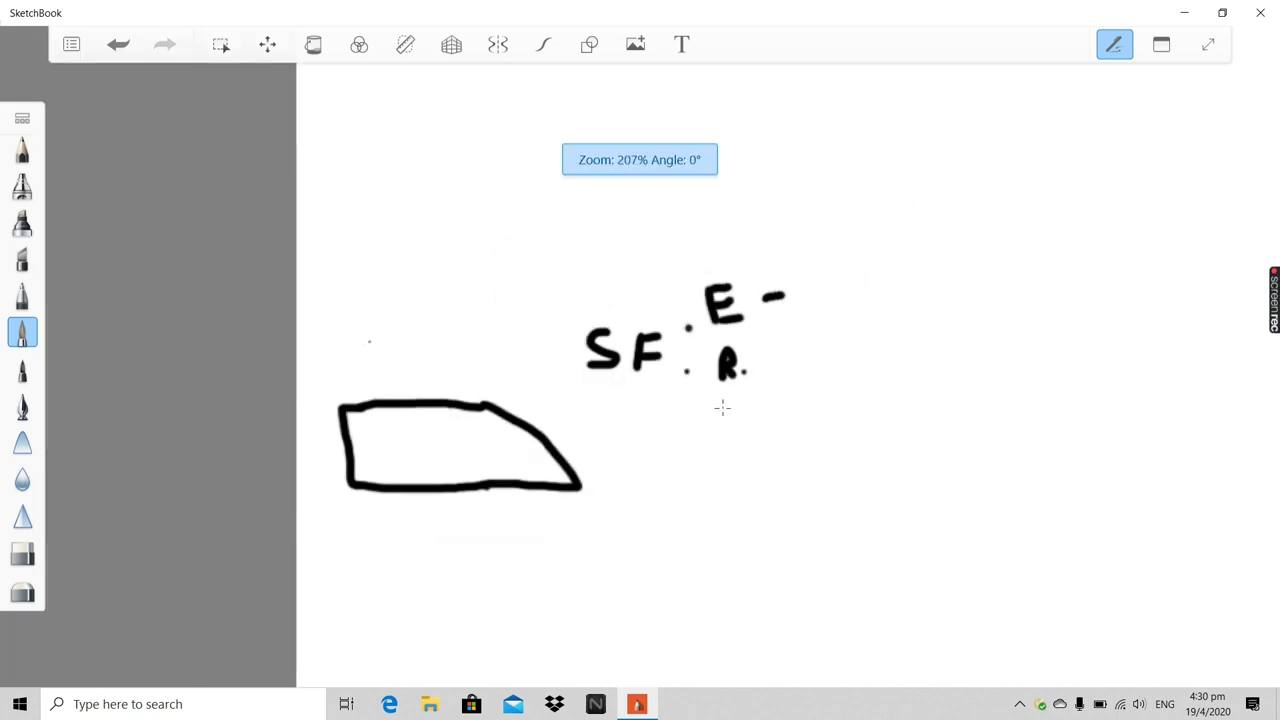
scroll(433, 432, up, 2)
mouse_move(428, 258)
mouse_down()
mouse_move(473, 347)
mouse_move(490, 265)
mouse_move(444, 262)
mouse_up()
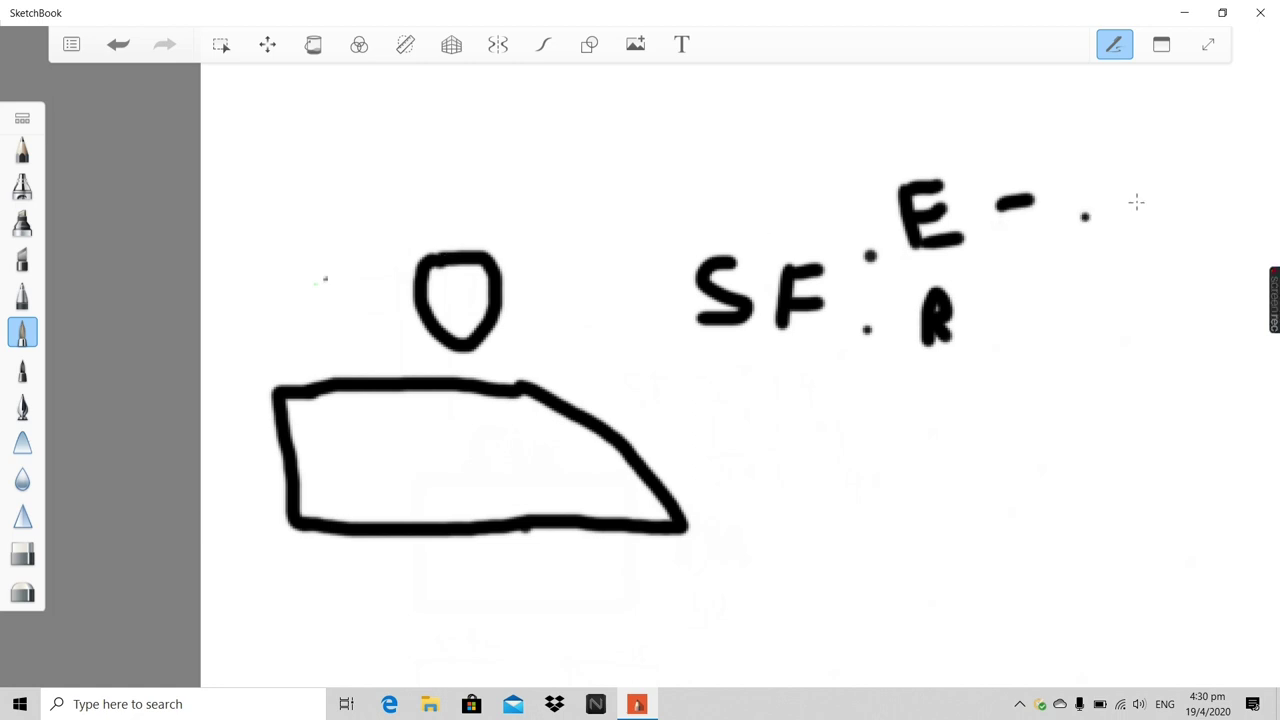
Write "2" after the dash so the note reads "E - 2"
scroll(1170, 160, up, 4)
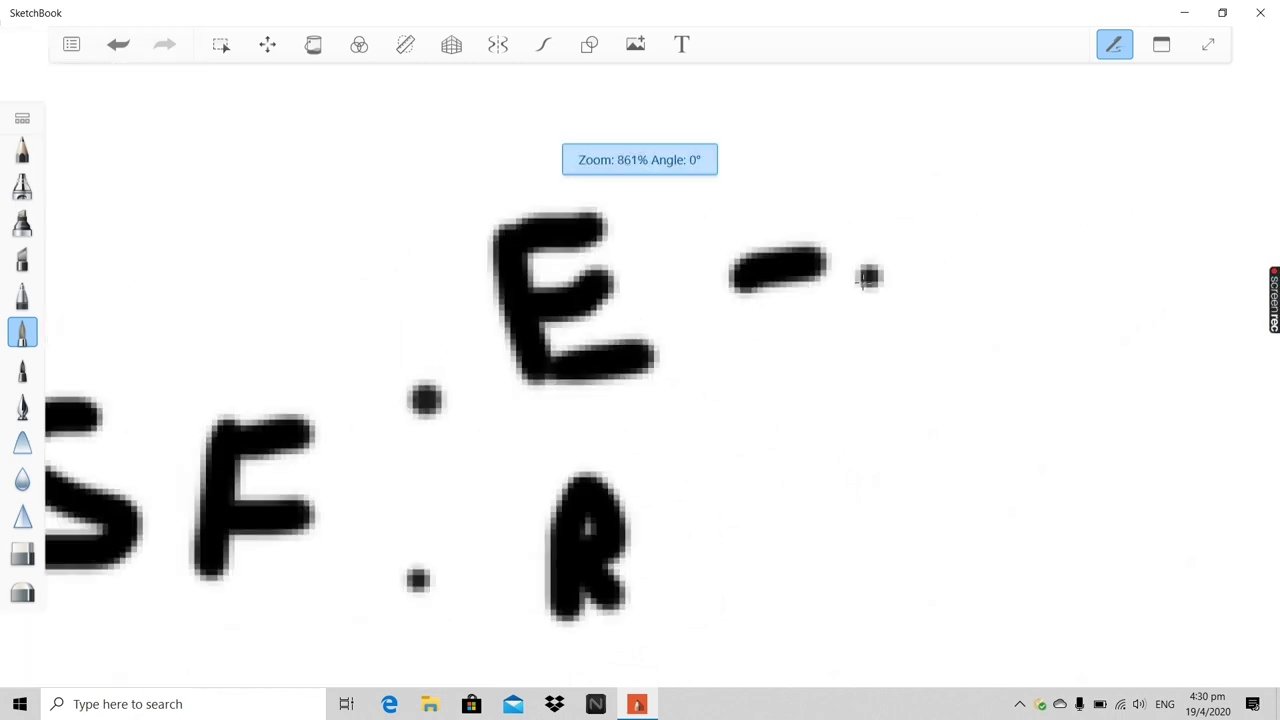
scroll(860, 280, down, 2)
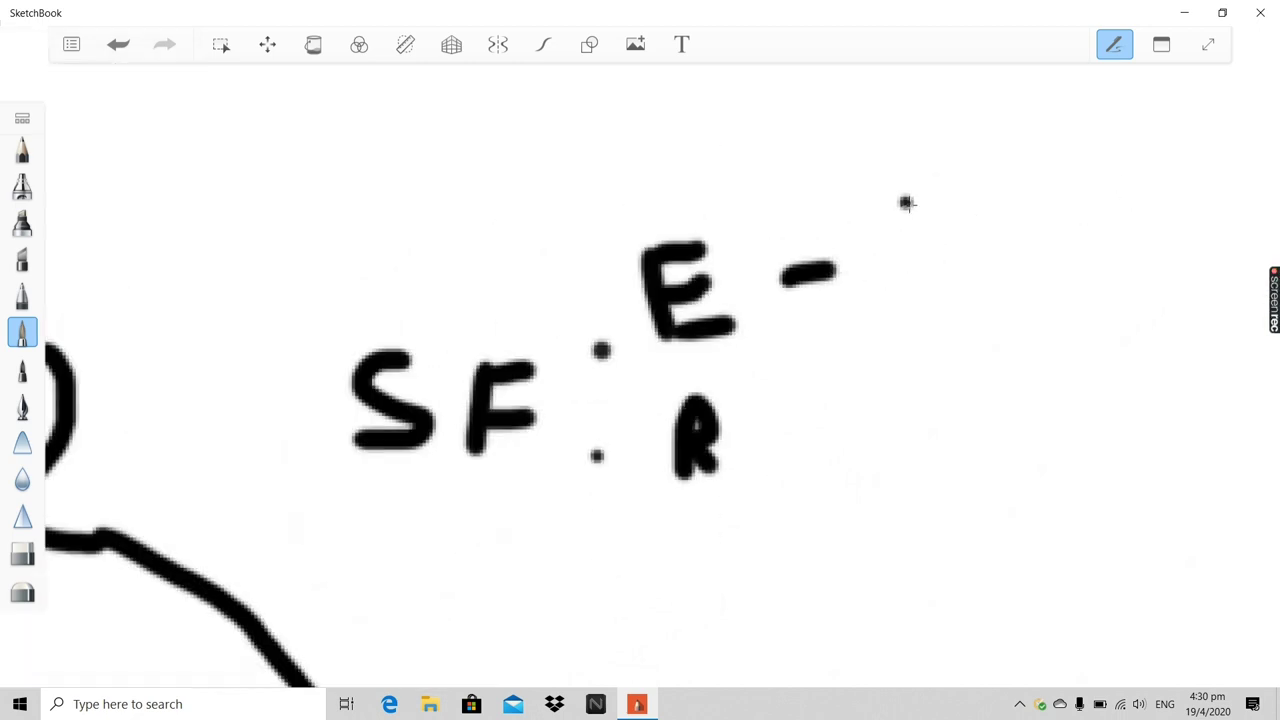
scroll(386, 457, down, 3)
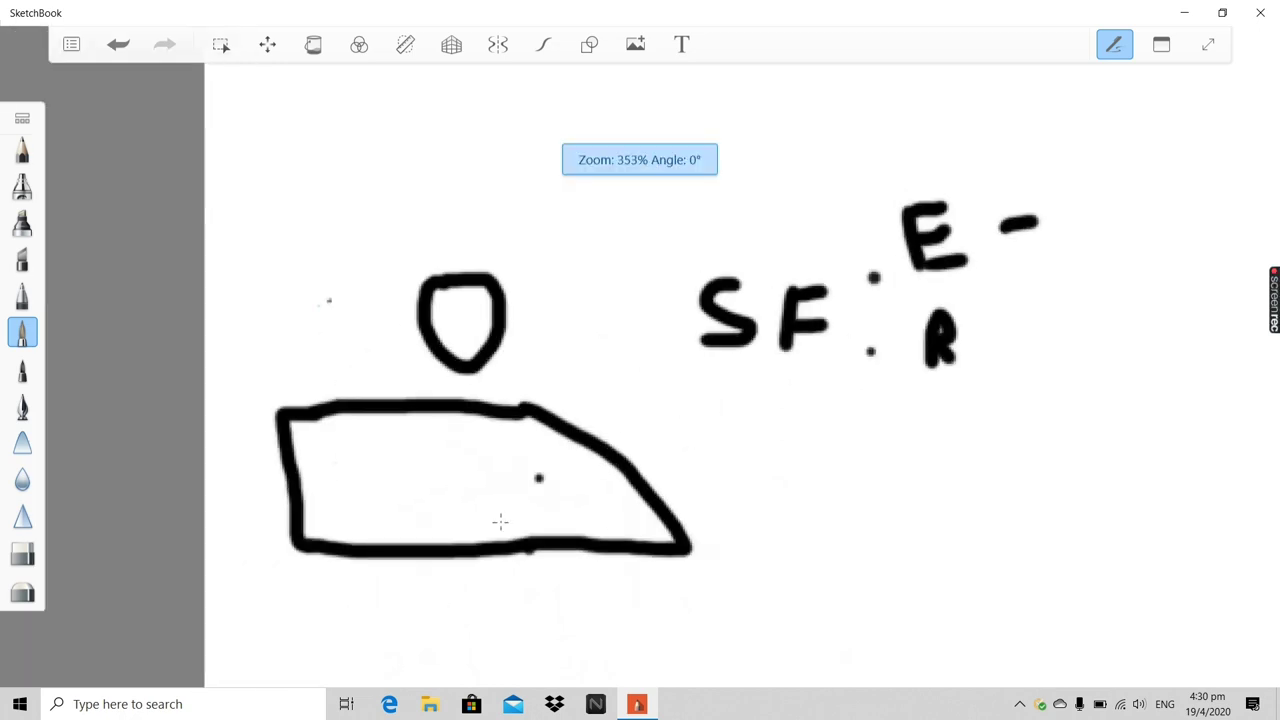
scroll(1195, 168, up, 3)
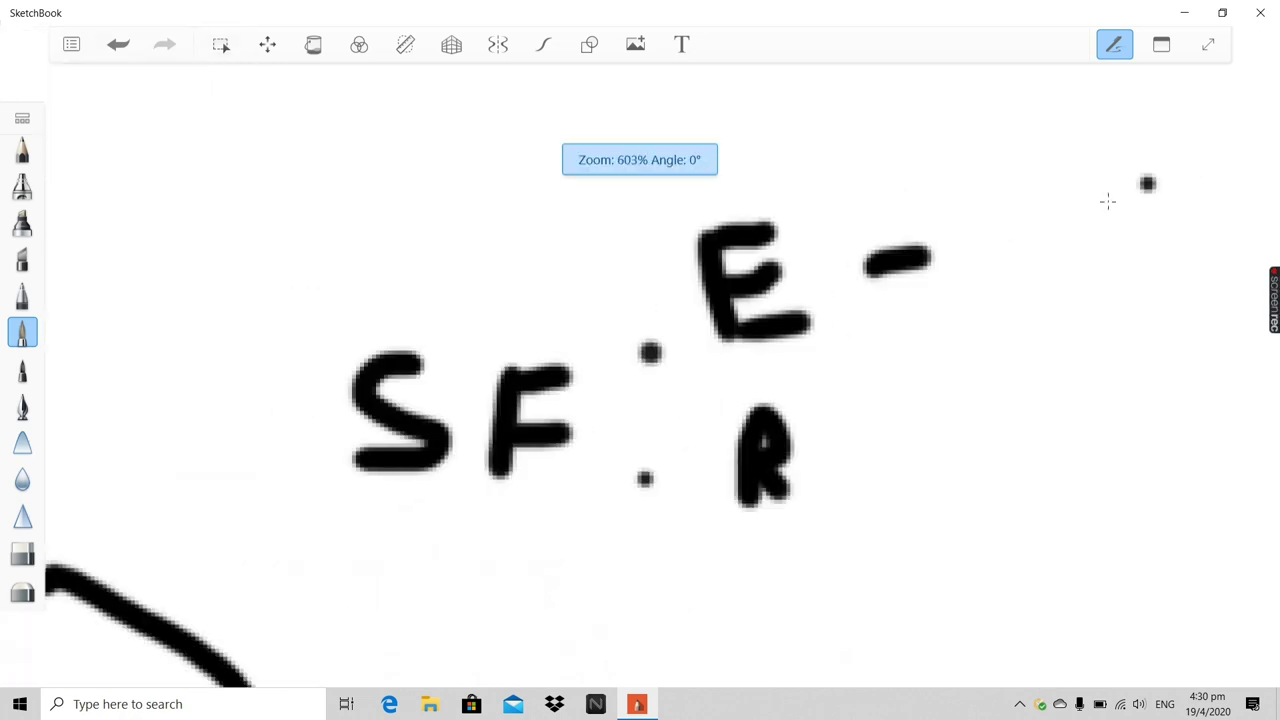
mouse_move(1002, 198)
mouse_down()
mouse_move(1033, 241)
mouse_move(1007, 272)
mouse_move(1100, 256)
mouse_up()
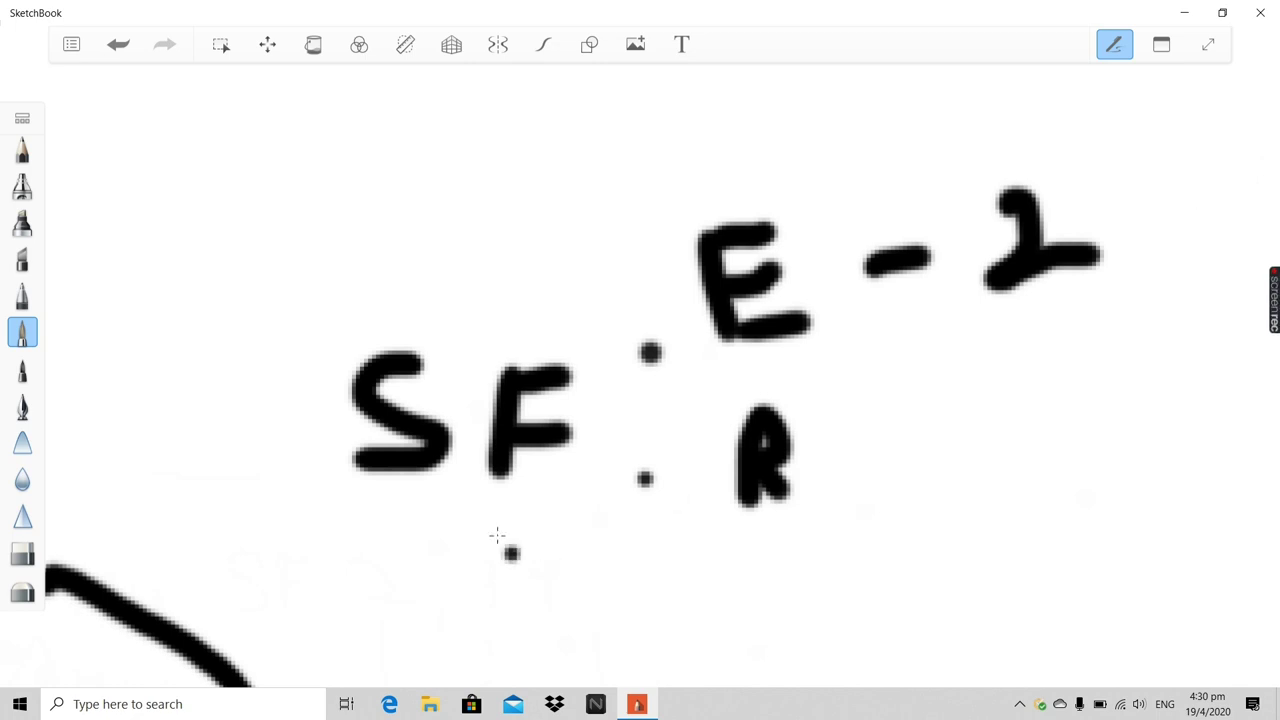
Draw a wide, low rectangle above the small rounded shape
scroll(494, 534, down, 3)
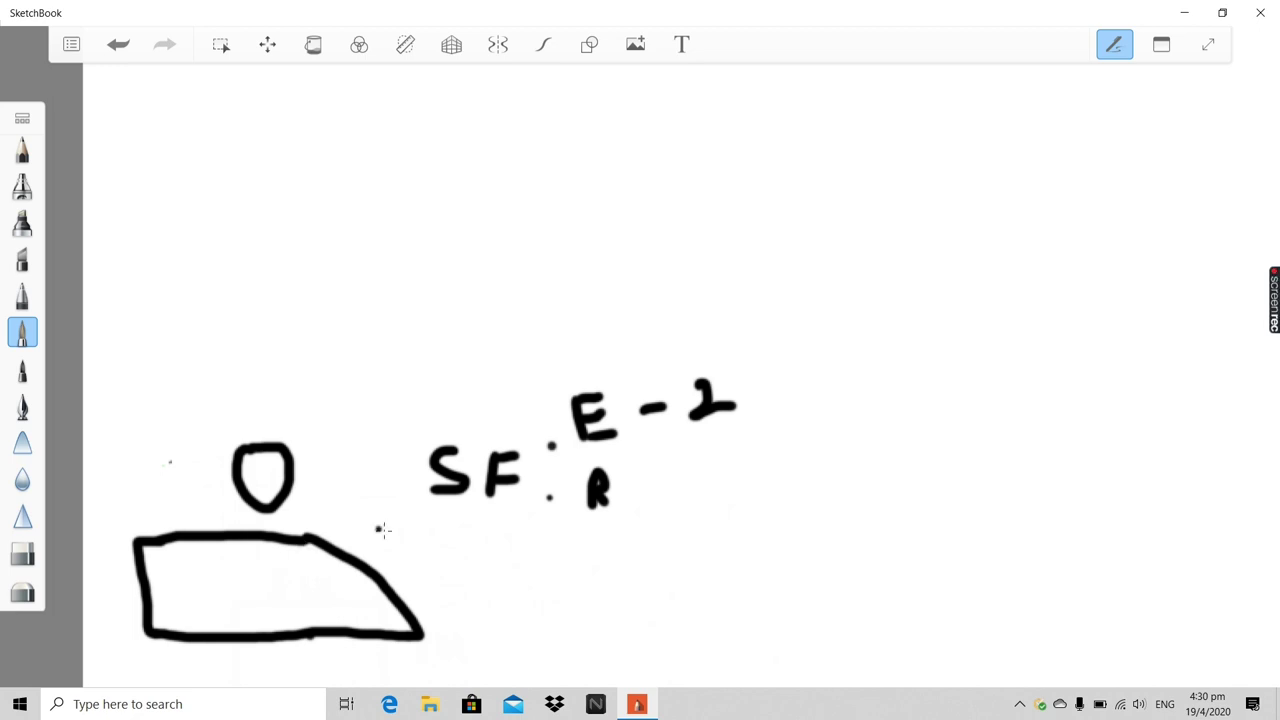
scroll(354, 500, up, 3)
scroll(354, 497, down, 3)
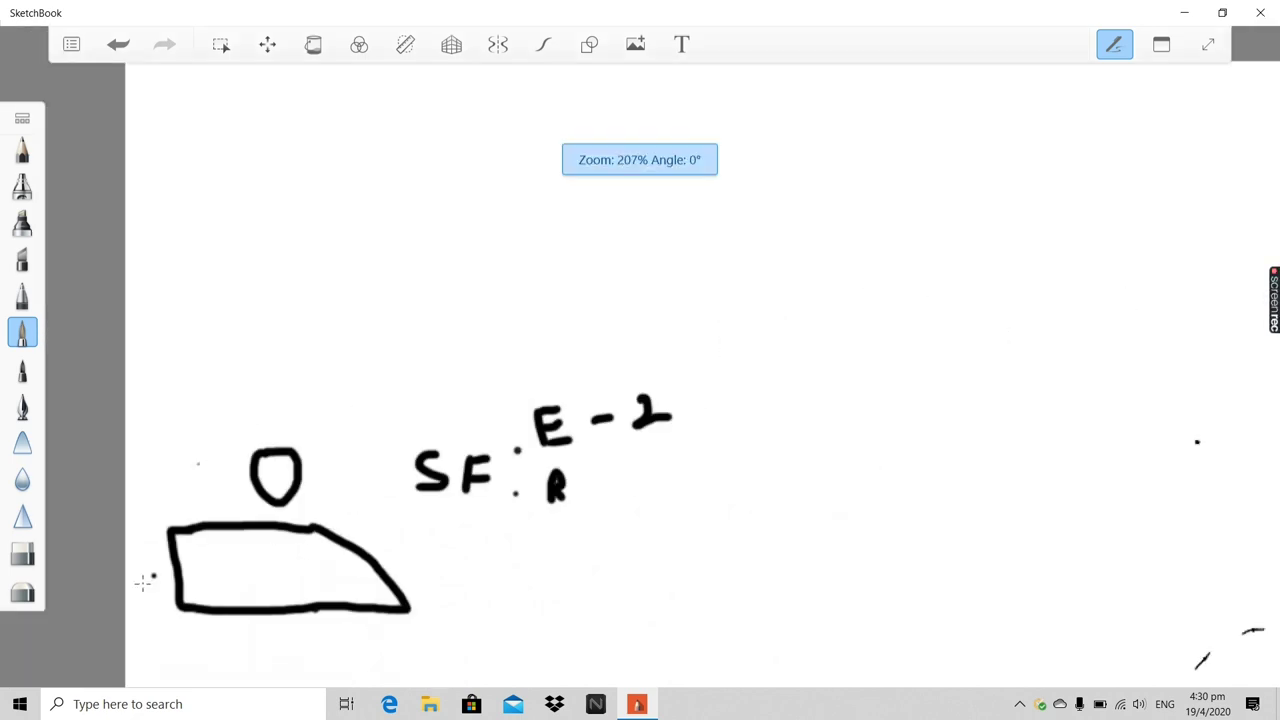
scroll(143, 580, up, 3)
scroll(271, 364, down, 3)
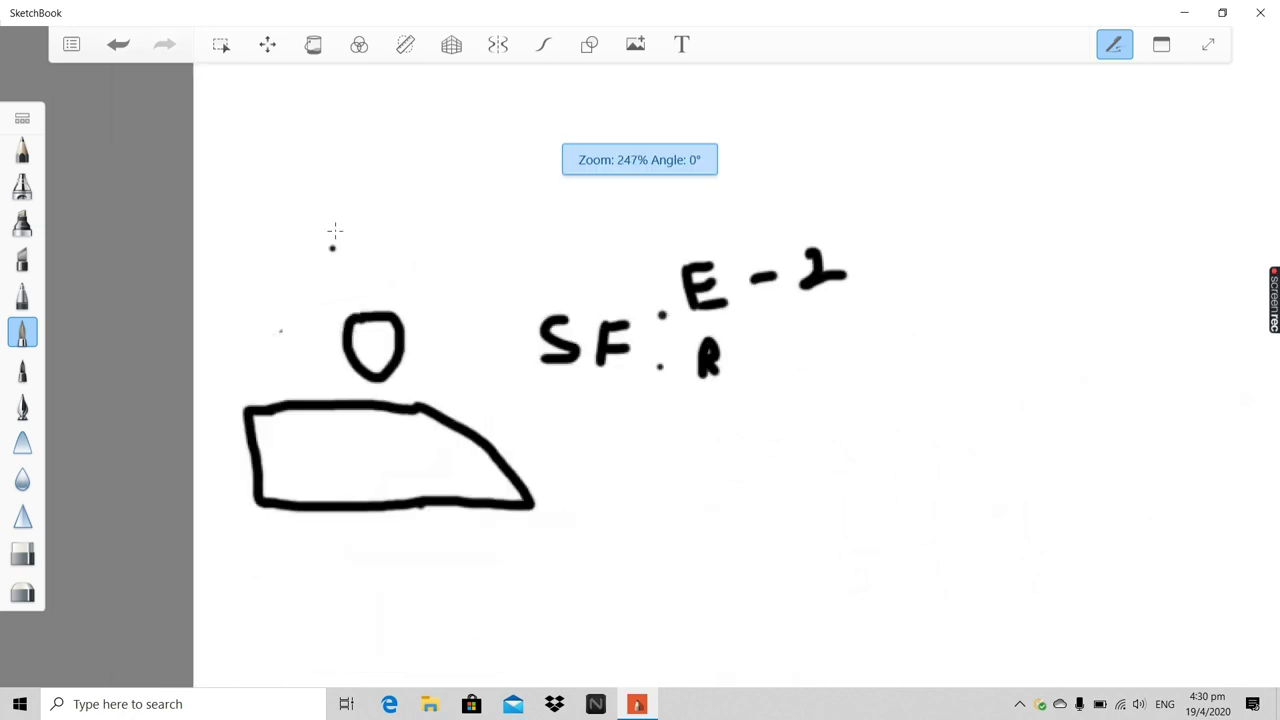
scroll(370, 137, up, 1)
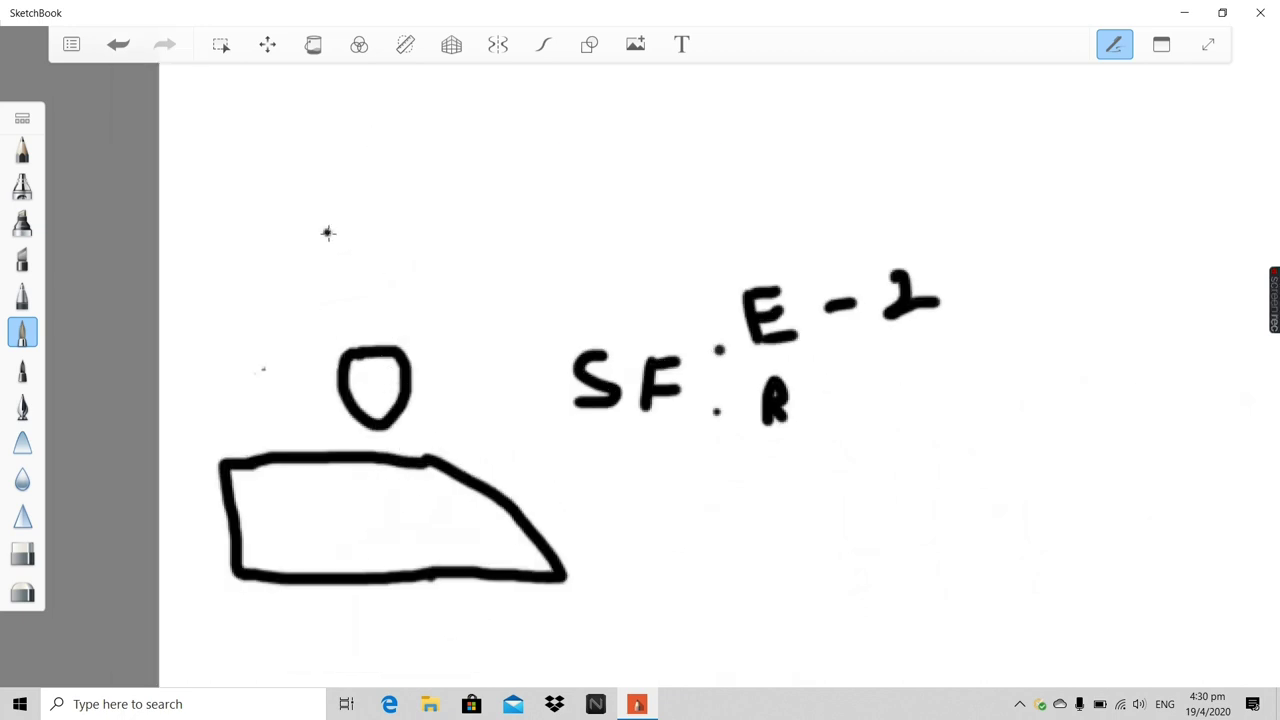
mouse_move(320, 194)
mouse_down()
mouse_move(486, 199)
mouse_move(503, 266)
mouse_move(331, 266)
mouse_move(328, 197)
mouse_up()
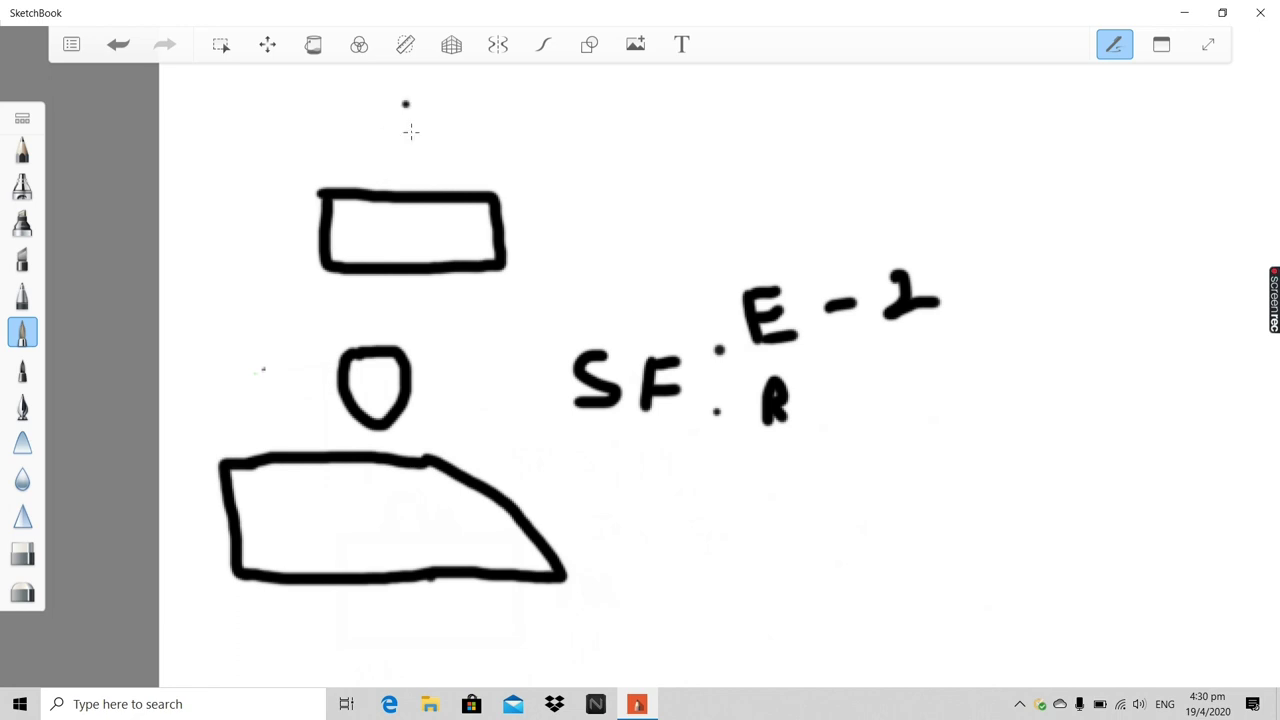
Label the rectangle's top and bottom sides "2u" and its right and left sides "1u"
mouse_move(393, 149)
mouse_down()
mouse_move(377, 180)
mouse_move(415, 173)
mouse_move(419, 151)
mouse_move(431, 172)
mouse_move(445, 146)
mouse_move(462, 172)
mouse_up()
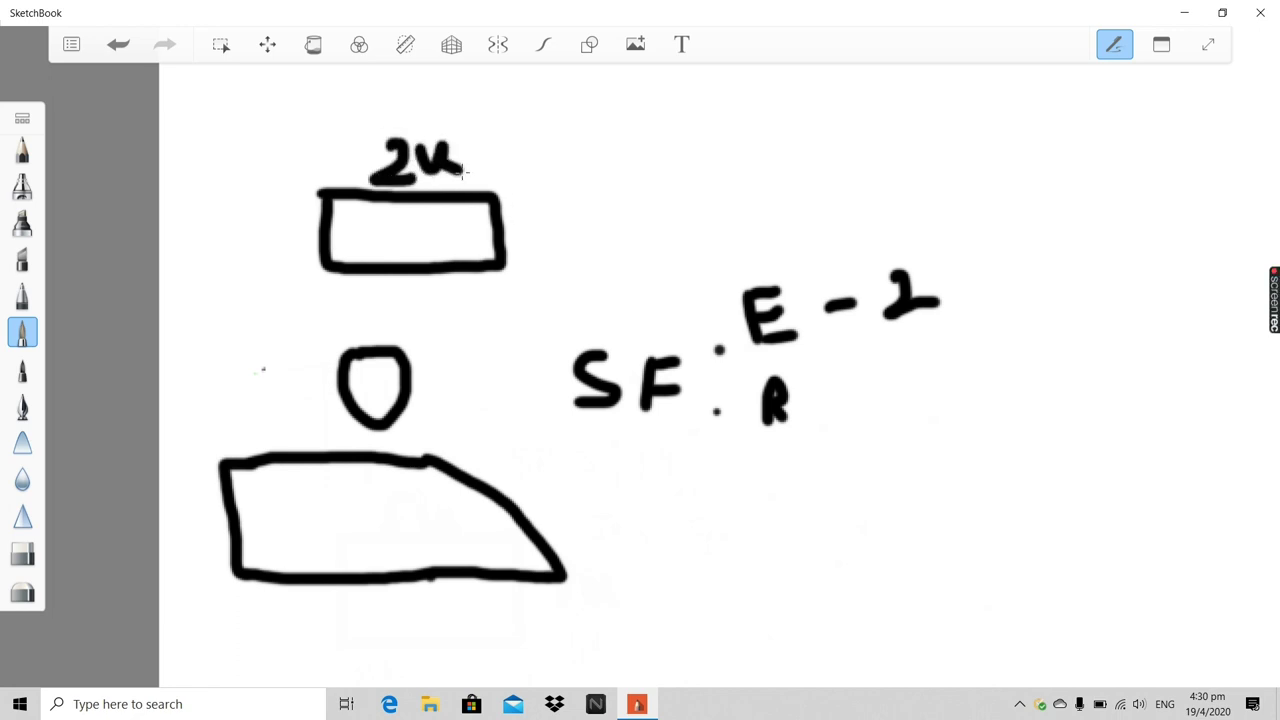
mouse_move(536, 198)
mouse_down()
mouse_move(538, 248)
mouse_move(590, 206)
mouse_move(599, 234)
mouse_up()
click(558, 209)
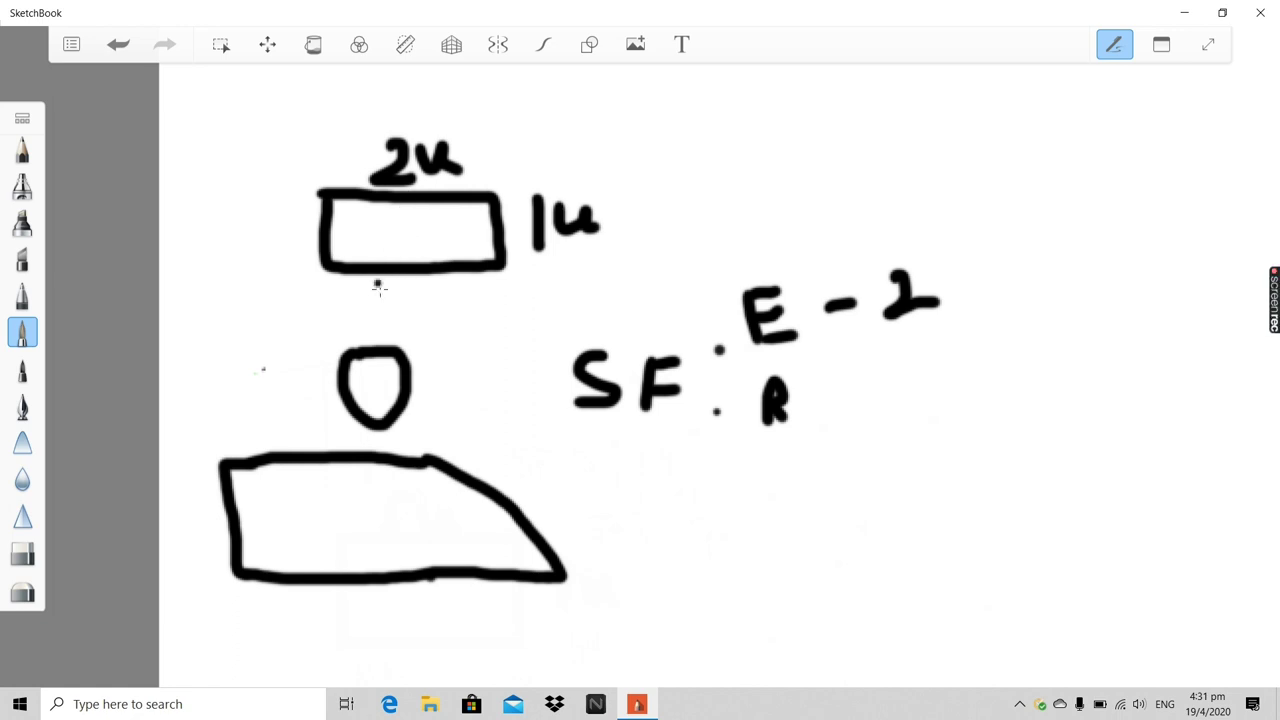
mouse_move(372, 290)
mouse_down()
mouse_move(372, 314)
mouse_move(432, 312)
mouse_move(455, 281)
mouse_move(462, 310)
mouse_move(480, 314)
mouse_up()
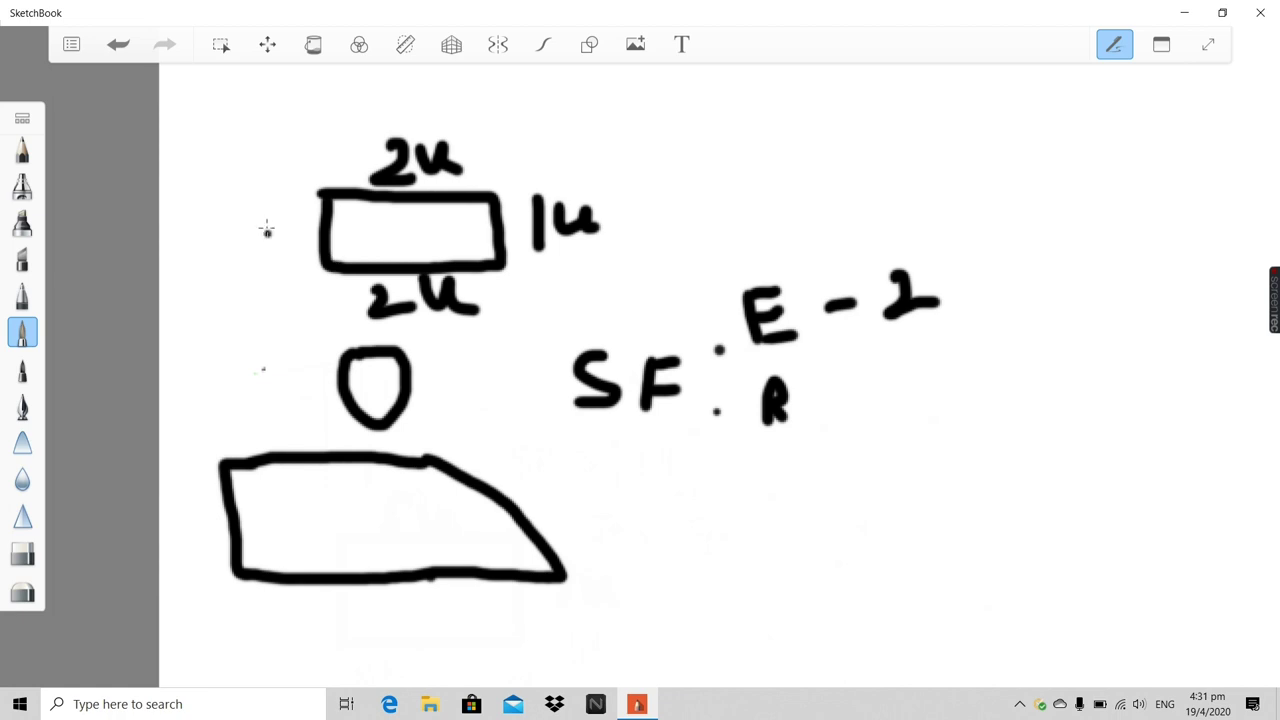
mouse_move(250, 198)
mouse_down()
mouse_move(247, 262)
mouse_move(279, 255)
mouse_move(300, 216)
mouse_move(302, 252)
mouse_up()
Draw an arrow pointing right from the labelled rectangle and write "X2" above it
scroll(851, 314, up, 3)
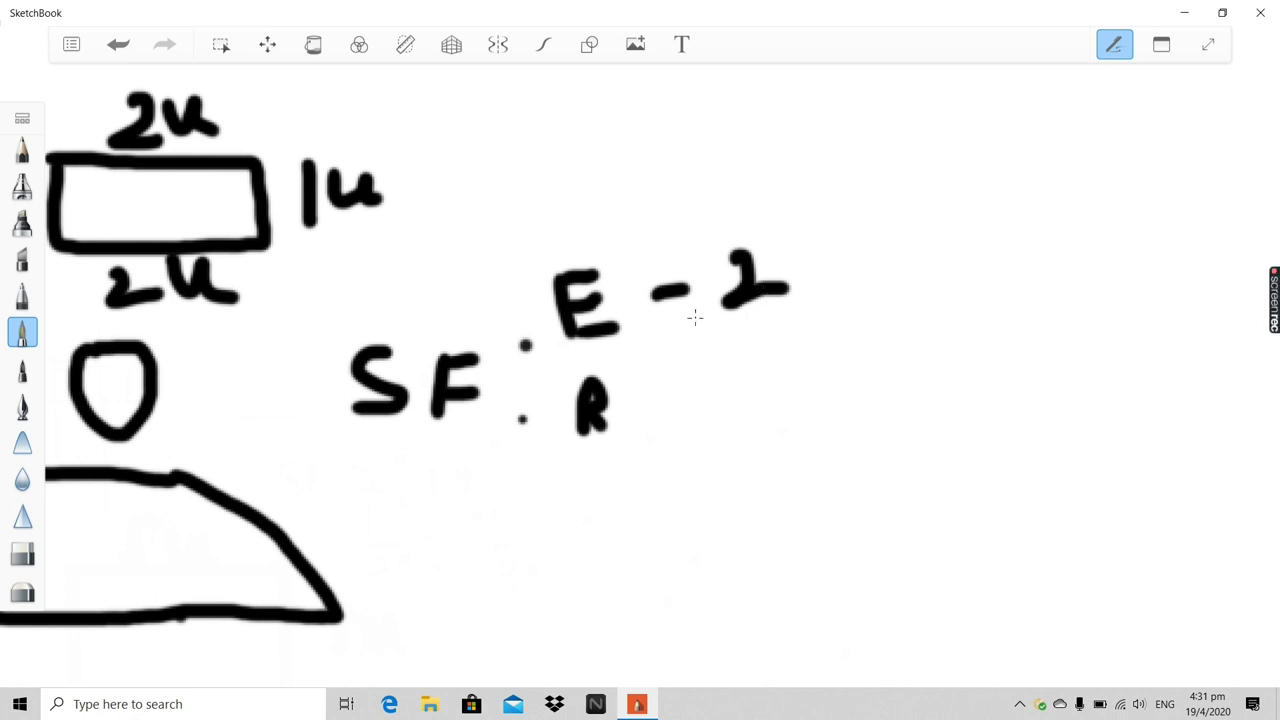
scroll(695, 318, down, 3)
scroll(559, 318, up, 3)
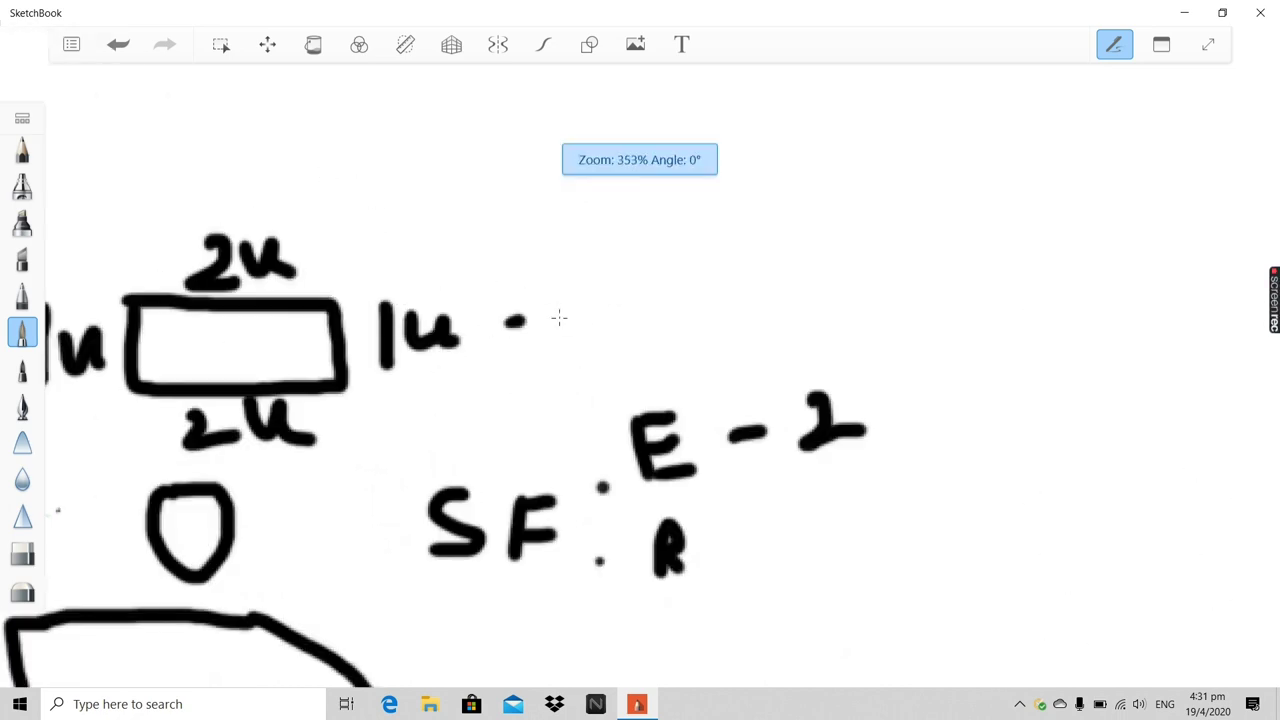
drag(559, 318, 714, 305)
drag(666, 268, 708, 325)
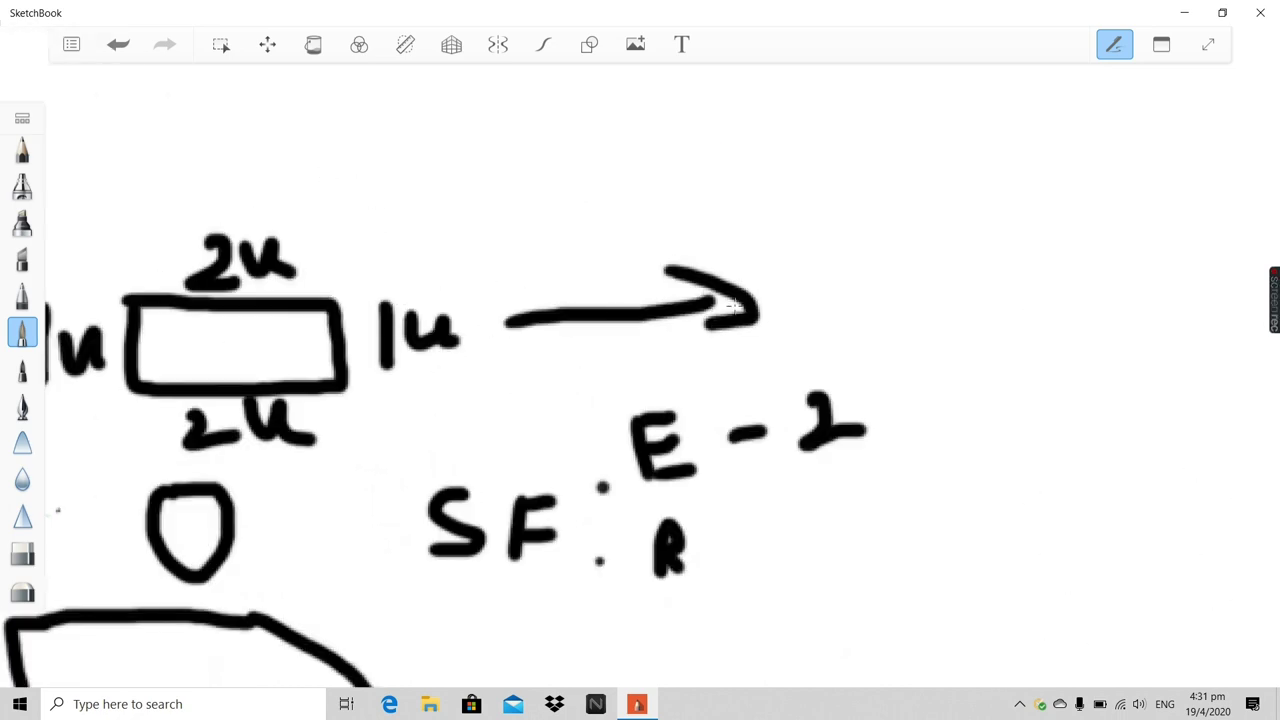
drag(493, 200, 560, 257)
mouse_move(557, 210)
mouse_down()
mouse_move(522, 226)
mouse_move(503, 256)
mouse_up()
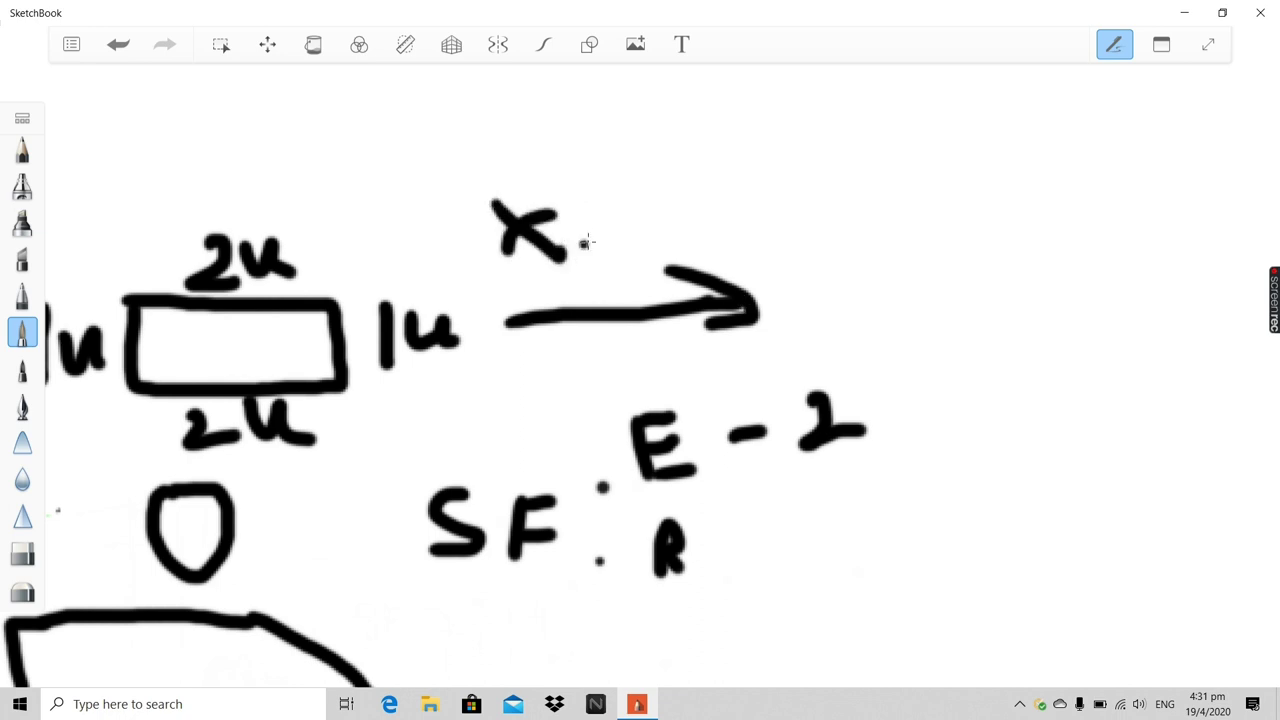
mouse_move(577, 220)
mouse_down()
mouse_move(582, 258)
mouse_move(618, 254)
mouse_up()
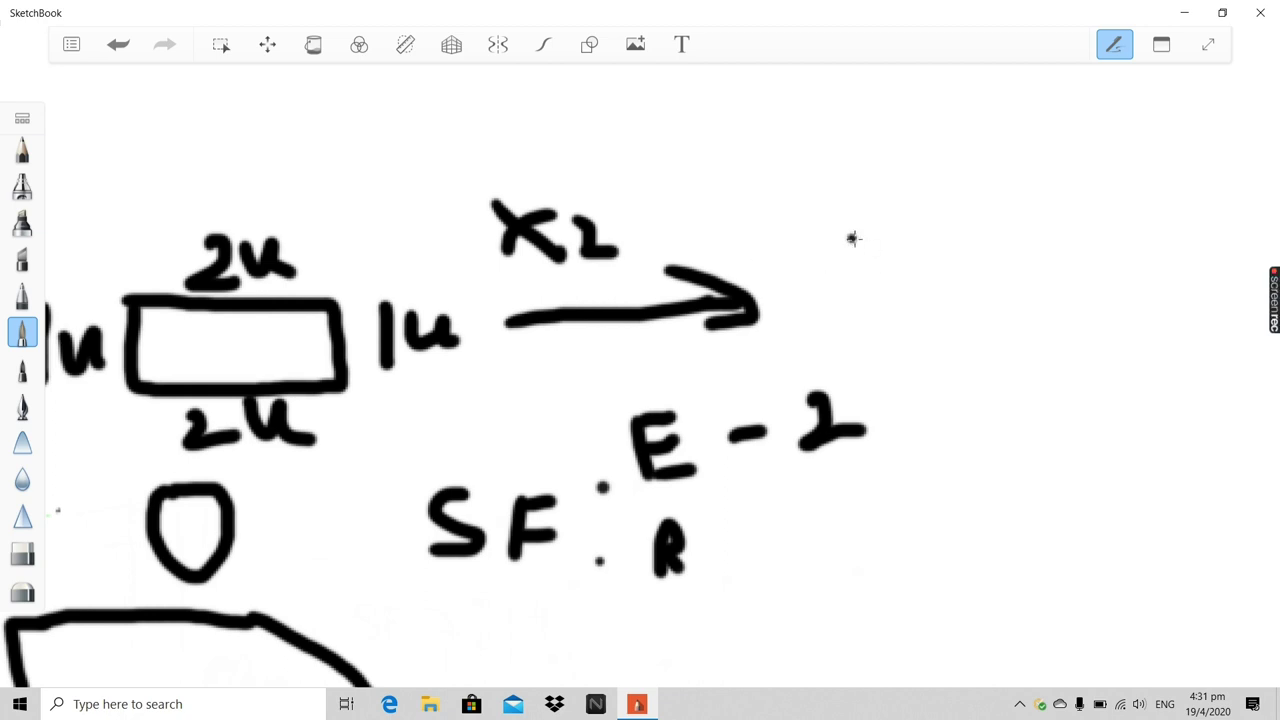
Draw a larger rectangle beyond the arrowhead and label its left side "2u" and its top side "4u"
drag(851, 230, 1278, 241)
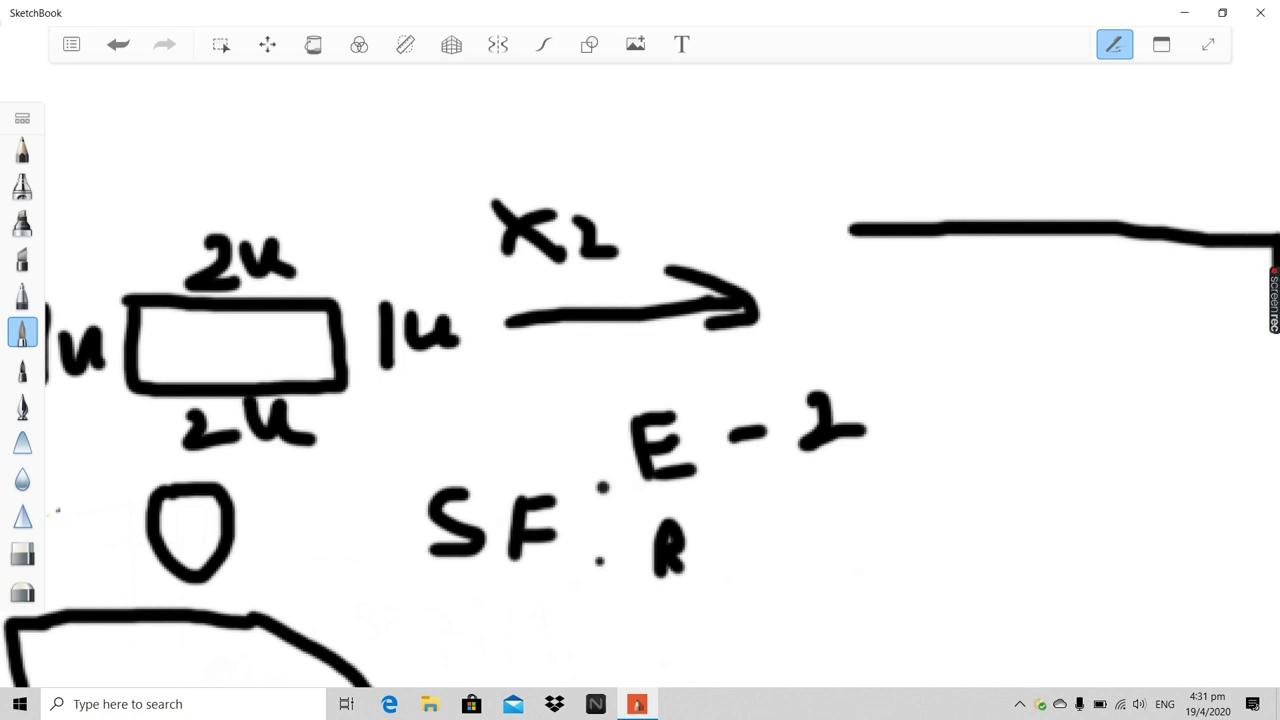
mouse_move(1274, 320)
mouse_down()
mouse_move(1274, 380)
mouse_move(1255, 390)
mouse_move(1140, 397)
mouse_move(898, 362)
mouse_move(870, 345)
mouse_move(852, 226)
mouse_up()
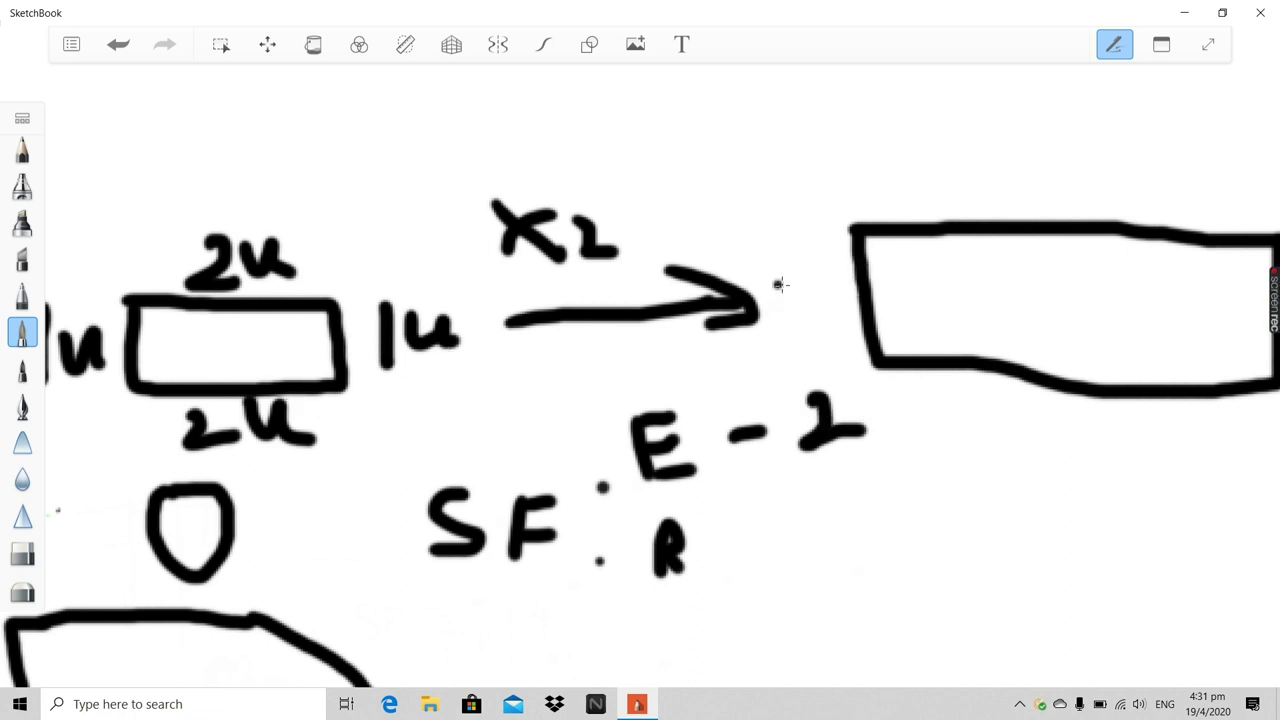
mouse_move(777, 284)
mouse_down()
mouse_move(790, 315)
mouse_move(818, 326)
mouse_up()
mouse_move(834, 296)
mouse_down()
mouse_move(842, 318)
mouse_move(850, 300)
mouse_up()
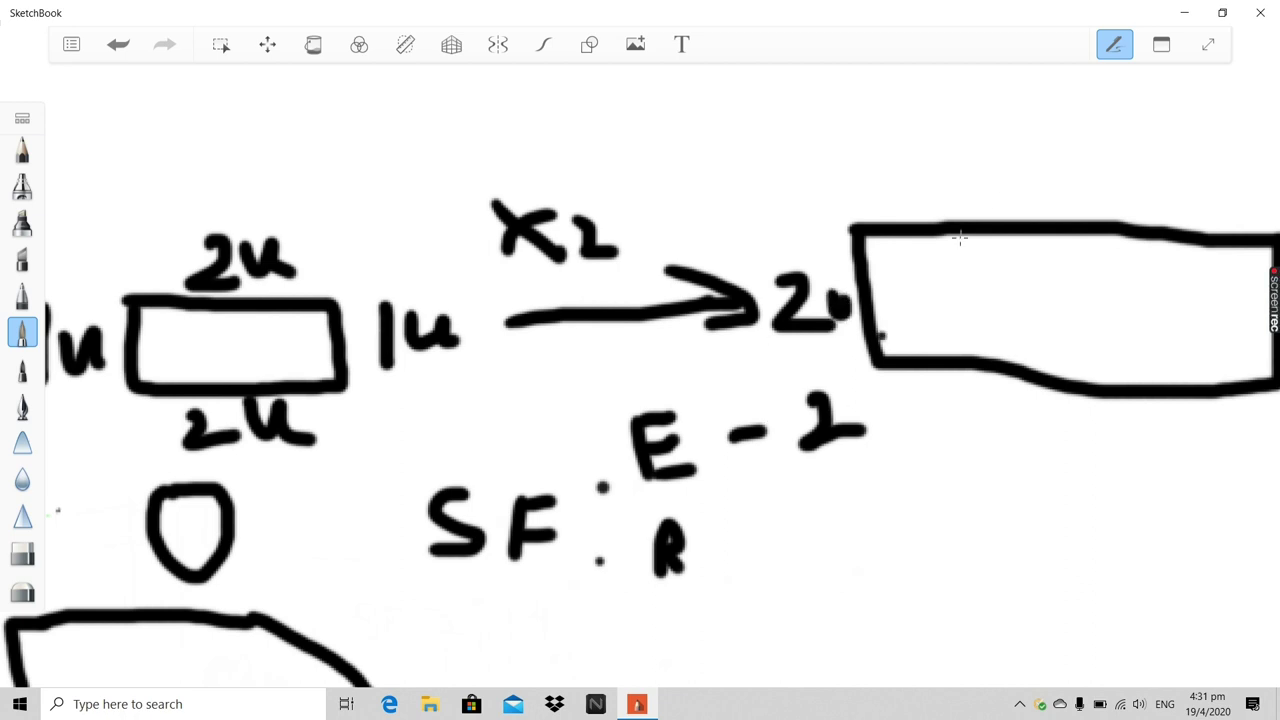
mouse_move(1077, 134)
mouse_down()
mouse_move(1064, 152)
mouse_move(1096, 152)
mouse_move(1073, 212)
mouse_up()
mouse_move(1122, 155)
mouse_down()
mouse_move(1148, 168)
mouse_move(1160, 198)
mouse_up()
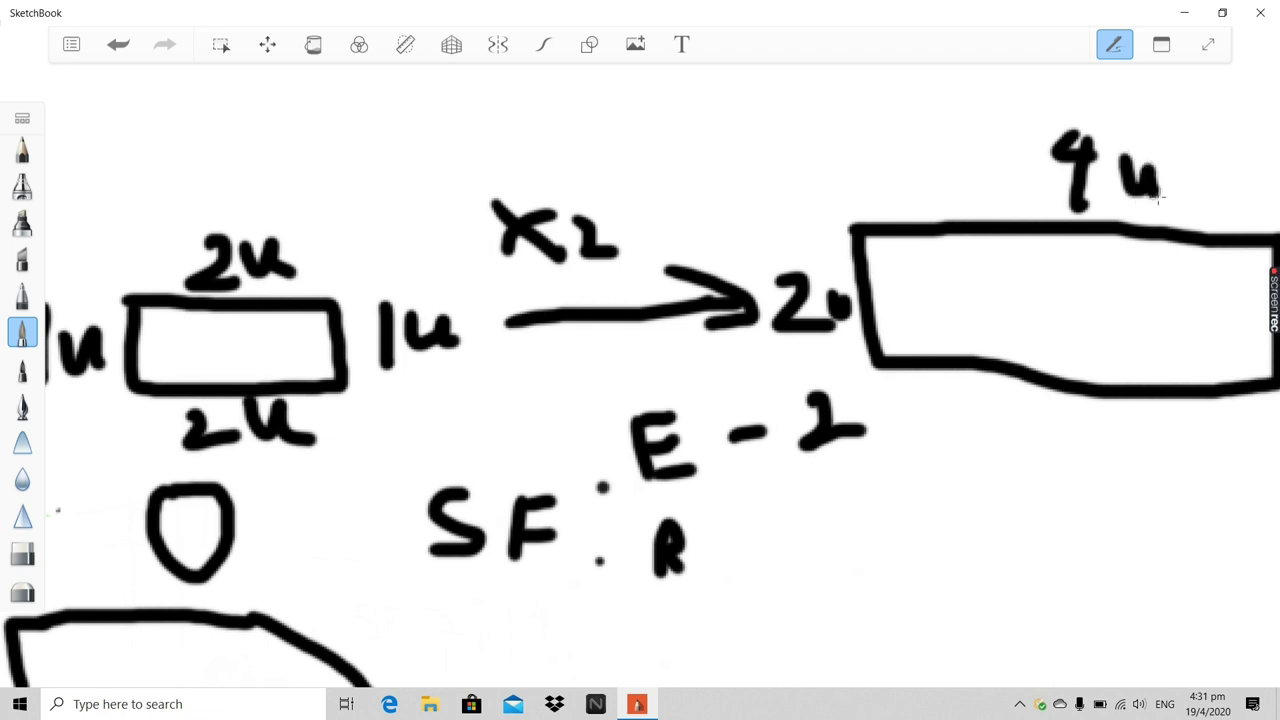
Label the larger rectangle's bottom side "4u" and its right side "2u"
mouse_move(1097, 402)
mouse_down()
mouse_move(1075, 442)
mouse_move(1141, 444)
mouse_move(1121, 490)
mouse_up()
mouse_move(1153, 430)
mouse_down()
mouse_move(1179, 453)
mouse_move(1193, 416)
mouse_move(1210, 455)
mouse_up()
scroll(1195, 440, down, 5)
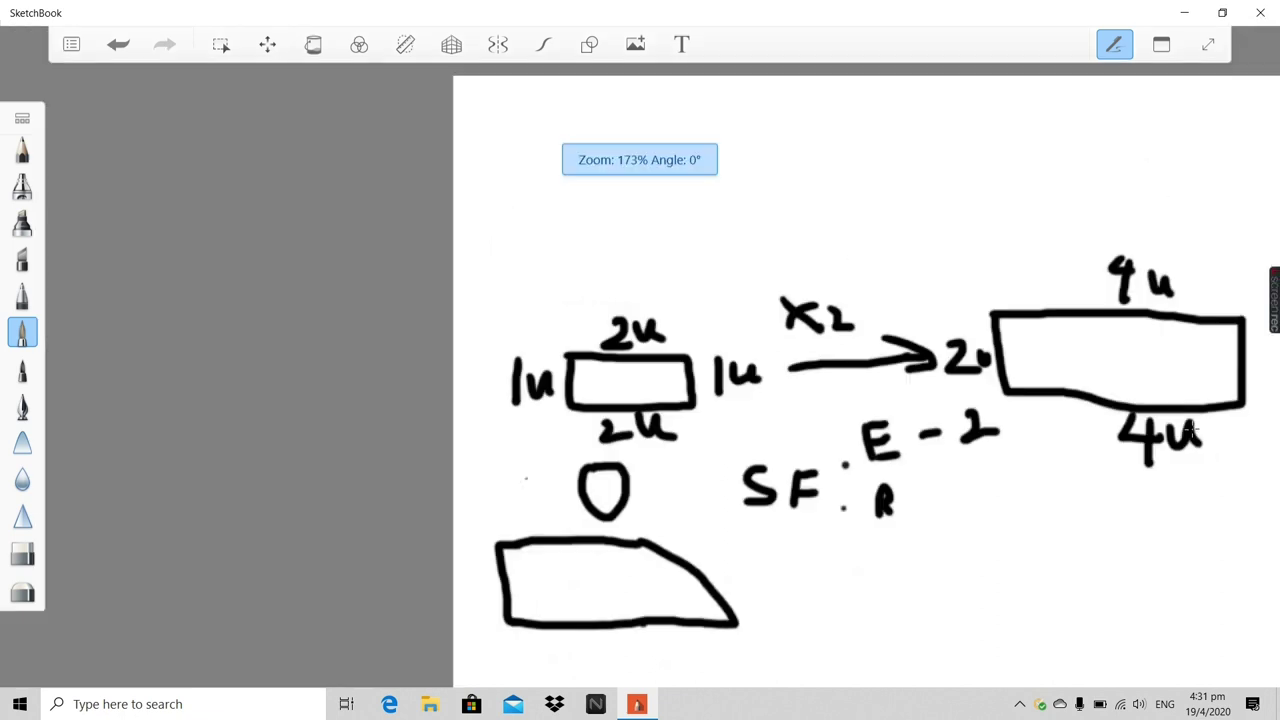
scroll(1275, 400, up, 5)
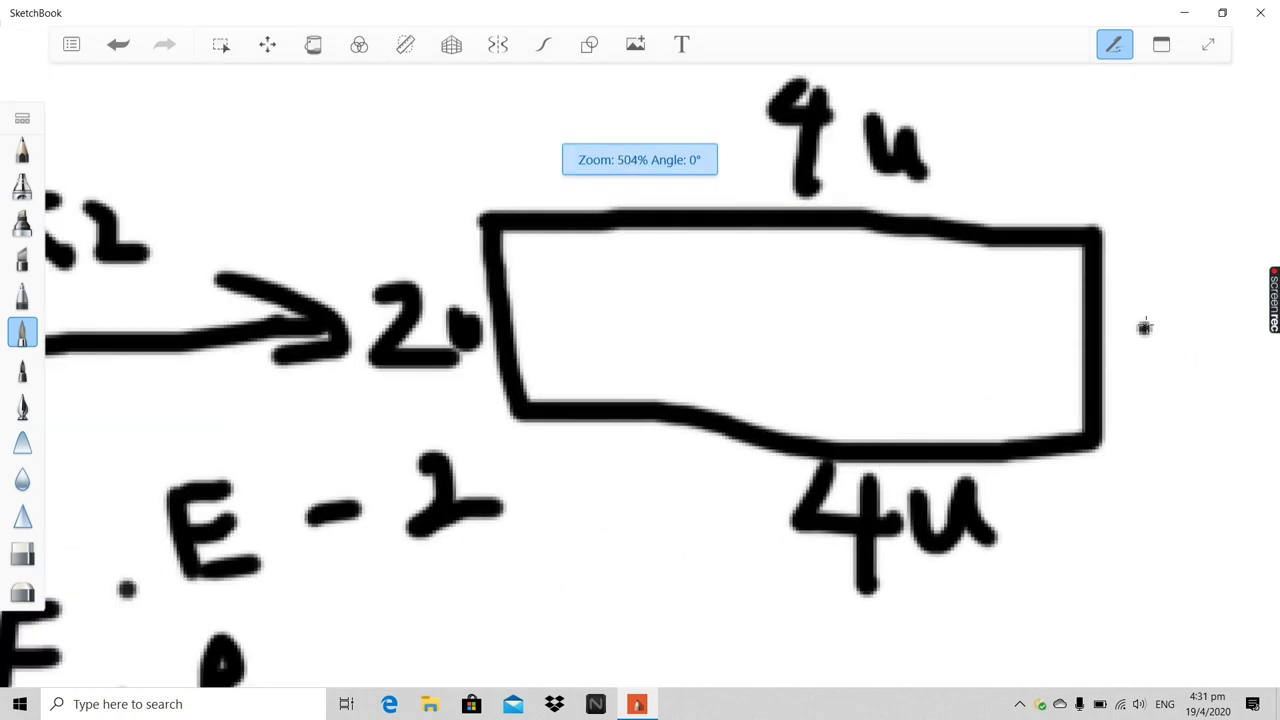
mouse_move(1152, 325)
mouse_down()
mouse_move(1155, 370)
mouse_move(1137, 386)
mouse_move(1205, 402)
mouse_up()
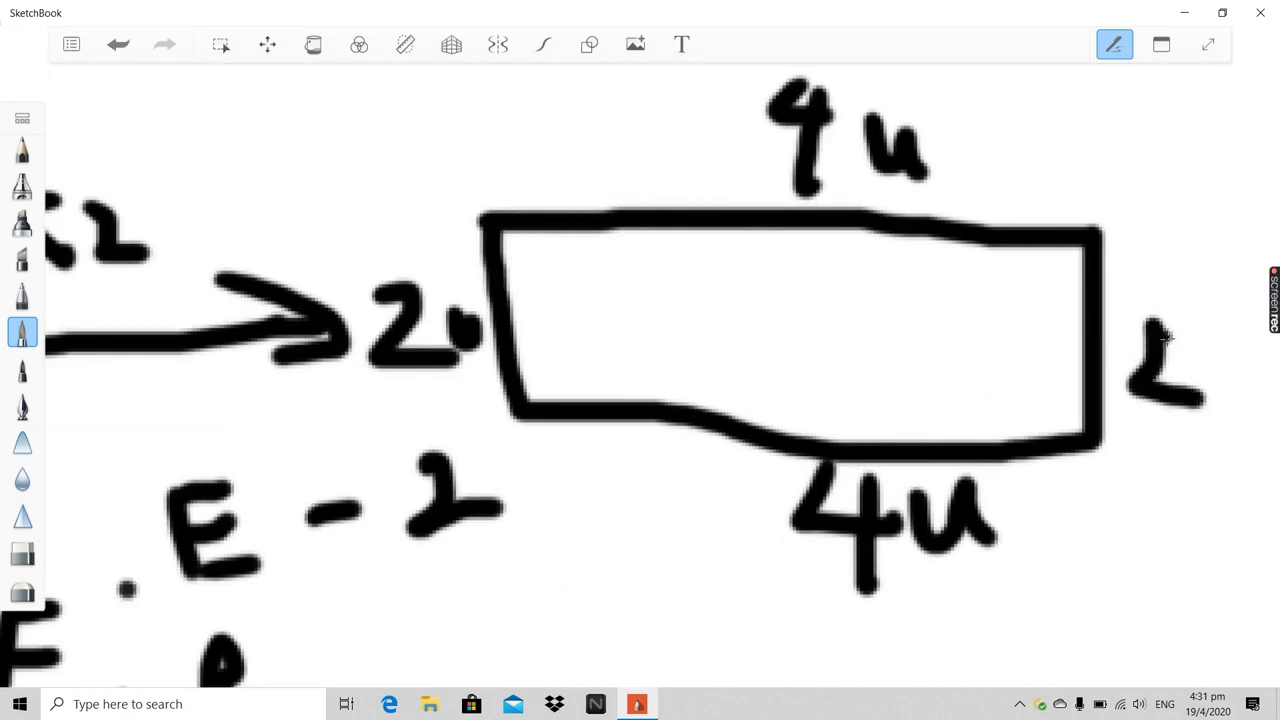
drag(1165, 338, 1105, 310)
mouse_move(1210, 335)
mouse_down()
mouse_move(1252, 400)
mouse_move(1267, 365)
mouse_move(1275, 405)
mouse_up()
Compare the side labels of the small and large rectangles with the scale-factor note beneath the arrow
scroll(1233, 424, down, 5)
scroll(742, 586, up, 4)
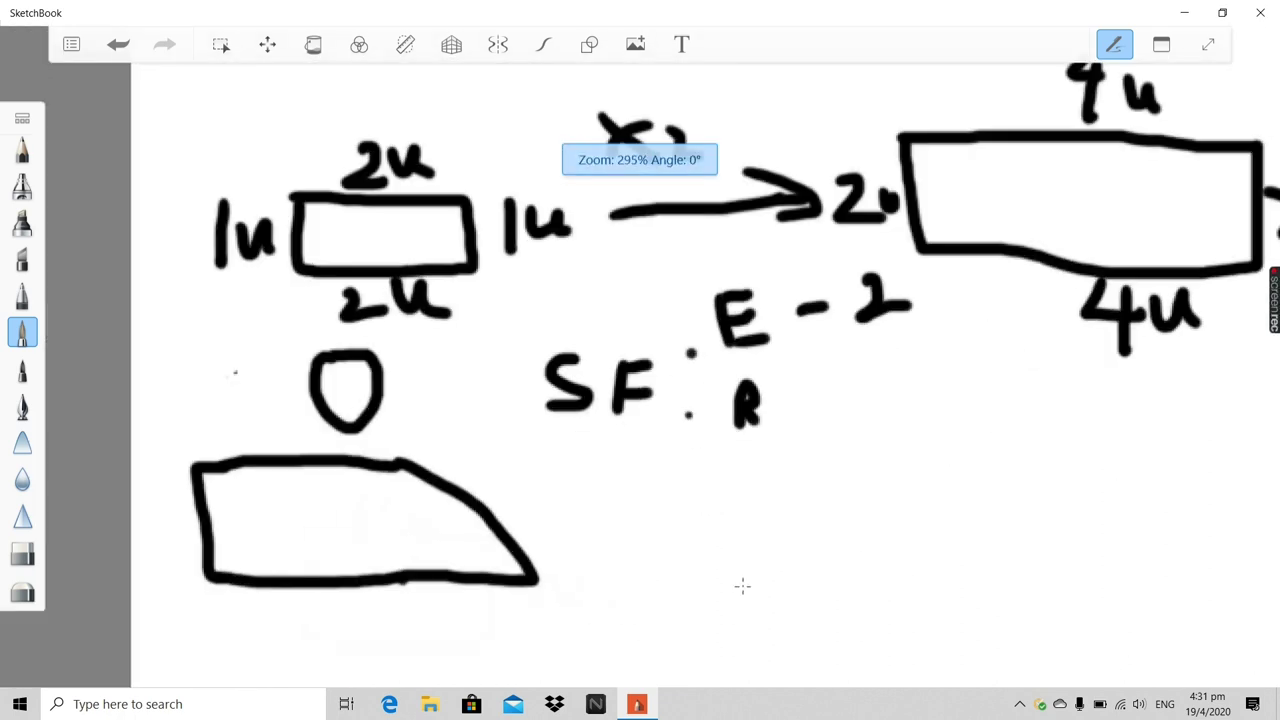
scroll(786, 457, down, 3)
scroll(797, 489, up, 2)
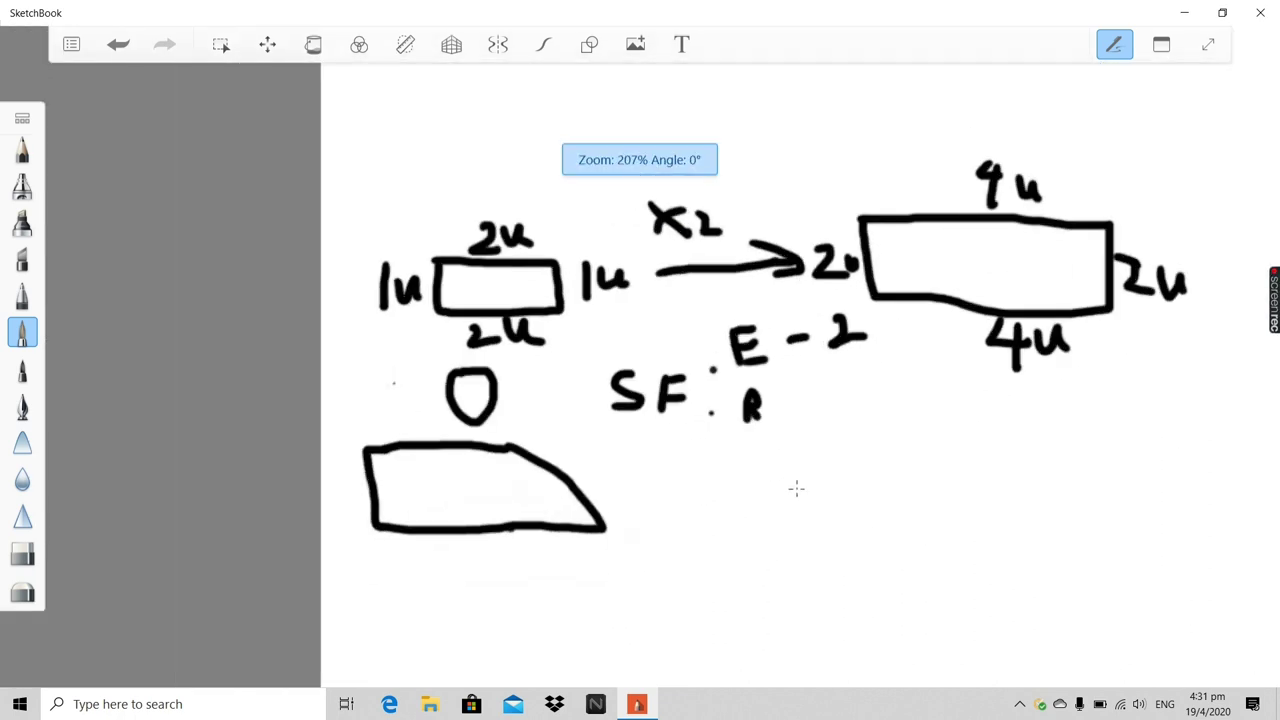
scroll(760, 375, down, 1)
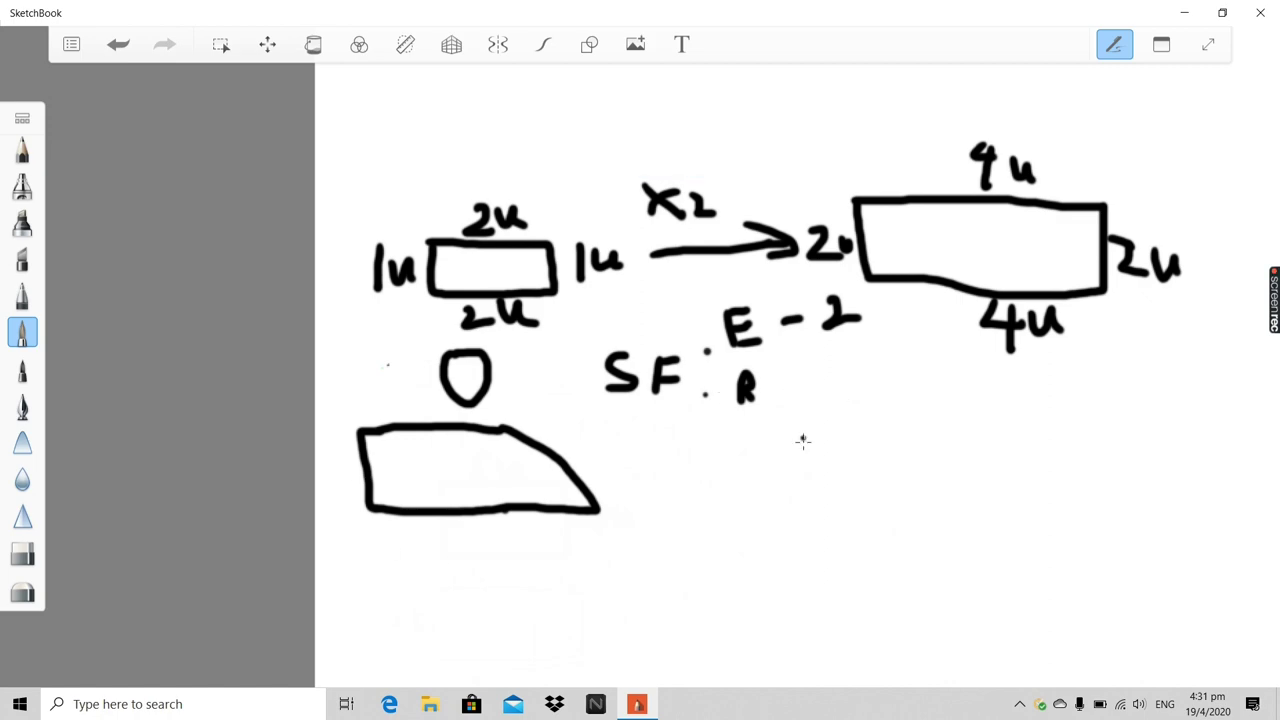
scroll(815, 322, up, 4)
scroll(818, 338, down, 5)
scroll(813, 332, up, 3)
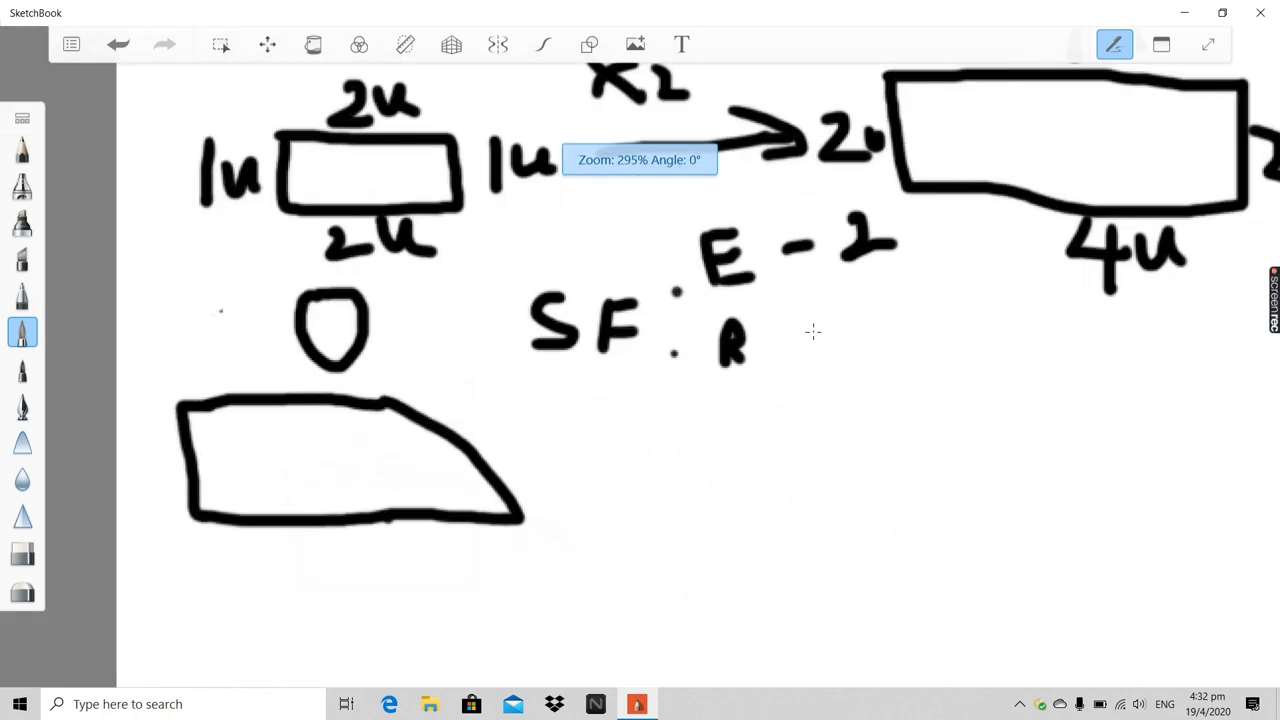
scroll(844, 326, down, 3)
scroll(884, 182, up, 4)
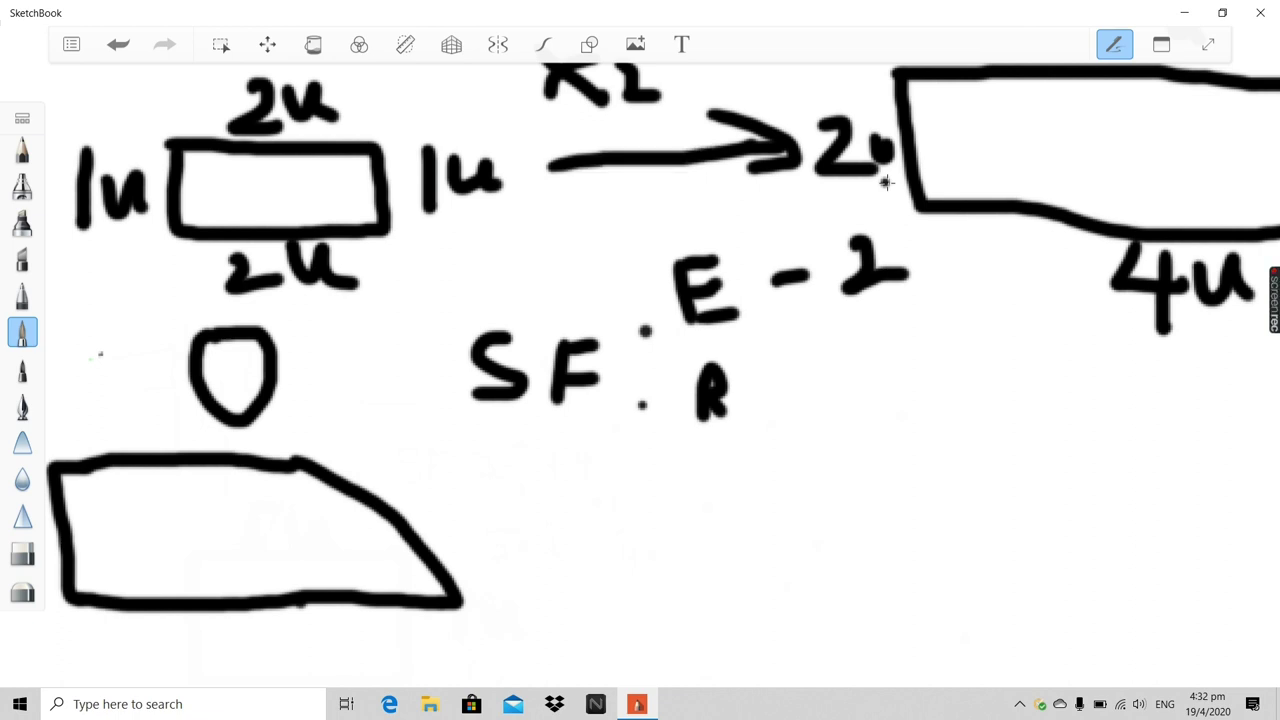
scroll(884, 182, down, 3)
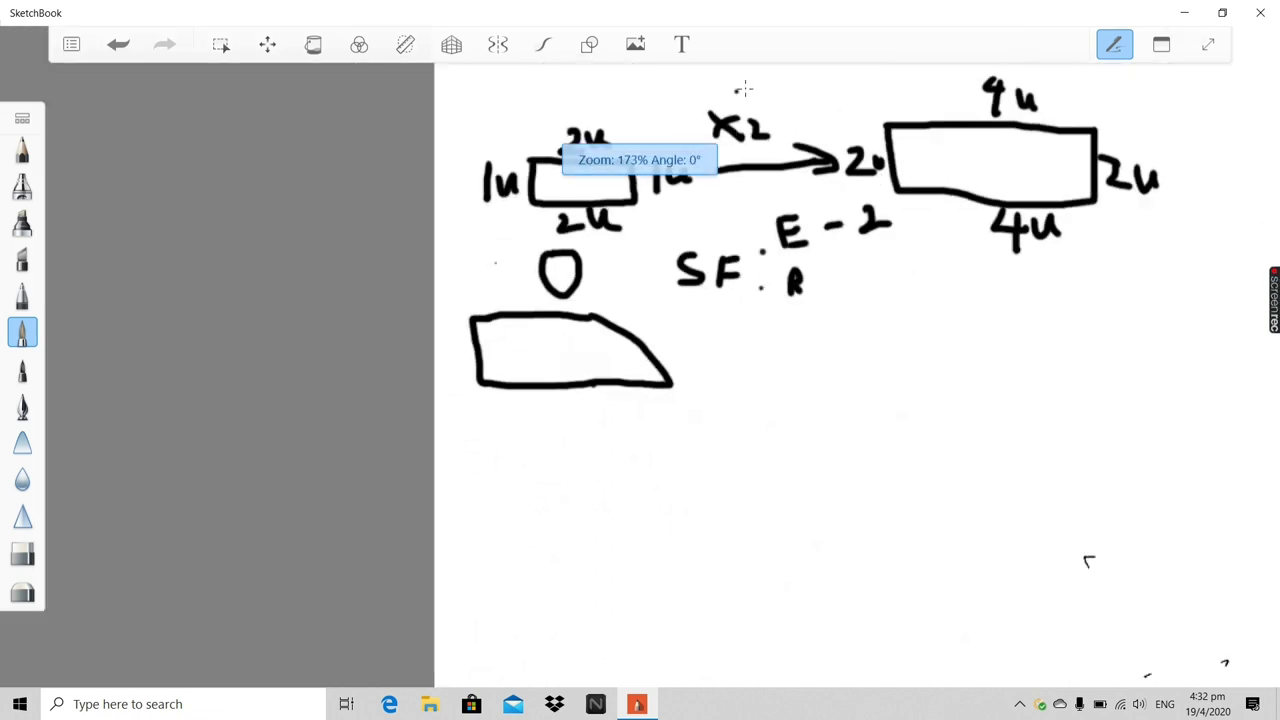
scroll(743, 89, up, 4)
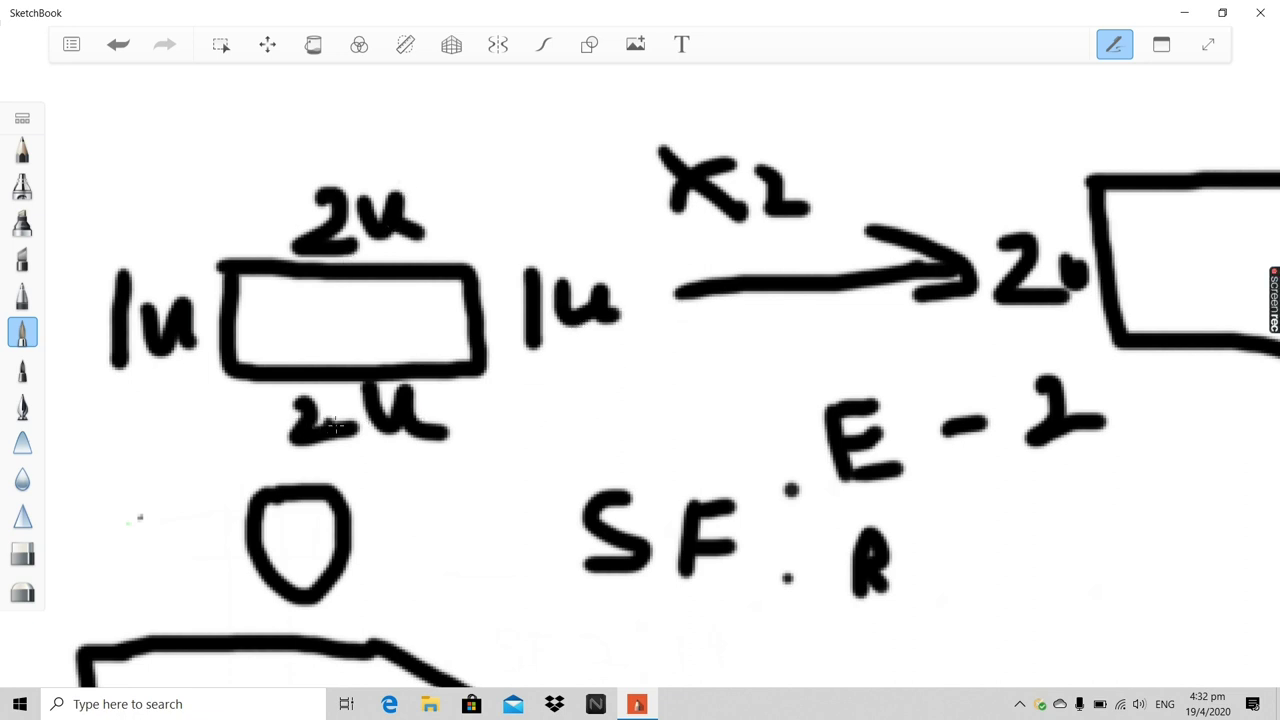
scroll(1072, 263, down, 4)
scroll(1084, 258, up, 3)
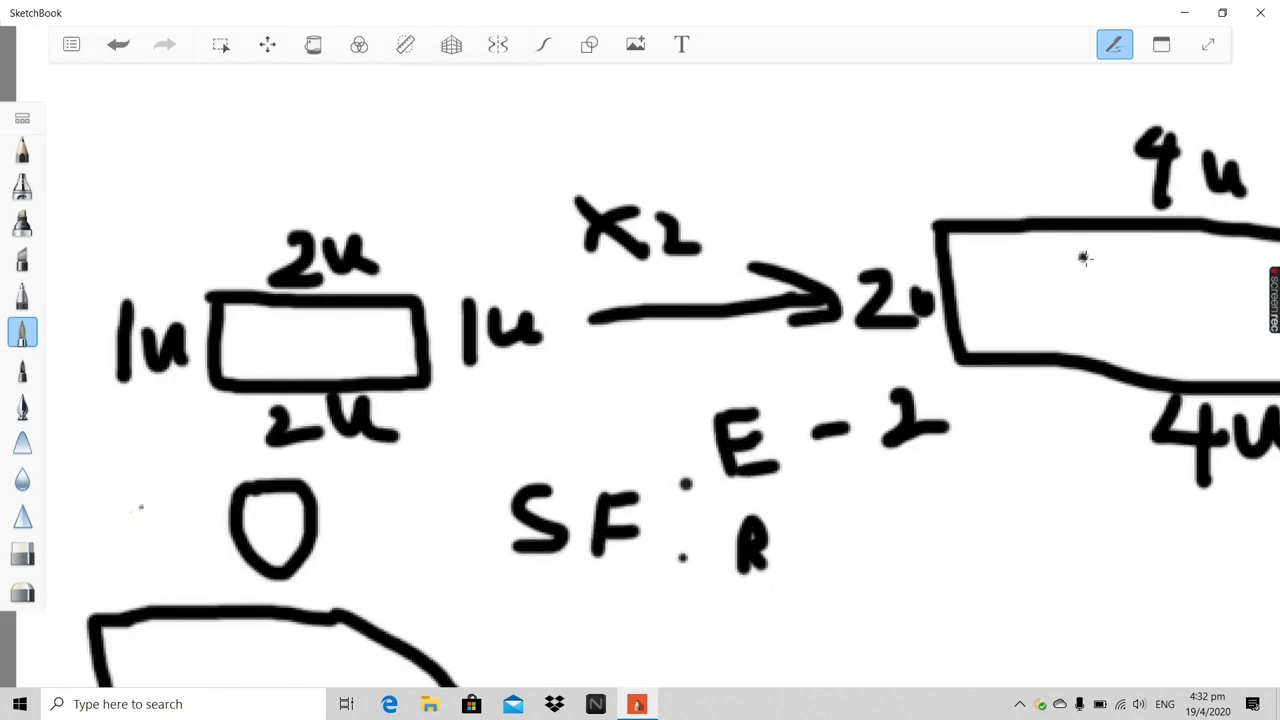
scroll(986, 457, down, 3)
scroll(1100, 510, up, 5)
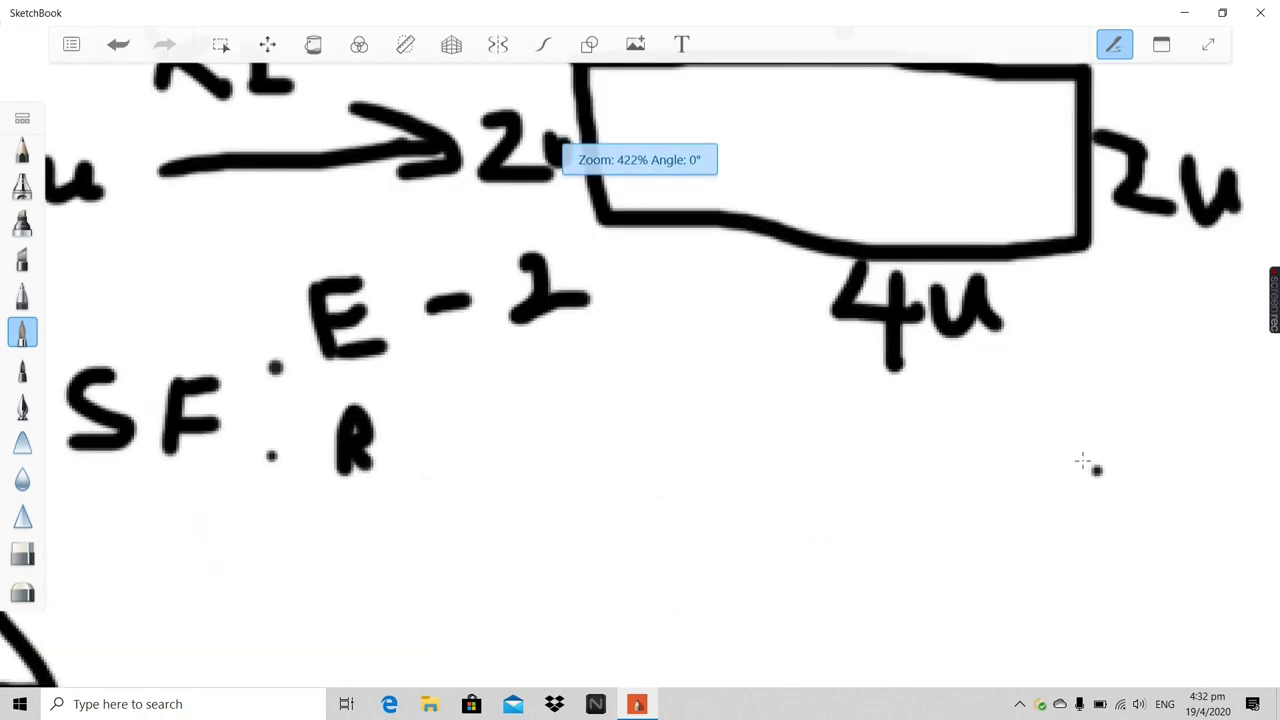
scroll(1083, 461, down, 3)
scroll(1114, 271, up, 2)
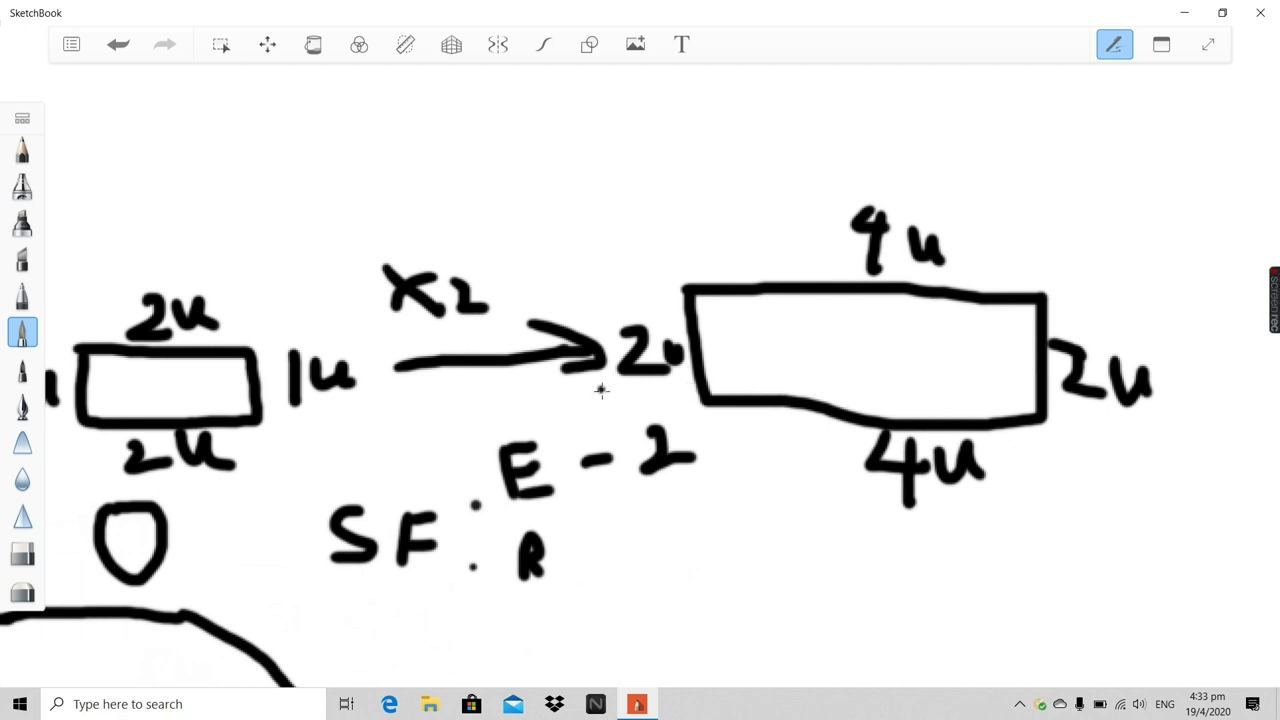
Write a dash and the fraction "1/2" beside the "R" in the scale-factor note
scroll(600, 594, up, 5)
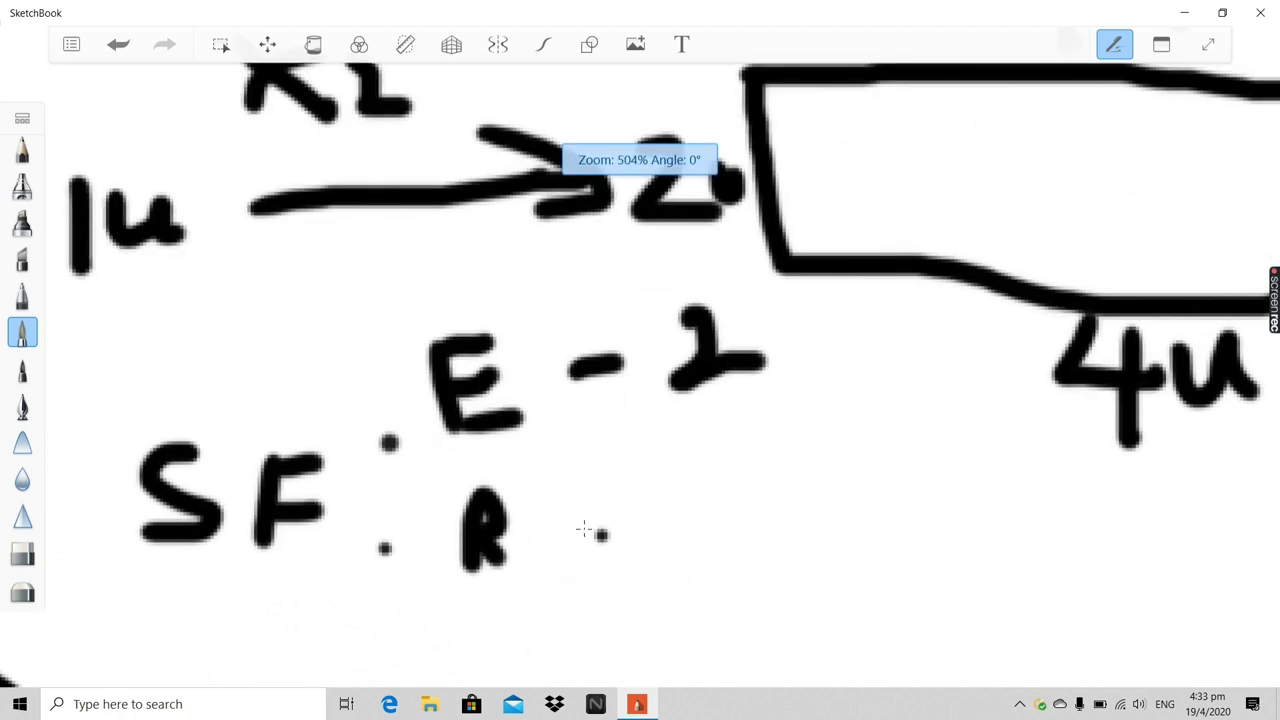
drag(560, 521, 625, 515)
click(680, 490)
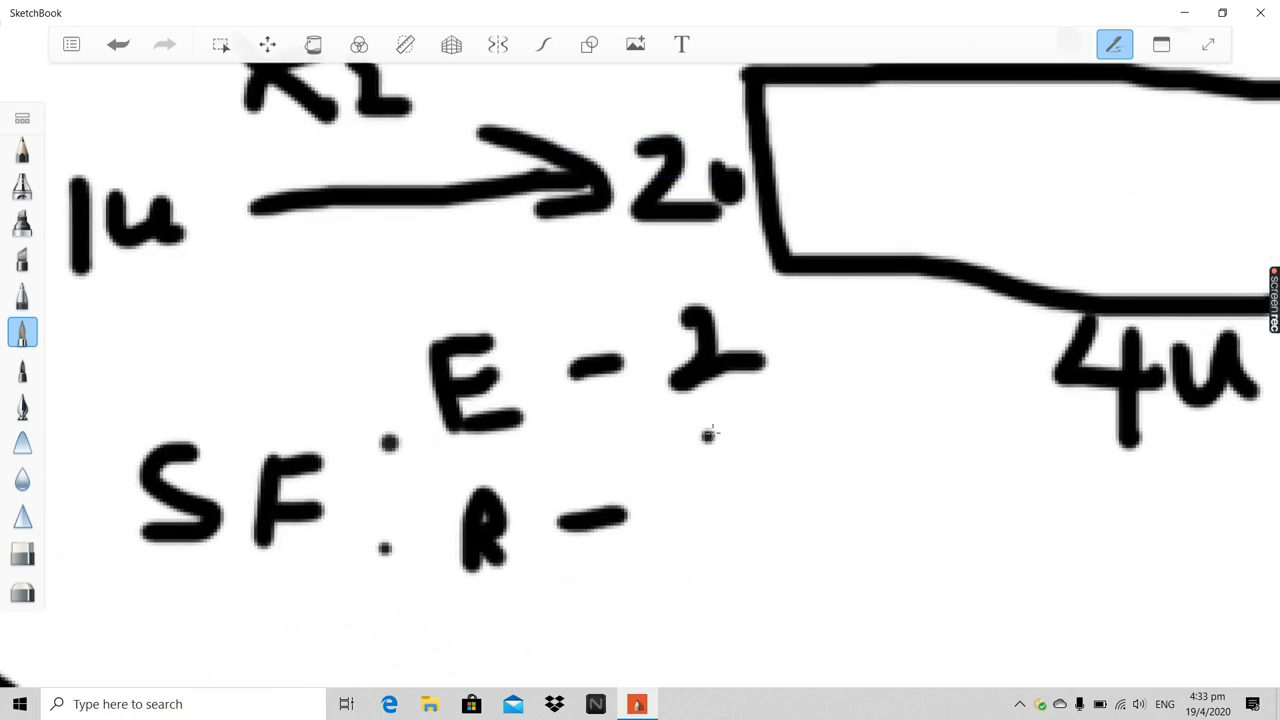
mouse_move(709, 424)
mouse_down()
mouse_move(682, 515)
mouse_move(805, 506)
mouse_up()
mouse_move(740, 552)
mouse_down()
mouse_move(771, 555)
mouse_move(743, 603)
mouse_move(816, 600)
mouse_up()
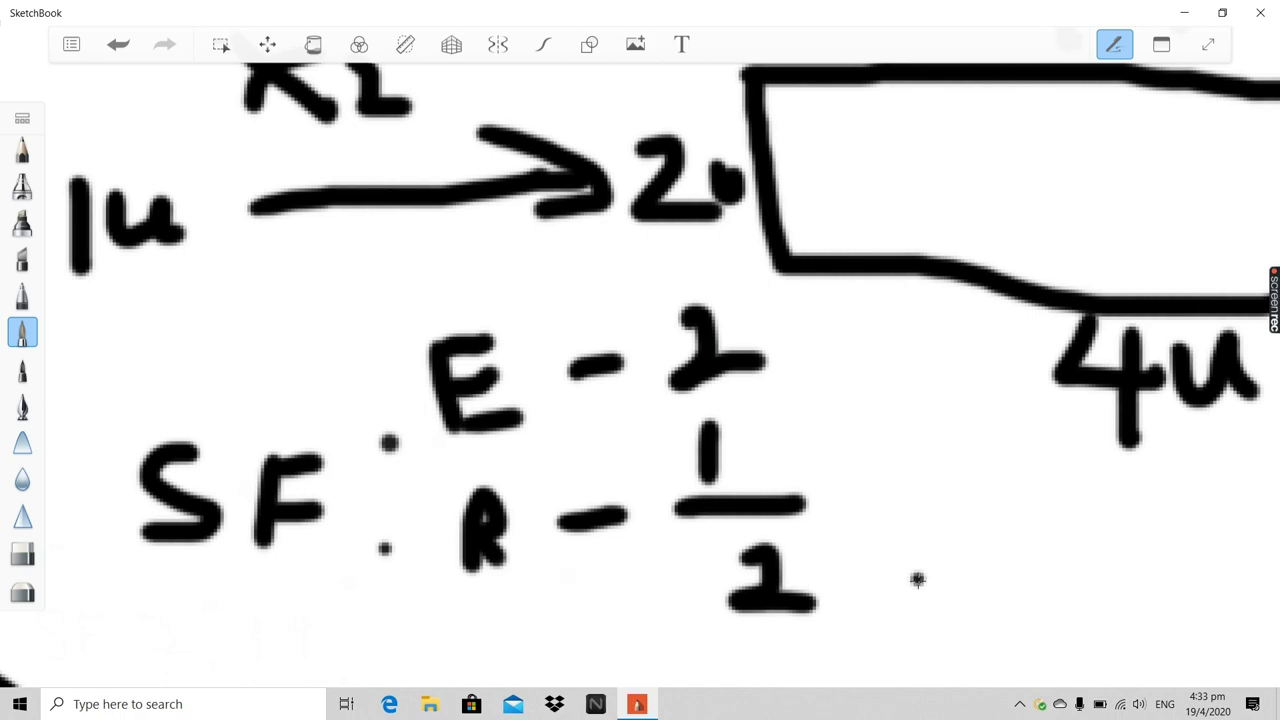
Review the whole enlargement drawing together with the "E" and "R" scale-factor entries
scroll(903, 557, down, 4)
scroll(960, 450, up, 3)
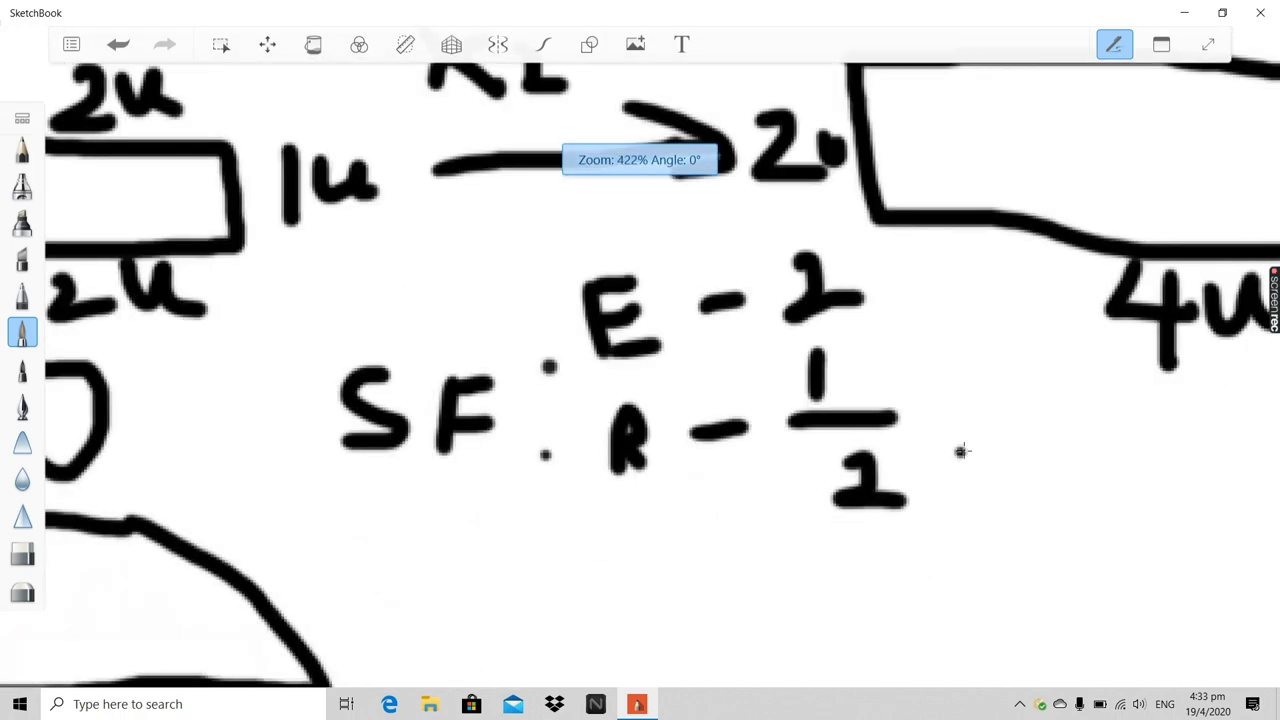
scroll(1131, 395, down, 3)
scroll(1134, 391, up, 5)
scroll(895, 499, down, 5)
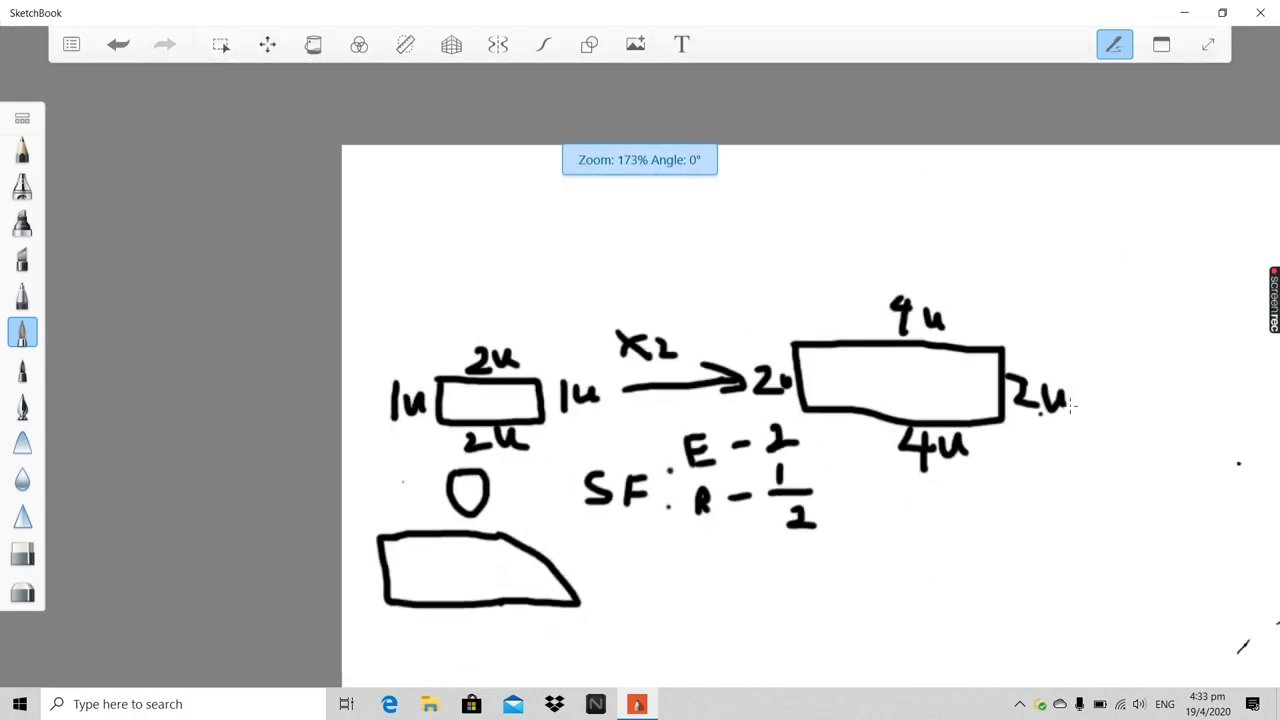
scroll(1131, 392, up, 3)
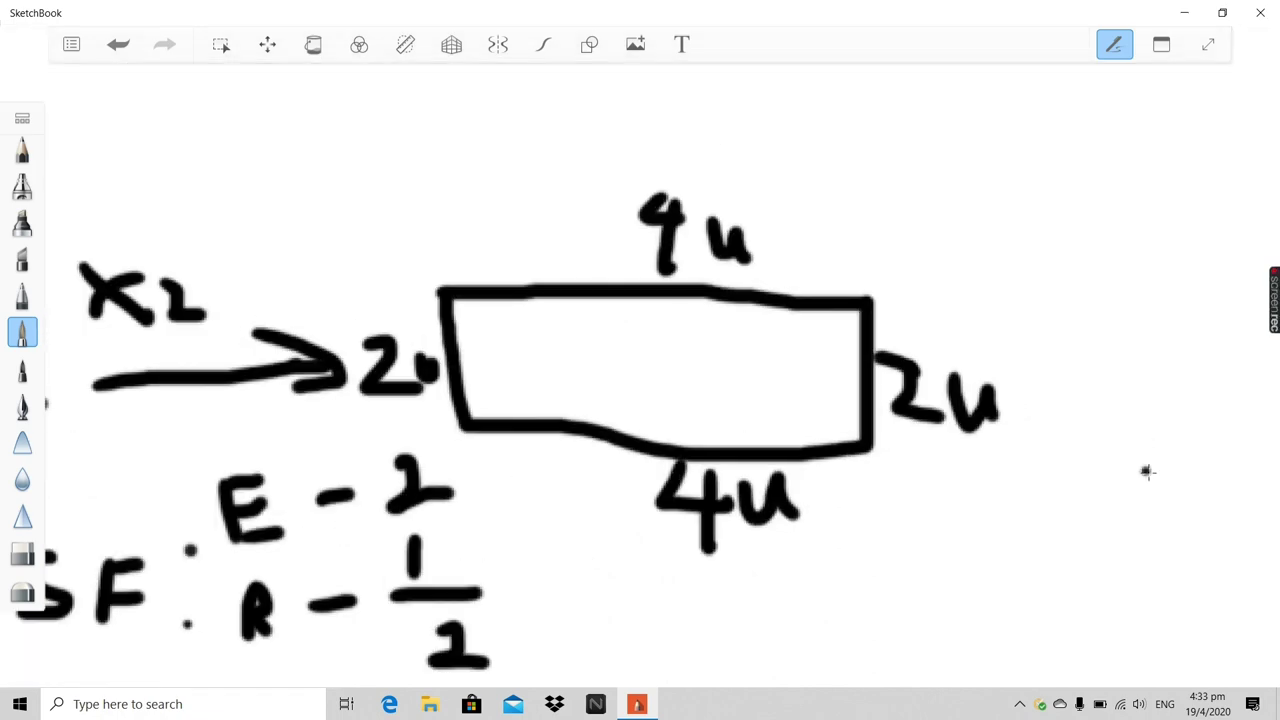
scroll(1150, 514, down, 5)
scroll(1150, 514, up, 1)
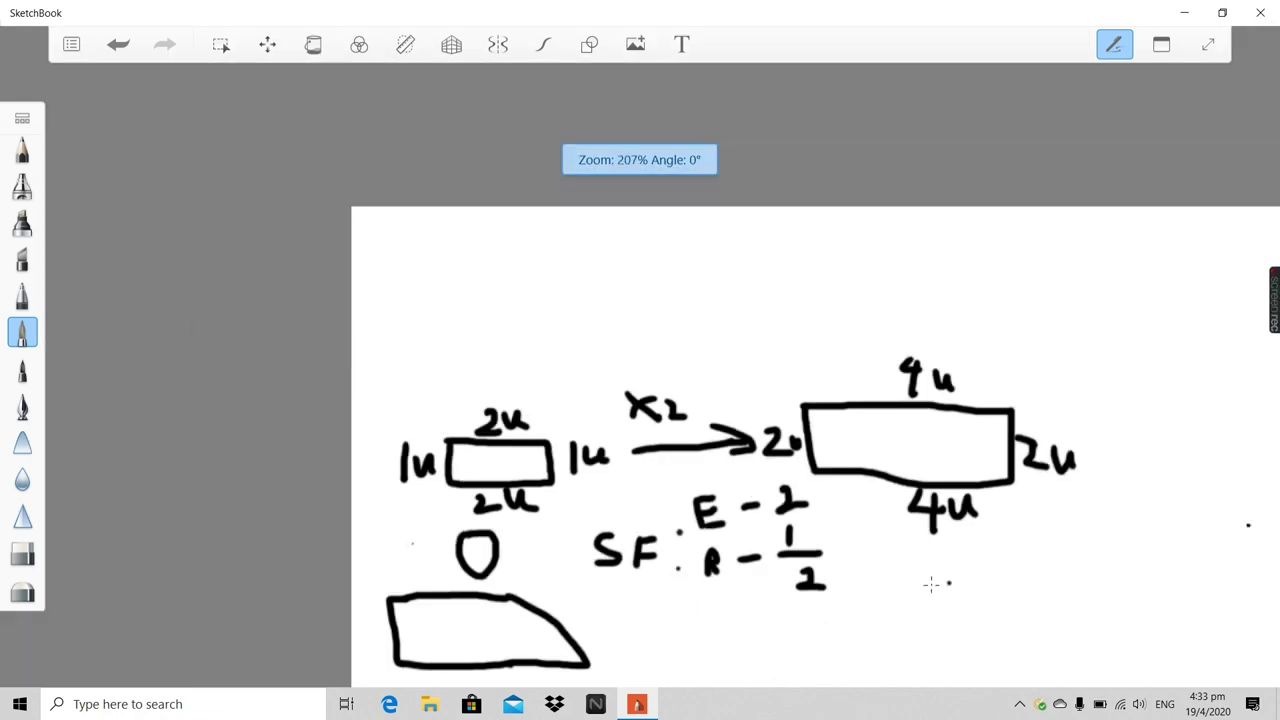
Add arrowheads to the dashes after "R" and "E" so they point to "1/2" and "2"
scroll(895, 579, up, 3)
scroll(895, 579, up, 2)
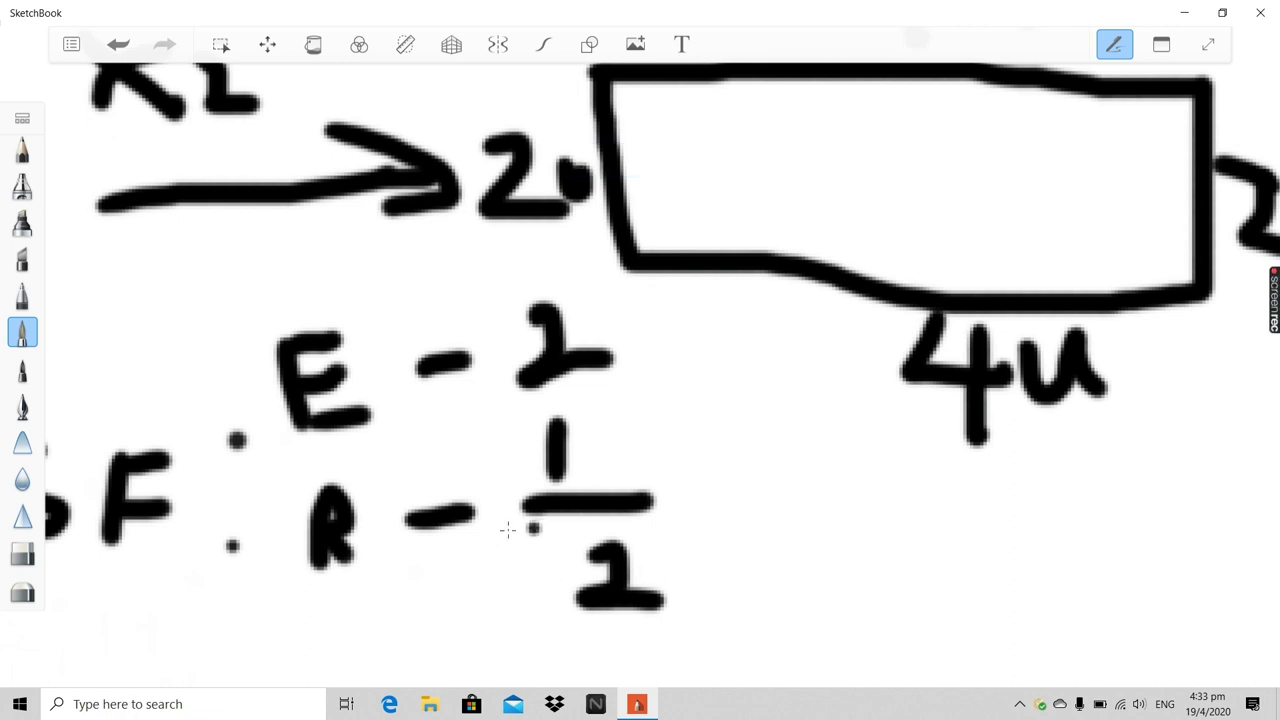
mouse_move(468, 470)
mouse_down()
mouse_move(507, 533)
mouse_move(478, 542)
mouse_up()
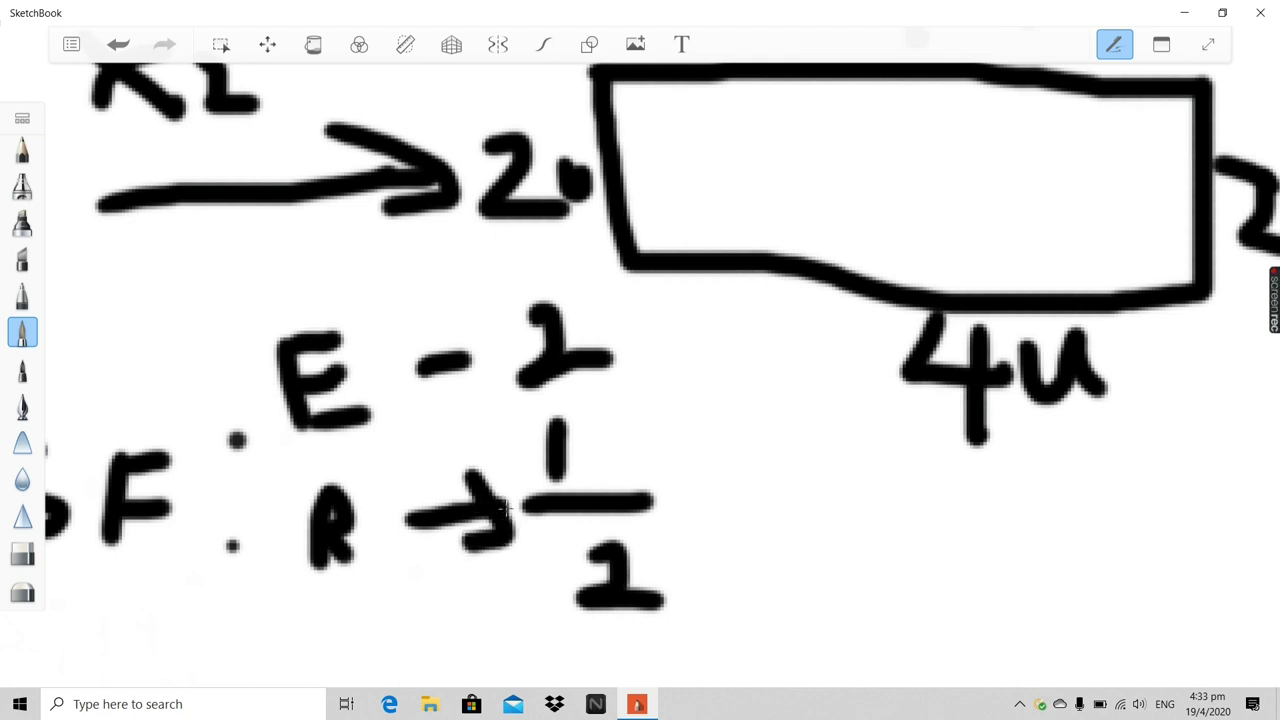
mouse_move(462, 324)
mouse_down()
mouse_move(492, 341)
mouse_move(478, 370)
mouse_up()
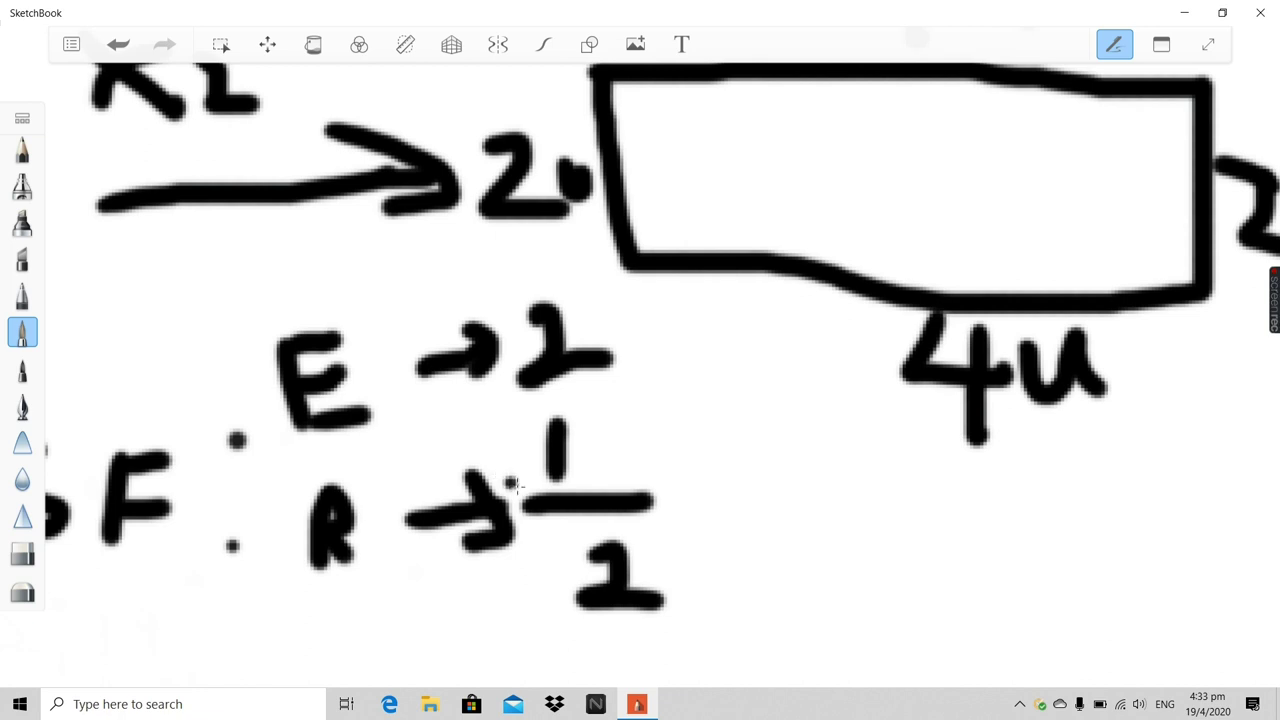
Place three guide dots in a row below the scale-factor note and draw a horizontal line through them
scroll(533, 487, down, 2)
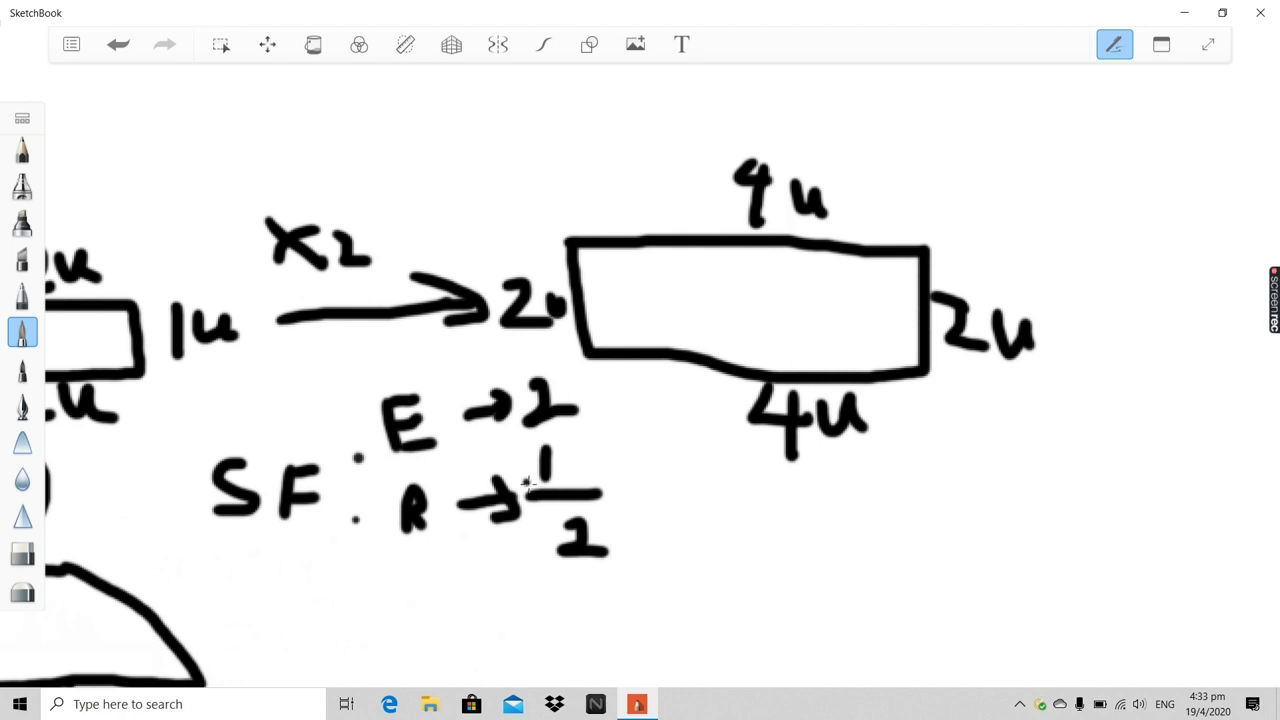
scroll(530, 470, down, 4)
scroll(486, 626, up, 5)
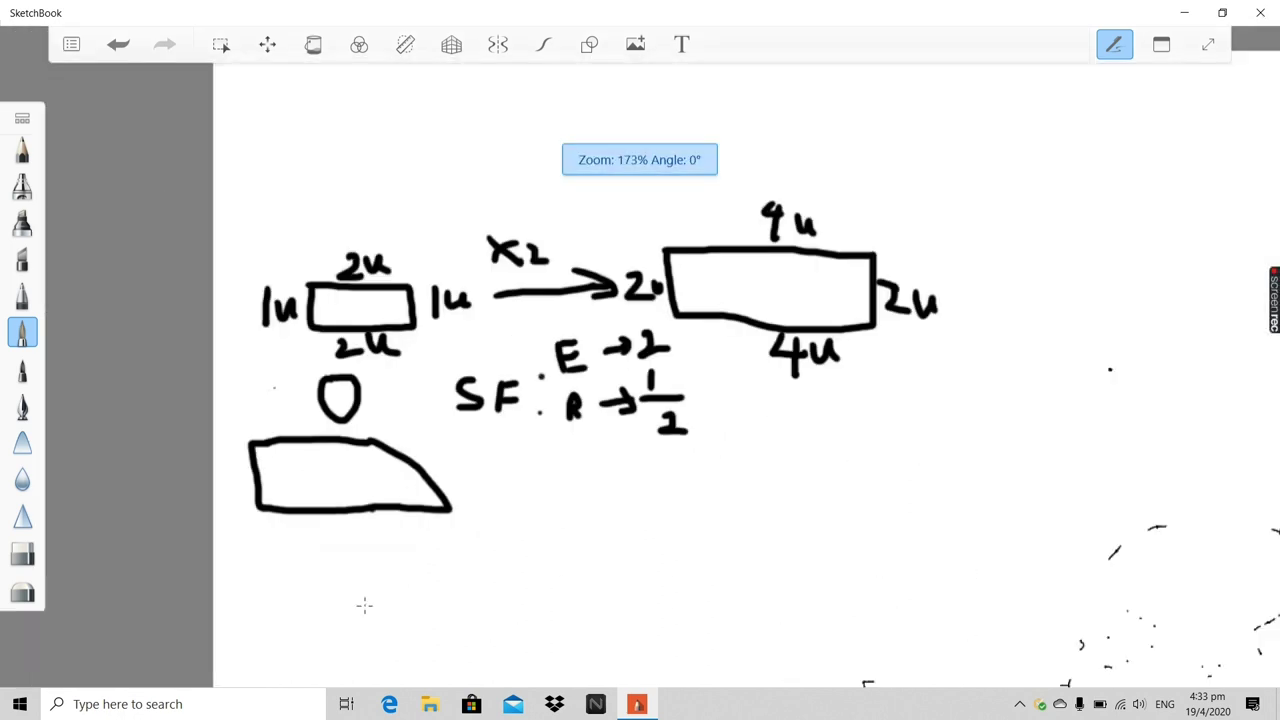
scroll(793, 405, up, 2)
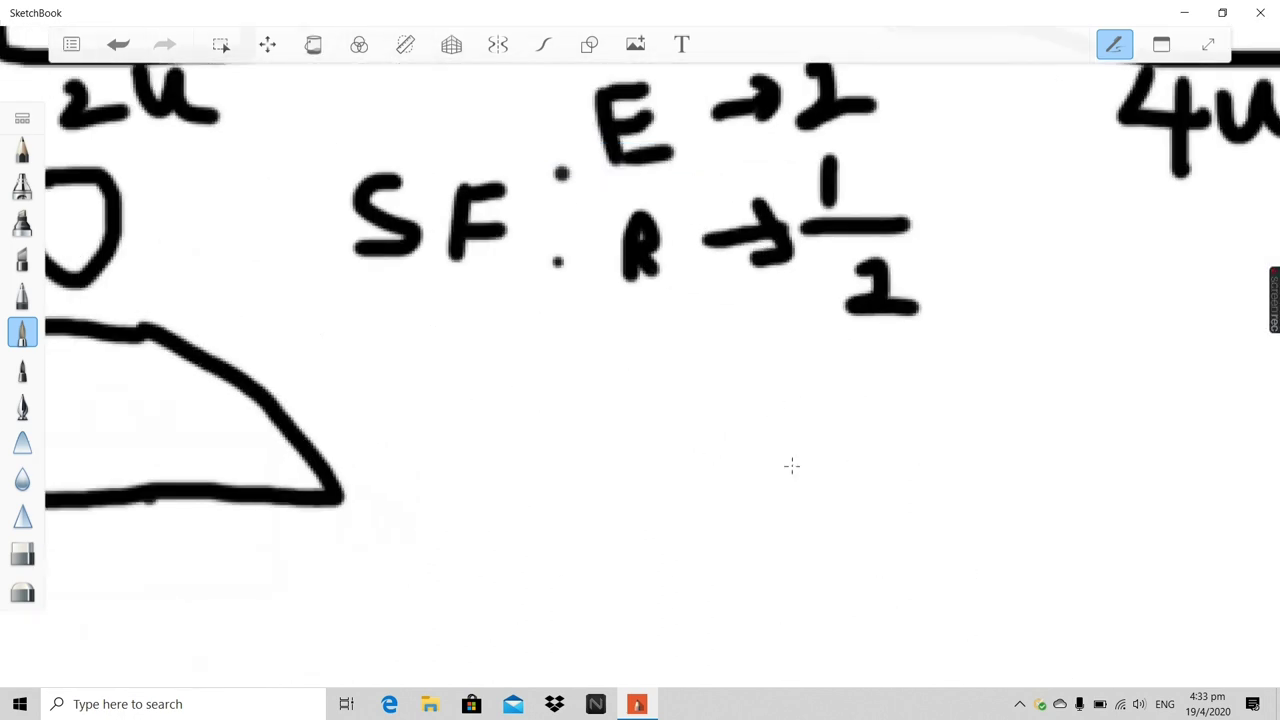
drag(790, 467, 792, 469)
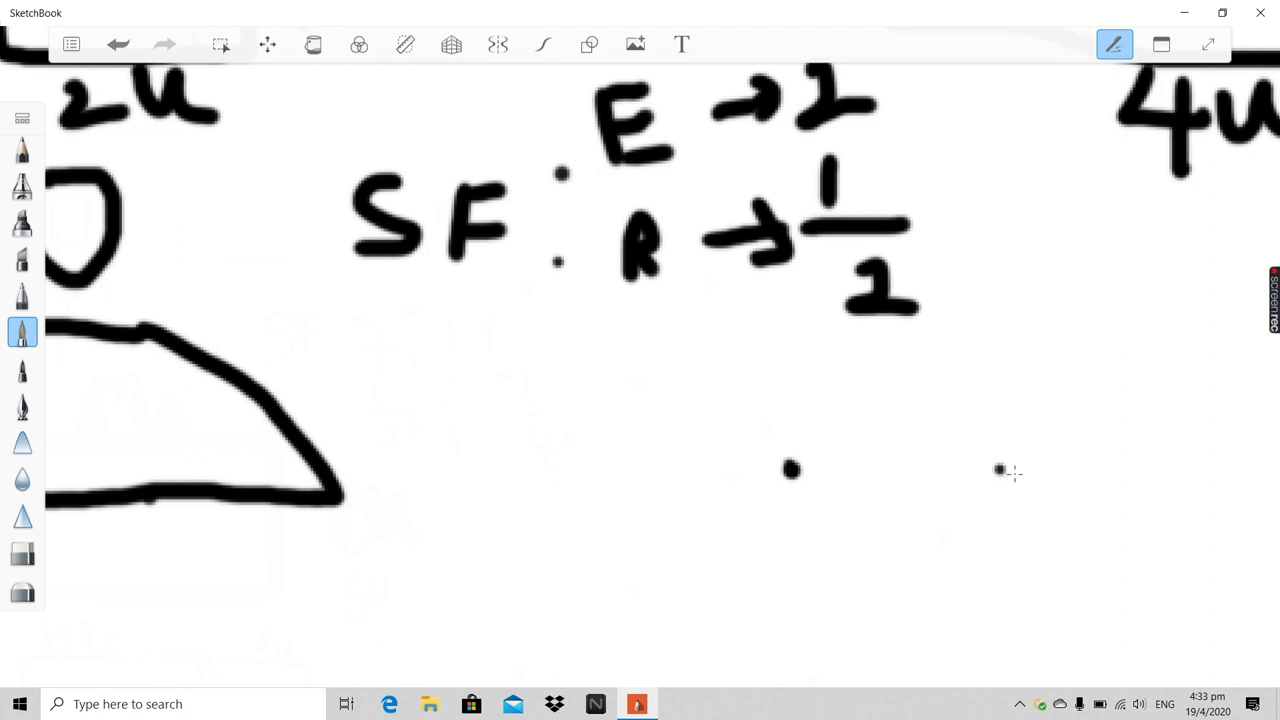
click(1046, 469)
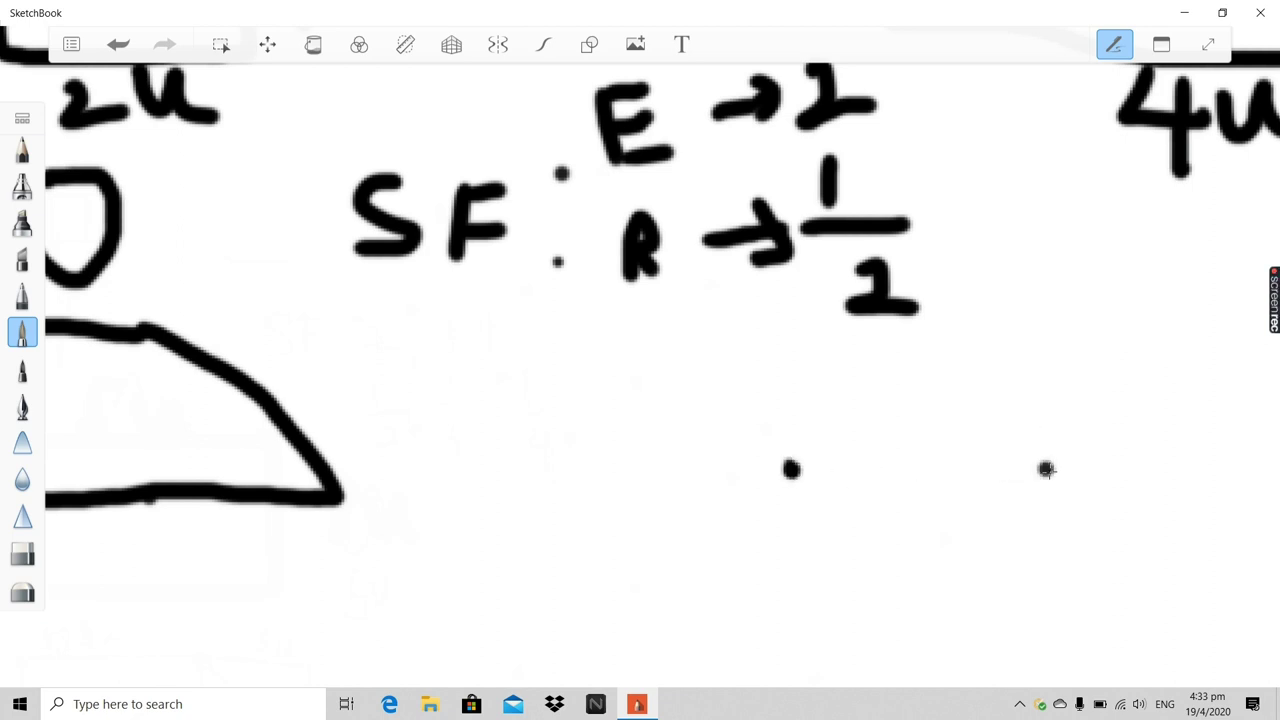
click(508, 477)
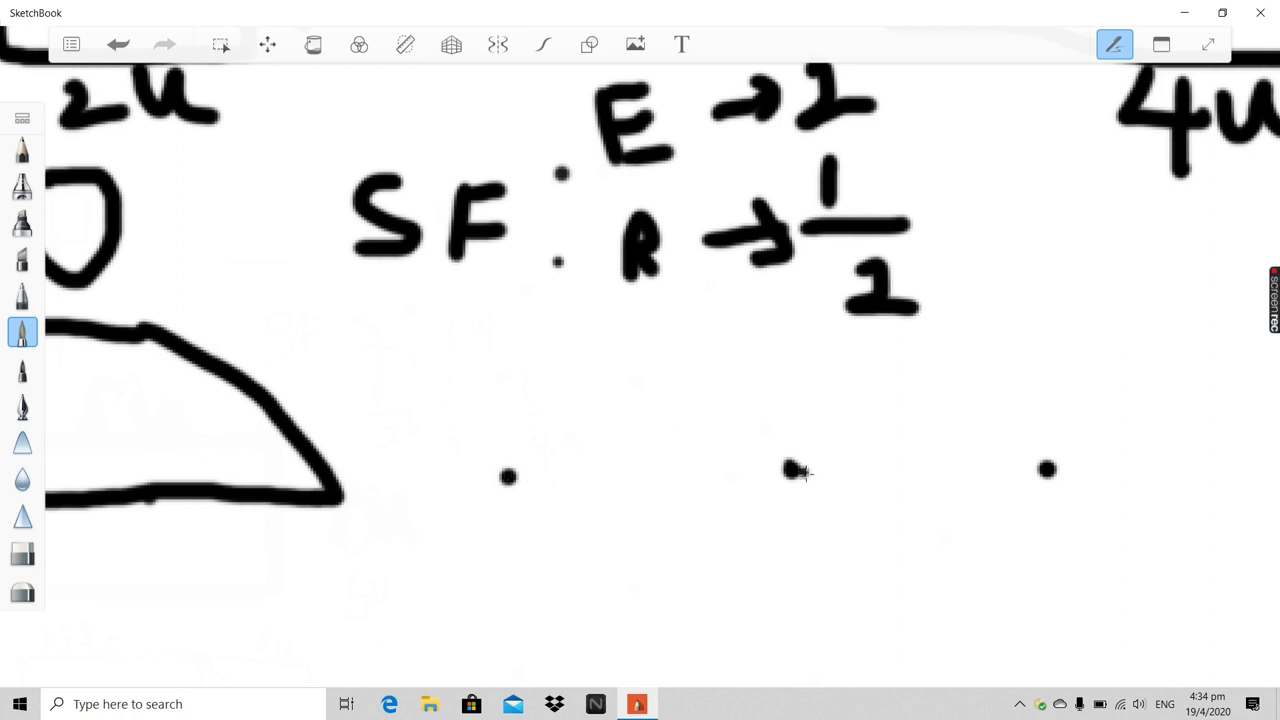
drag(500, 476, 1068, 462)
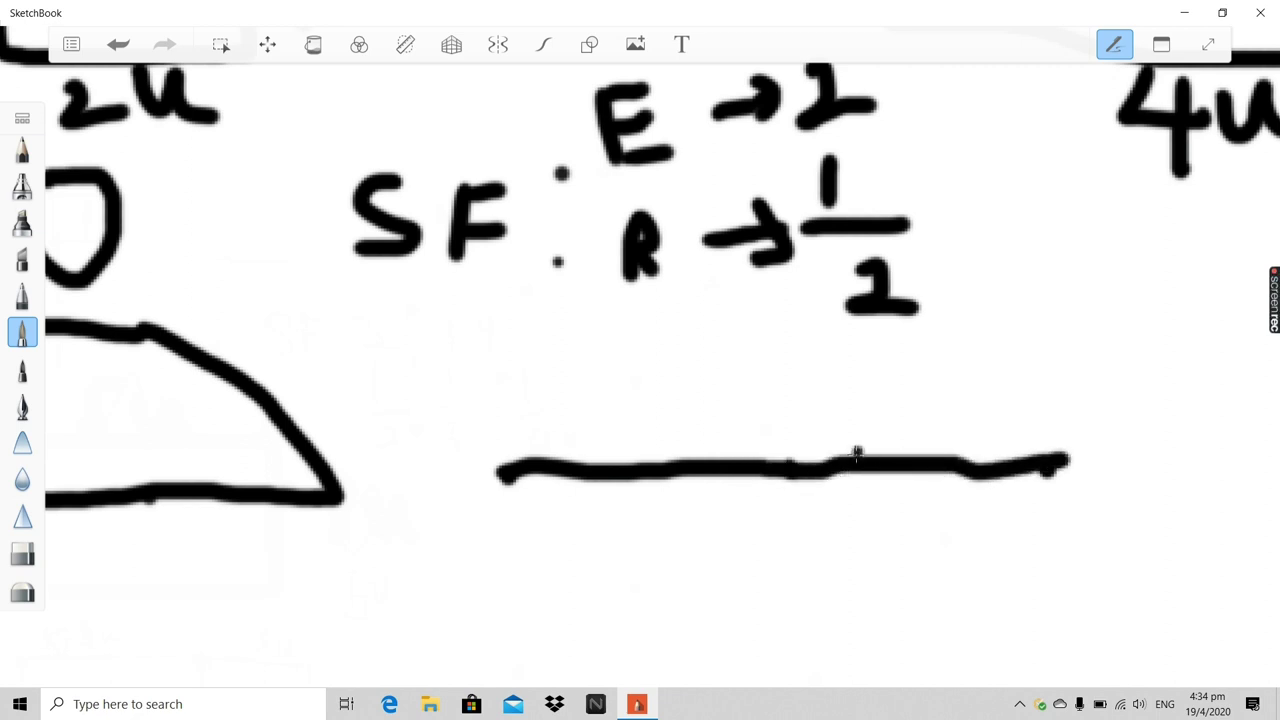
Add four tick marks to the horizontal line and label them "1", "2", "0" and "-1" as a number line
drag(845, 436, 850, 608)
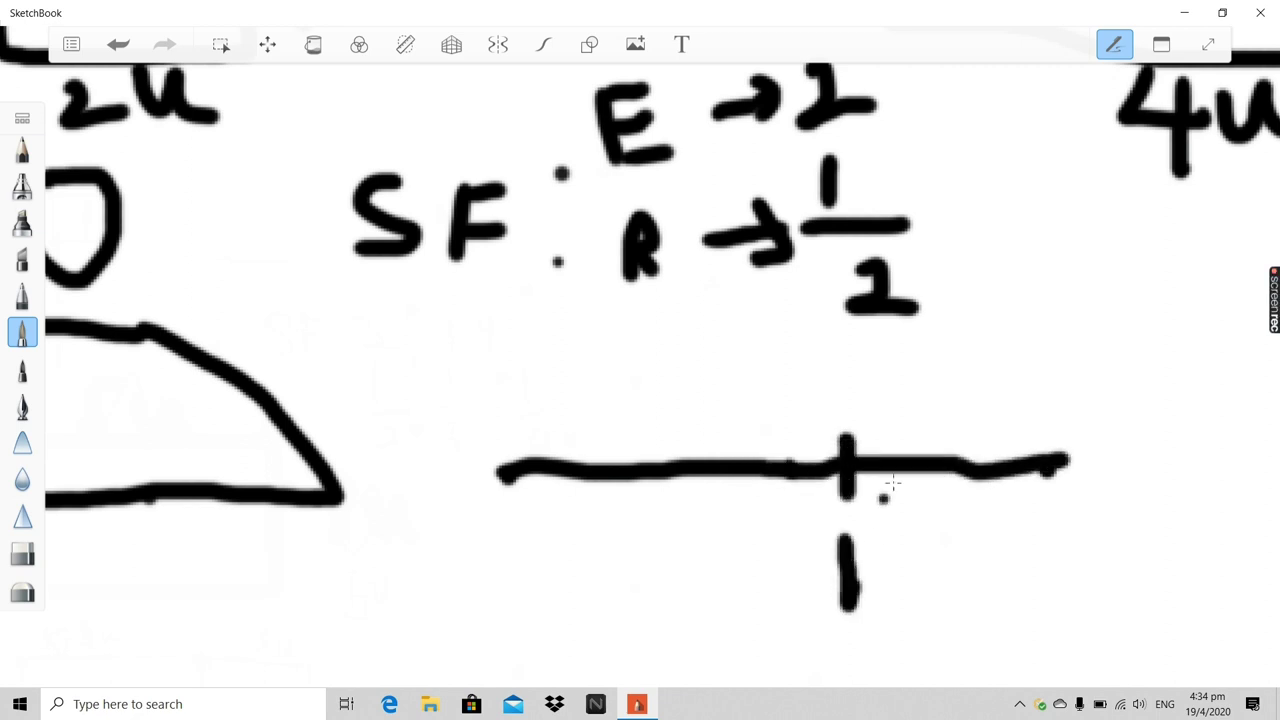
mouse_move(966, 432)
mouse_down()
mouse_move(962, 539)
mouse_move(944, 588)
mouse_move(1026, 566)
mouse_up()
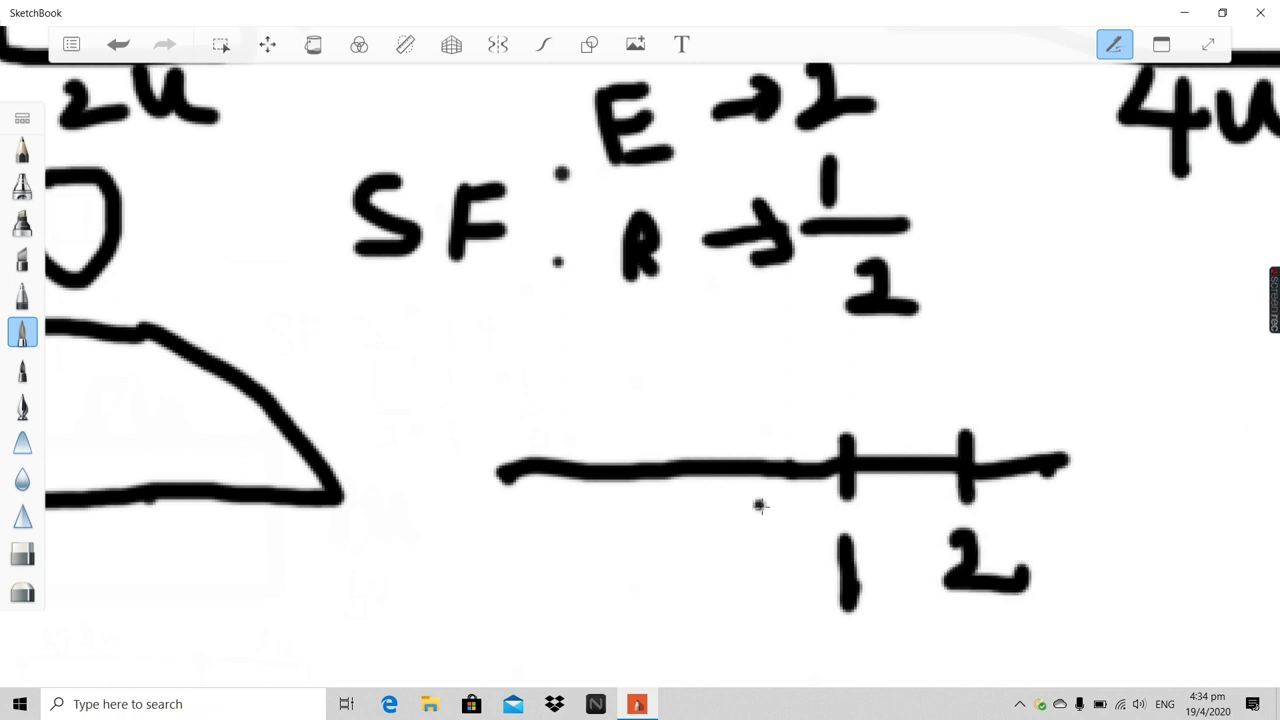
drag(788, 447, 790, 512)
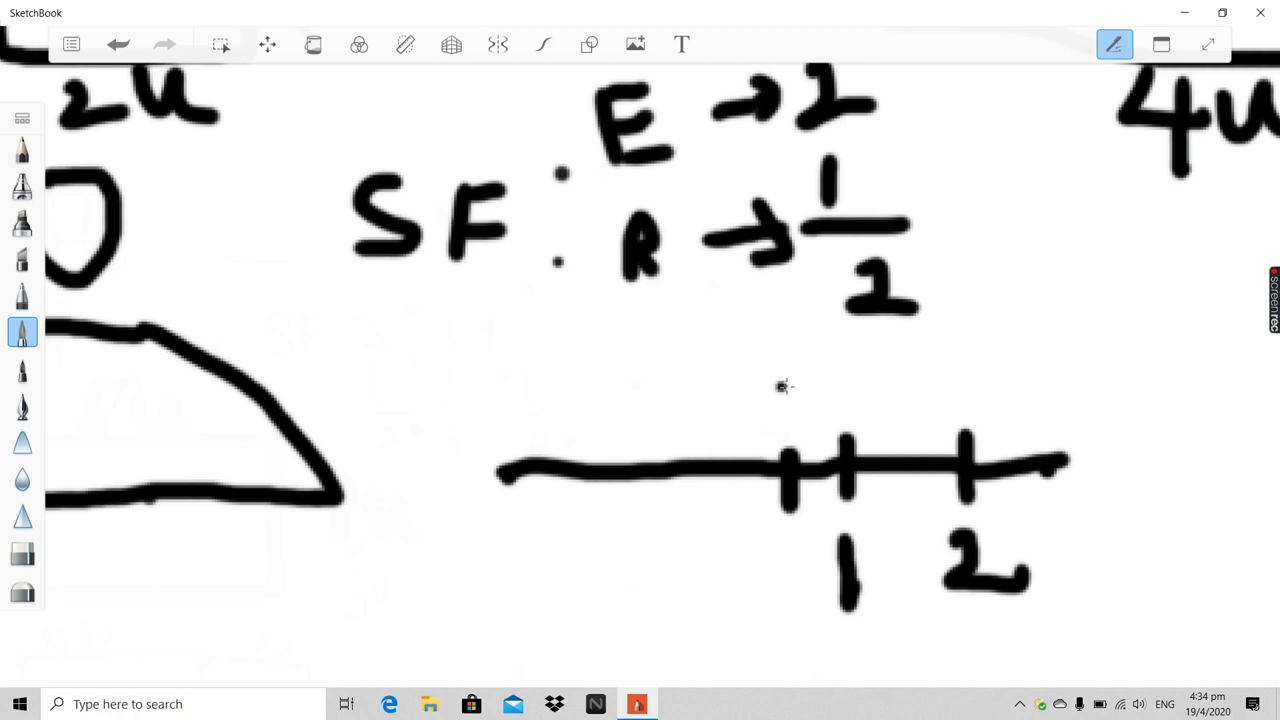
mouse_move(782, 382)
mouse_down()
mouse_move(774, 404)
mouse_move(794, 422)
mouse_move(786, 388)
mouse_up()
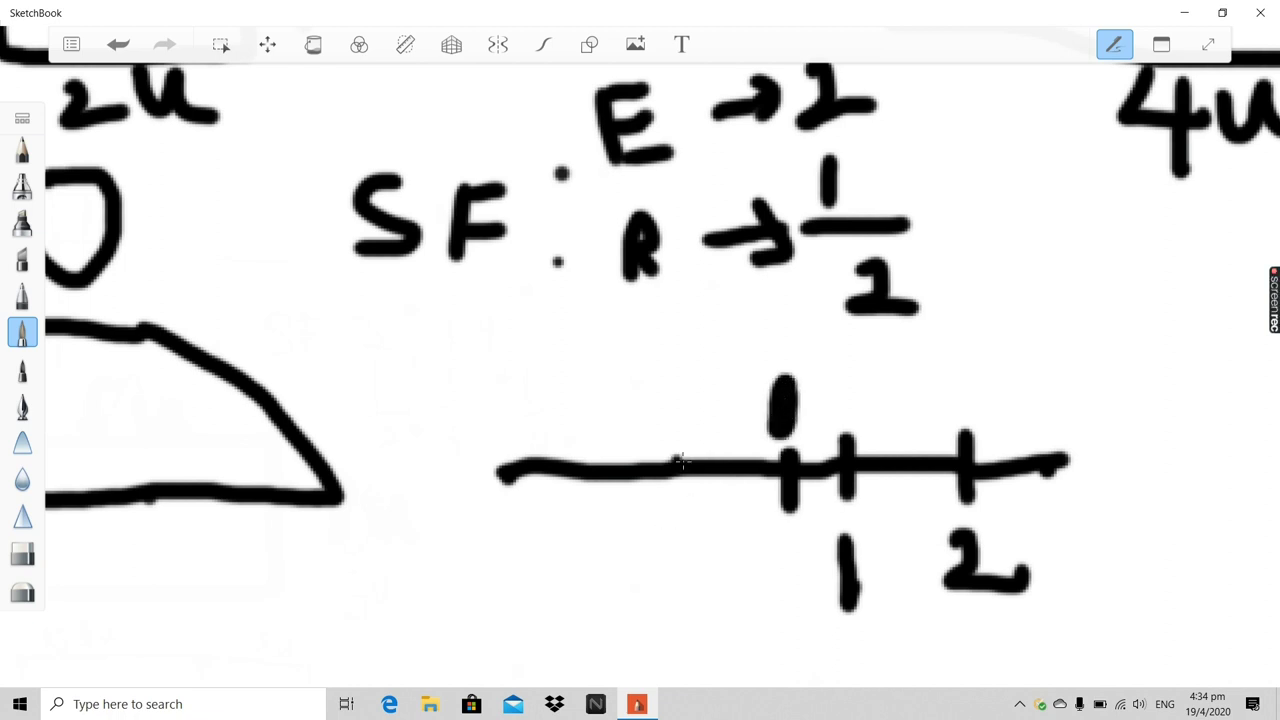
drag(691, 428, 690, 500)
mouse_move(632, 558)
mouse_down()
mouse_move(664, 540)
mouse_move(682, 590)
mouse_up()
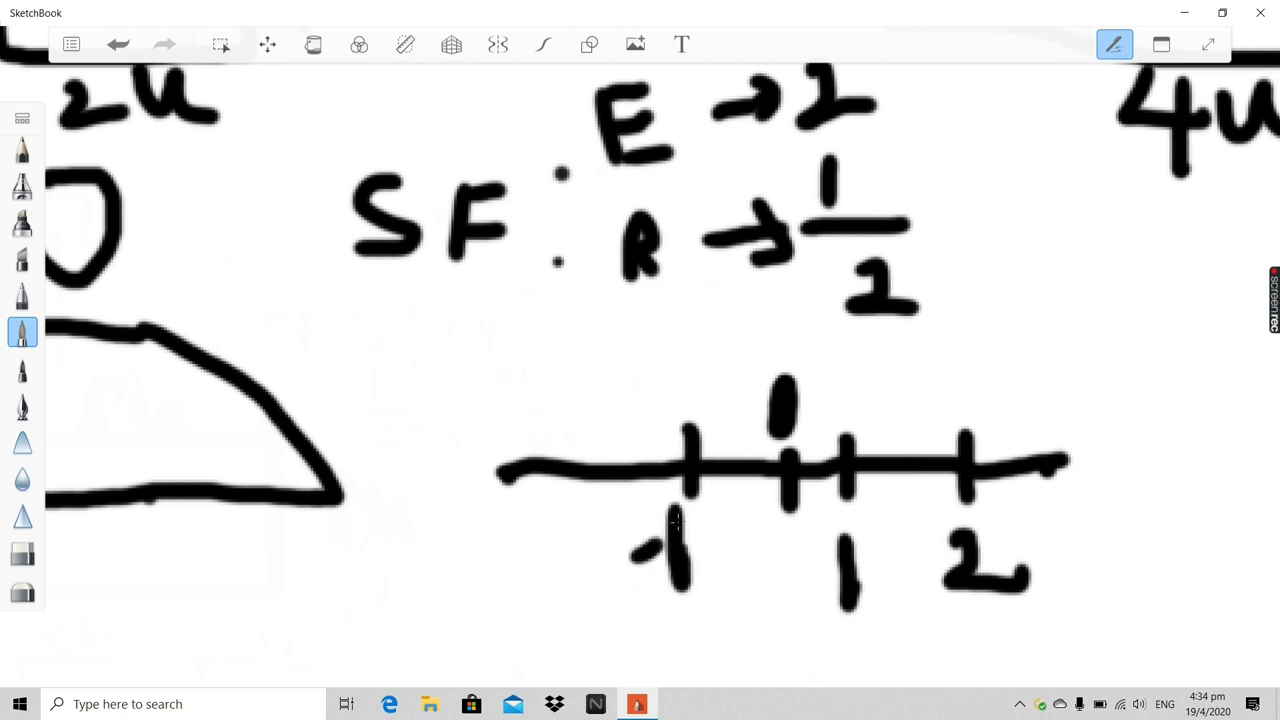
Add another tick mark near the far negative end of the number line and label it "-2"
drag(545, 434, 541, 488)
mouse_move(476, 556)
mouse_down()
mouse_move(552, 553)
mouse_move(539, 566)
mouse_move(580, 562)
mouse_up()
scroll(578, 562, down, 5)
scroll(729, 421, up, 5)
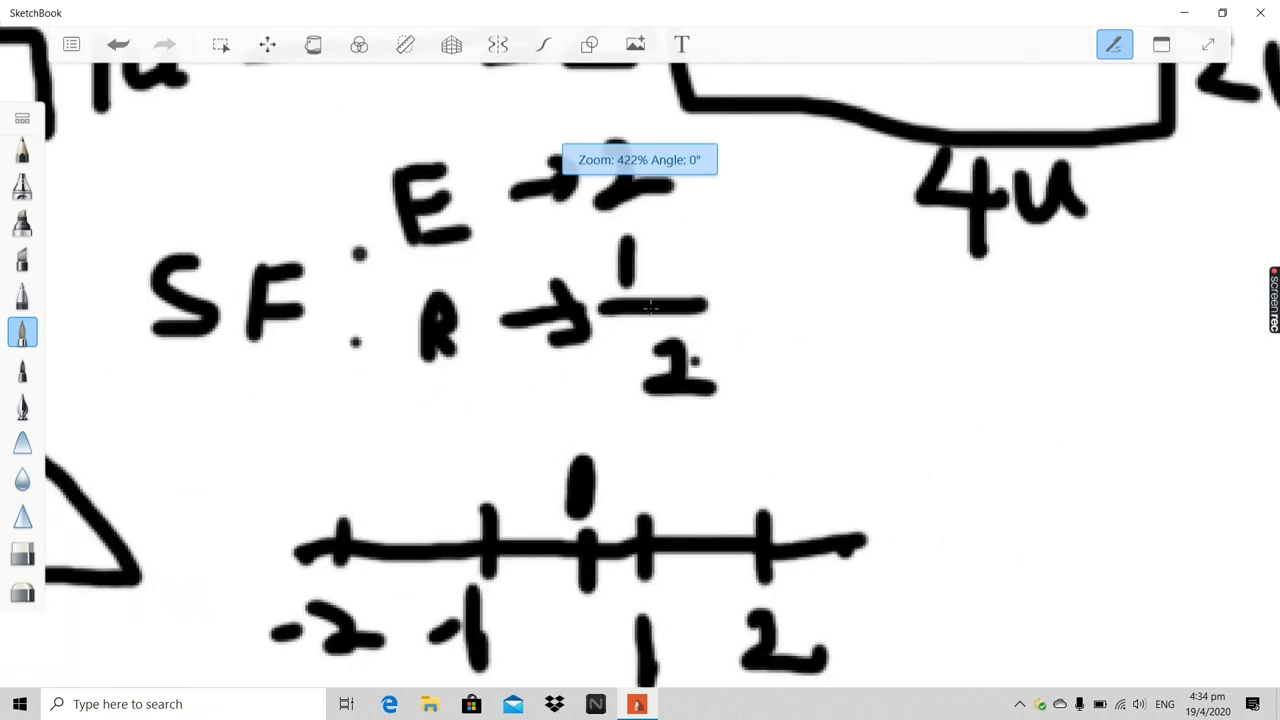
Undo the number line's labels, tick marks and horizontal line, back to the three guide dots
click(115, 48)
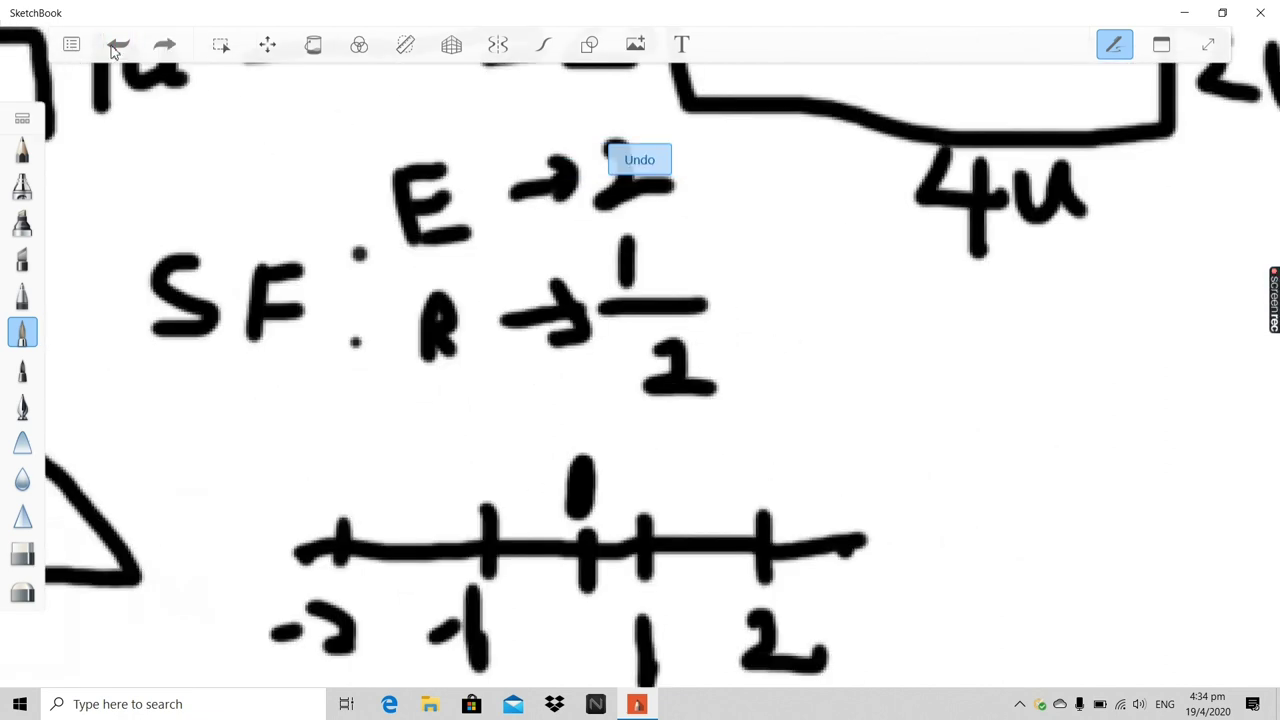
click(115, 48)
click(115, 48)
click(115, 48)
click(115, 48)
click(115, 48)
click(115, 48)
click(115, 48)
click(115, 48)
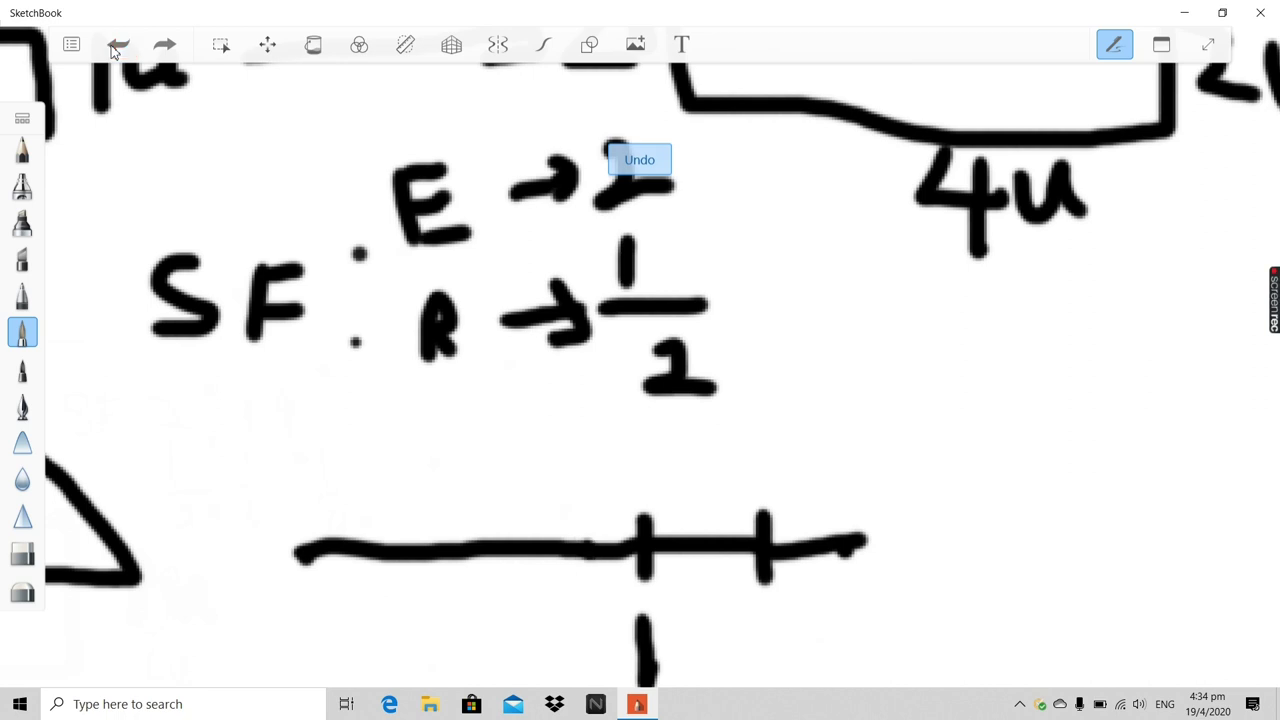
click(115, 48)
click(115, 48)
click(115, 48)
click(115, 48)
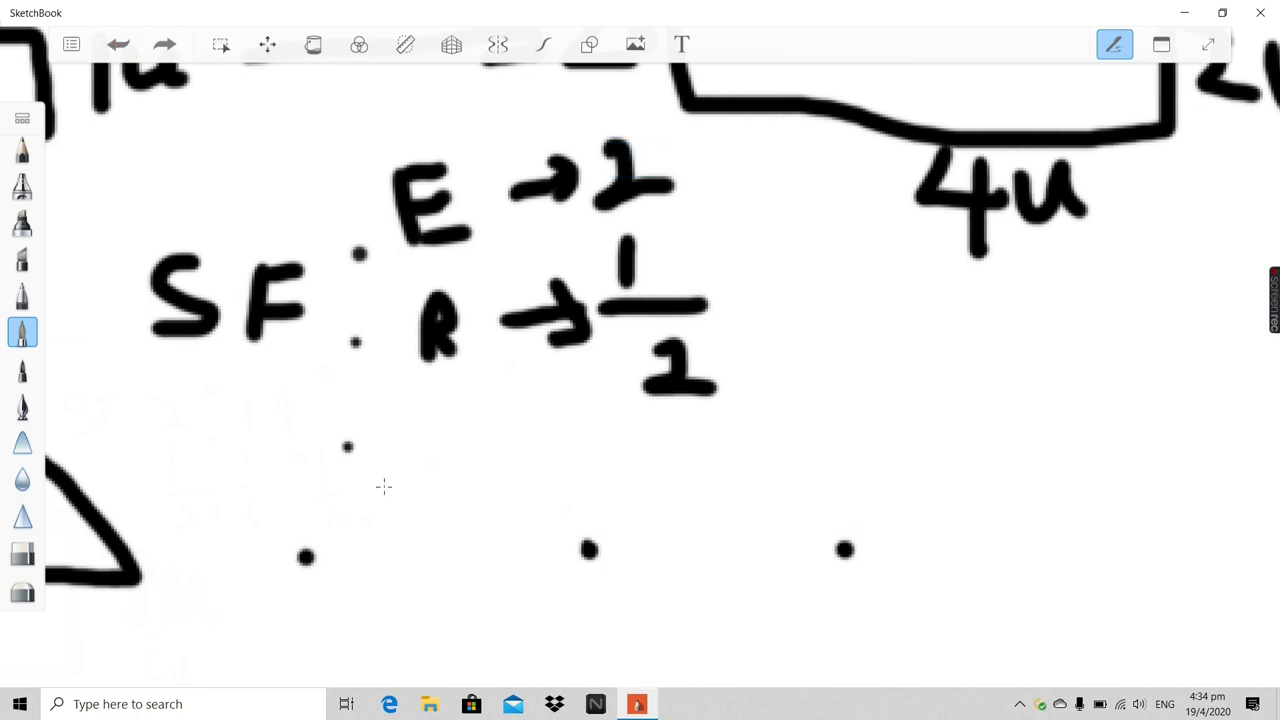
Join the three guide dots with two horizontal segments and label each segment "1u" underneath
scroll(577, 583, down, 5)
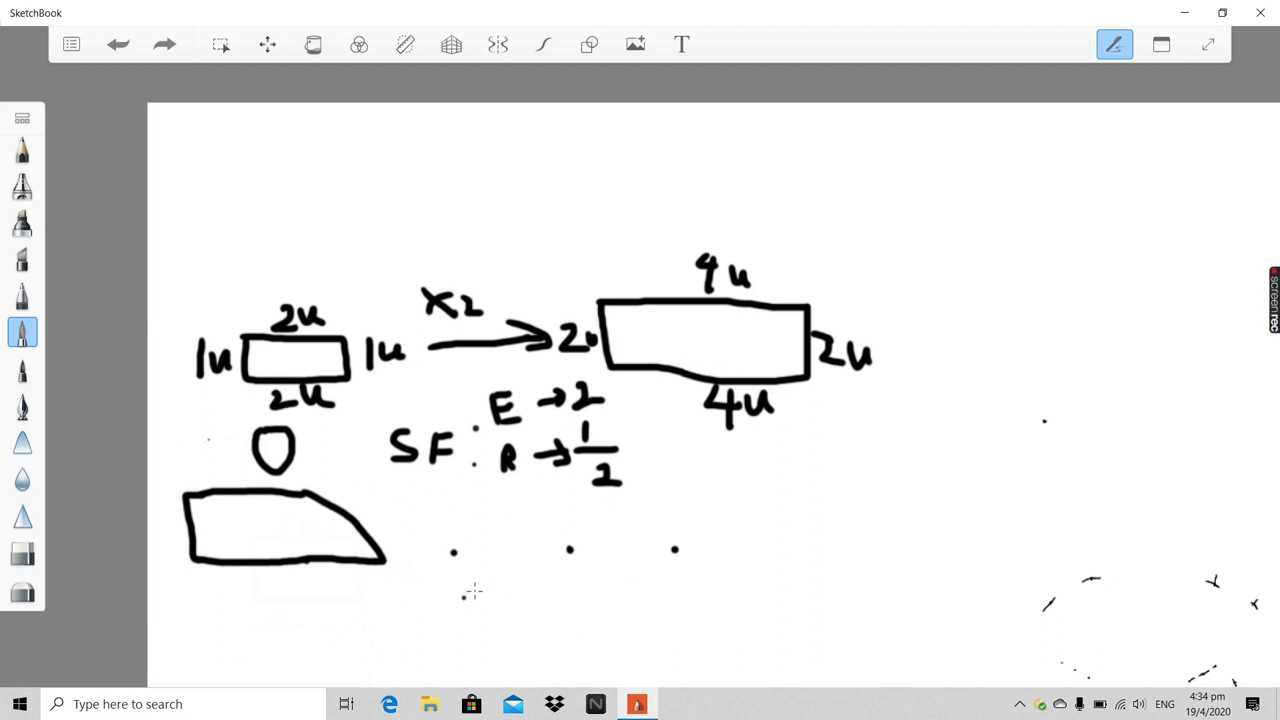
scroll(610, 570, up, 4)
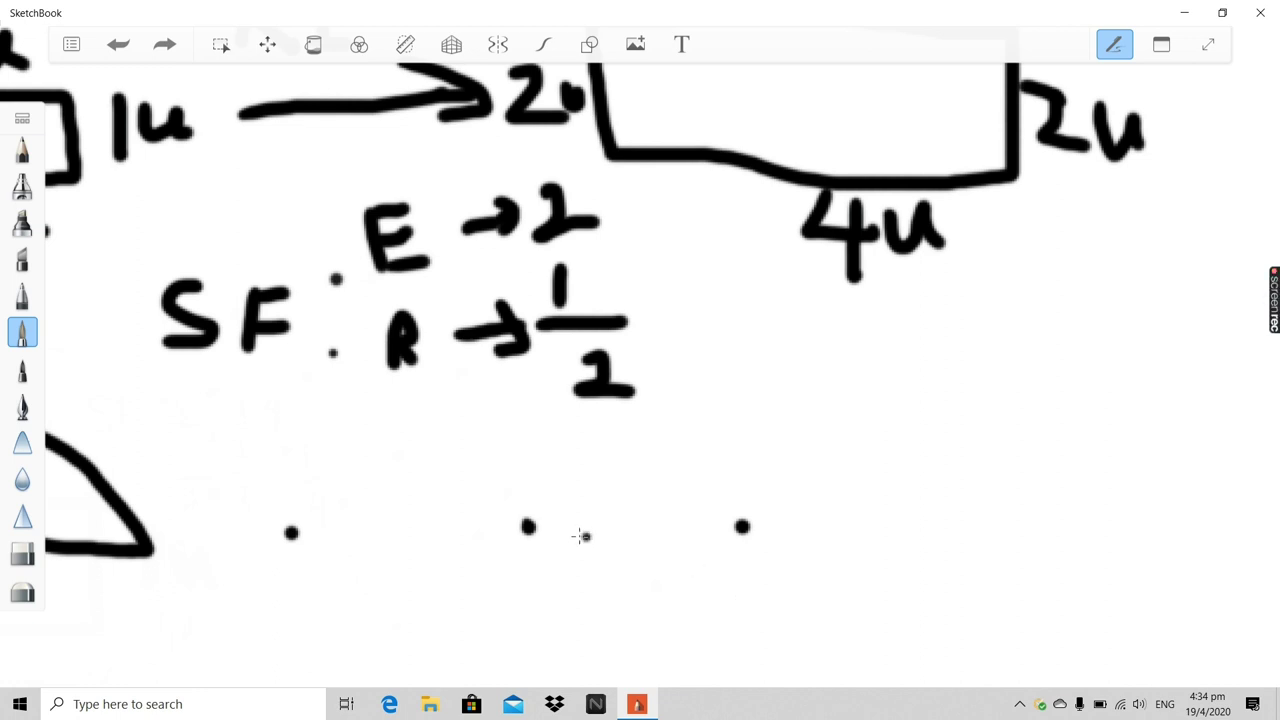
scroll(575, 530, up, 2)
drag(513, 524, 786, 526)
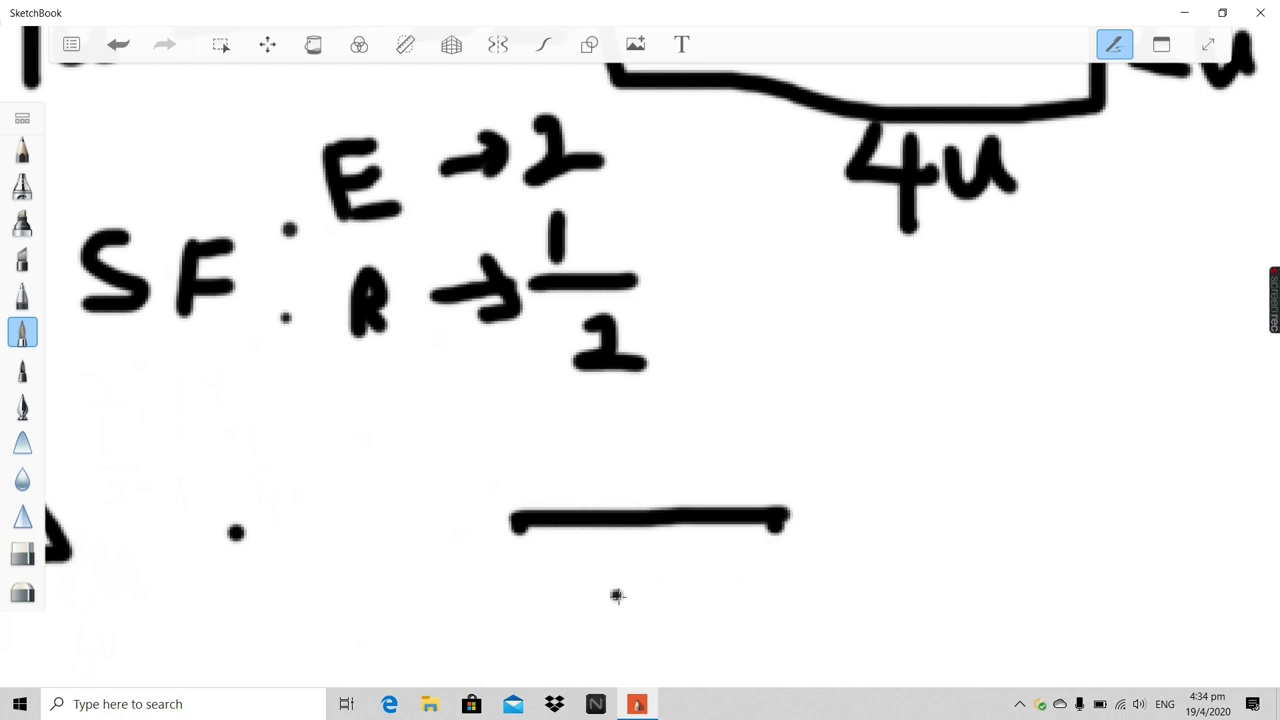
mouse_move(645, 565)
mouse_down()
mouse_move(720, 621)
mouse_move(768, 602)
mouse_up()
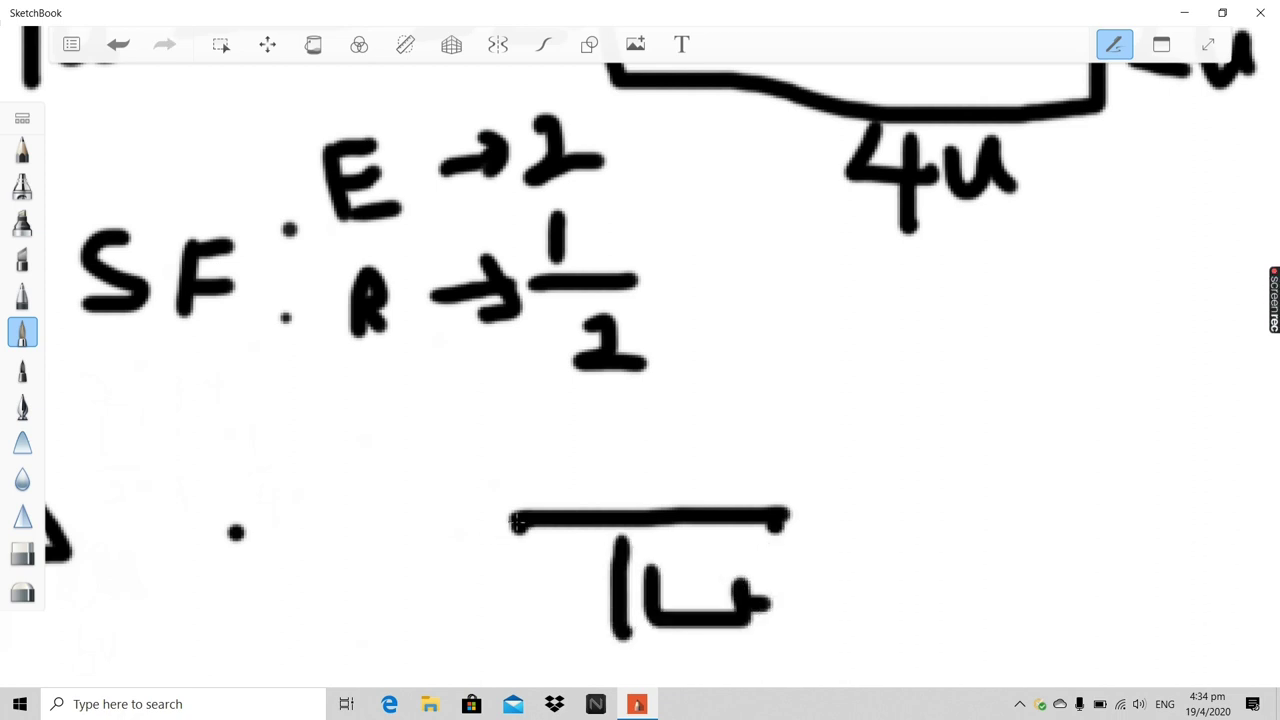
drag(517, 523, 230, 537)
click(333, 566)
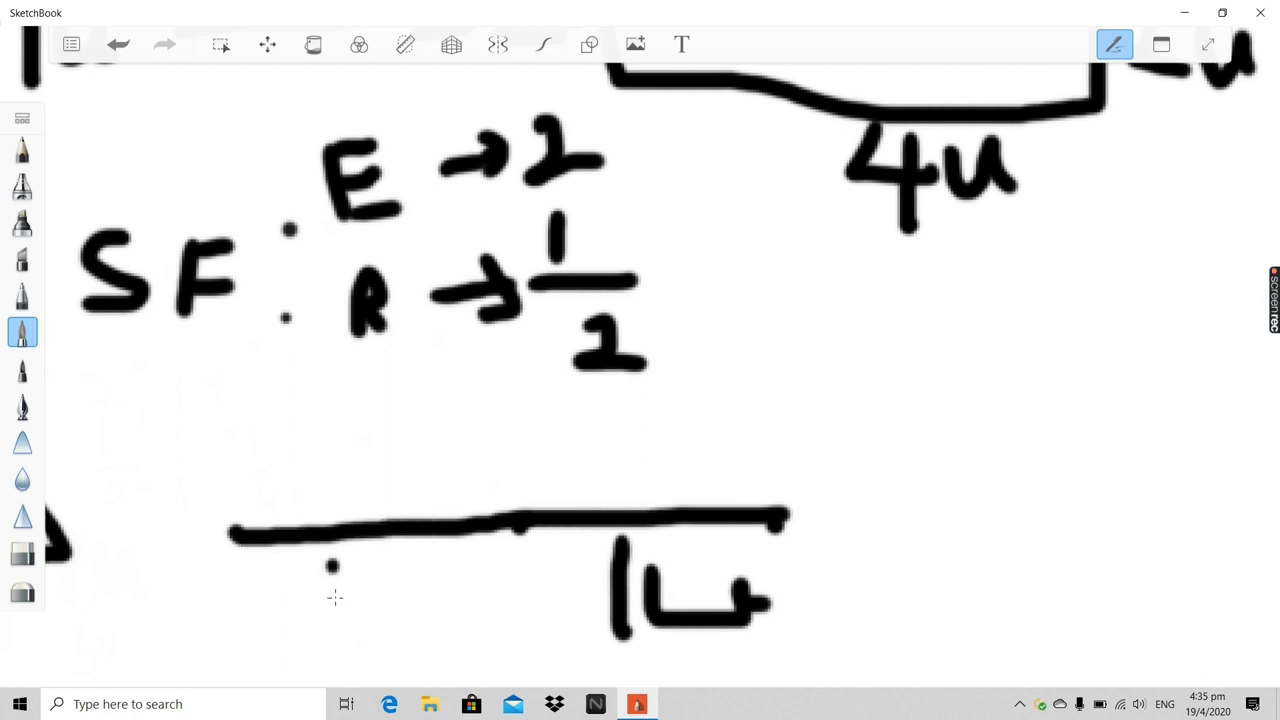
drag(333, 566, 331, 628)
mouse_move(365, 562)
mouse_down()
mouse_move(381, 589)
mouse_move(436, 575)
mouse_move(488, 600)
mouse_up()
Write "2u" centred below the two "1u" segments as their combined length
scroll(471, 600, down, 5)
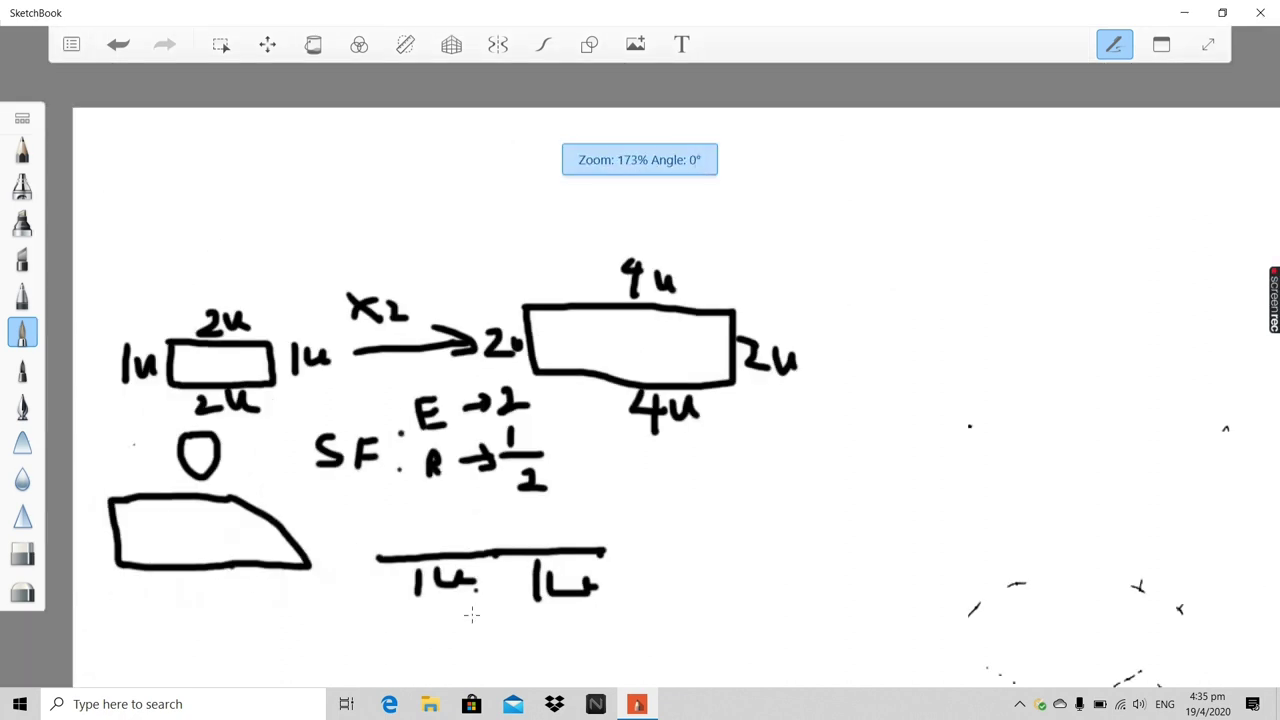
scroll(471, 615, up, 5)
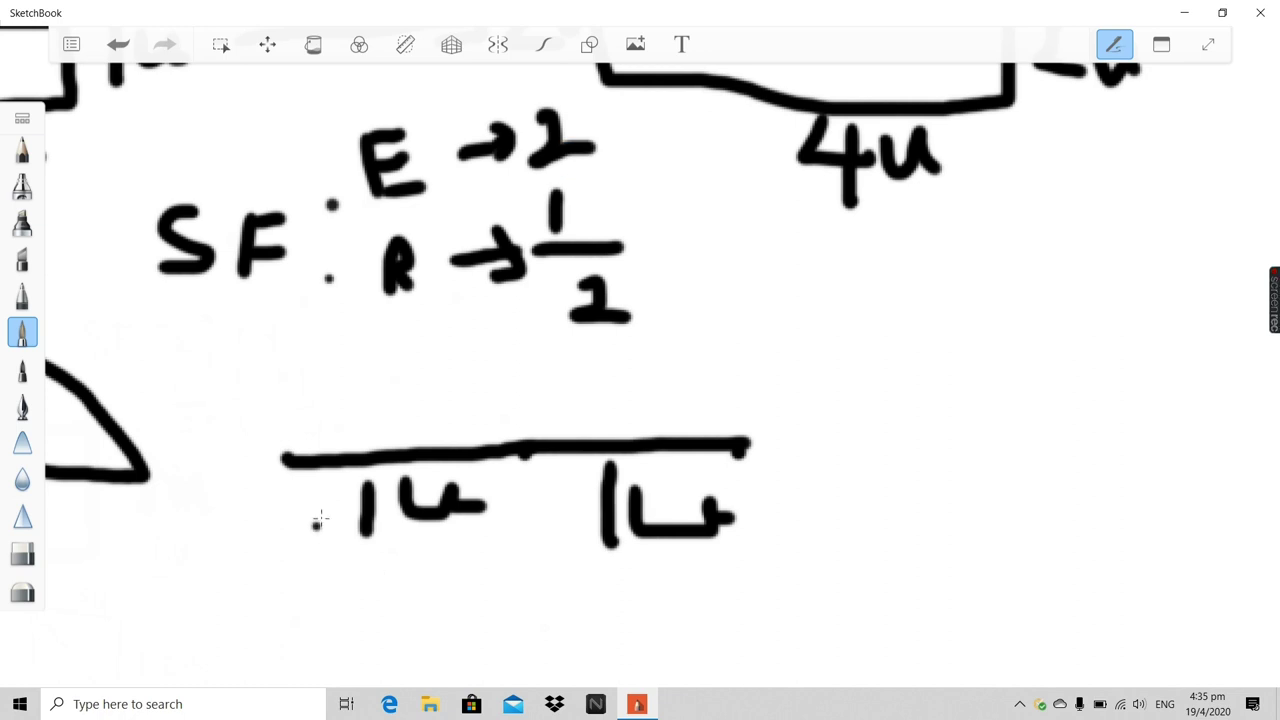
mouse_move(462, 598)
mouse_down()
mouse_move(478, 594)
mouse_move(520, 634)
mouse_move(597, 640)
mouse_up()
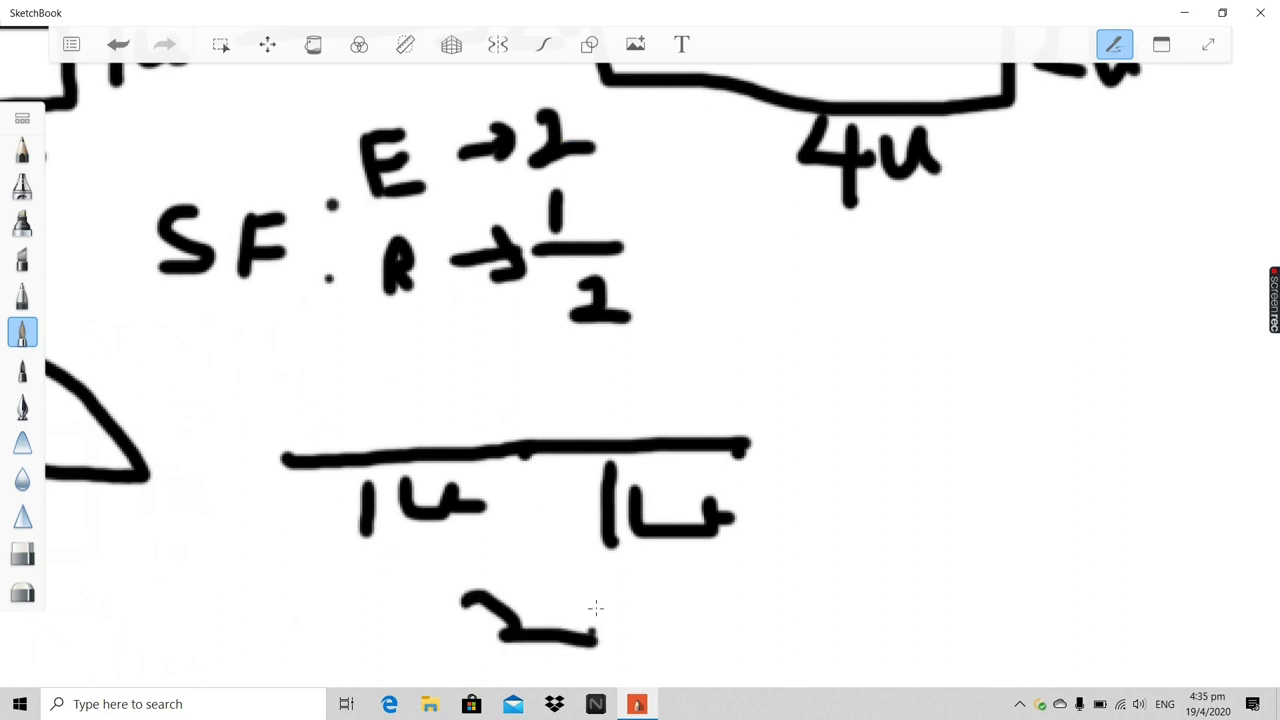
mouse_move(596, 590)
mouse_down()
mouse_move(600, 622)
mouse_move(648, 594)
mouse_move(676, 620)
mouse_up()
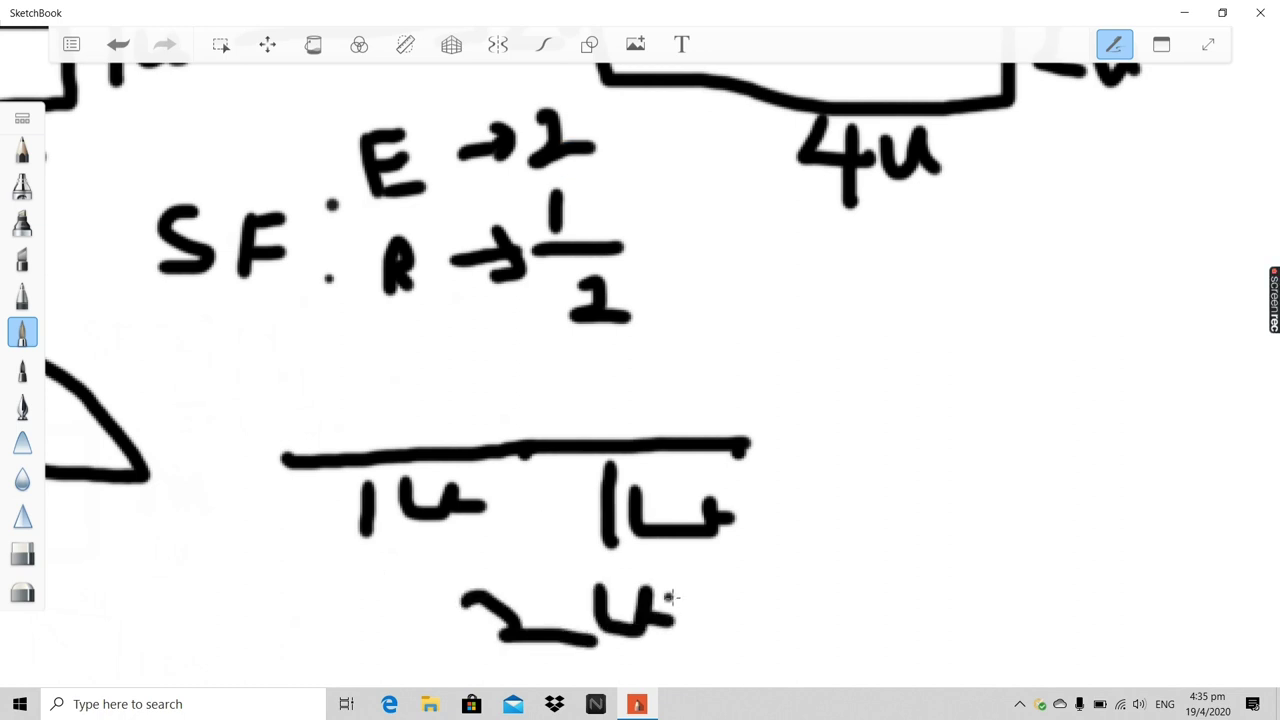
Undo the "2u" label, both "1u" labels and the joining segments, back to the three guide dots
scroll(671, 597, down, 5)
click(117, 45)
click(117, 45)
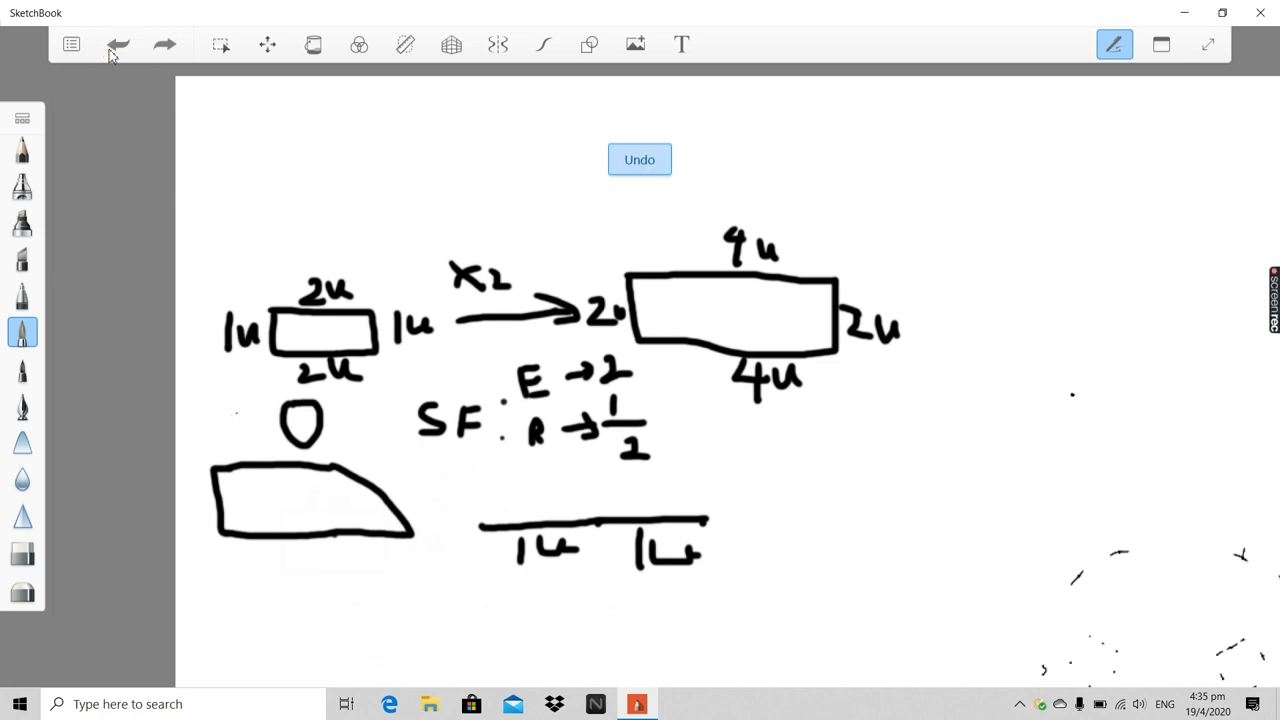
click(117, 45)
click(117, 45)
click(117, 45)
click(117, 45)
click(117, 45)
click(117, 45)
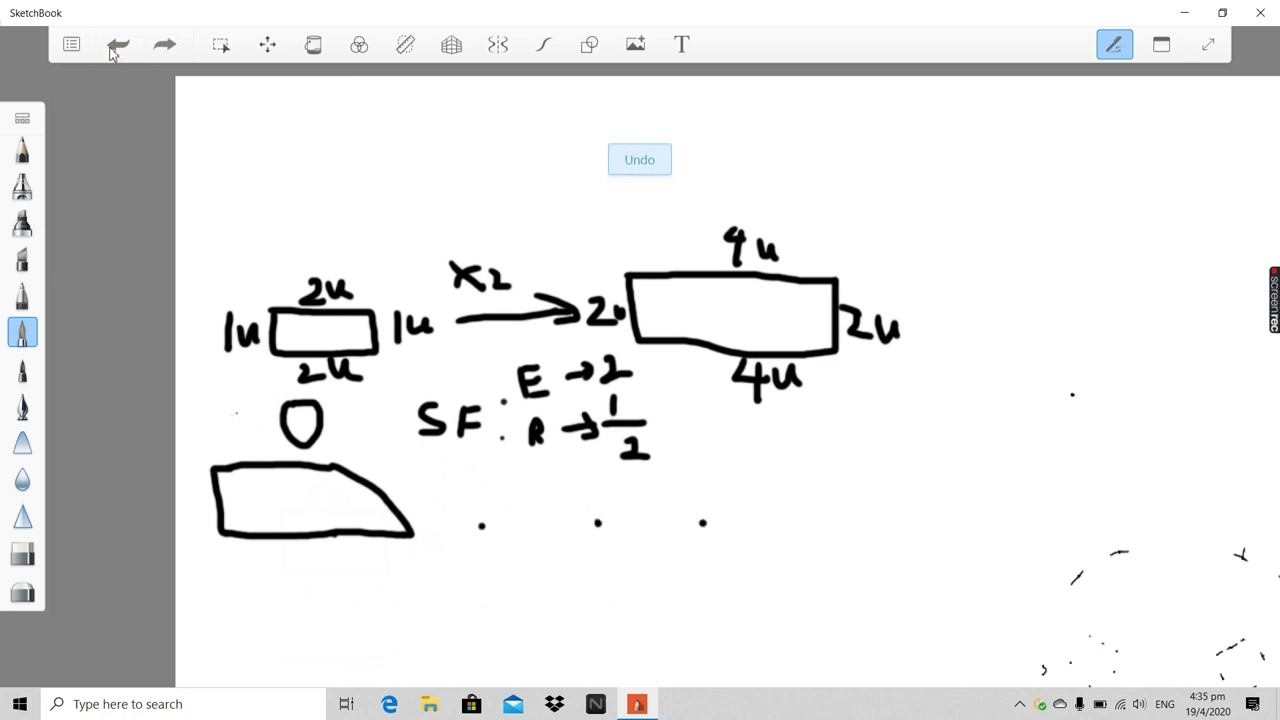
Draw a vertical line down from the middle guide dot and label it "1u" beside it
scroll(619, 477, up, 5)
scroll(619, 477, down, 5)
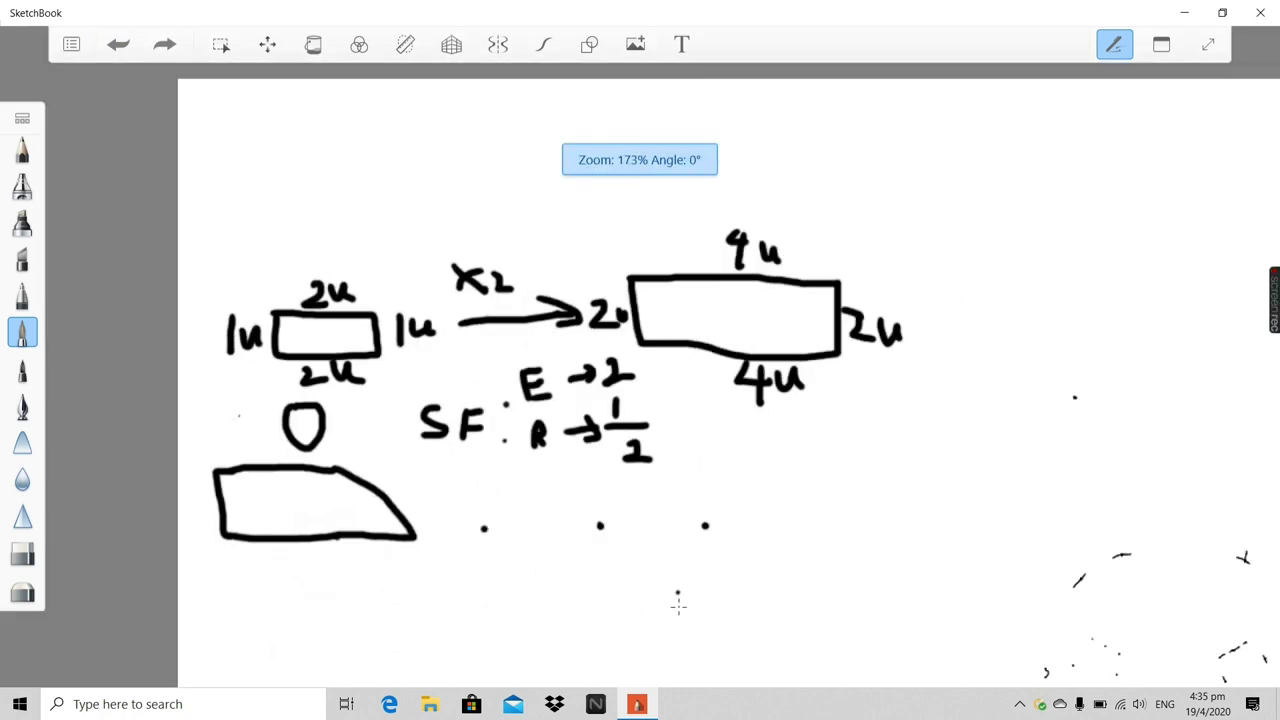
scroll(668, 590, up, 5)
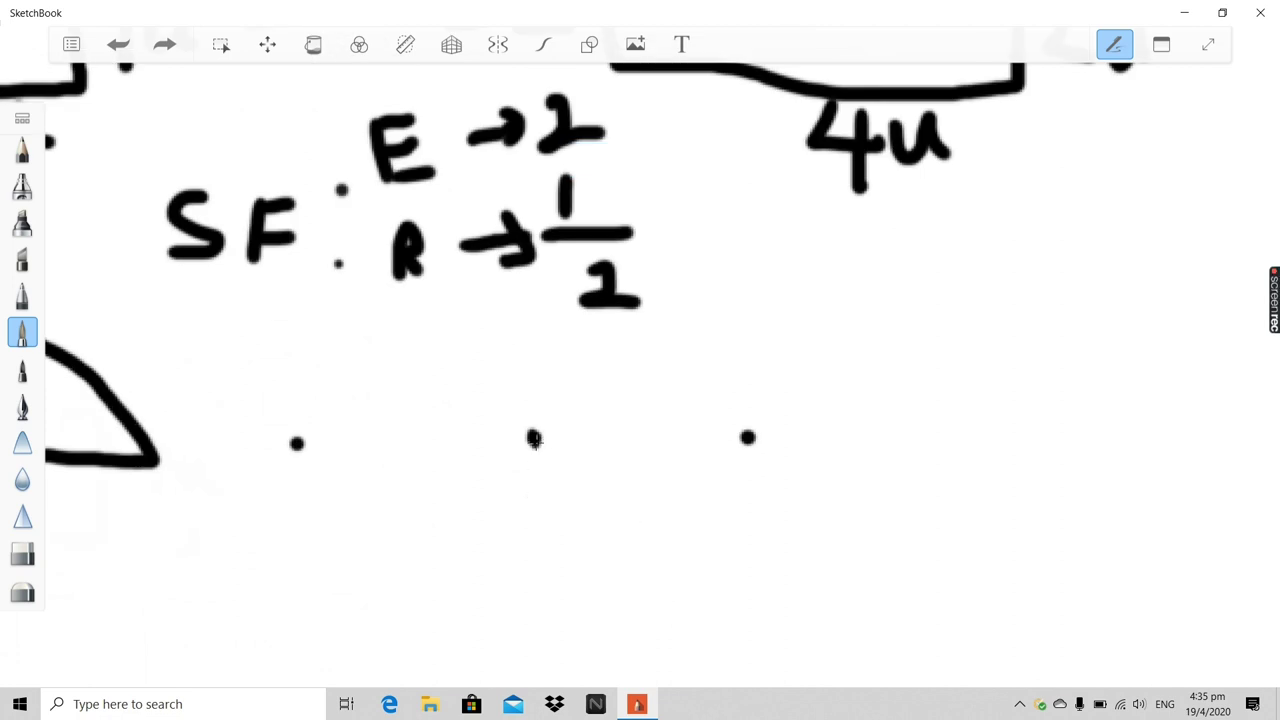
drag(535, 438, 535, 614)
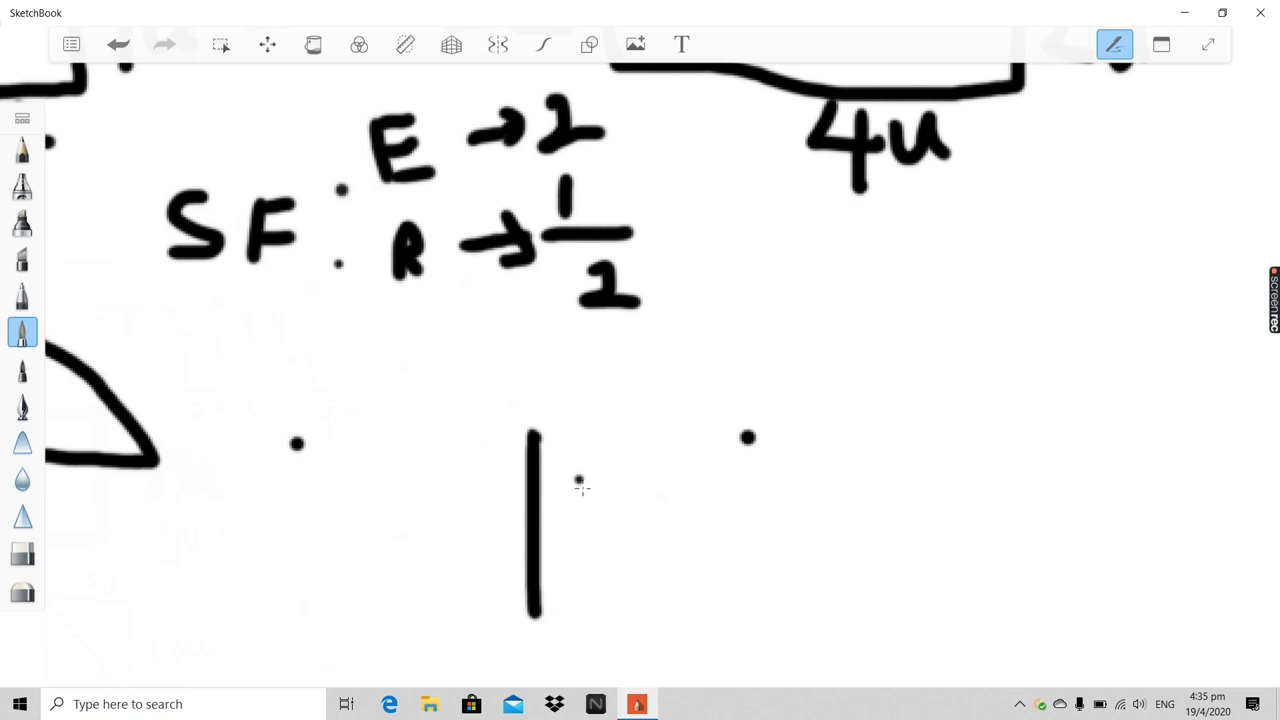
drag(577, 480, 605, 605)
mouse_move(614, 512)
mouse_down()
mouse_move(625, 562)
mouse_move(647, 524)
mouse_move(645, 558)
mouse_move(676, 558)
mouse_up()
mouse_move(541, 438)
mouse_down()
mouse_move(416, 430)
mouse_move(298, 445)
mouse_move(296, 479)
mouse_move(318, 595)
mouse_move(524, 572)
mouse_up()
Undo the vertical line and its "1u" label
click(117, 48)
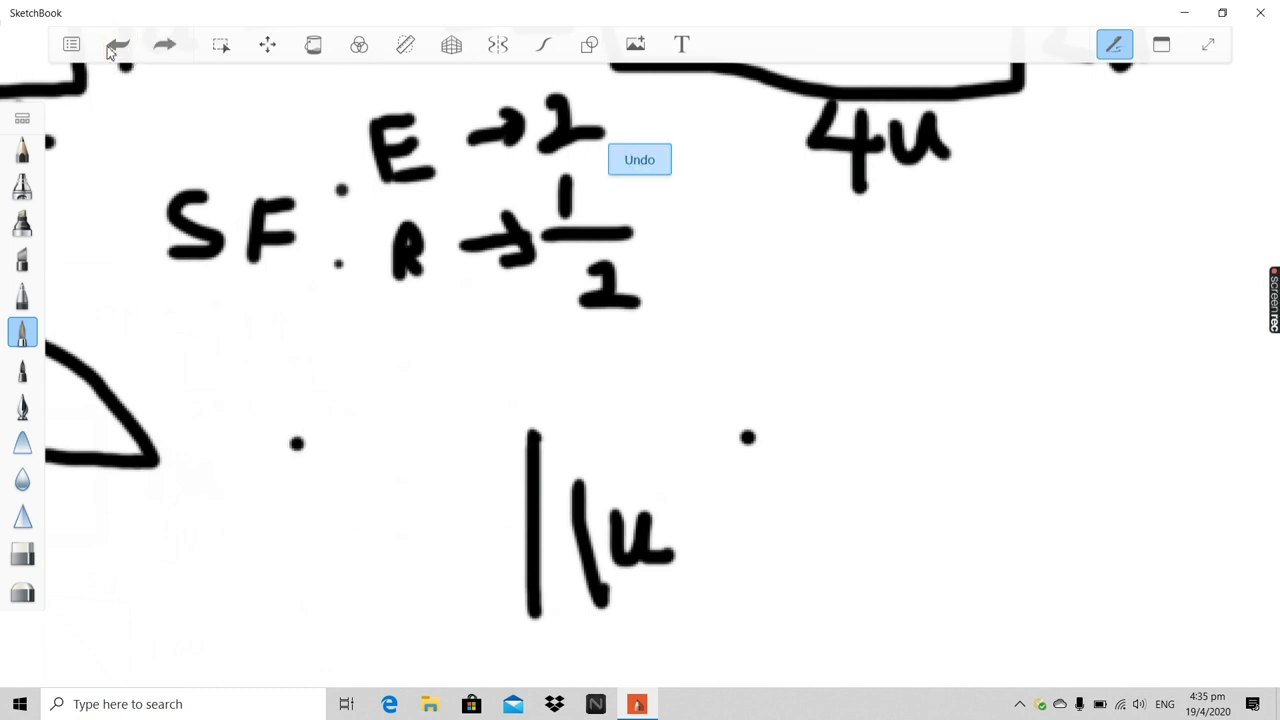
click(117, 48)
click(116, 48)
click(116, 48)
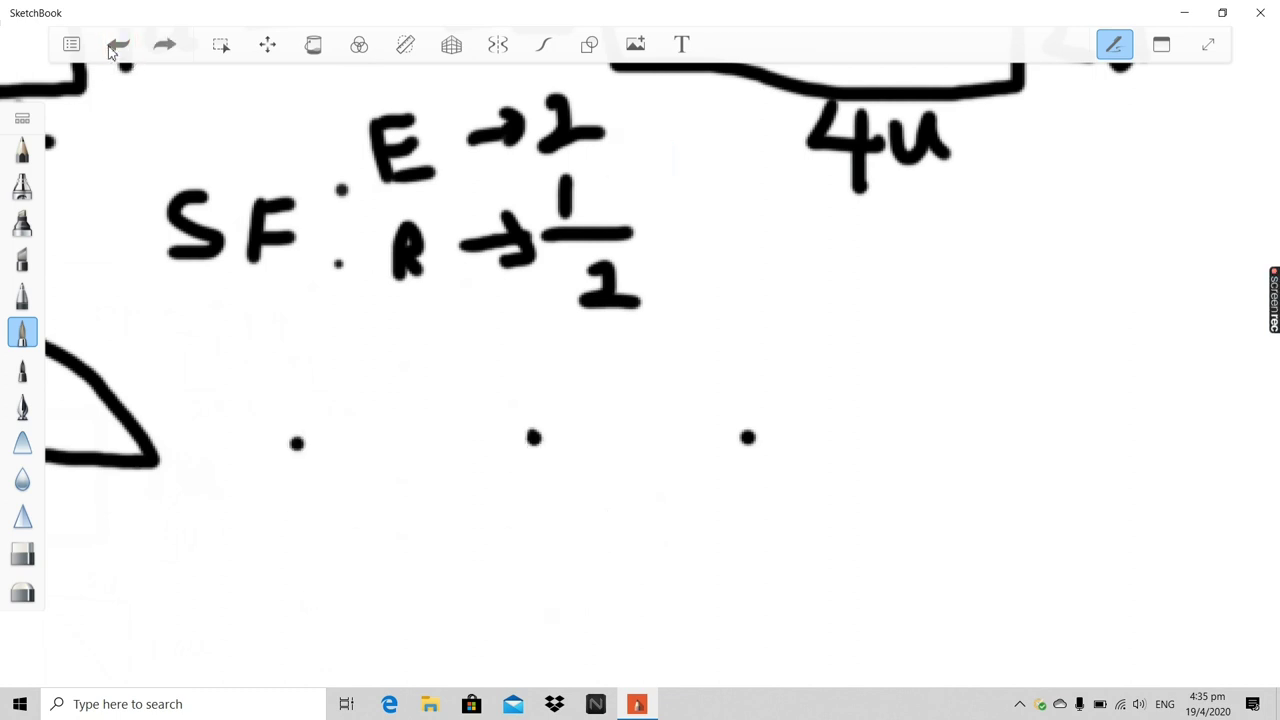
Undo the three guide dots below the scale-factor note
click(117, 46)
click(117, 46)
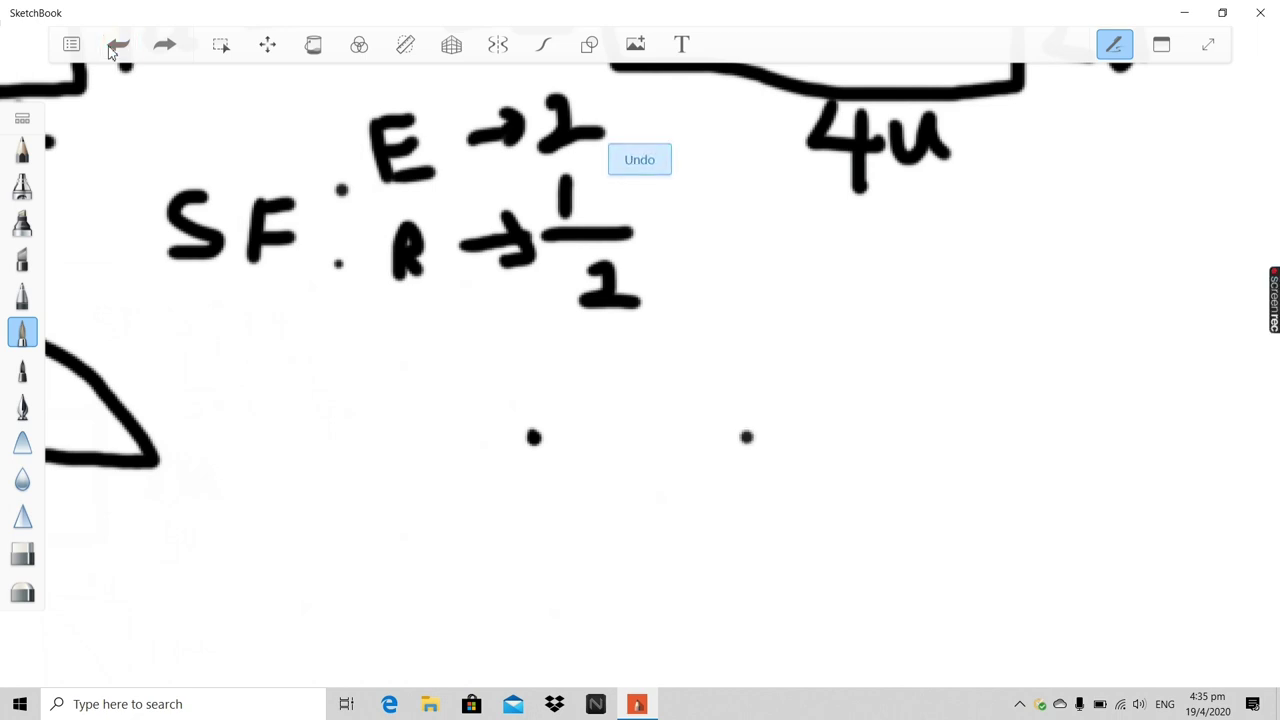
click(117, 46)
click(114, 48)
click(114, 48)
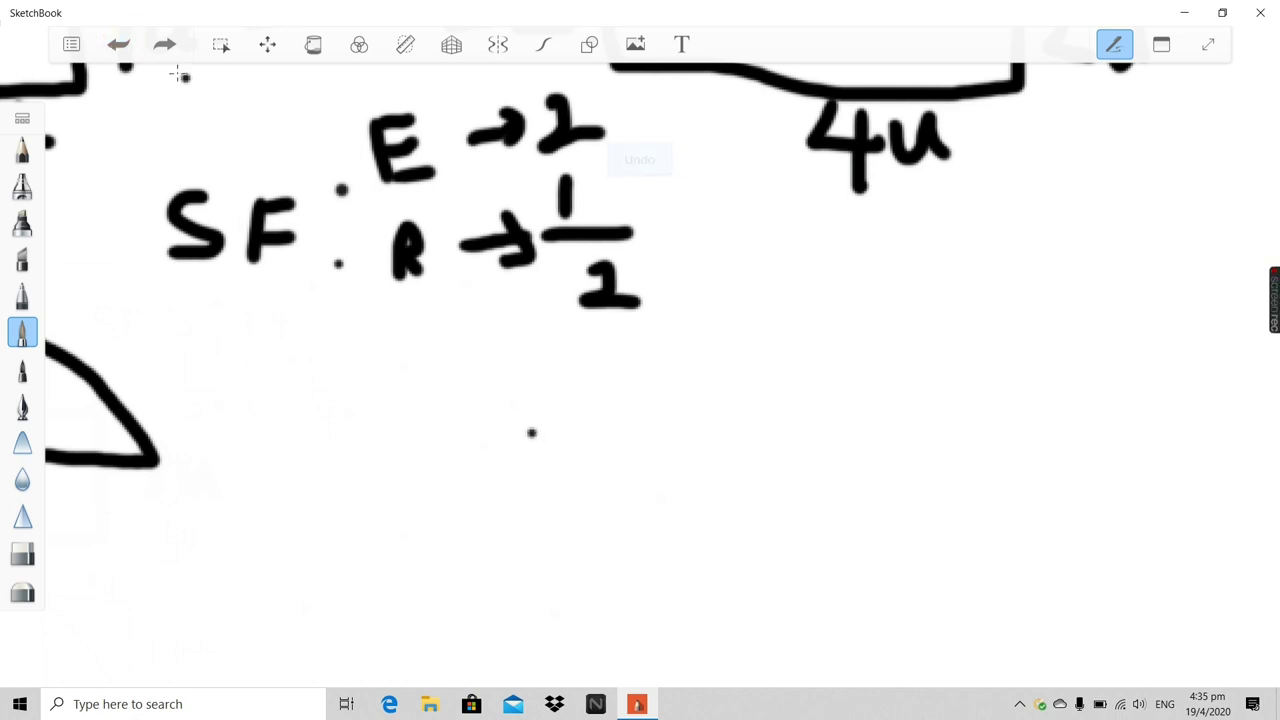
click(106, 49)
Examine the "E" and "R" scale-factor entries alongside the side lengths of the enlarged rectangle
scroll(531, 303, down, 4)
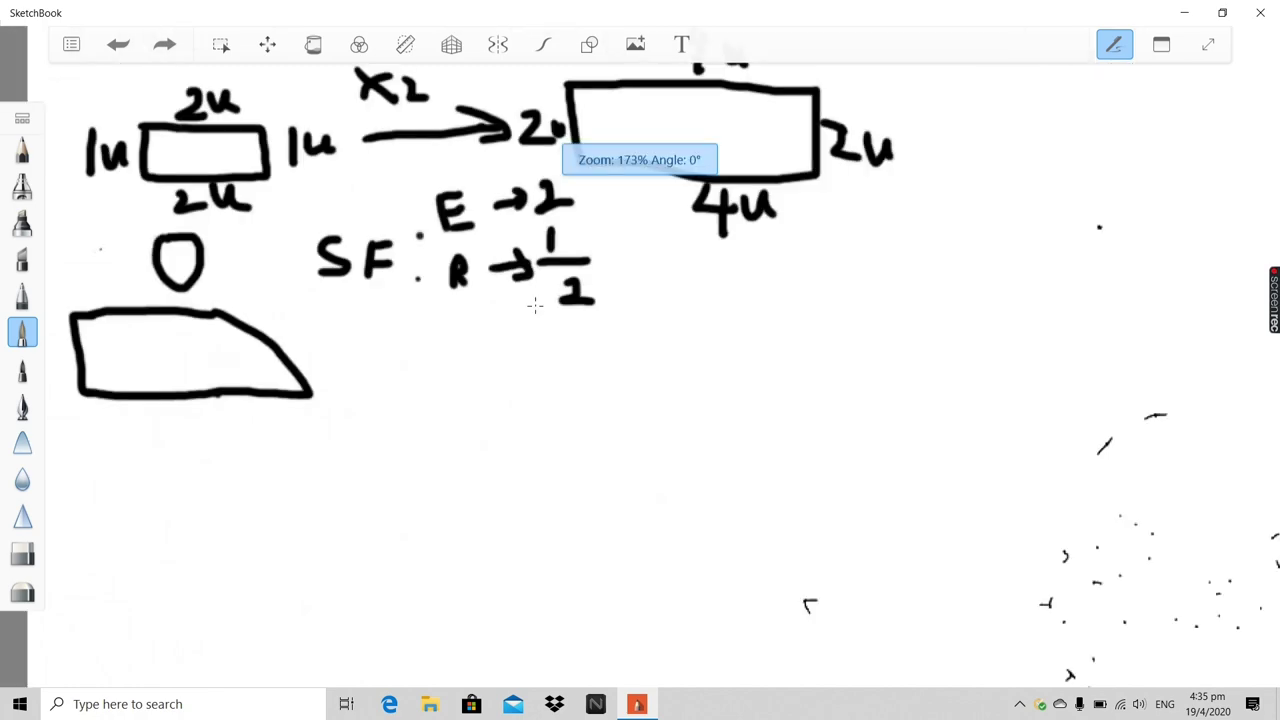
scroll(488, 115, up, 4)
scroll(670, 470, down, 5)
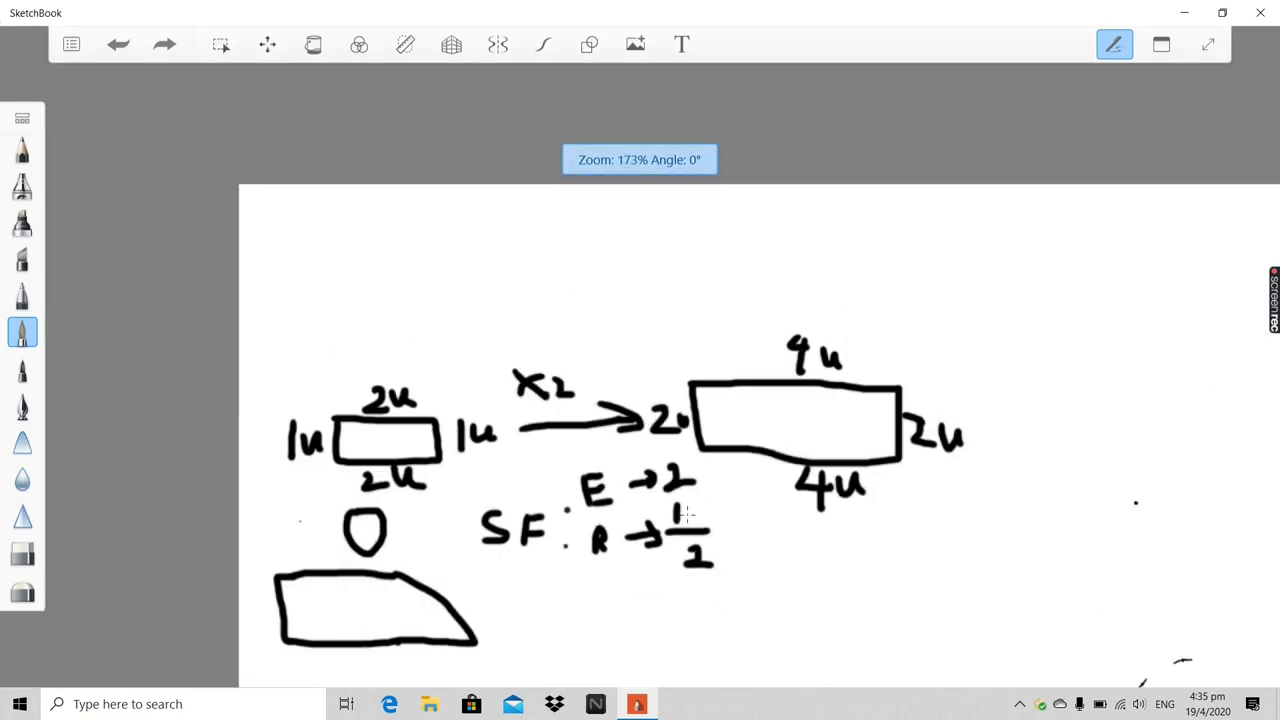
scroll(722, 612, up, 4)
scroll(720, 606, down, 5)
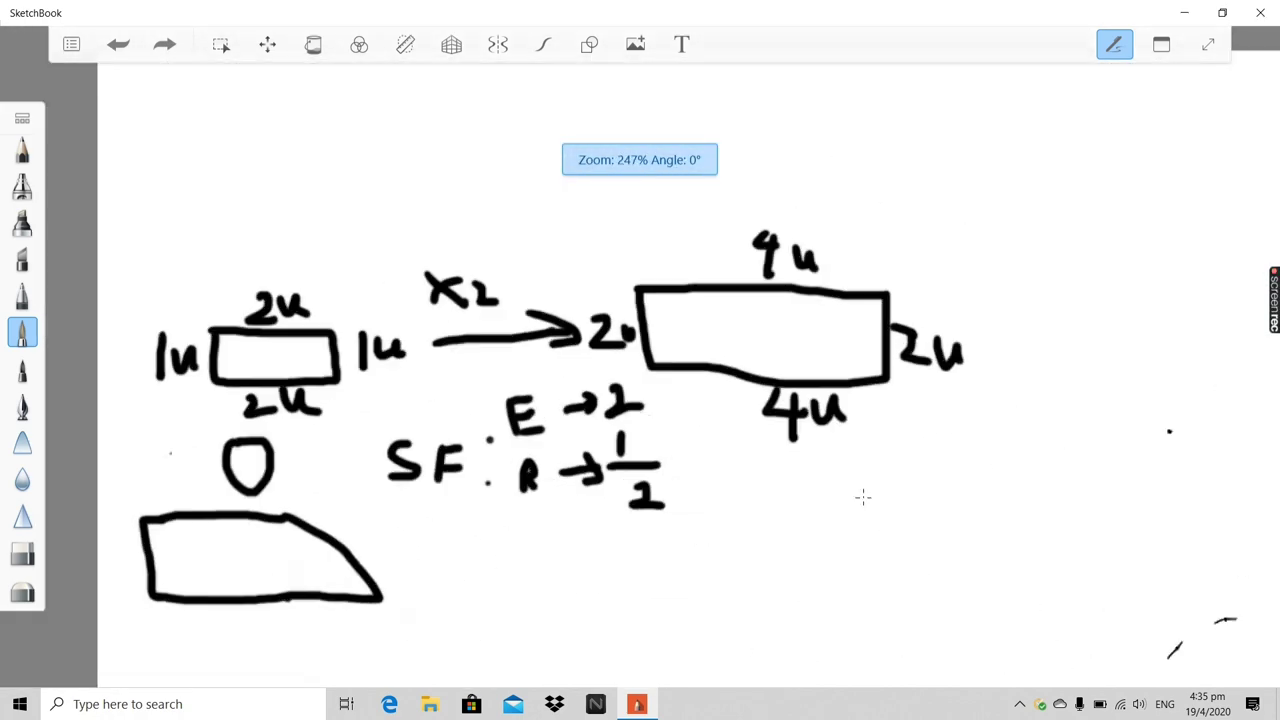
scroll(863, 497, up, 4)
scroll(863, 497, down, 5)
scroll(674, 505, up, 4)
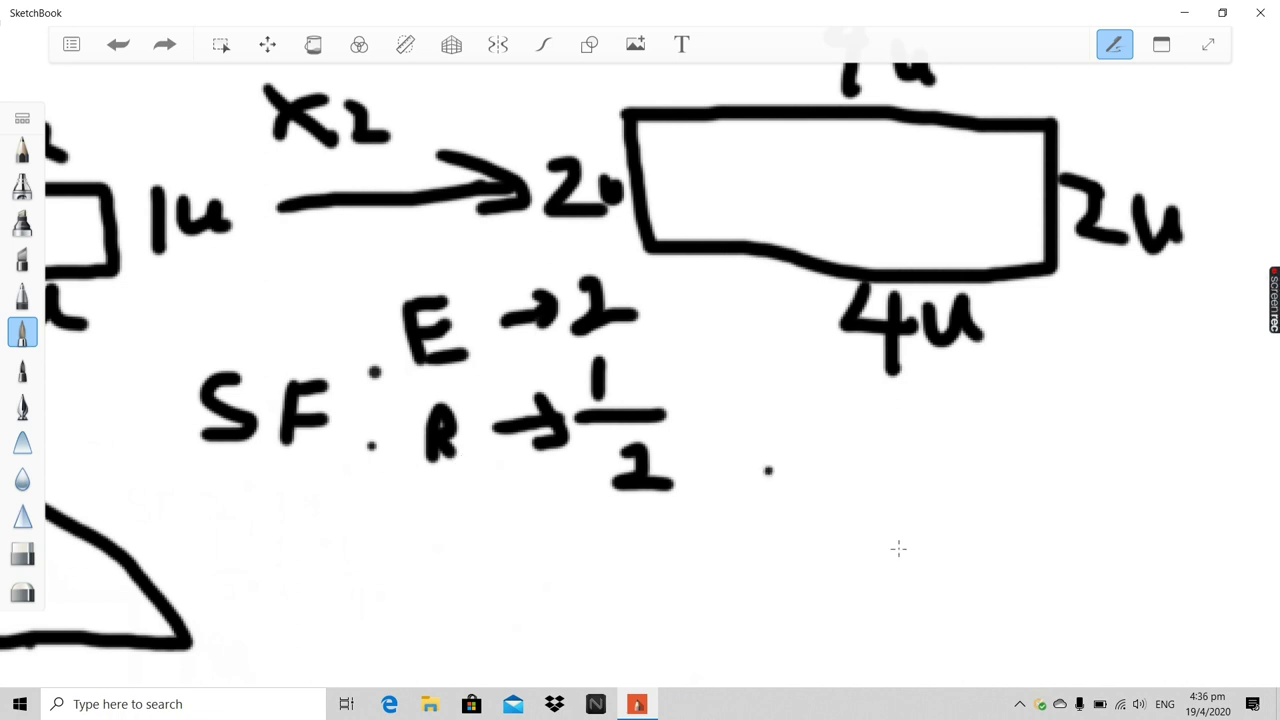
scroll(834, 566, down, 5)
scroll(703, 529, up, 7)
scroll(586, 560, down, 3)
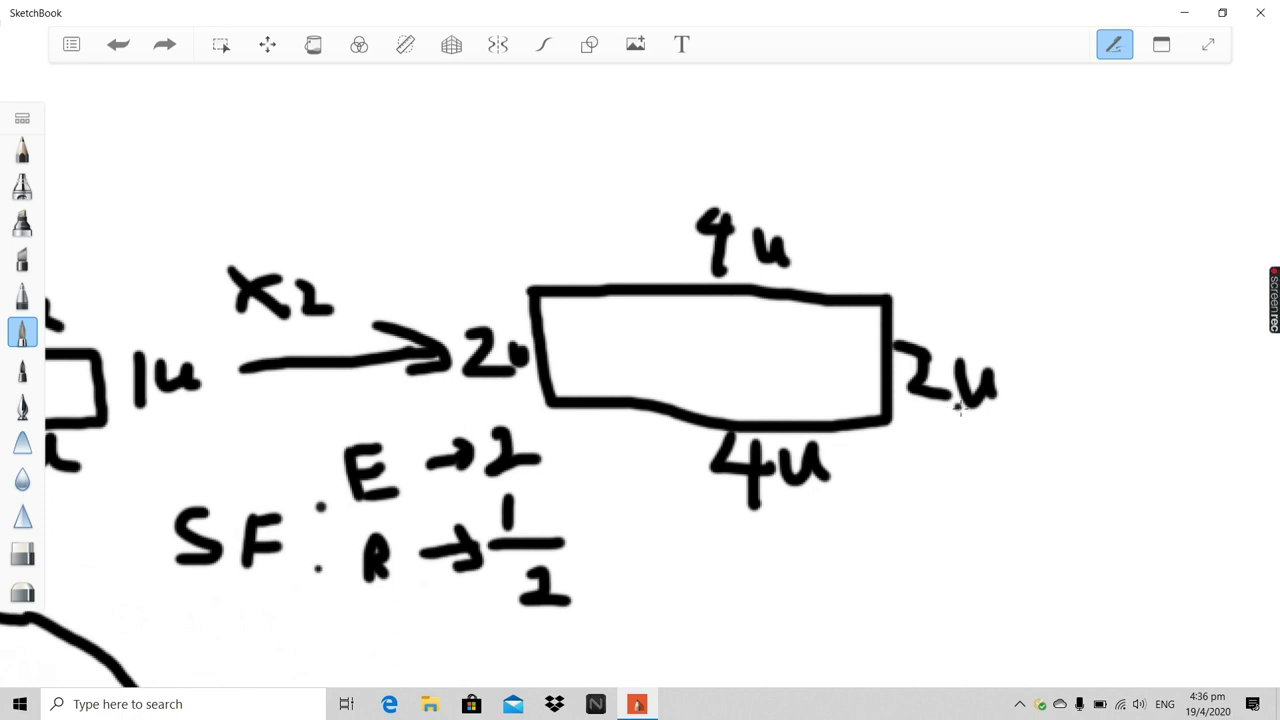
Review the whole drawing, comparing both labelled rectangles and the scale-factor note, then the blank area below
scroll(900, 445, down, 4)
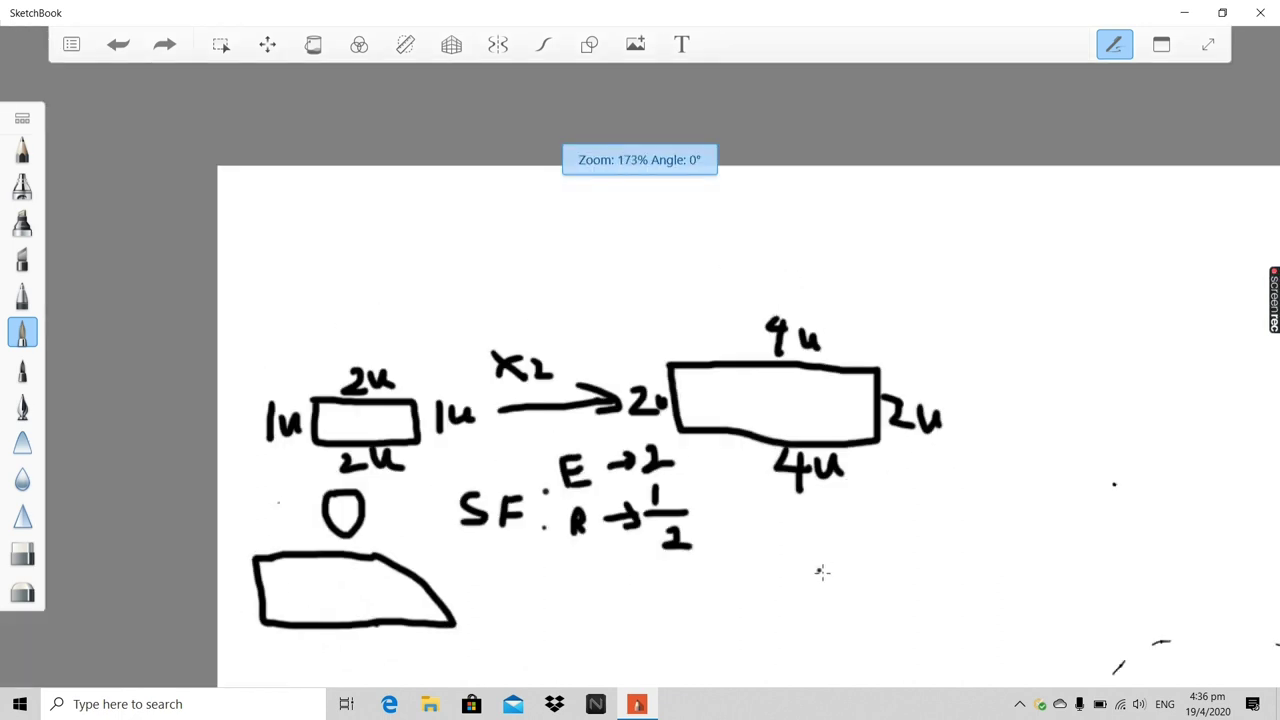
scroll(818, 565, up, 4)
scroll(800, 527, up, 3)
scroll(700, 510, down, 2)
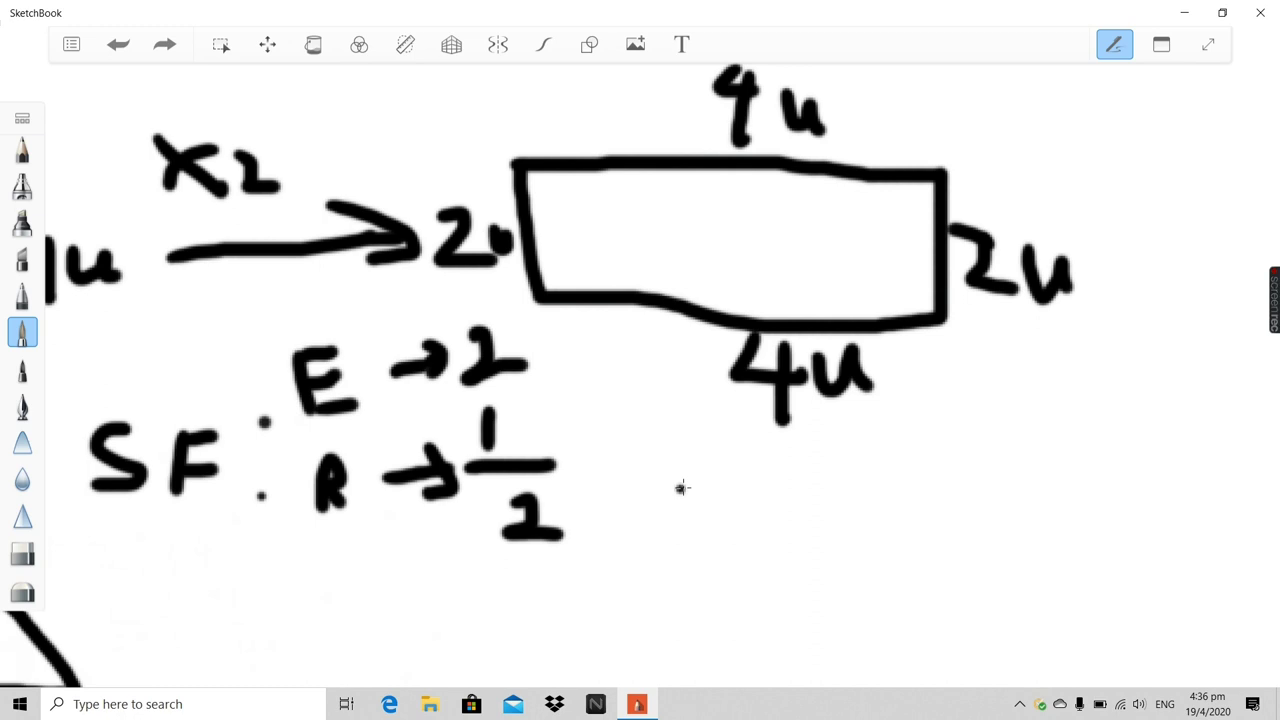
scroll(650, 524, down, 5)
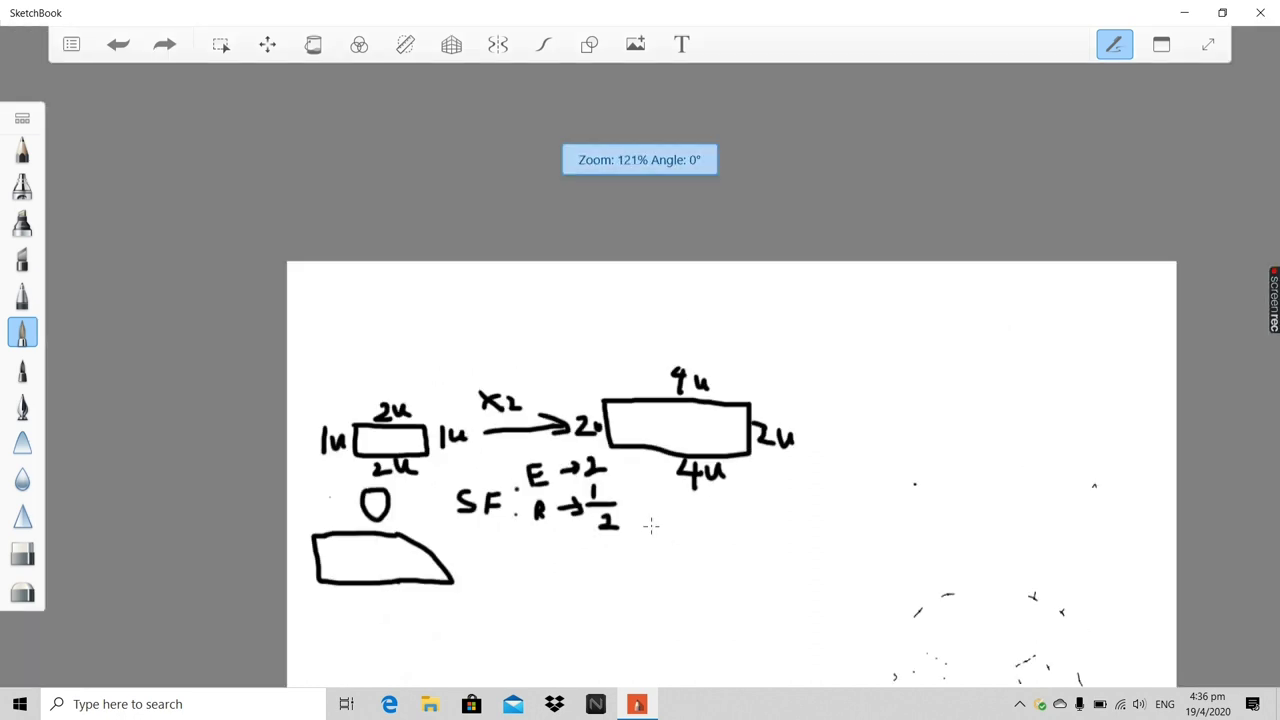
scroll(566, 571, down, 2)
scroll(557, 617, up, 5)
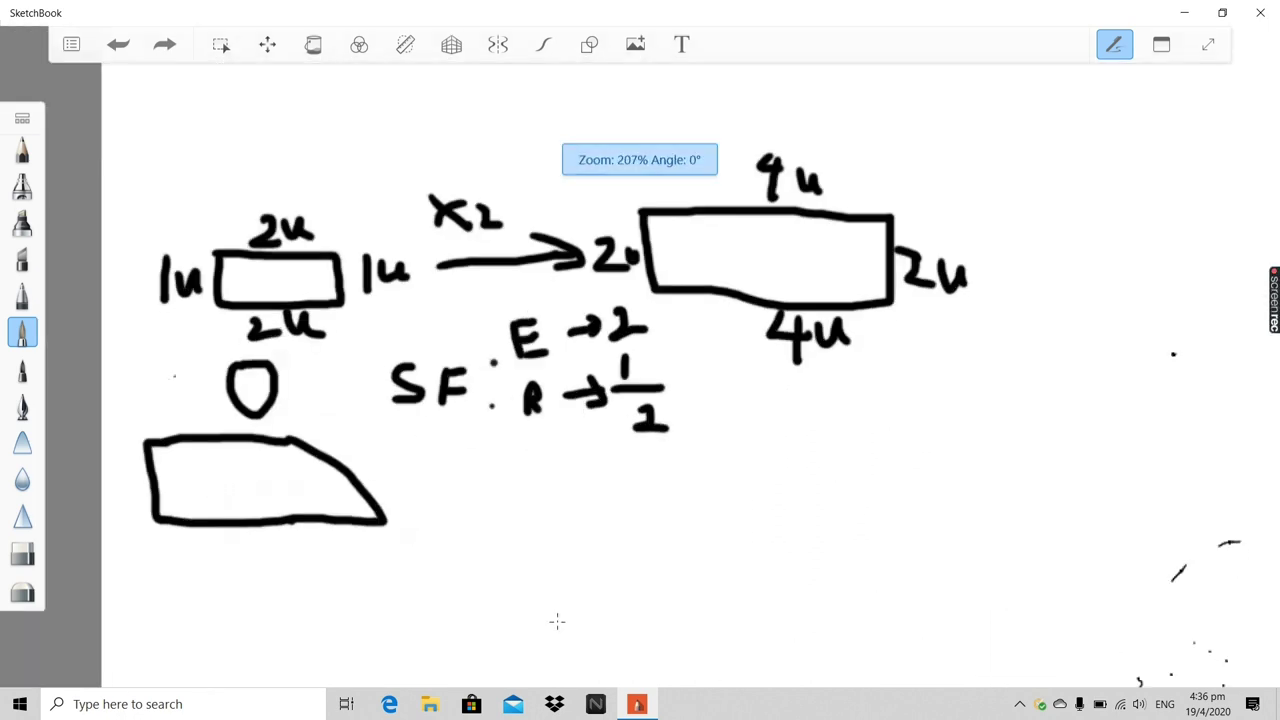
scroll(521, 498, down, 3)
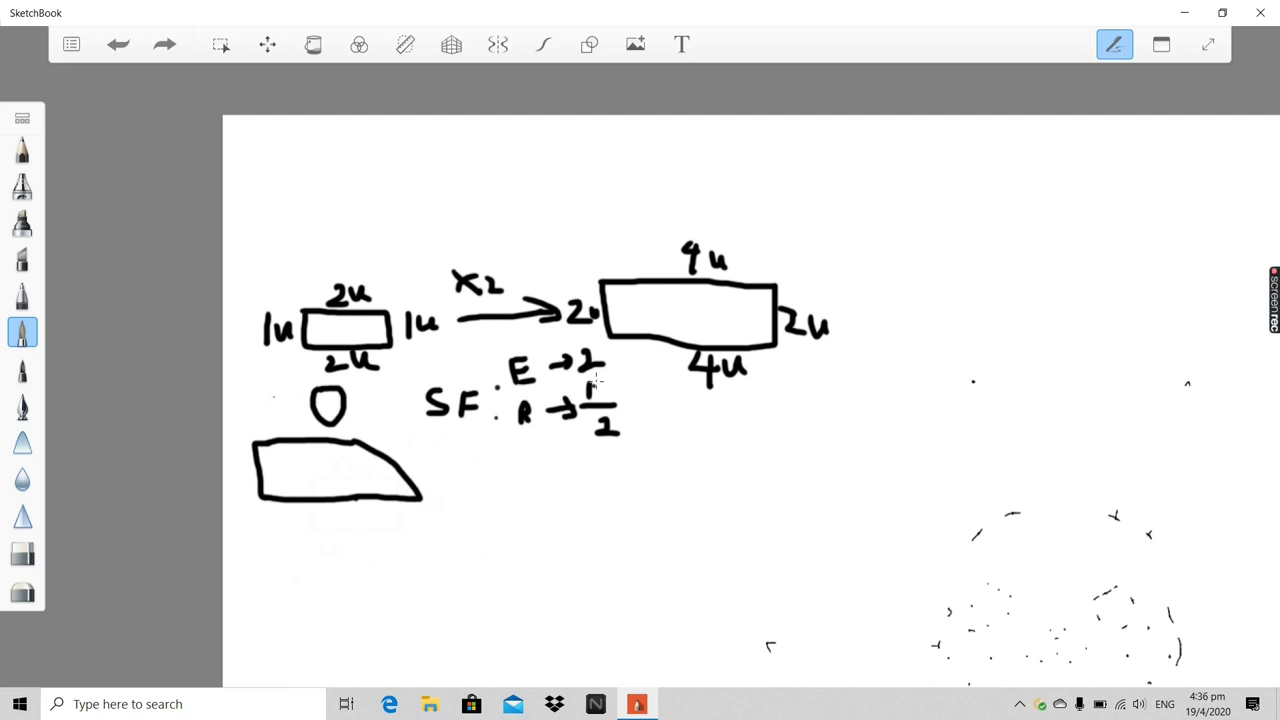
scroll(518, 418, up, 4)
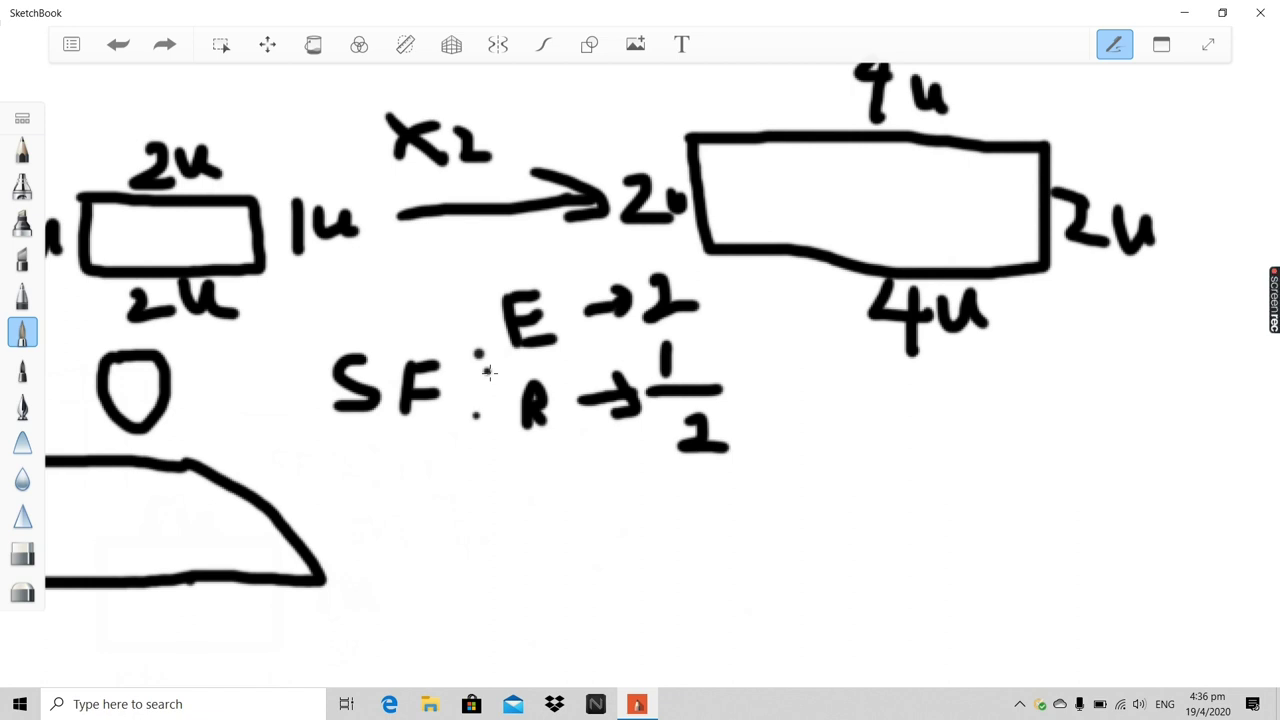
scroll(488, 372, down, 5)
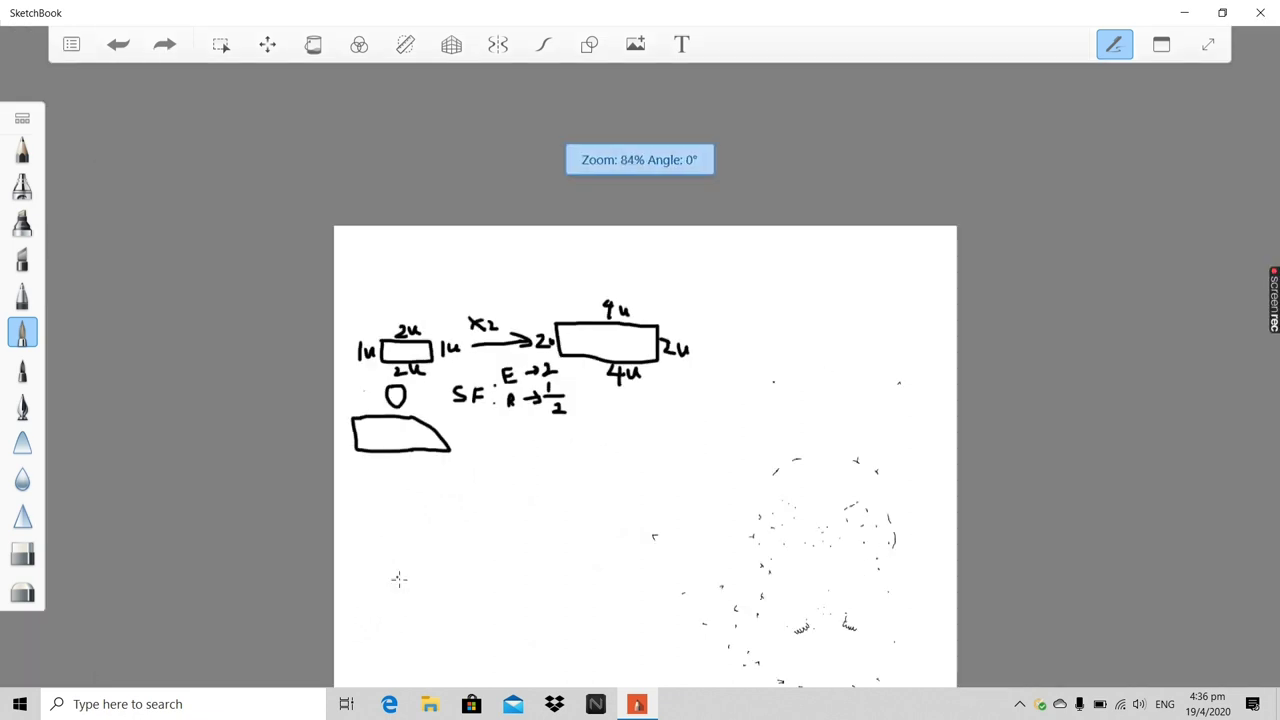
scroll(398, 578, up, 10)
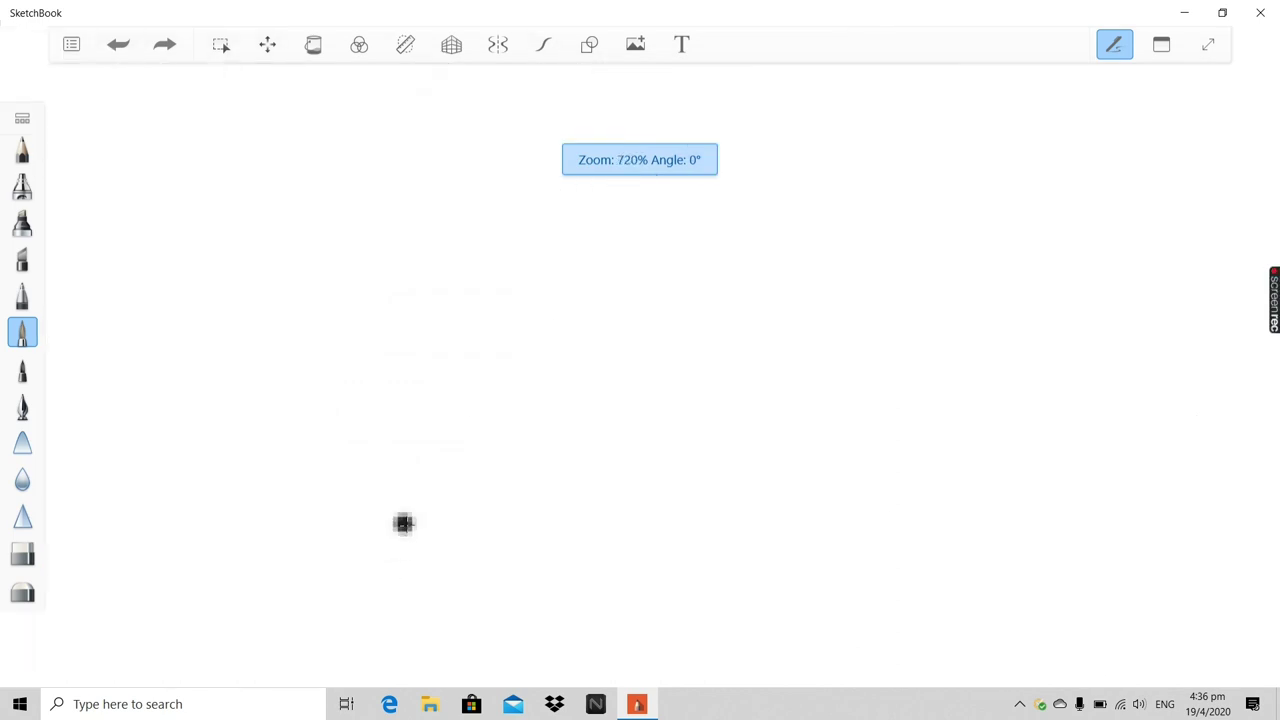
Draw an X in the blank area below the trapezoid and sketch a freehand rectangular frame around it
drag(397, 440, 598, 648)
mouse_move(600, 440)
mouse_down()
mouse_move(520, 463)
mouse_move(342, 606)
mouse_up()
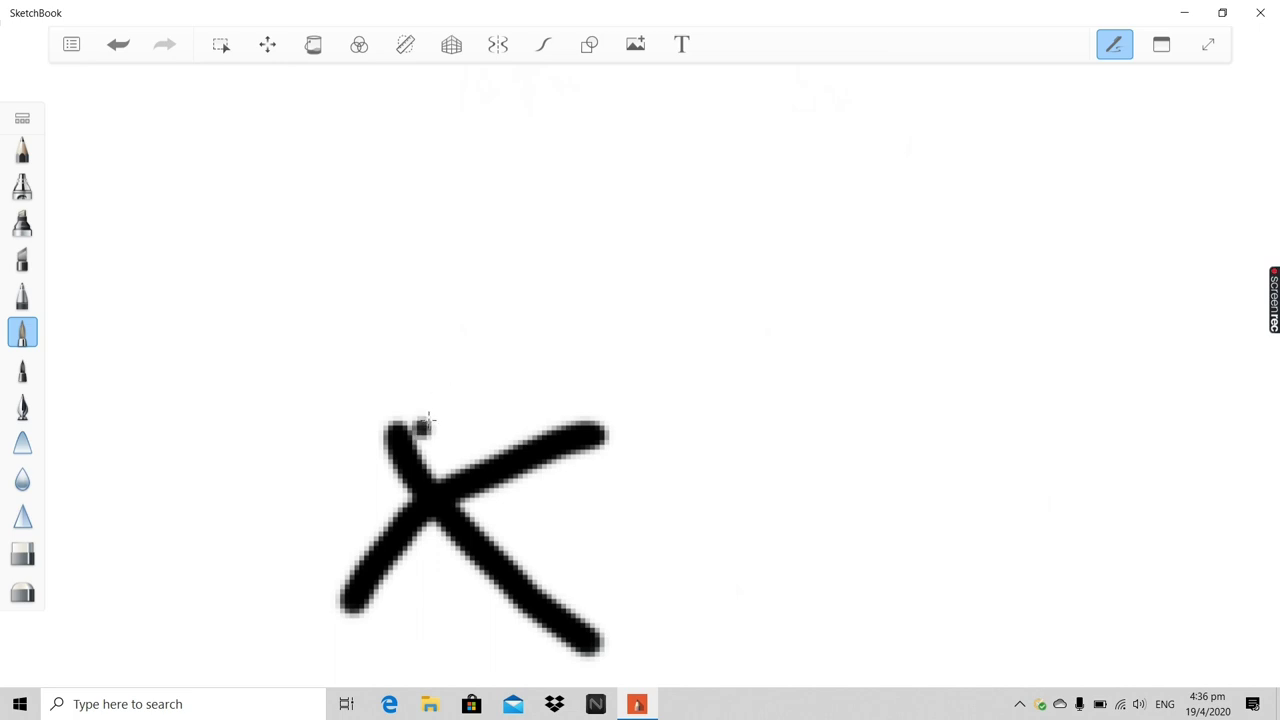
scroll(434, 420, down, 3)
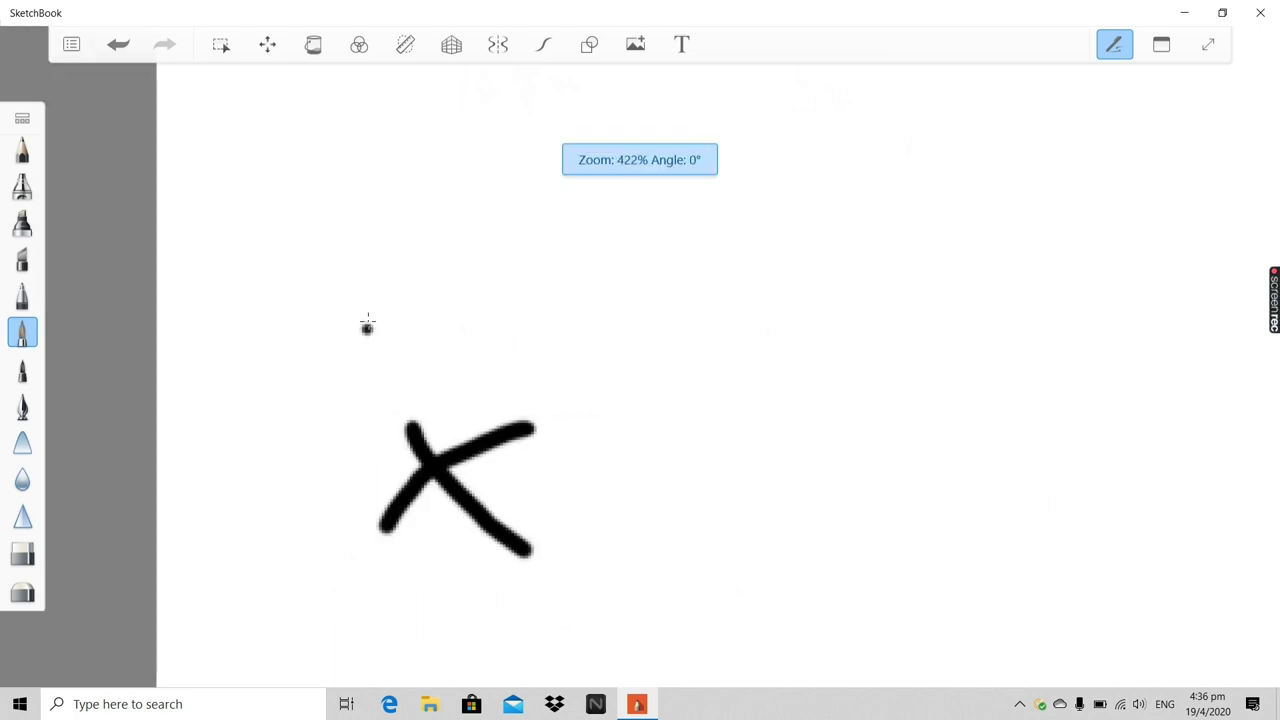
mouse_move(218, 182)
mouse_down()
mouse_move(392, 200)
mouse_move(914, 200)
mouse_move(883, 563)
mouse_move(851, 716)
mouse_up()
scroll(848, 569, down, 3)
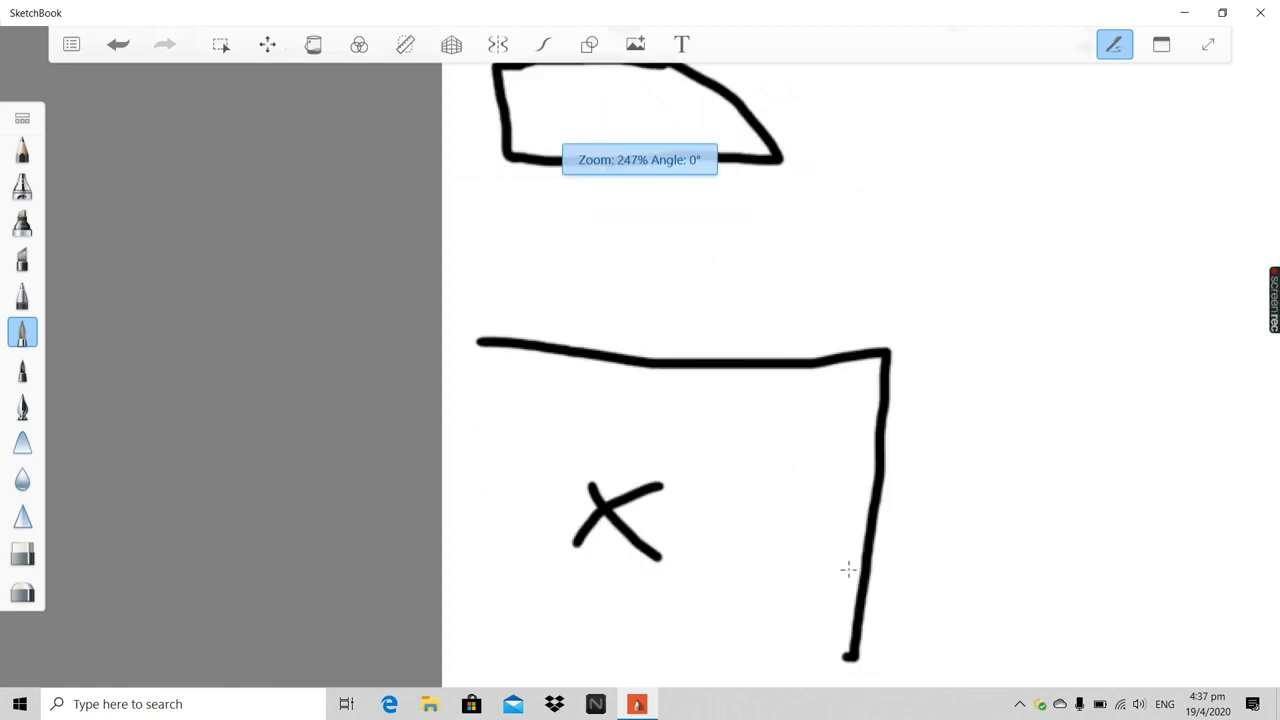
scroll(848, 569, down, 1)
mouse_move(848, 641)
mouse_down()
mouse_move(849, 695)
mouse_move(638, 673)
mouse_move(442, 673)
mouse_up()
click(550, 333)
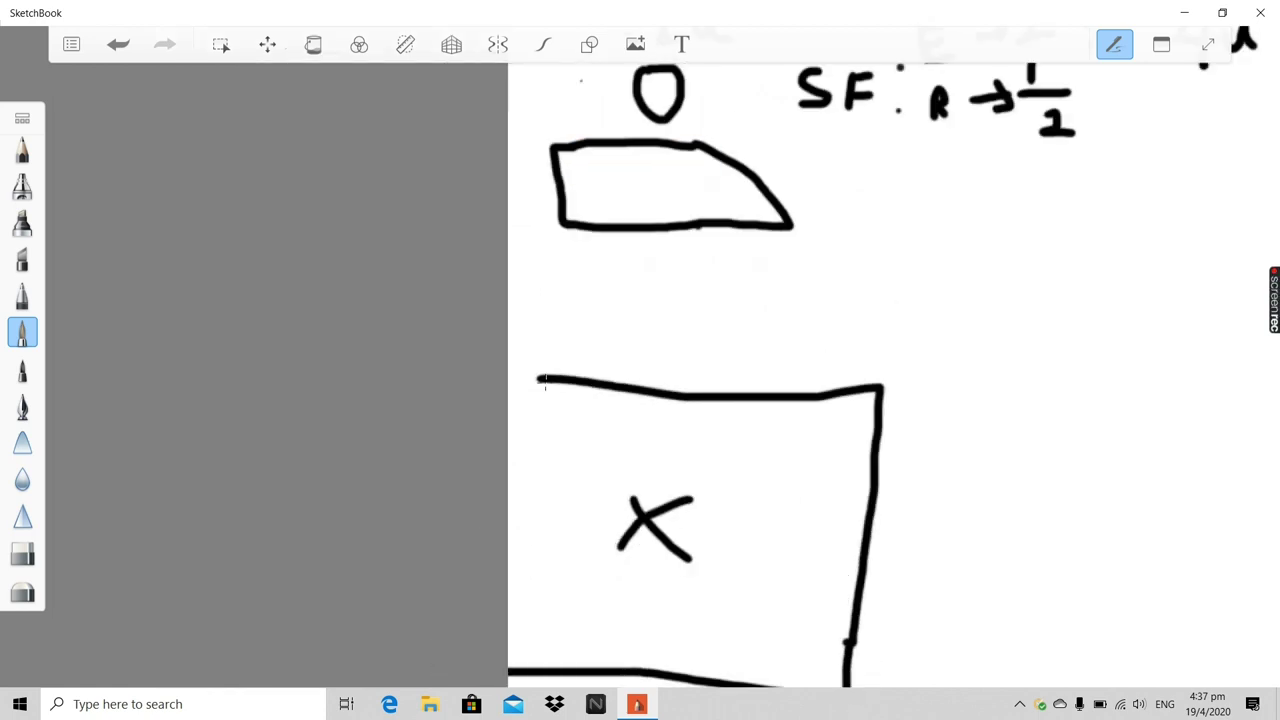
Undo the freehand frame lines and both strokes of the X
click(118, 46)
click(118, 46)
click(118, 46)
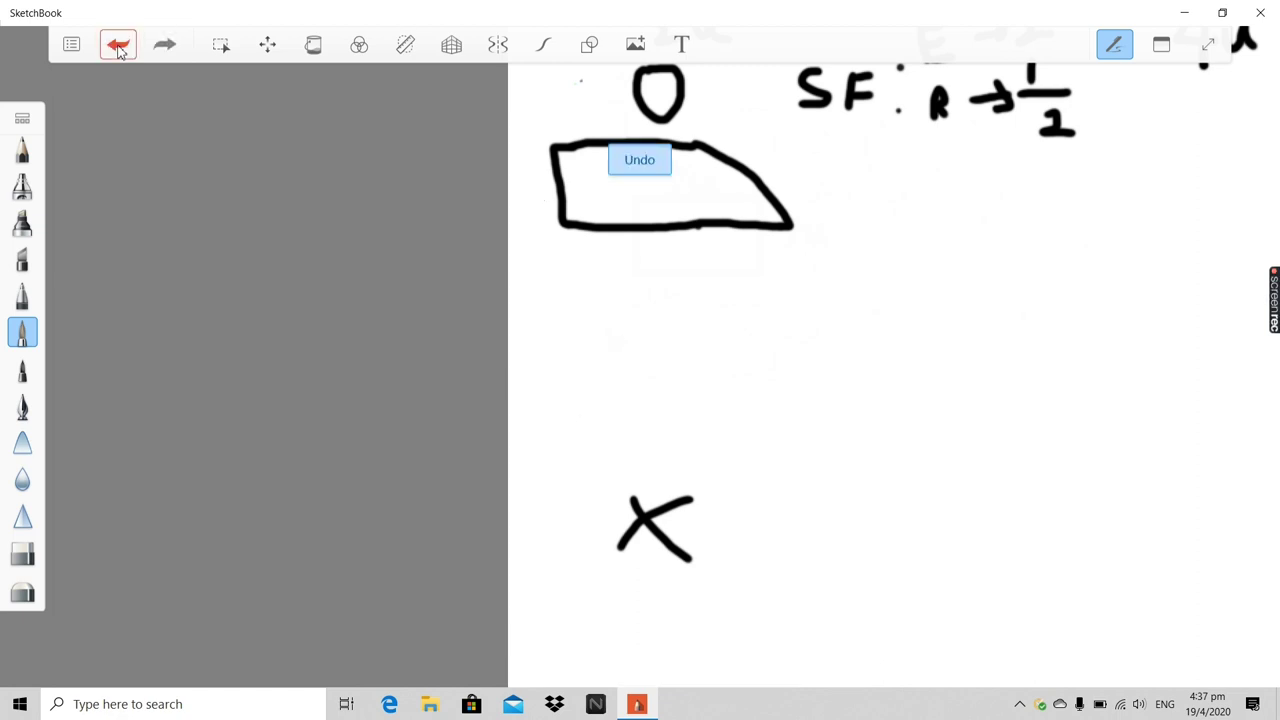
click(118, 46)
click(118, 46)
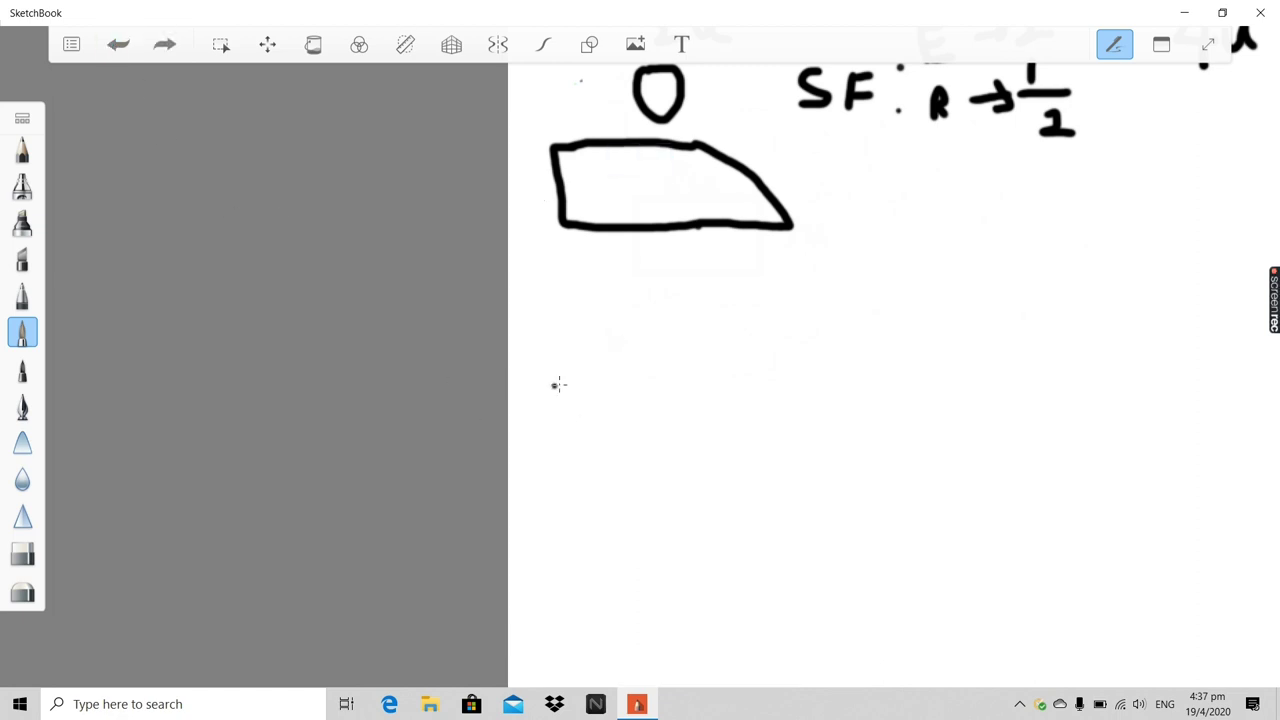
Draw a large freehand rectangle below the trapezoid, with its horizontal sides running out to the canvas edge
mouse_move(543, 372)
mouse_down()
mouse_move(826, 382)
mouse_move(1186, 364)
mouse_move(1178, 610)
mouse_up()
scroll(1171, 603, down, 5)
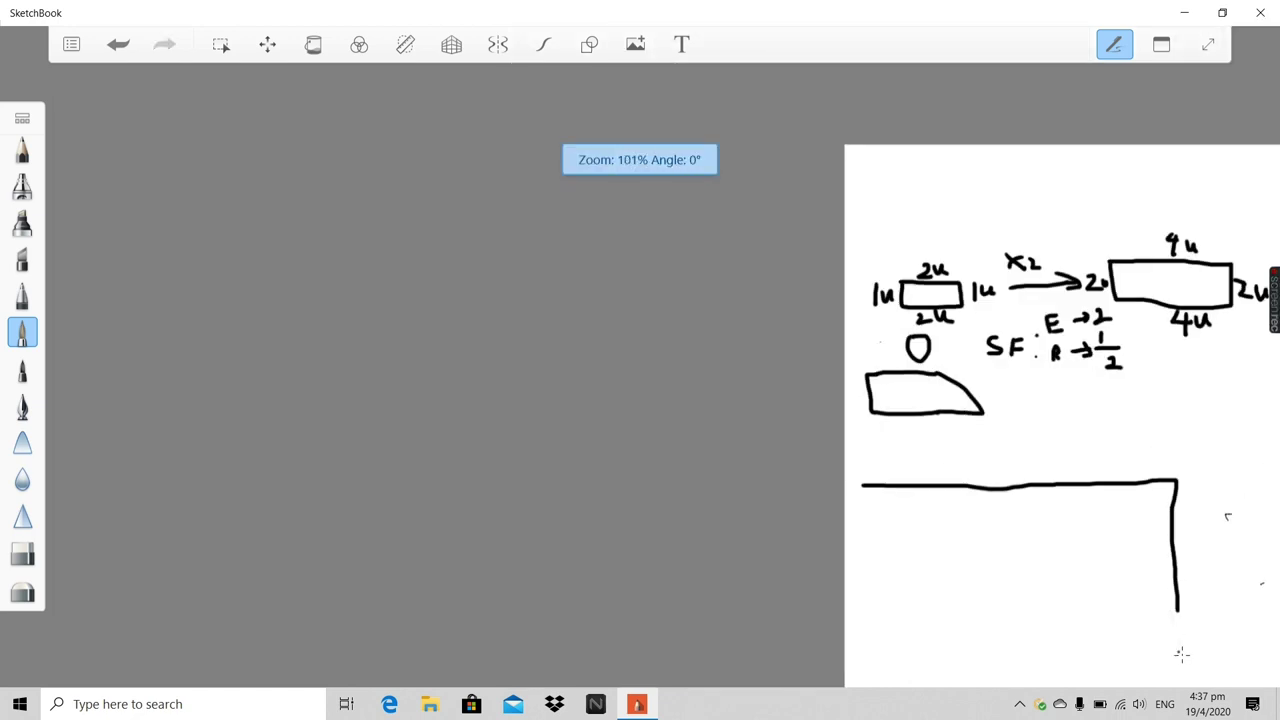
scroll(1181, 654, up, 3)
mouse_move(1178, 560)
mouse_down()
mouse_move(1173, 668)
mouse_move(954, 679)
mouse_move(502, 660)
mouse_up()
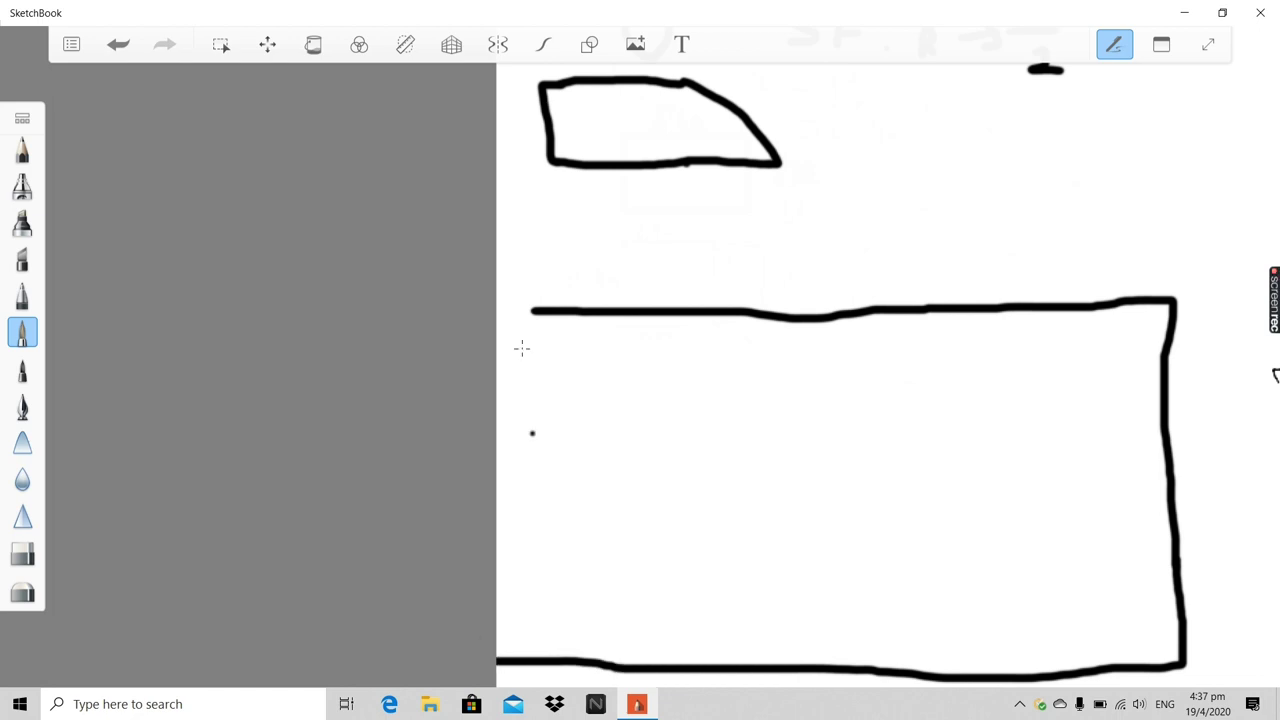
drag(533, 311, 497, 318)
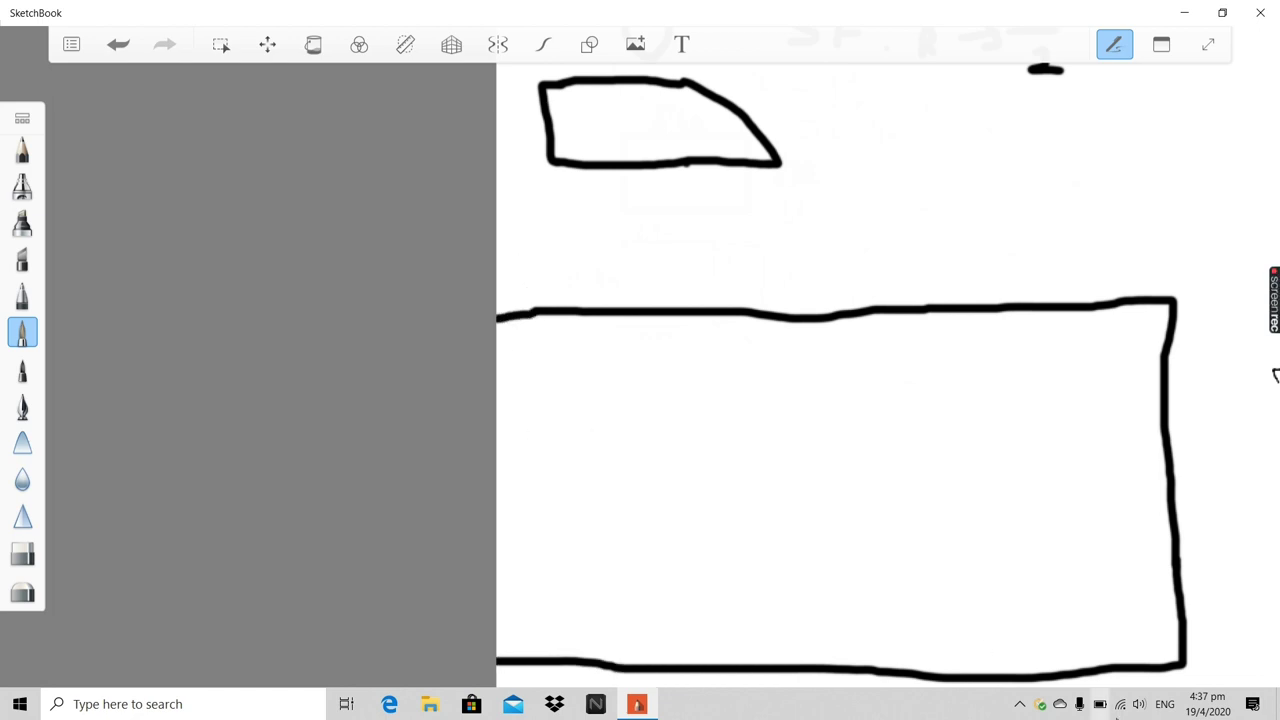
Draw an X inside the large rectangle, close to its lower side
scroll(1114, 631, up, 5)
scroll(686, 594, down, 4)
scroll(631, 537, up, 5)
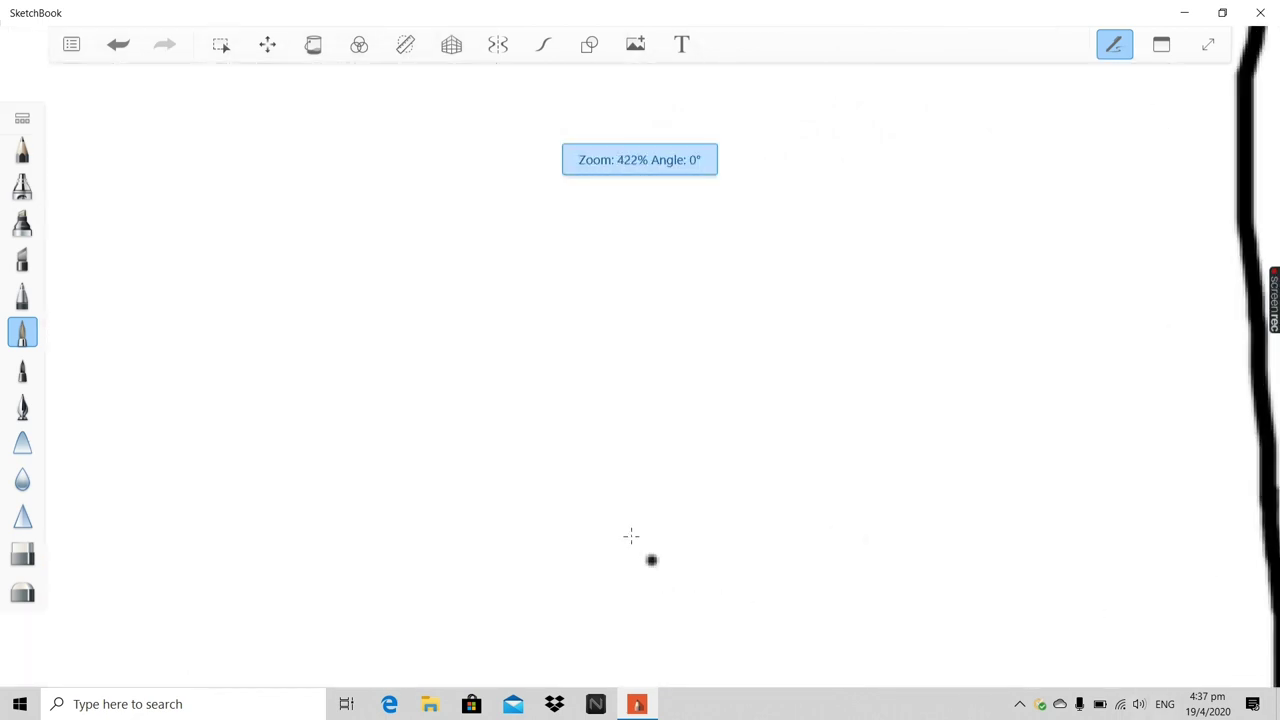
mouse_move(553, 468)
mouse_down()
mouse_move(619, 564)
mouse_move(738, 670)
mouse_up()
mouse_move(710, 461)
mouse_down()
mouse_move(543, 595)
mouse_move(503, 640)
mouse_up()
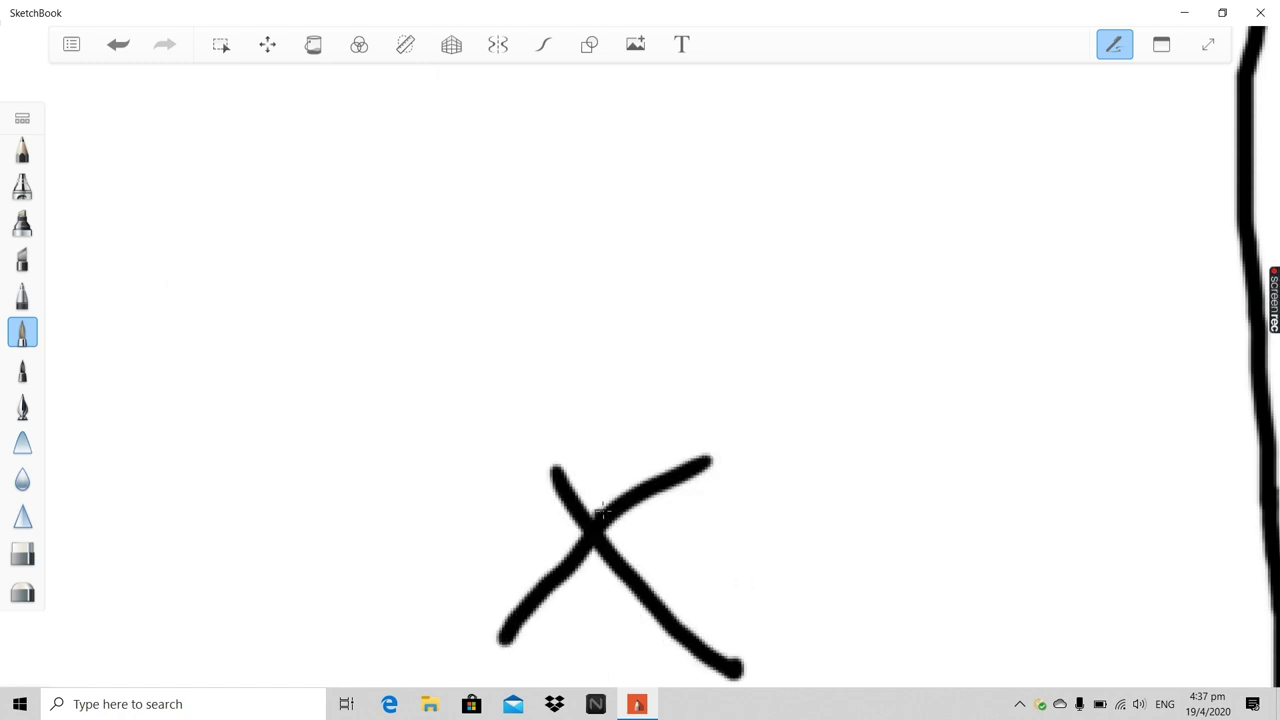
scroll(598, 518, down, 4)
scroll(600, 515, up, 4)
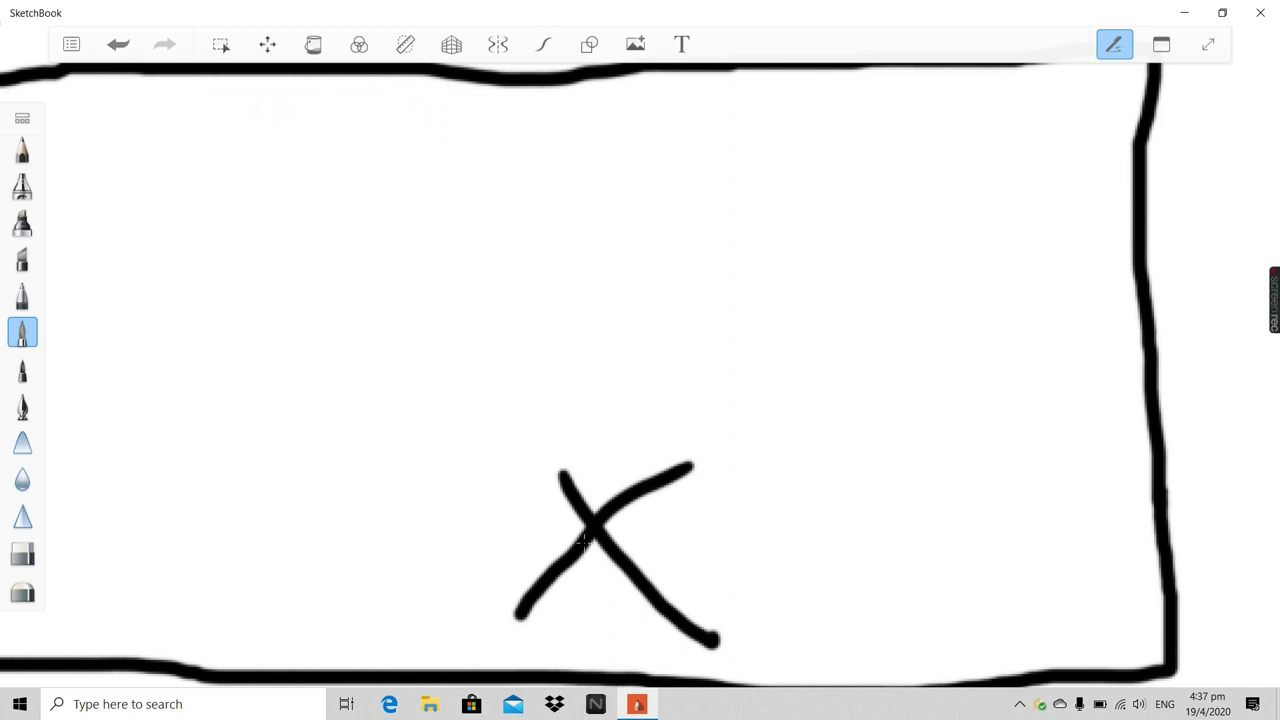
Sketch a rounded loop, short strokes and a wavy line crossing the large rectangle's vertical side above the X
scroll(557, 491, down, 2)
scroll(387, 352, up, 1)
mouse_move(372, 352)
mouse_down()
mouse_move(347, 371)
mouse_move(663, 318)
mouse_move(1278, 515)
mouse_up()
drag(548, 464, 350, 537)
mouse_move(312, 660)
mouse_down()
mouse_move(337, 485)
mouse_move(295, 417)
mouse_move(411, 339)
mouse_move(458, 443)
mouse_move(350, 465)
mouse_up()
click(922, 262)
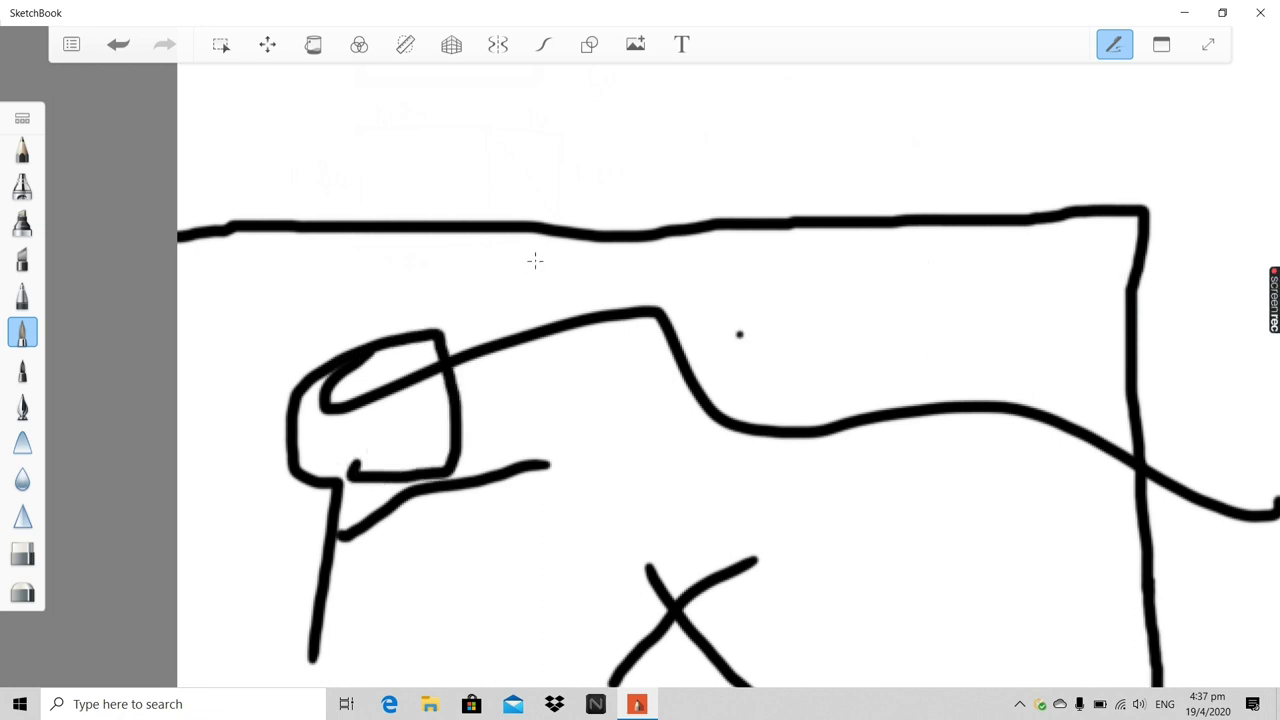
Undo the loop, short strokes and wavy line, keeping the large rectangle and its X
click(120, 46)
click(120, 46)
click(120, 46)
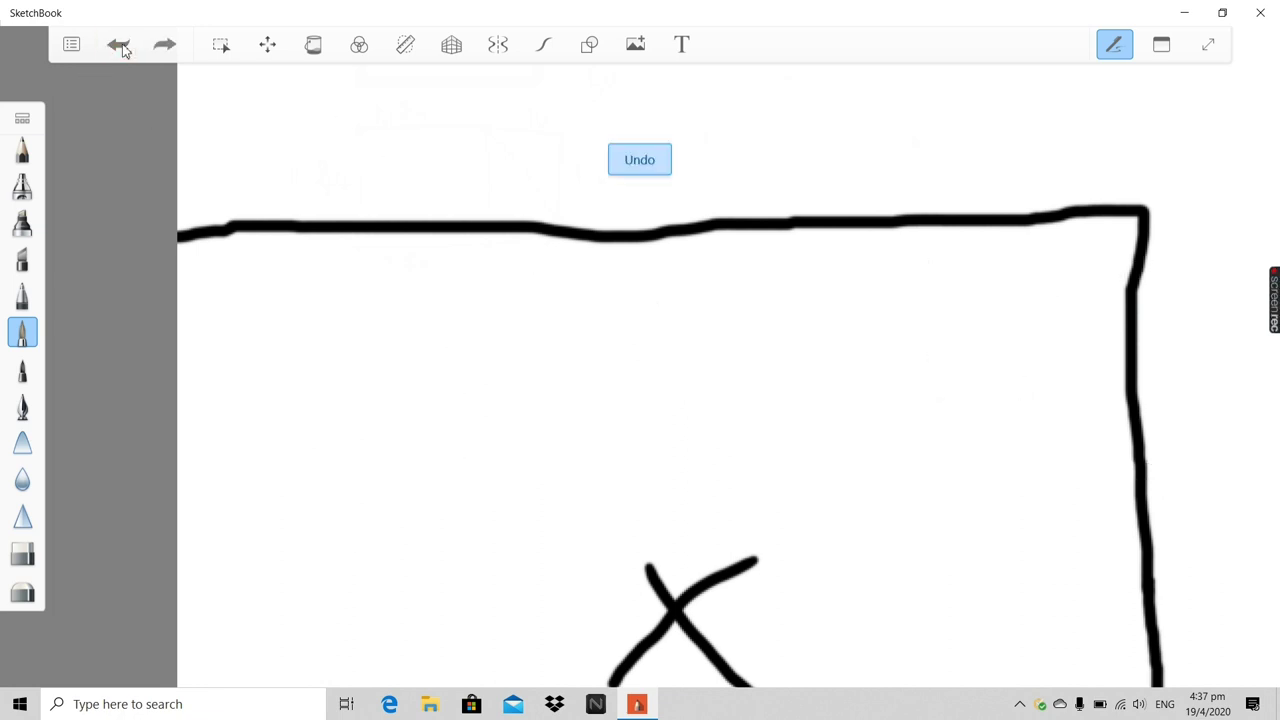
click(120, 46)
click(165, 45)
Examine the X inside the large rectangle at several magnifications, along with the labelled rectangles and scale-factor note above
scroll(760, 497, up, 3)
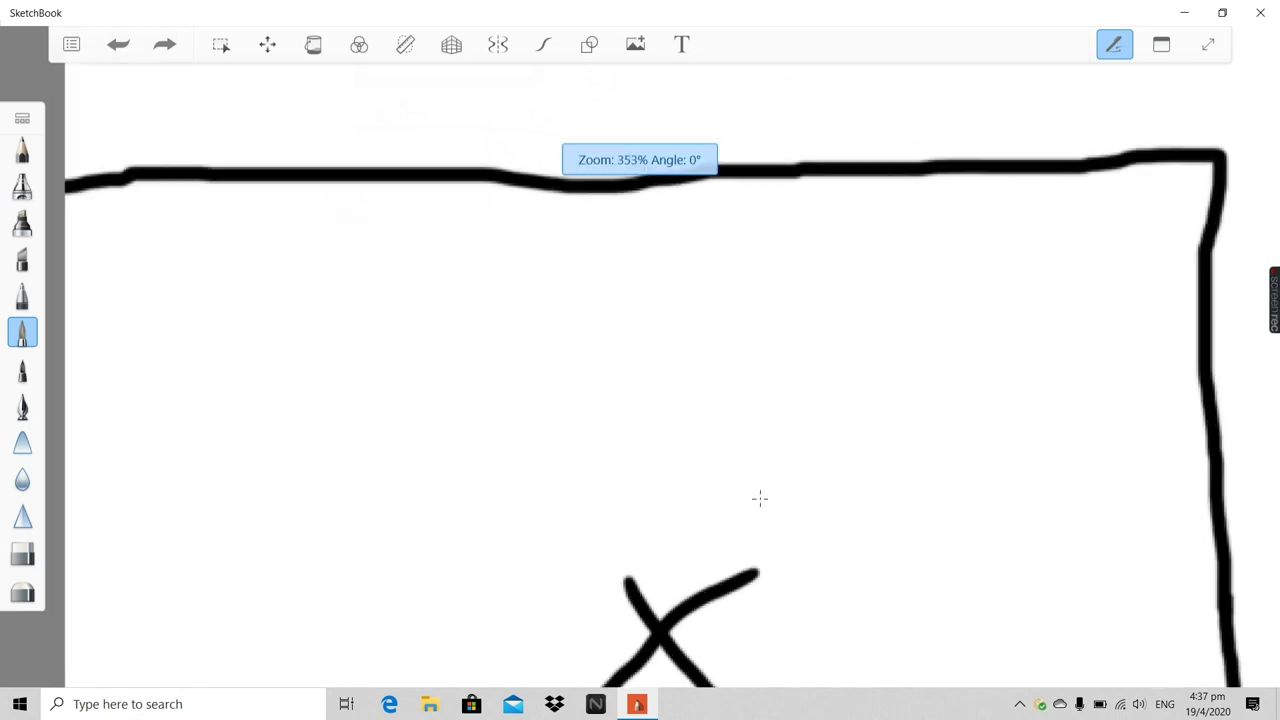
scroll(791, 594, down, 5)
scroll(786, 602, up, 6)
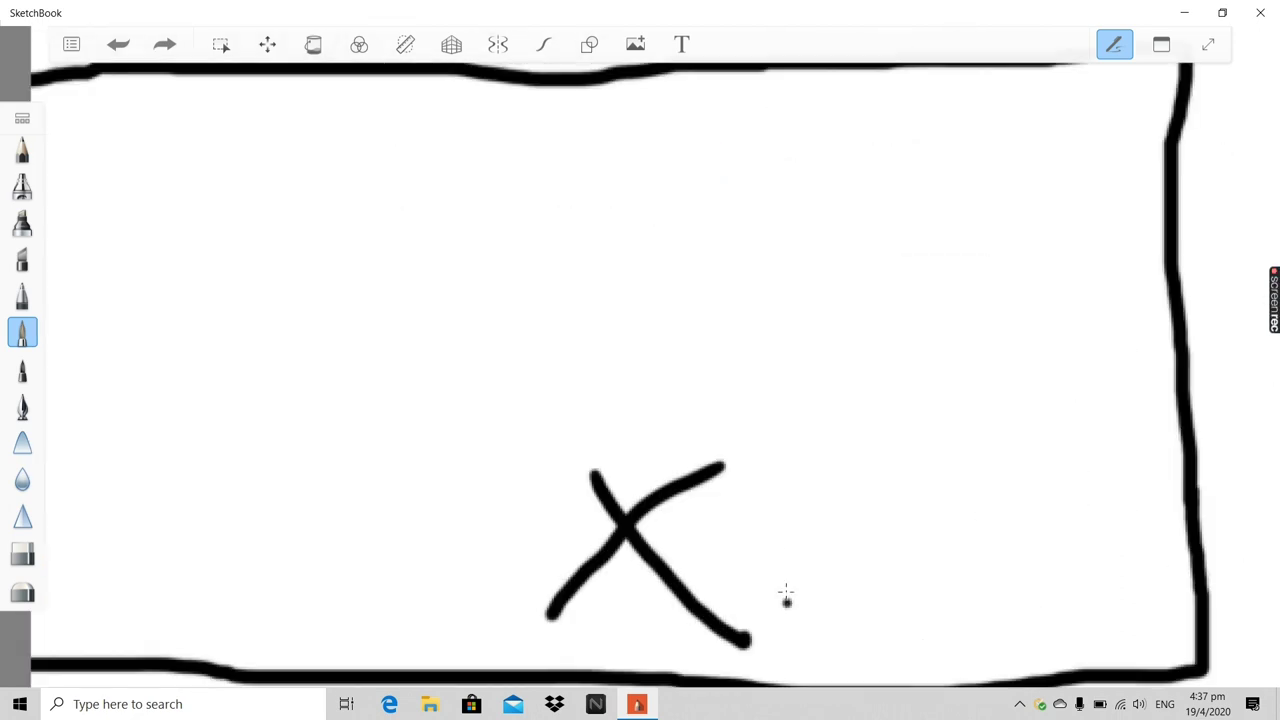
scroll(786, 597, down, 3)
scroll(785, 591, up, 2)
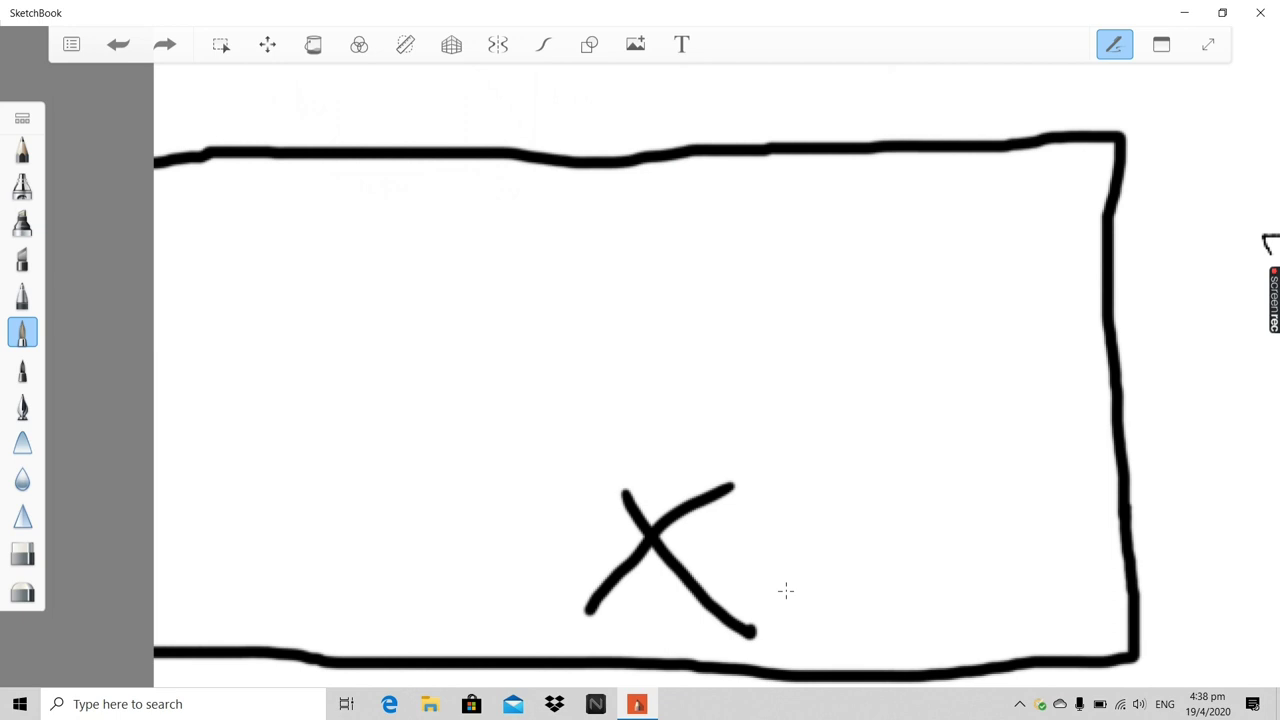
scroll(785, 590, down, 5)
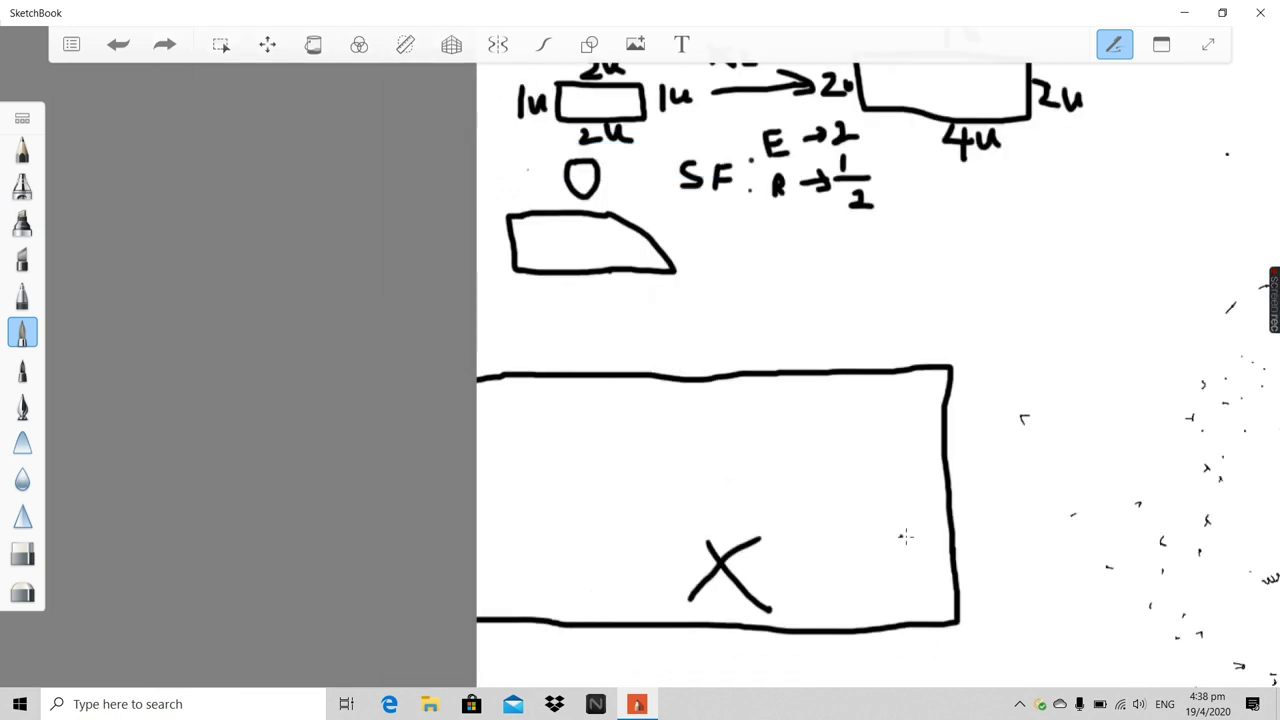
scroll(519, 538, down, 4)
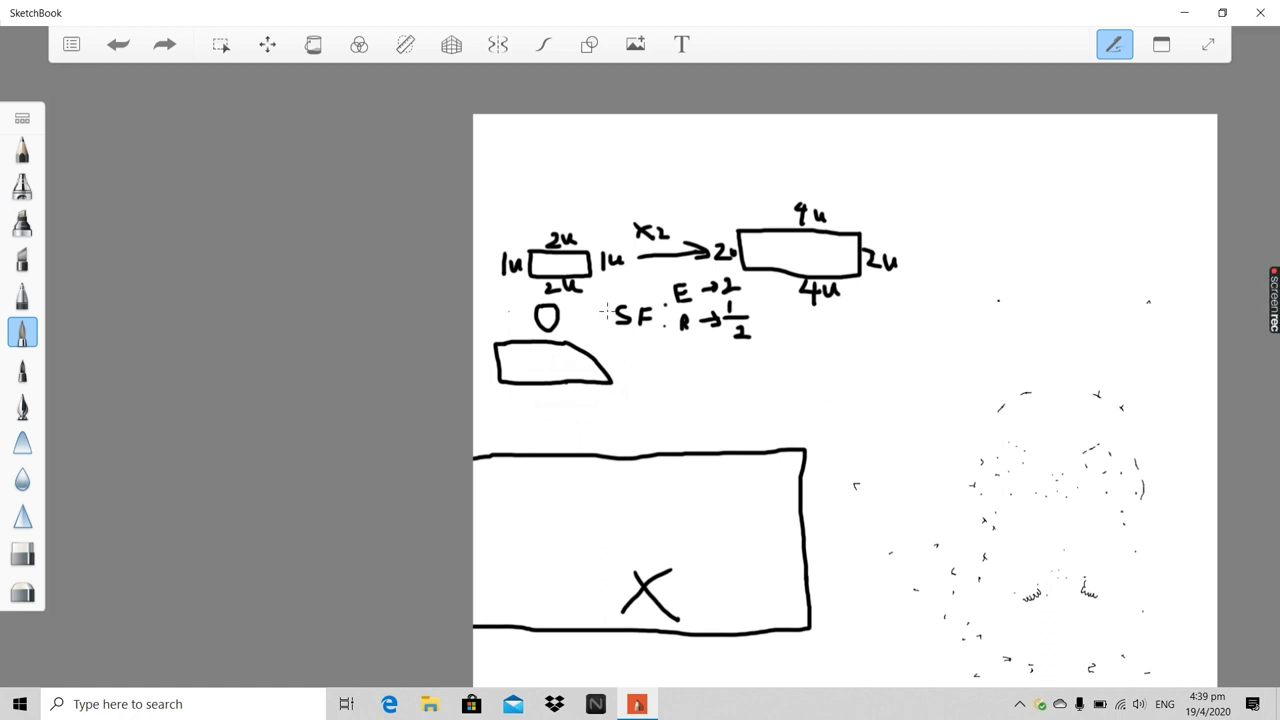
scroll(597, 311, up, 2)
scroll(843, 206, up, 4)
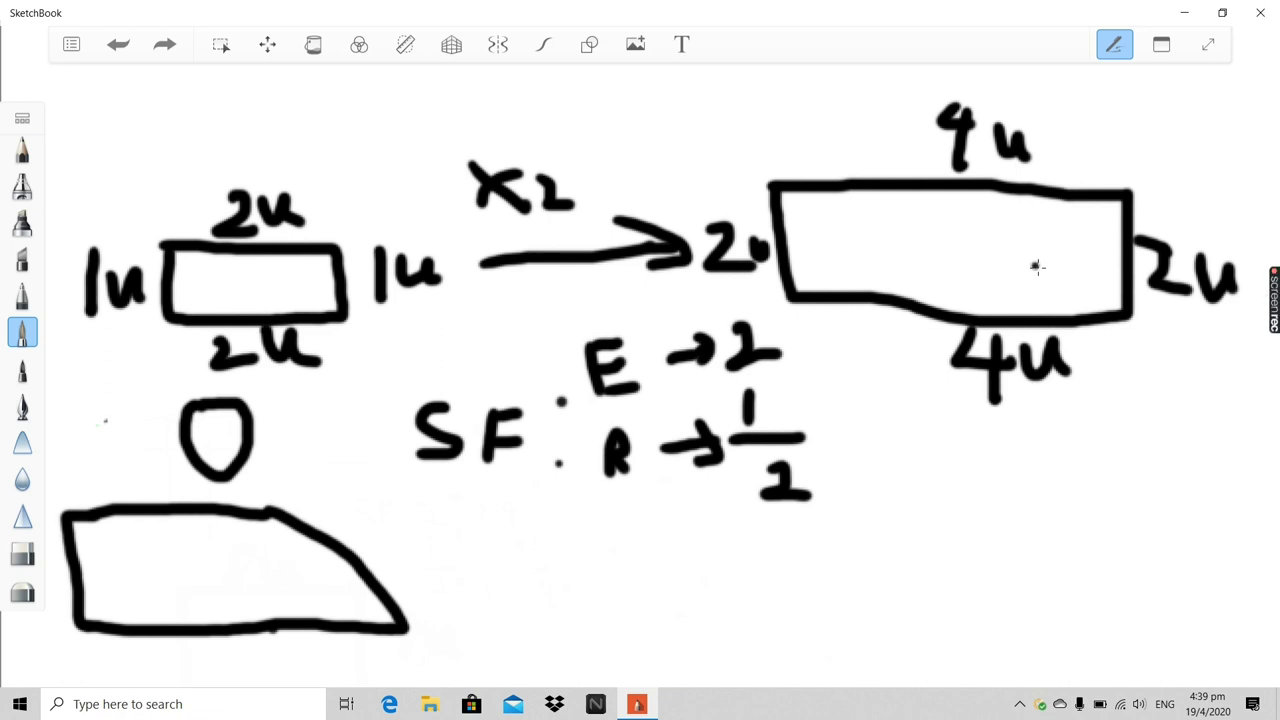
scroll(1137, 409, down, 5)
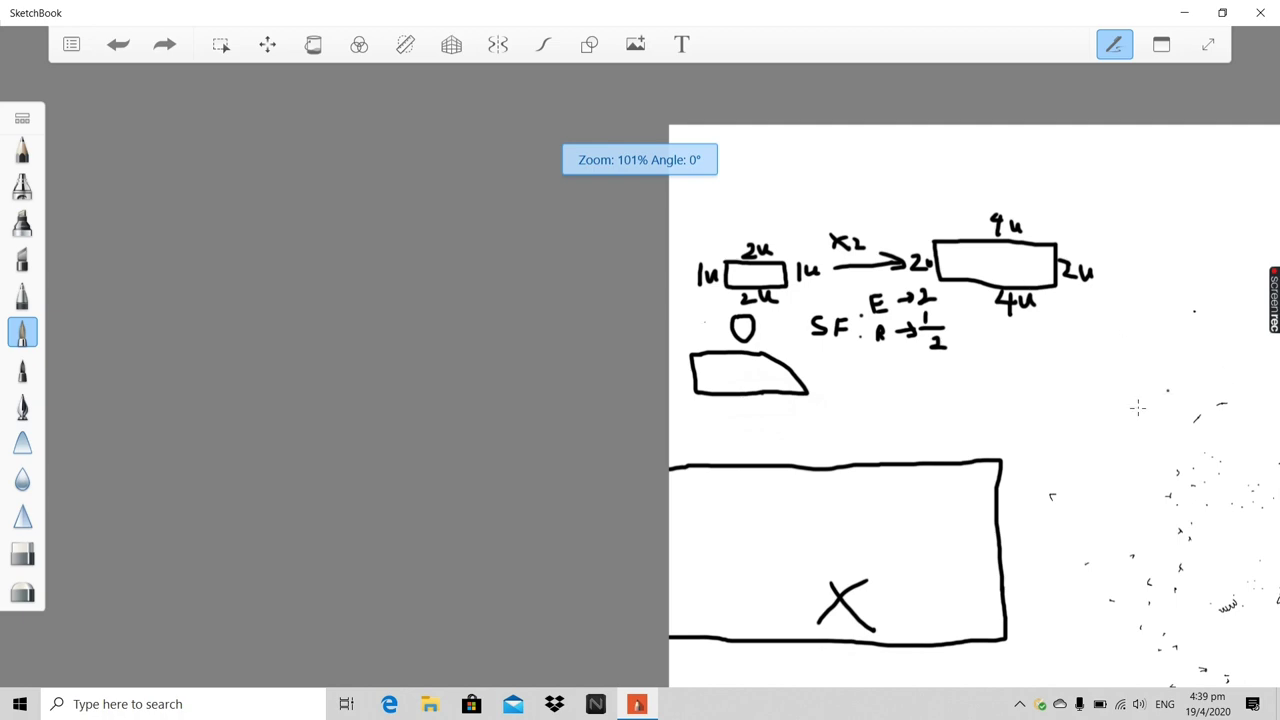
Examine the scattered dots and small marks beside the large rectangle, both close up and within the whole drawing
scroll(1149, 374, down, 3)
scroll(1213, 438, up, 3)
scroll(1213, 438, up, 5)
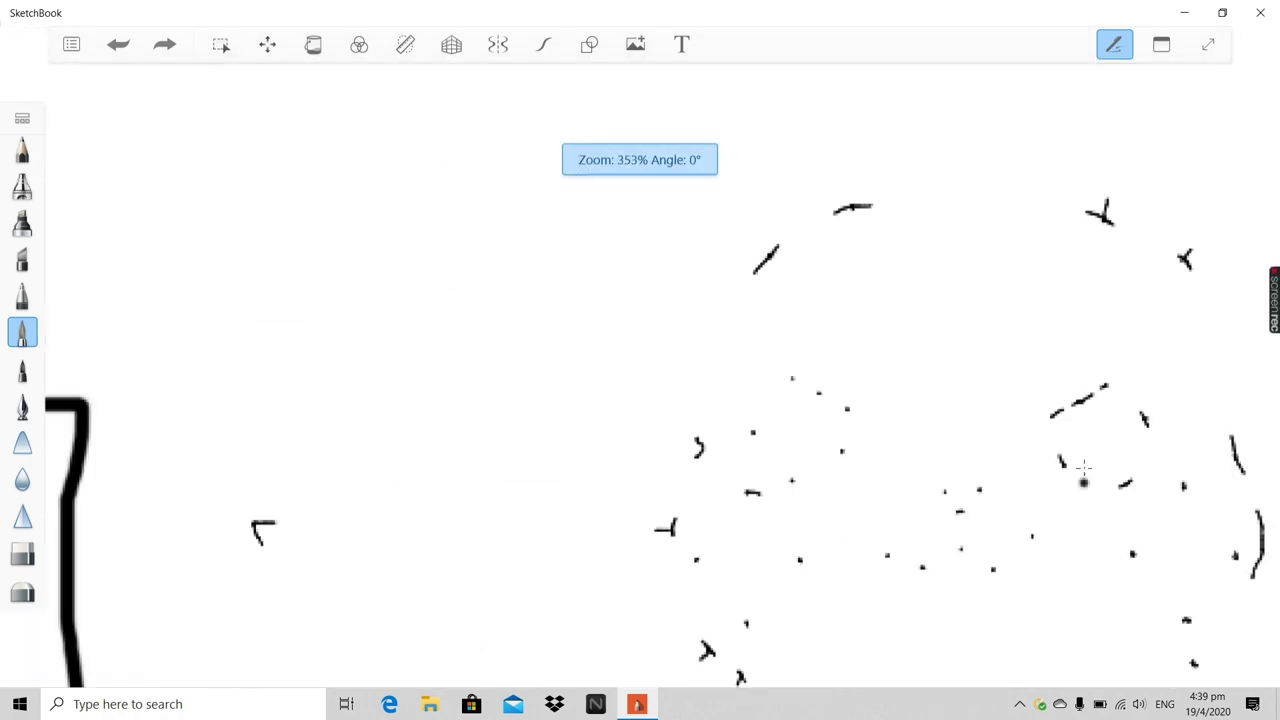
scroll(1083, 477, down, 4)
scroll(1107, 598, up, 5)
scroll(1106, 597, down, 5)
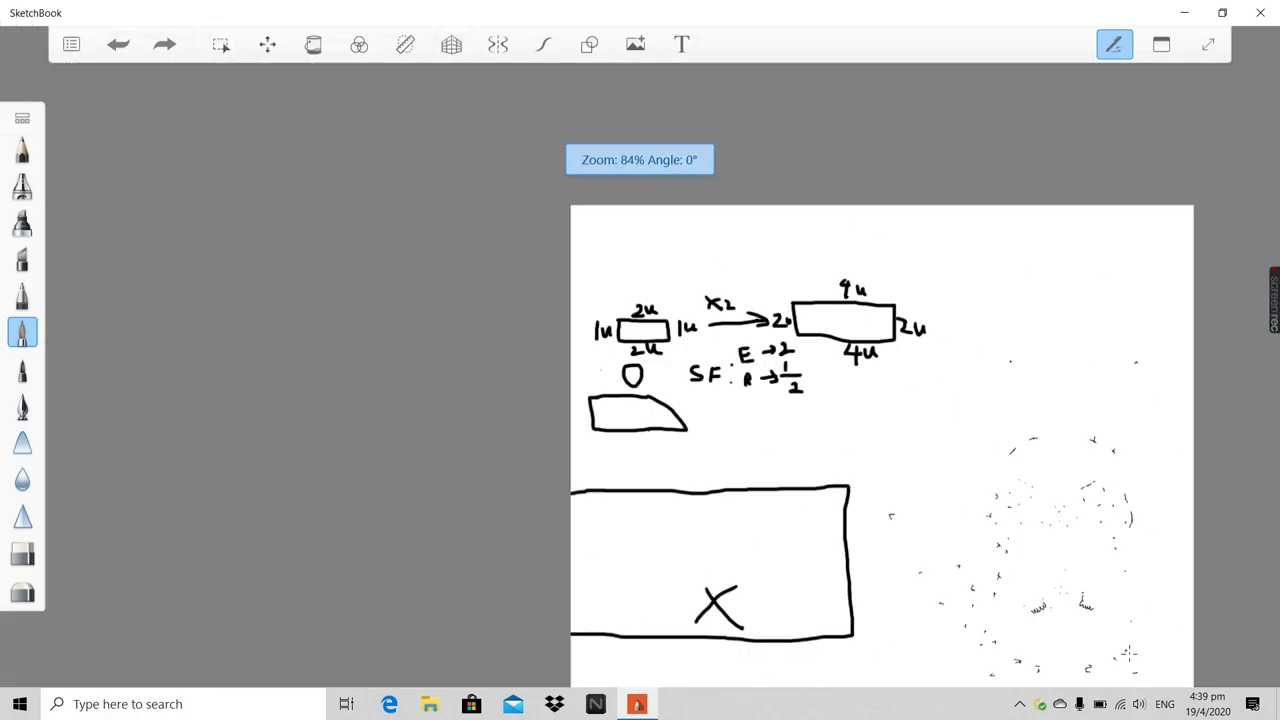
scroll(1126, 651, up, 5)
scroll(1137, 517, down, 5)
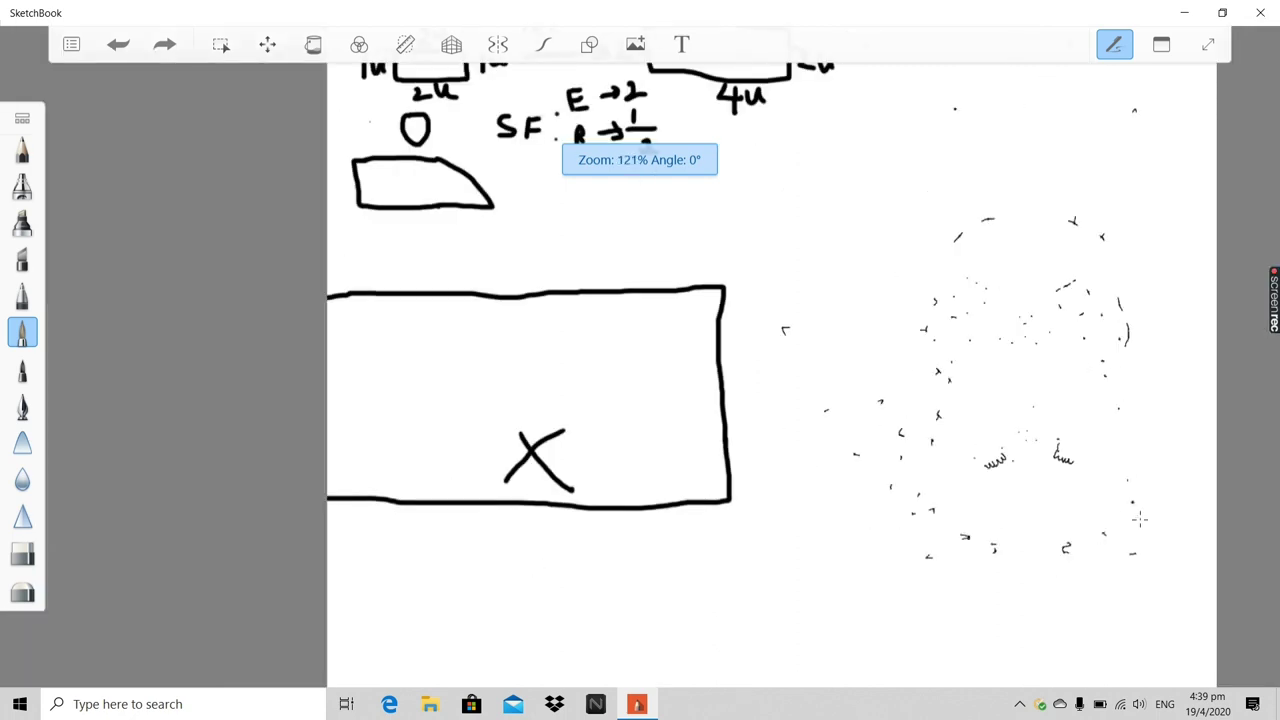
scroll(1139, 519, up, 3)
scroll(1200, 337, down, 4)
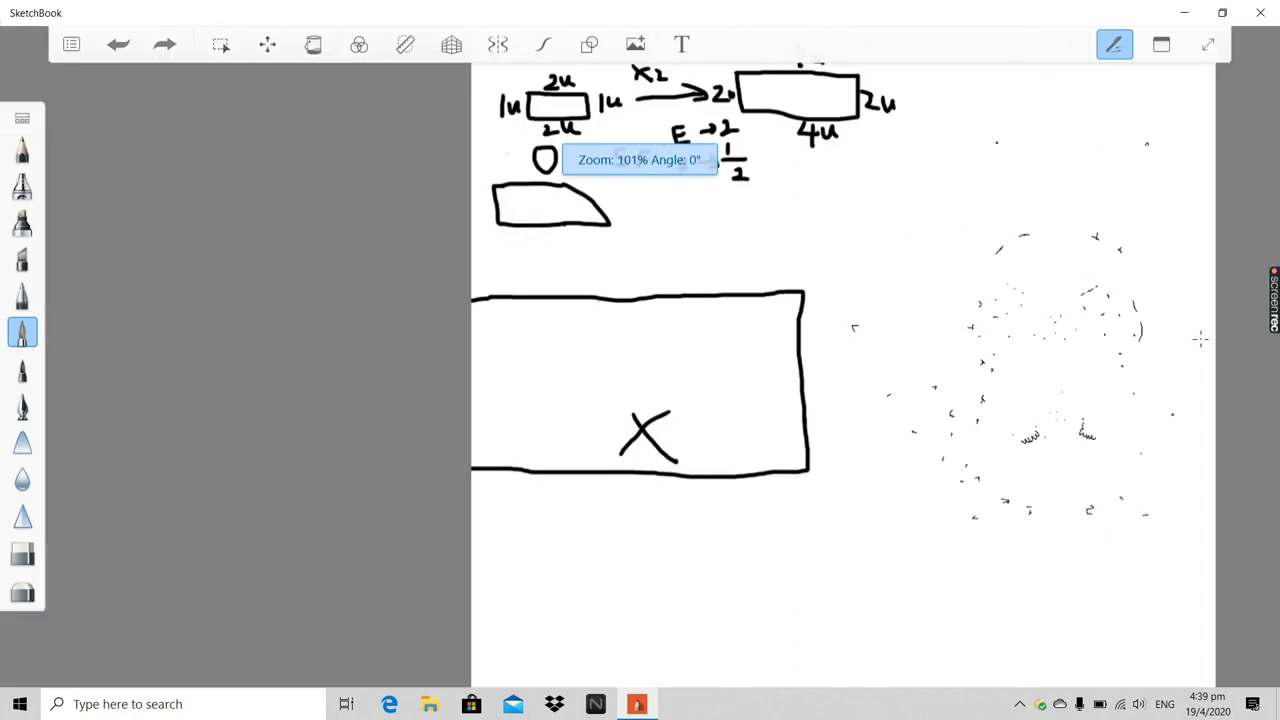
scroll(1180, 283, up, 3)
scroll(1093, 388, down, 4)
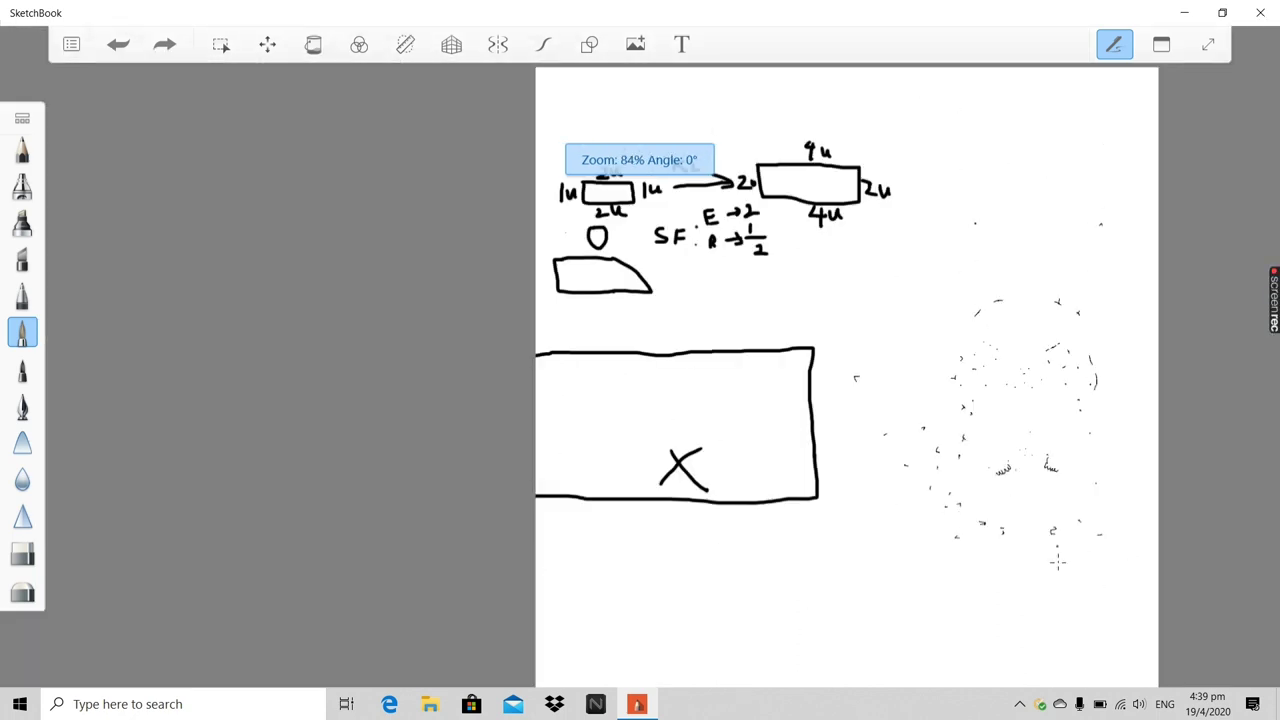
scroll(1057, 557, up, 4)
scroll(1100, 457, down, 3)
scroll(1225, 250, up, 4)
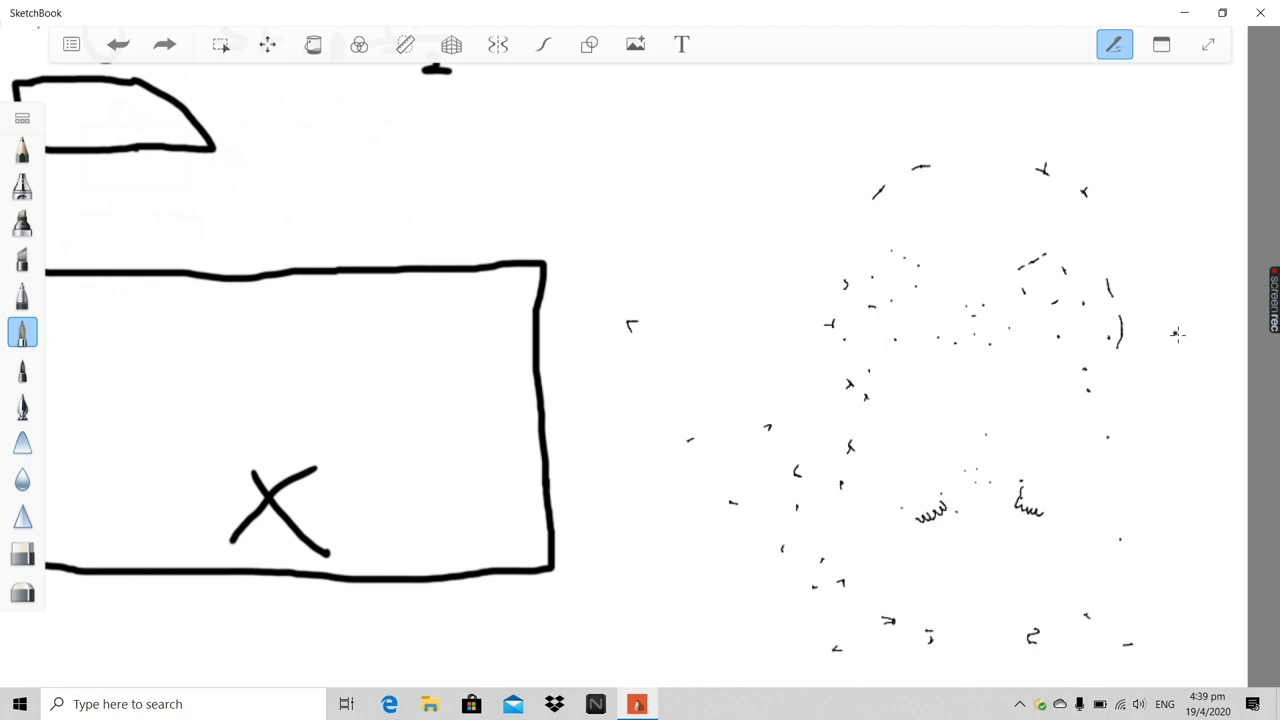
scroll(1000, 434, up, 5)
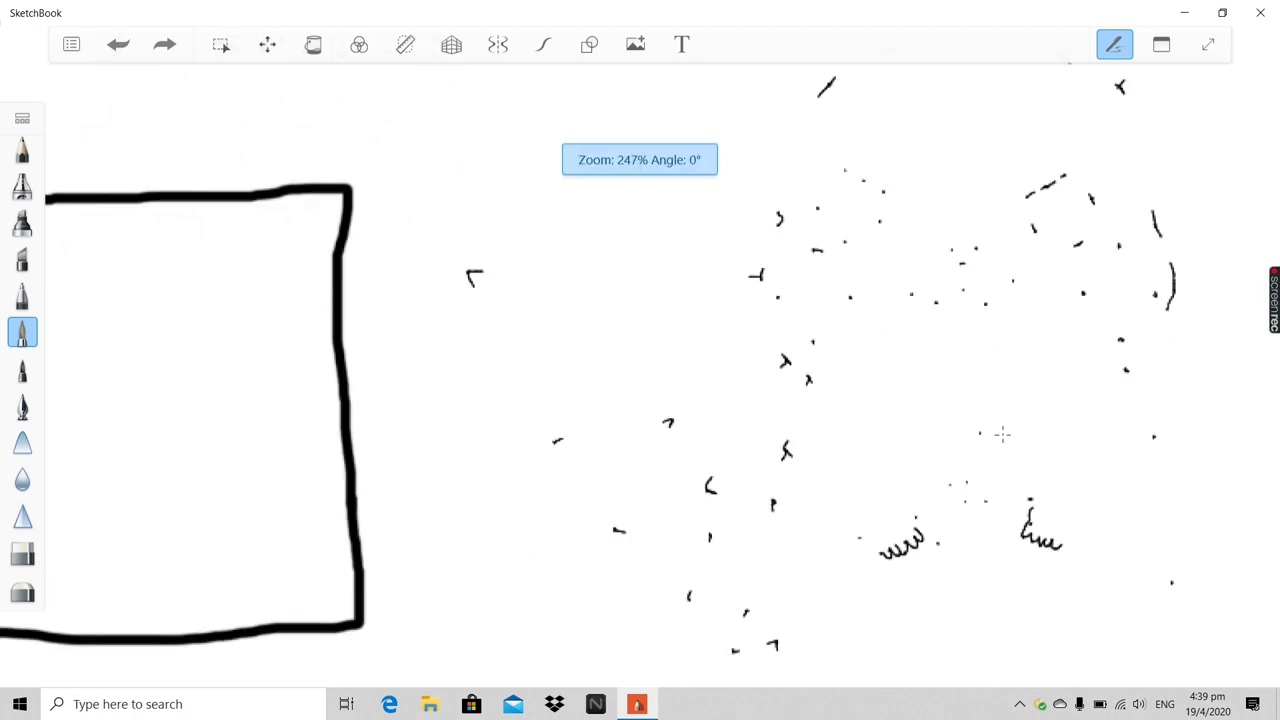
scroll(786, 214, up, 6)
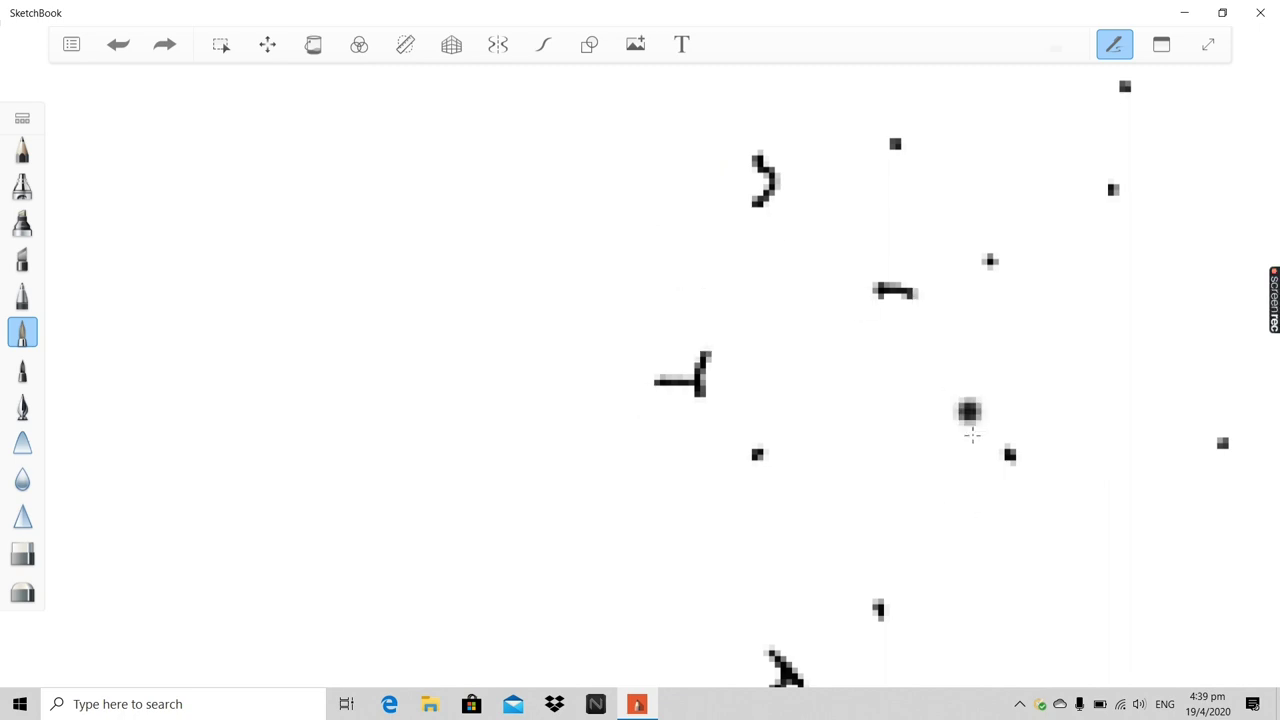
scroll(933, 180, down, 3)
scroll(1063, 323, down, 5)
scroll(754, 617, up, 7)
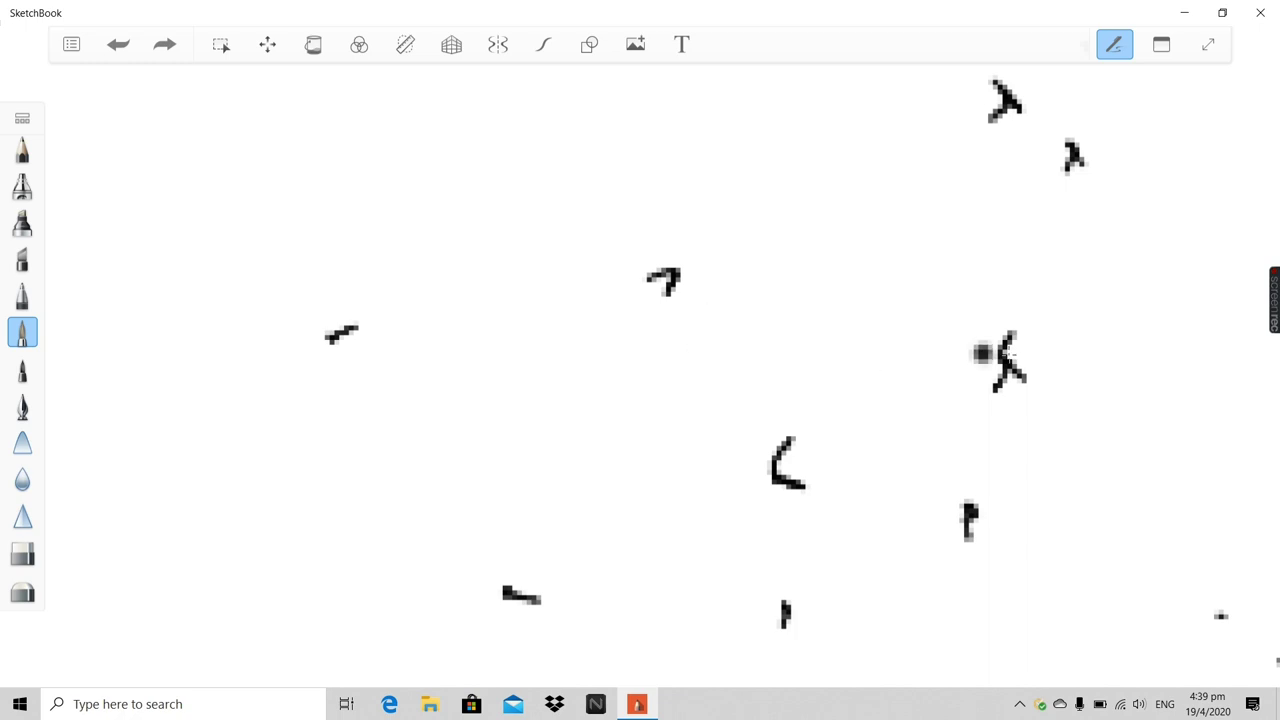
Examine the scattered dots and small marks beside the large rectangle at different magnifications
scroll(881, 645, down, 5)
scroll(950, 530, down, 3)
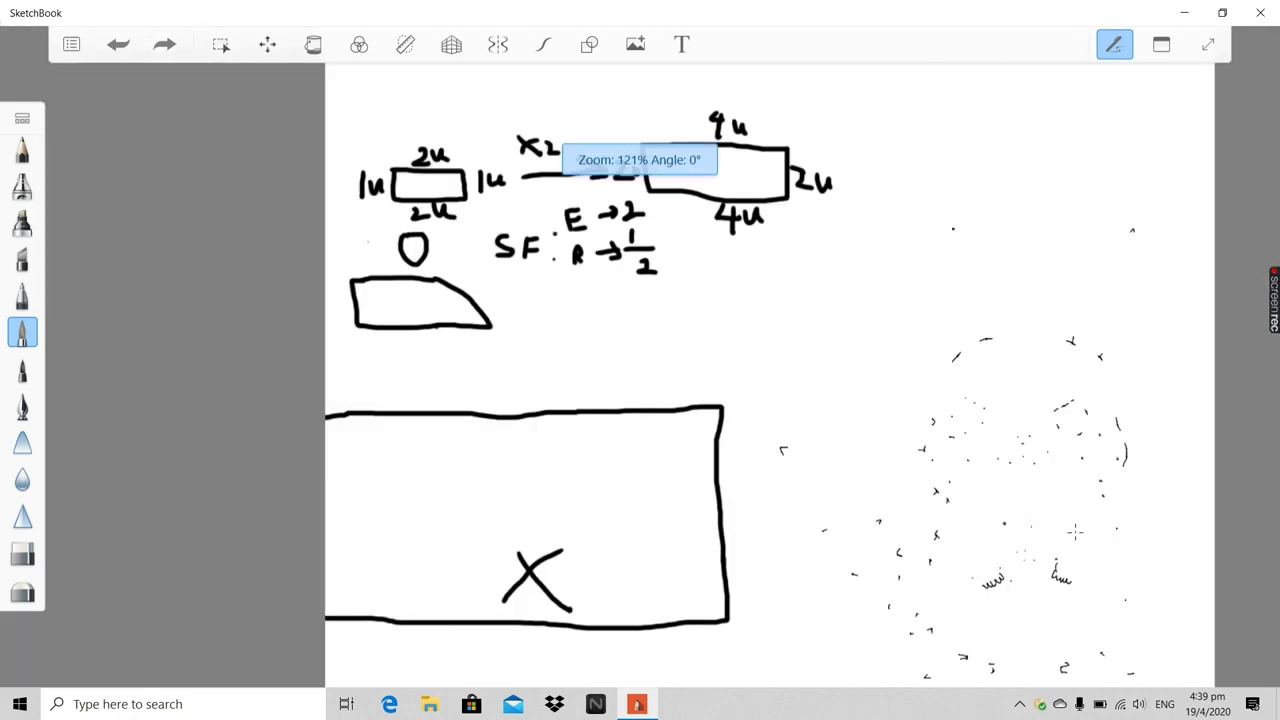
scroll(1055, 497, down, 2)
scroll(1082, 646, up, 2)
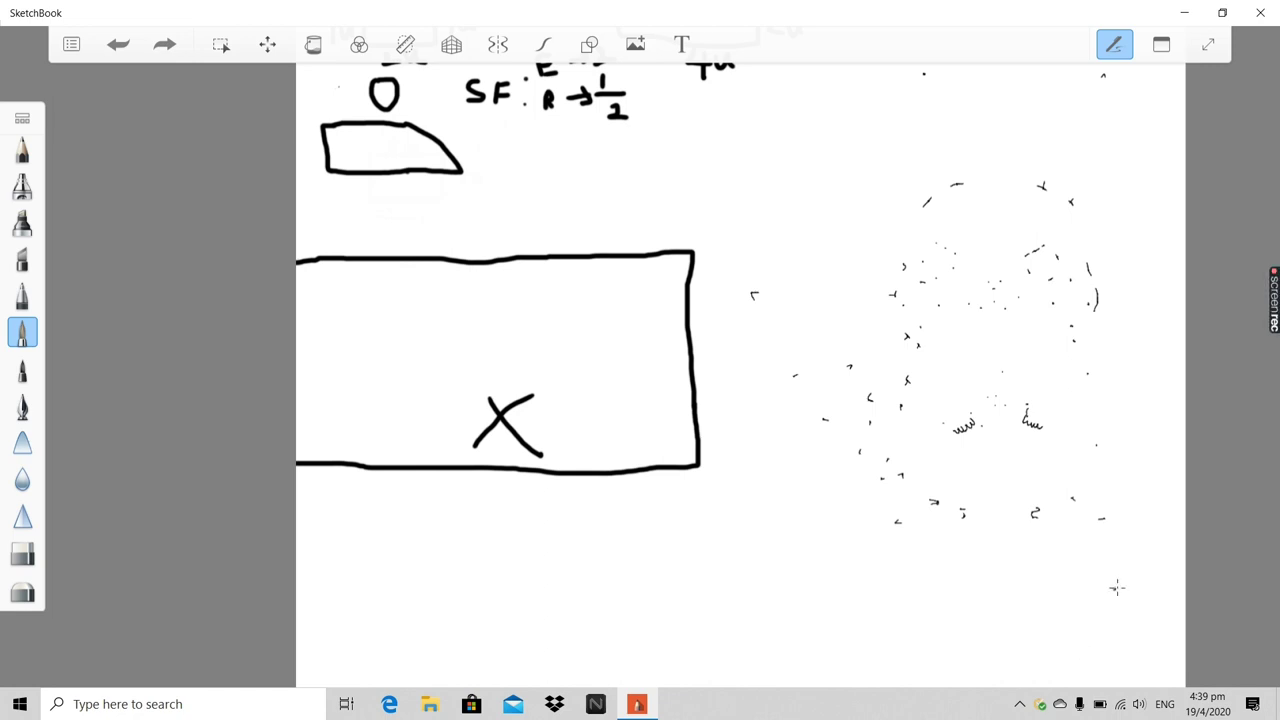
scroll(1106, 511, up, 3)
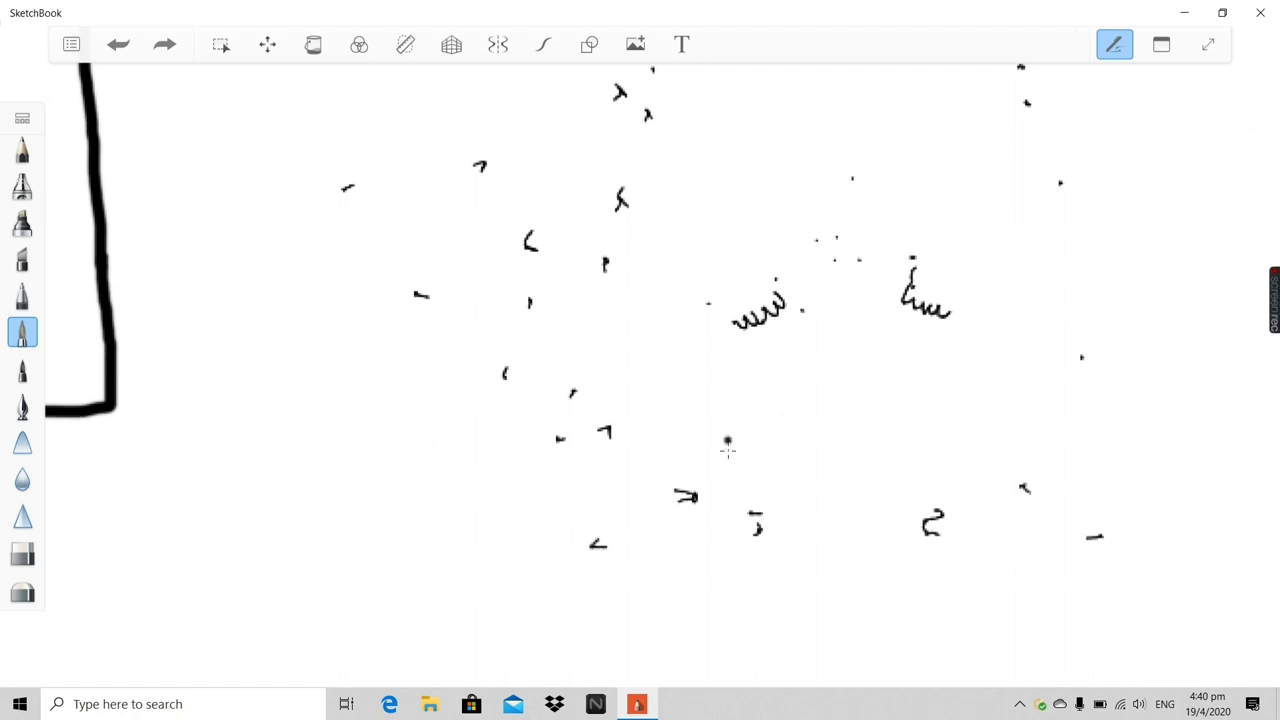
scroll(754, 389, down, 3)
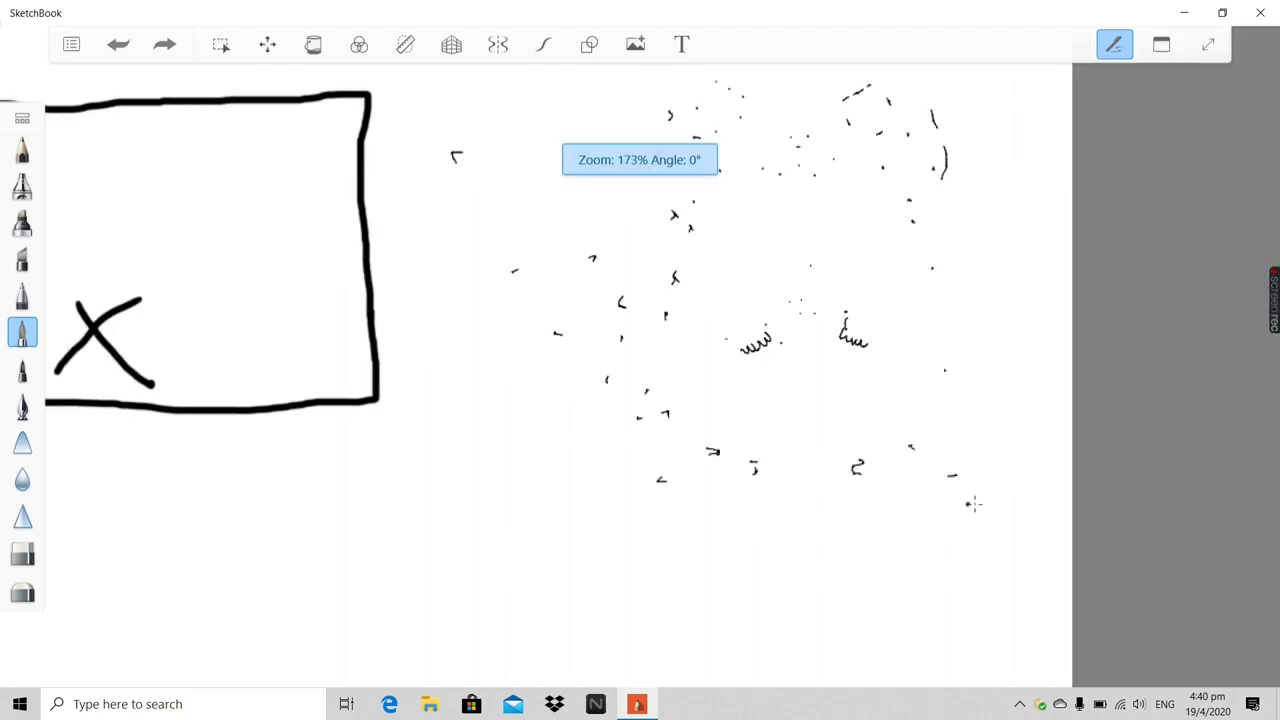
scroll(980, 490, up, 5)
scroll(637, 334, up, 1)
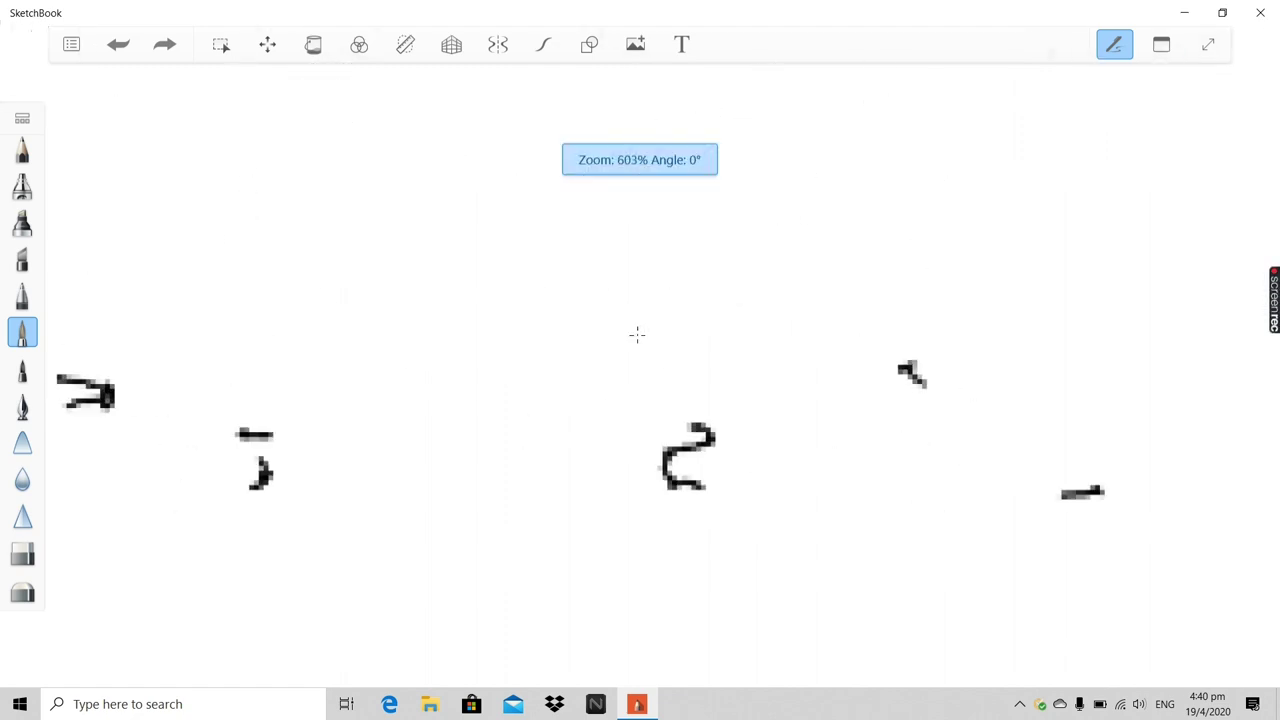
scroll(837, 263, down, 4)
scroll(840, 180, up, 5)
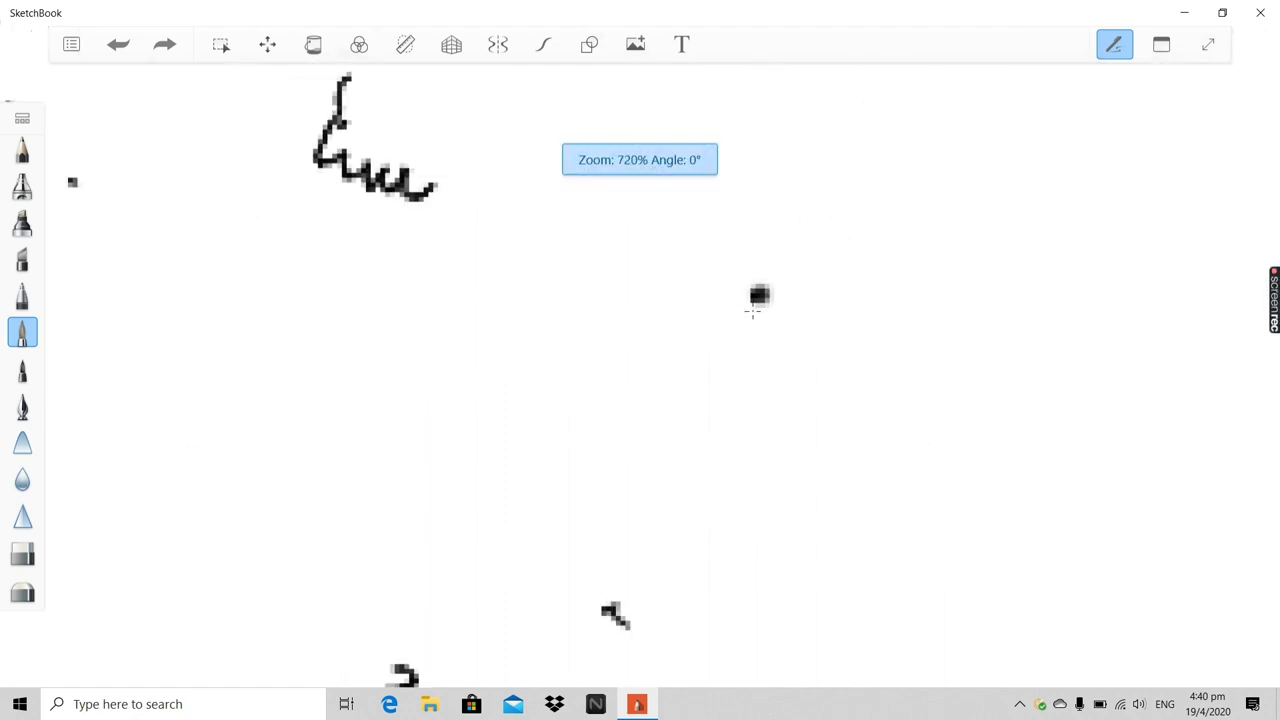
scroll(606, 588, down, 6)
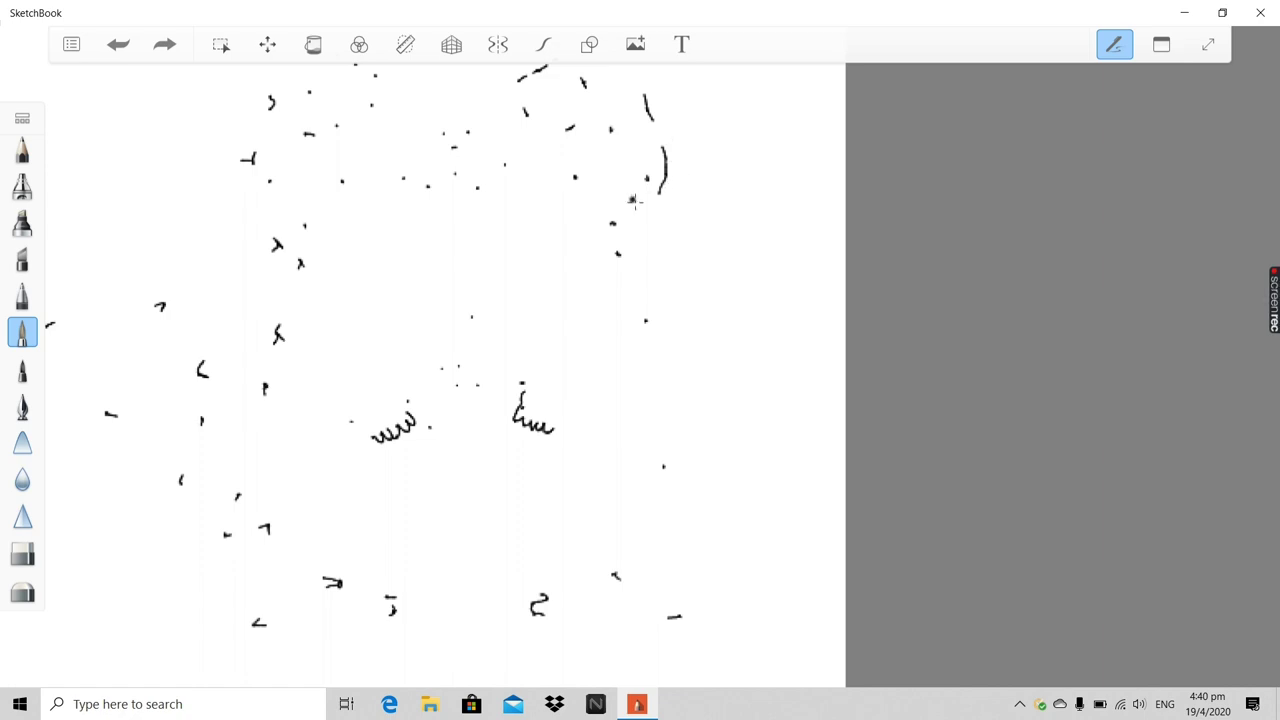
click(641, 599)
scroll(151, 320, down, 3)
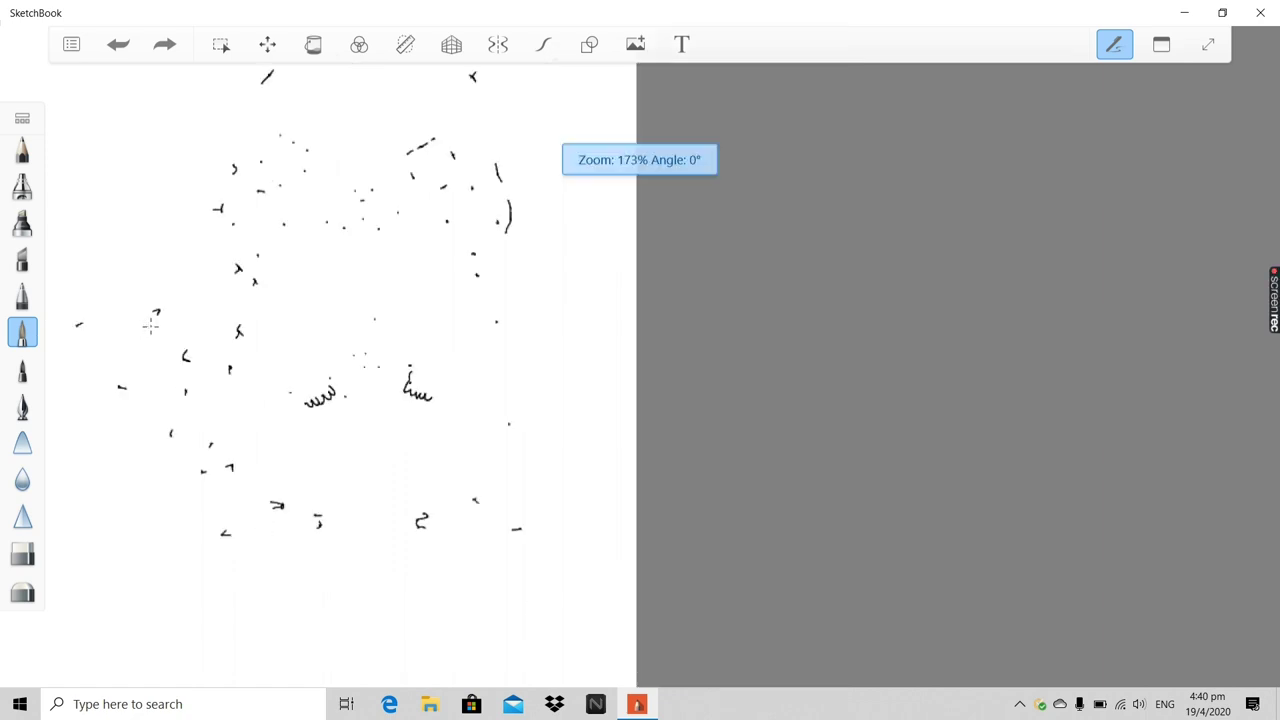
scroll(77, 271, up, 2)
scroll(345, 171, down, 2)
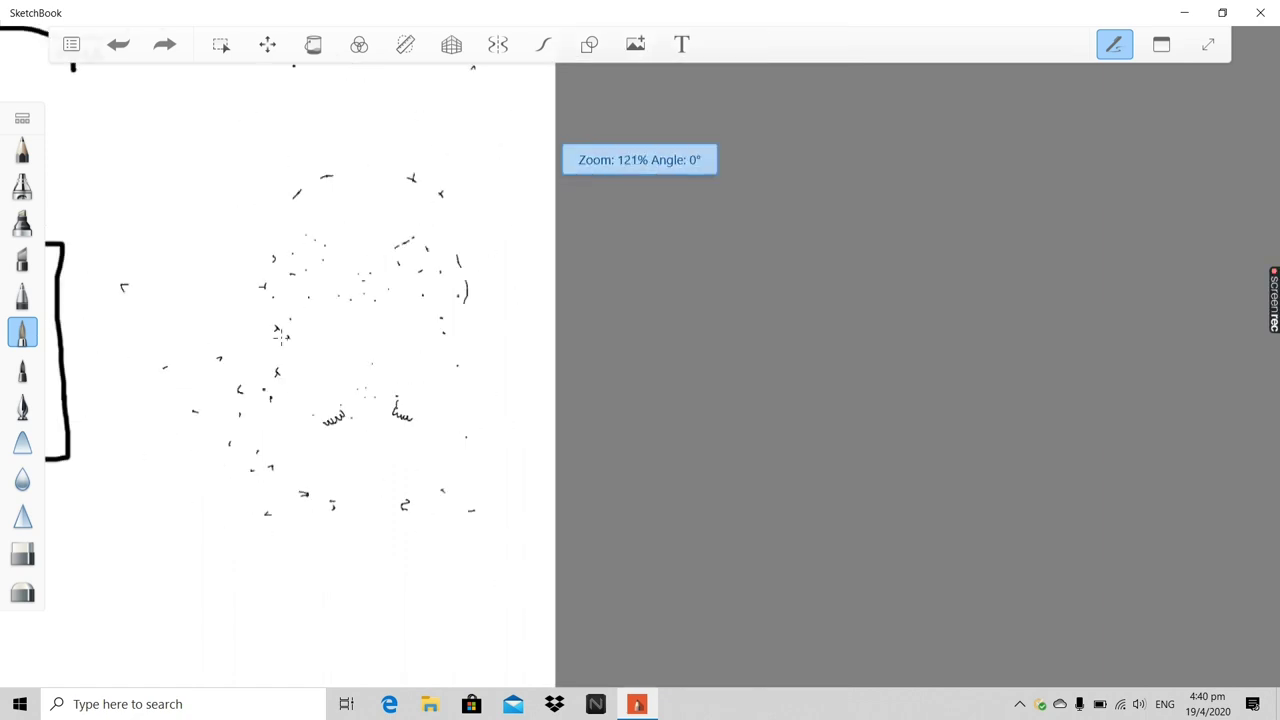
scroll(349, 131, down, 2)
scroll(399, 84, up, 1)
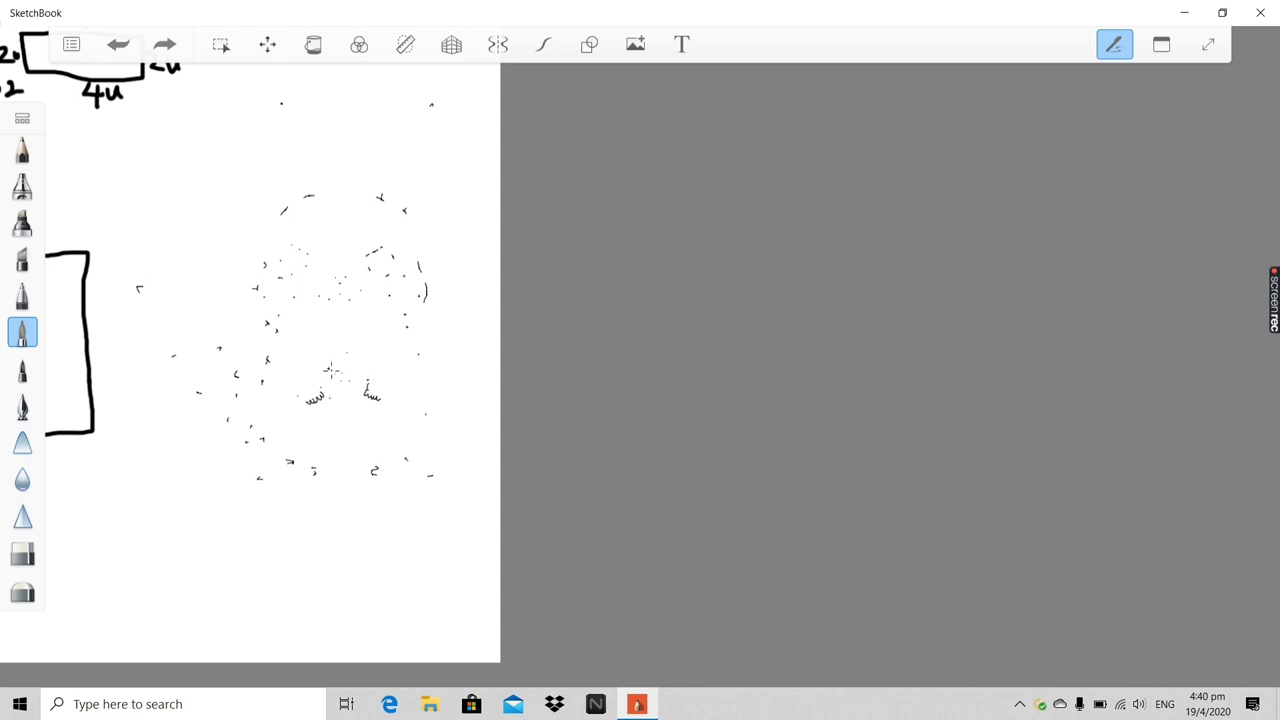
scroll(341, 394, up, 5)
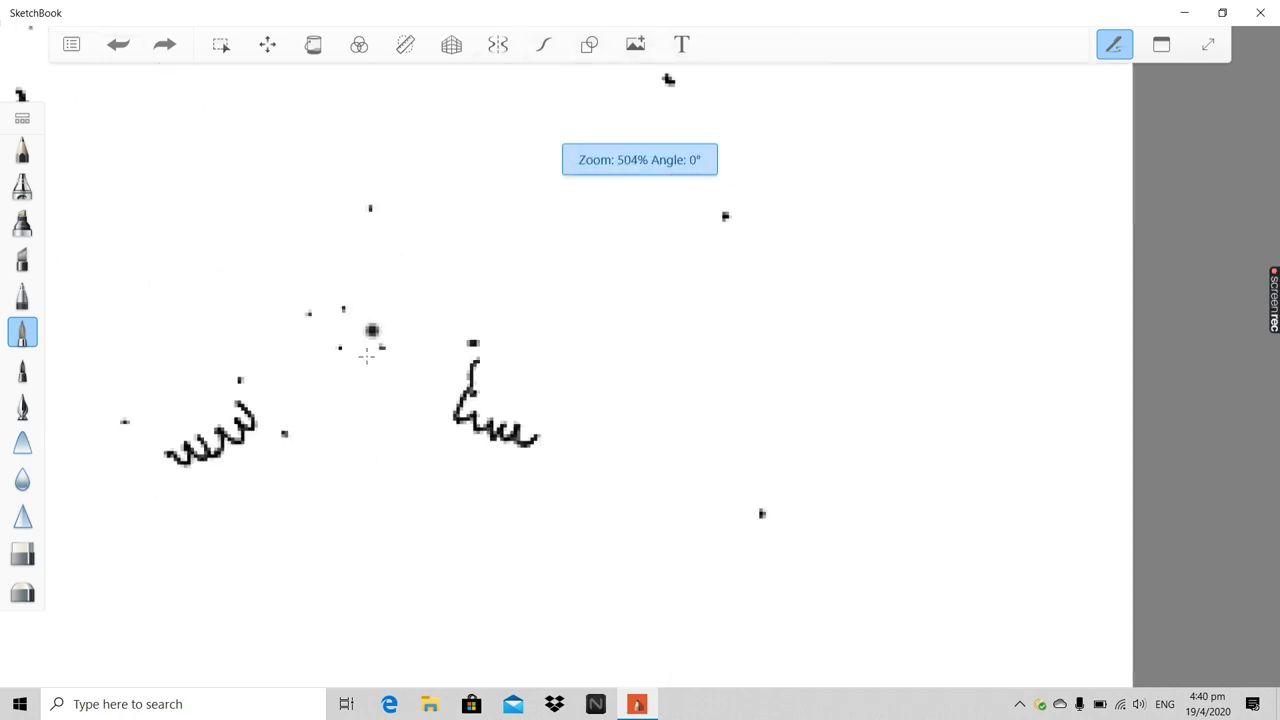
scroll(337, 406, down, 8)
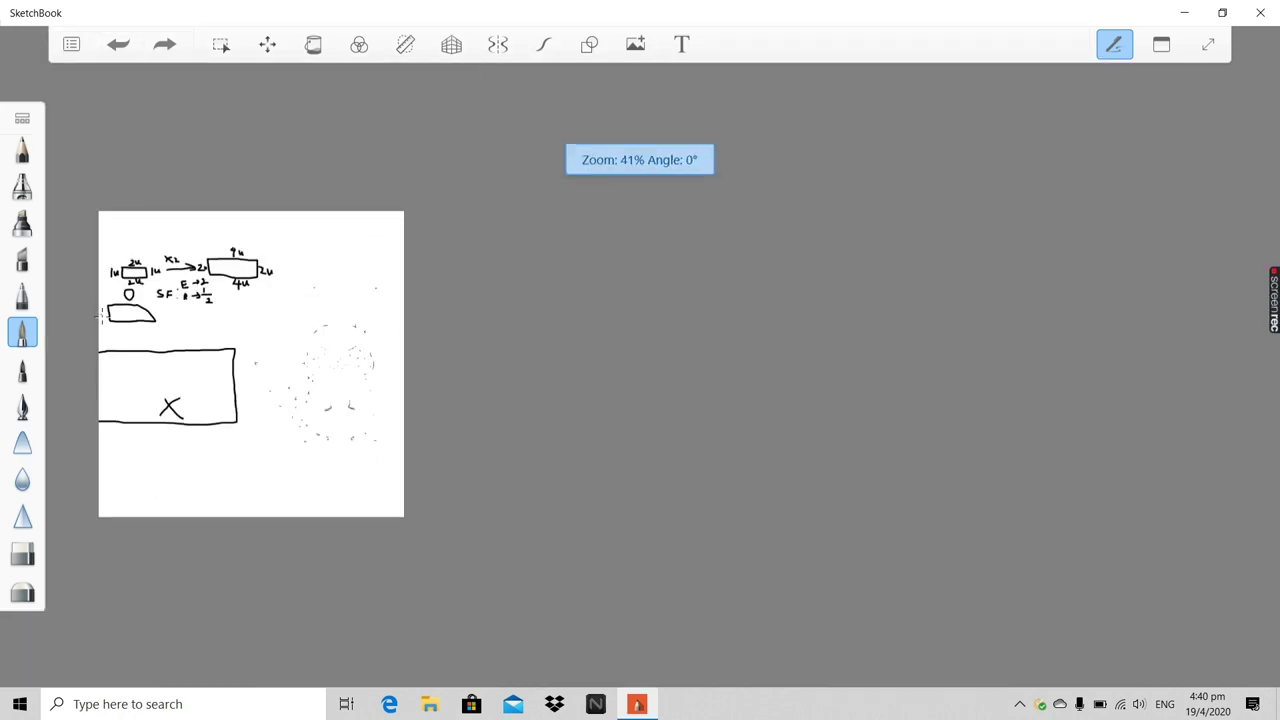
Review the rectangle enlargement example with its side labels, the scale factor notes and the shapes drawn below it
scroll(163, 260, up, 3)
scroll(195, 445, down, 2)
scroll(135, 436, up, 2)
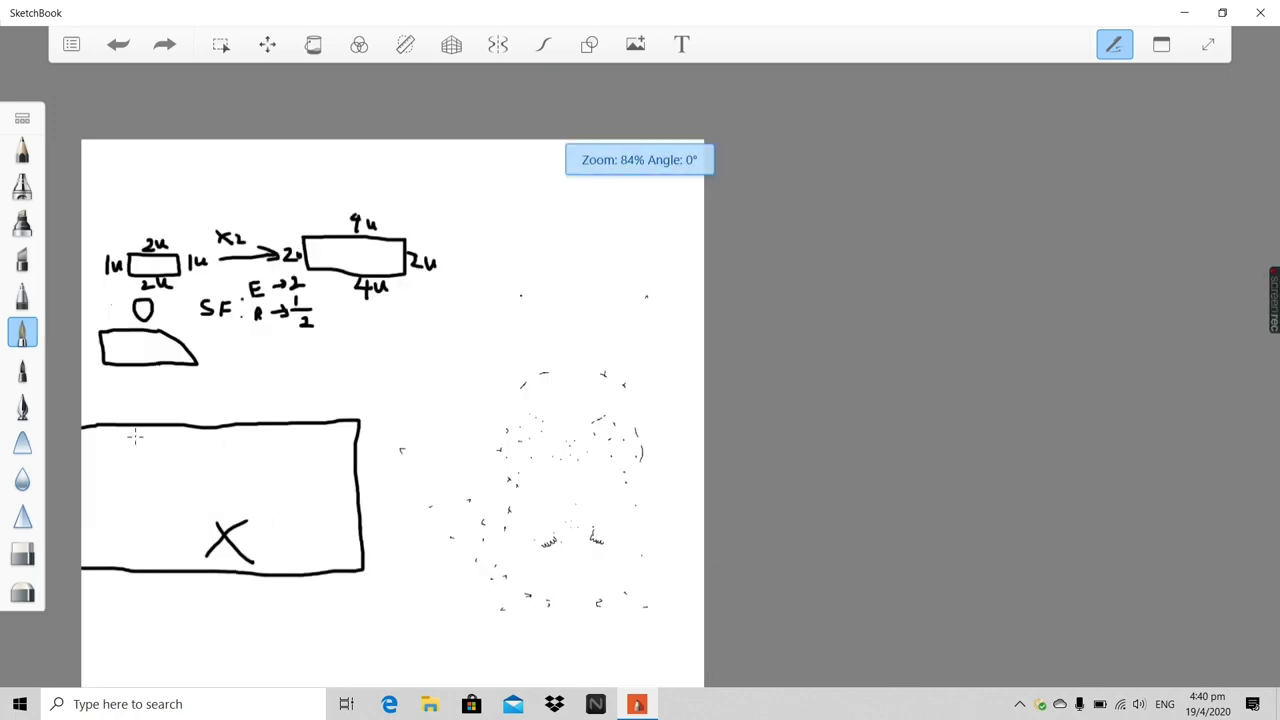
scroll(149, 435, up, 3)
scroll(149, 435, down, 3)
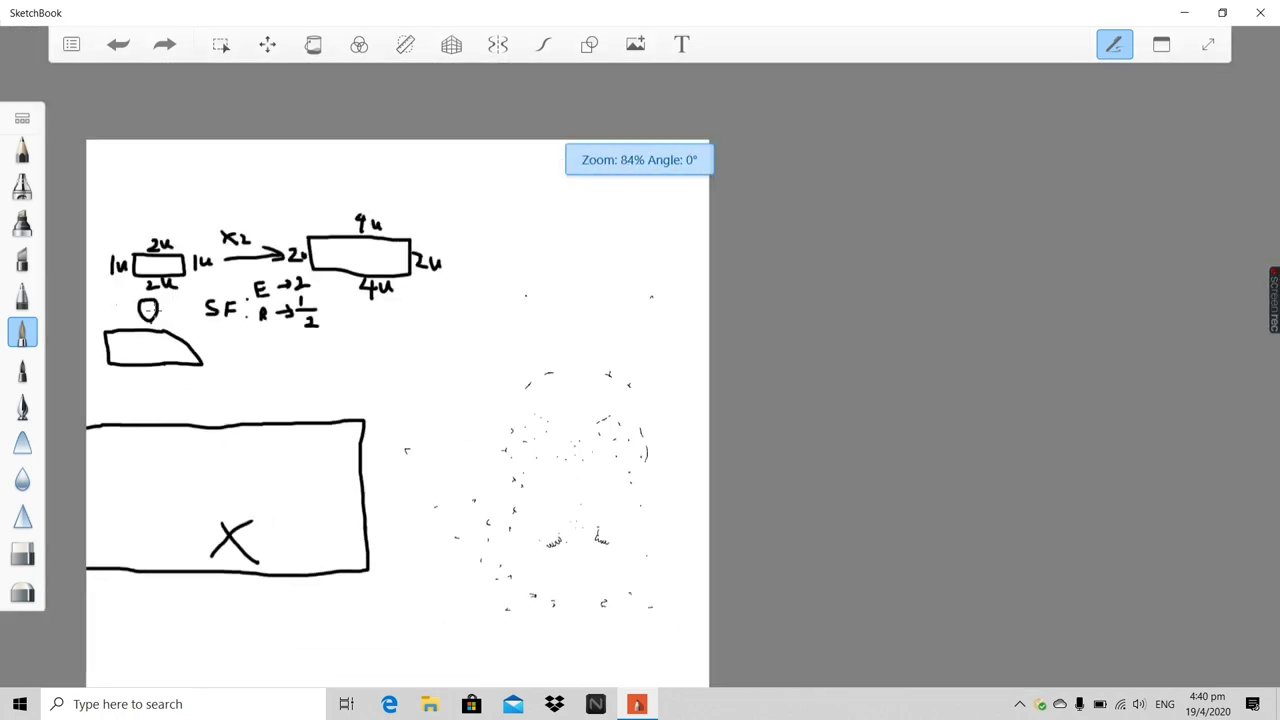
scroll(86, 140, up, 3)
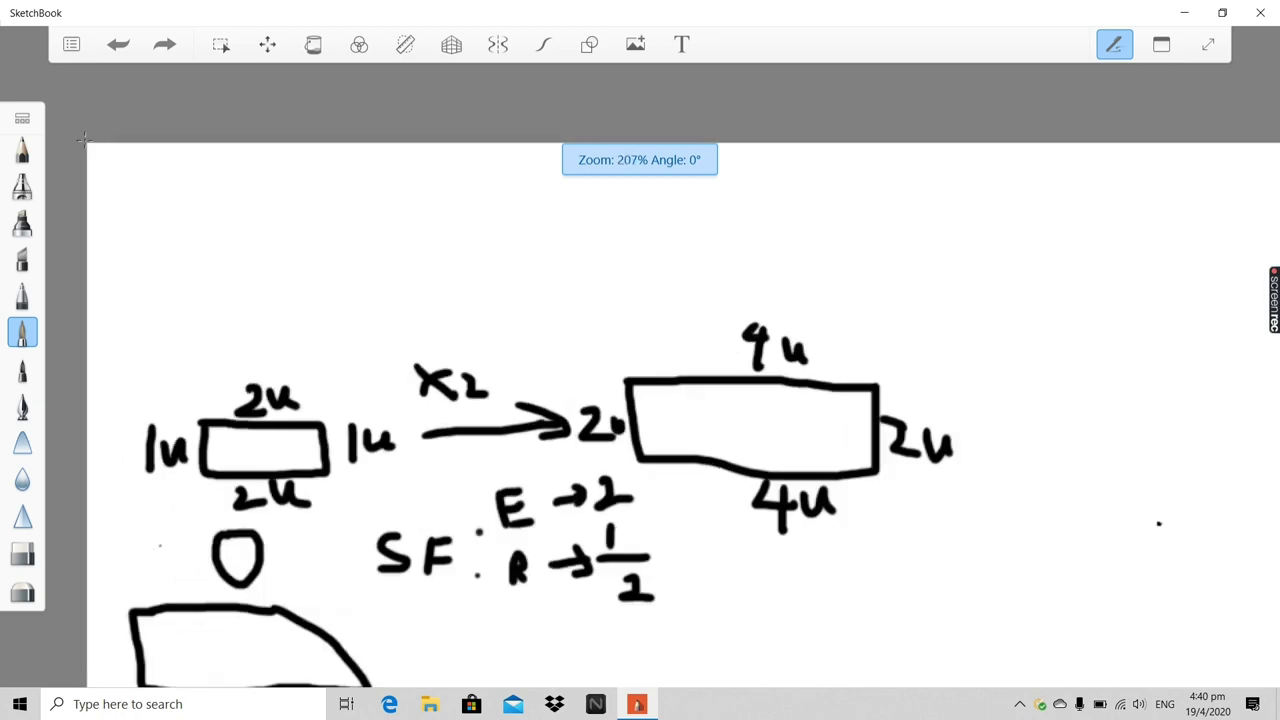
scroll(144, 595, down, 3)
scroll(156, 620, up, 3)
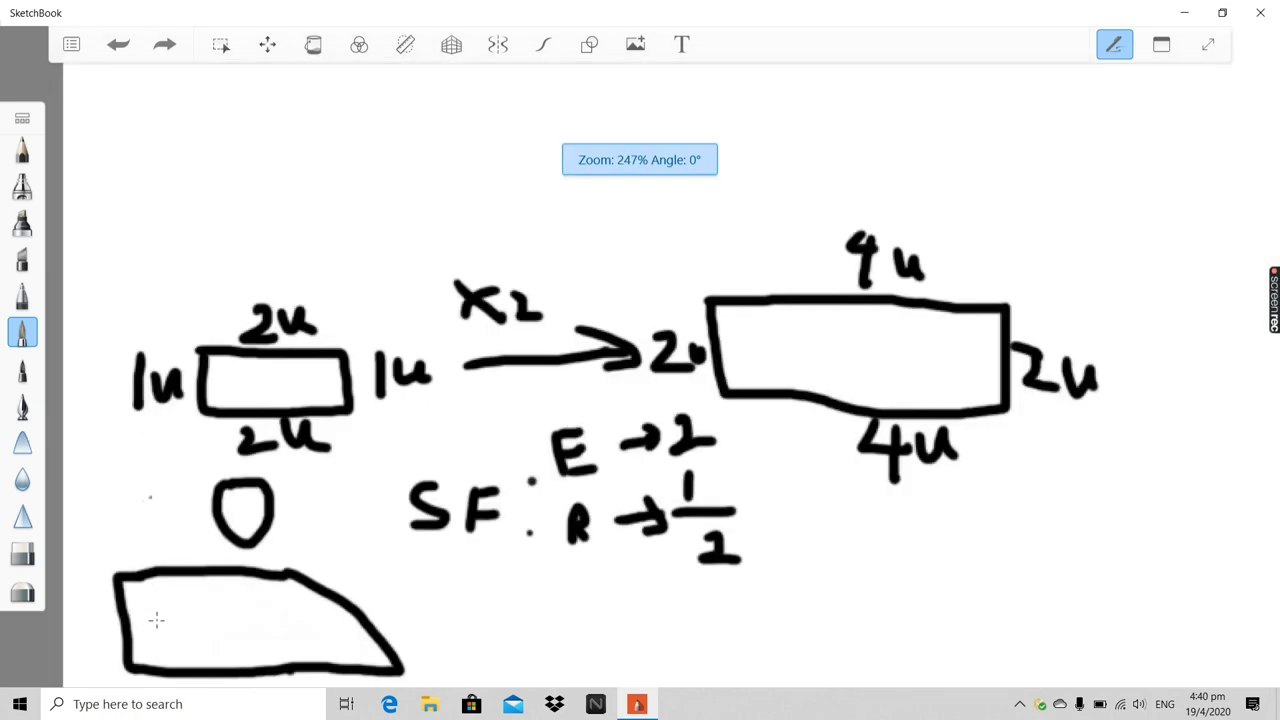
scroll(156, 620, down, 2)
scroll(440, 605, down, 3)
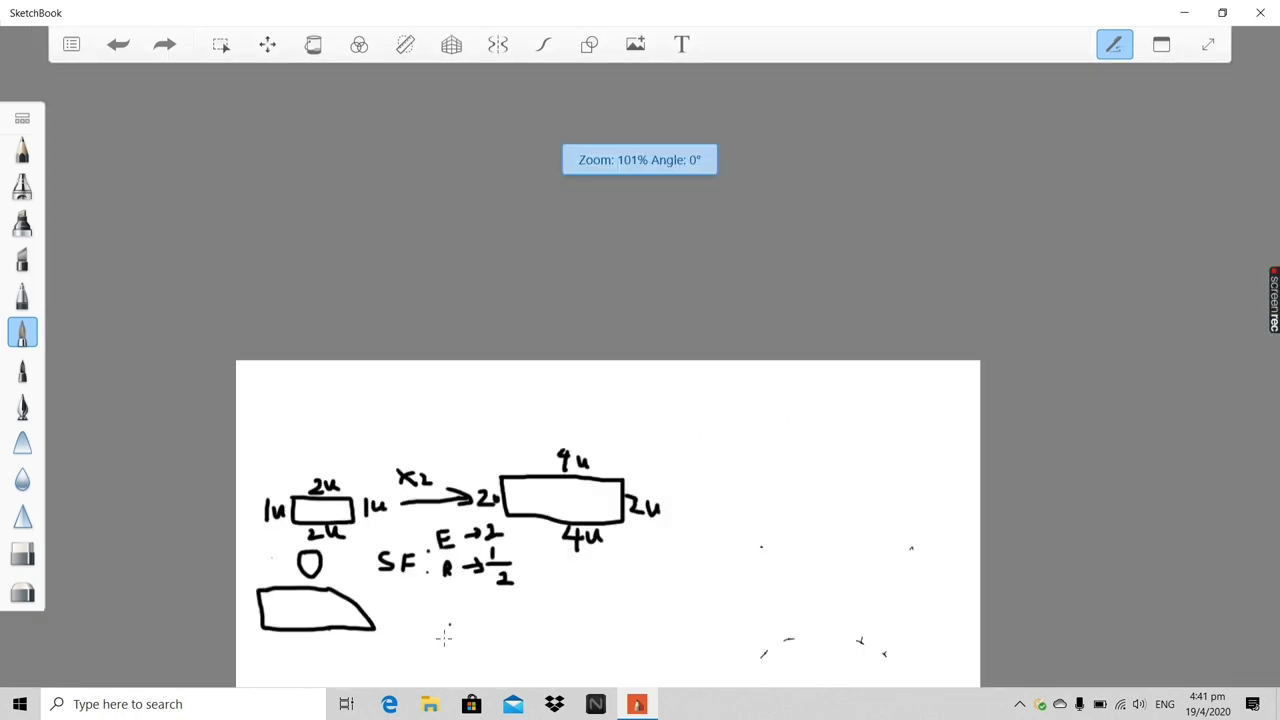
scroll(444, 637, up, 3)
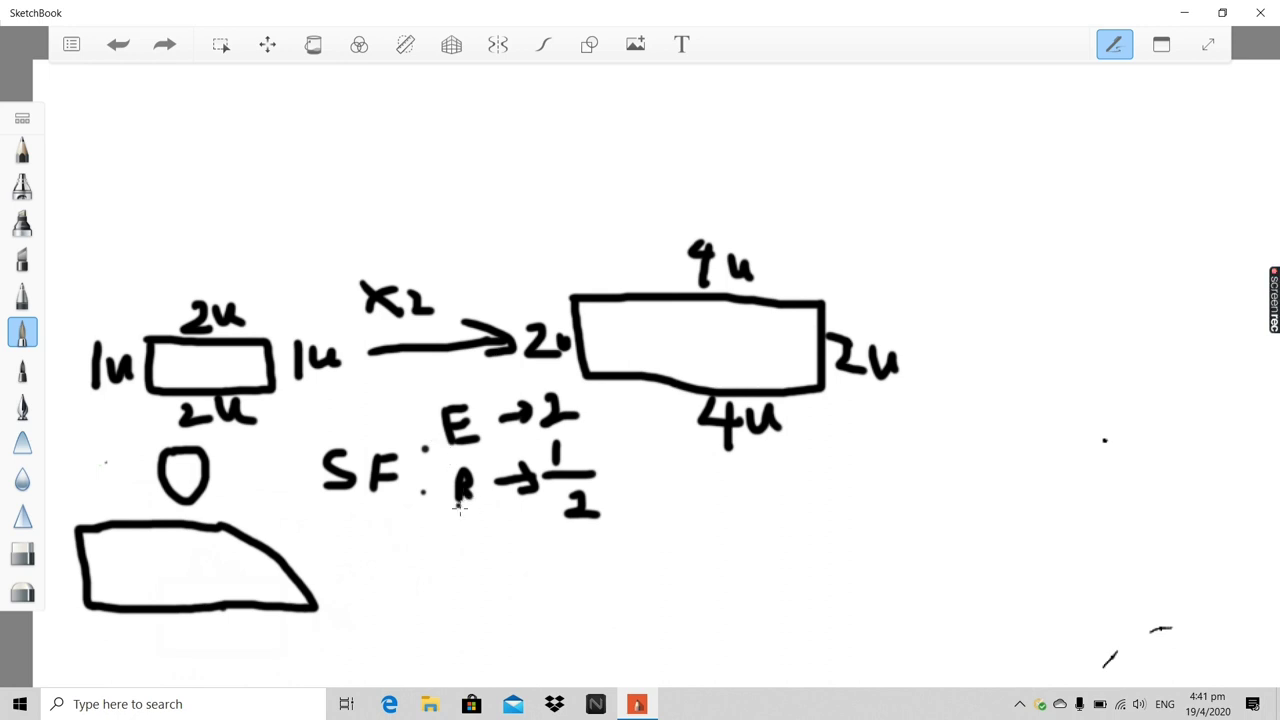
scroll(437, 651, down, 3)
scroll(436, 651, up, 4)
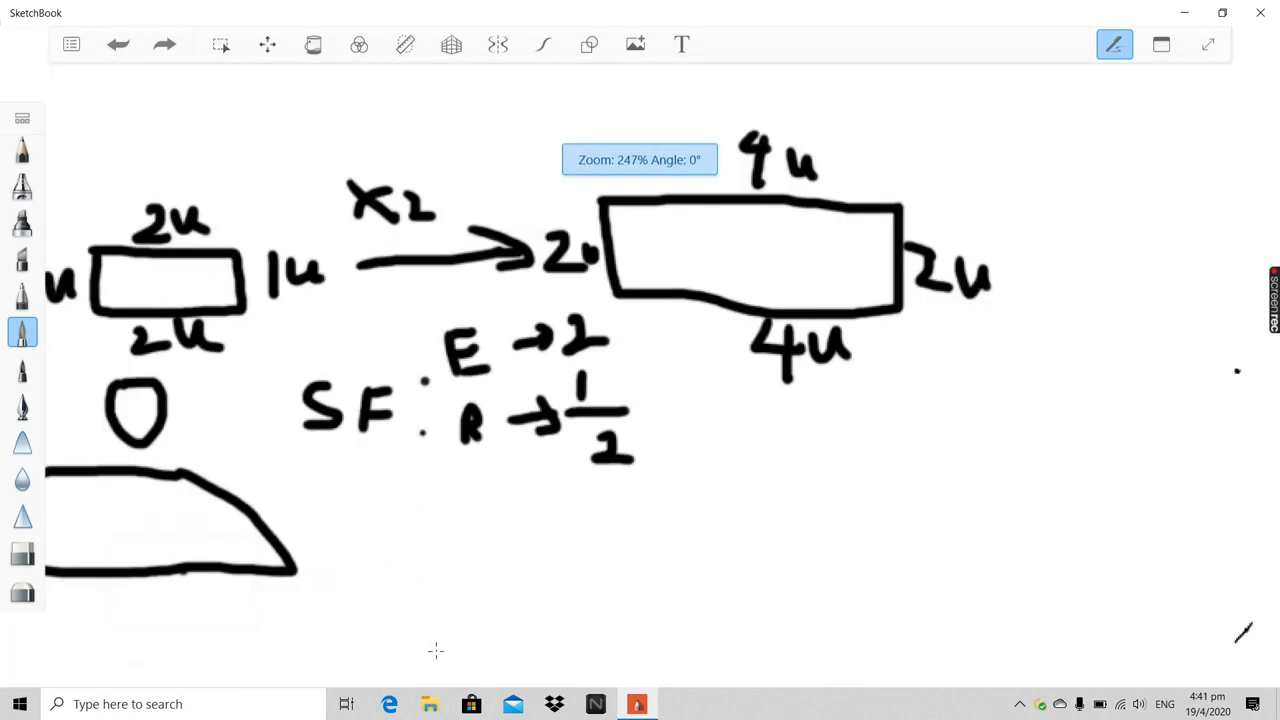
scroll(436, 651, up, 2)
scroll(436, 651, down, 3)
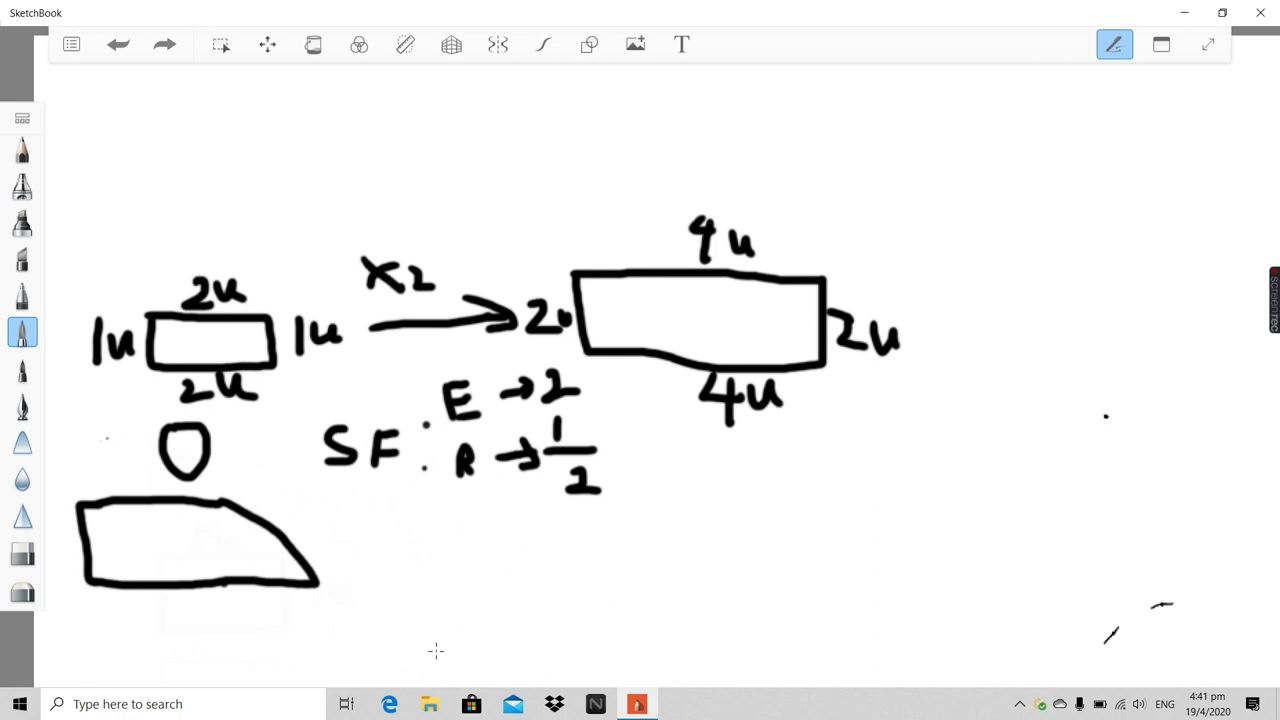
scroll(436, 651, down, 3)
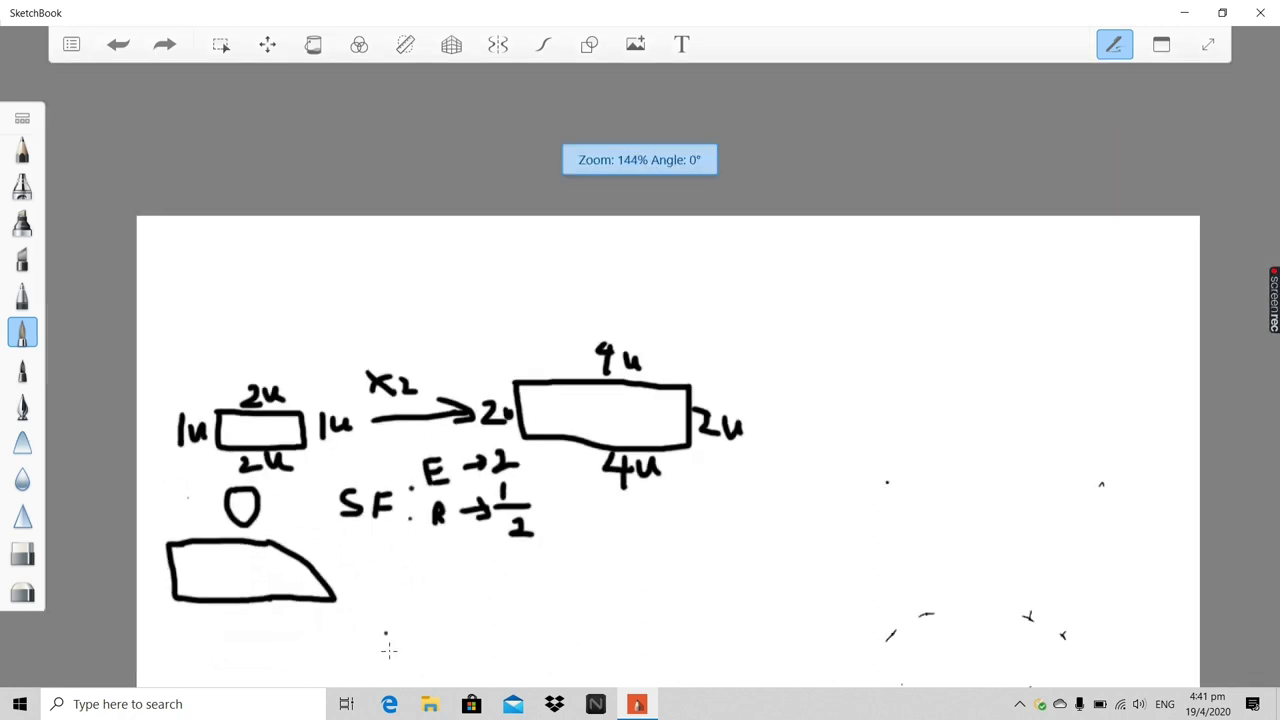
scroll(383, 648, up, 5)
scroll(380, 675, down, 2)
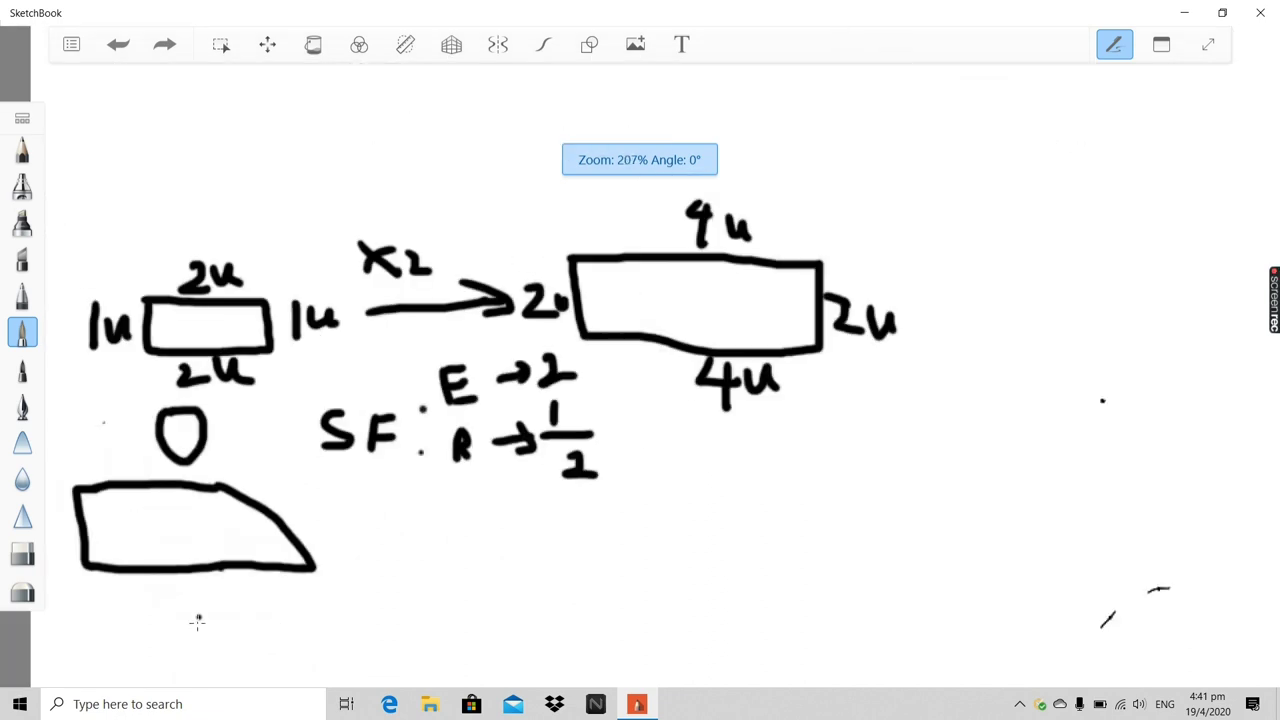
scroll(197, 622, up, 1)
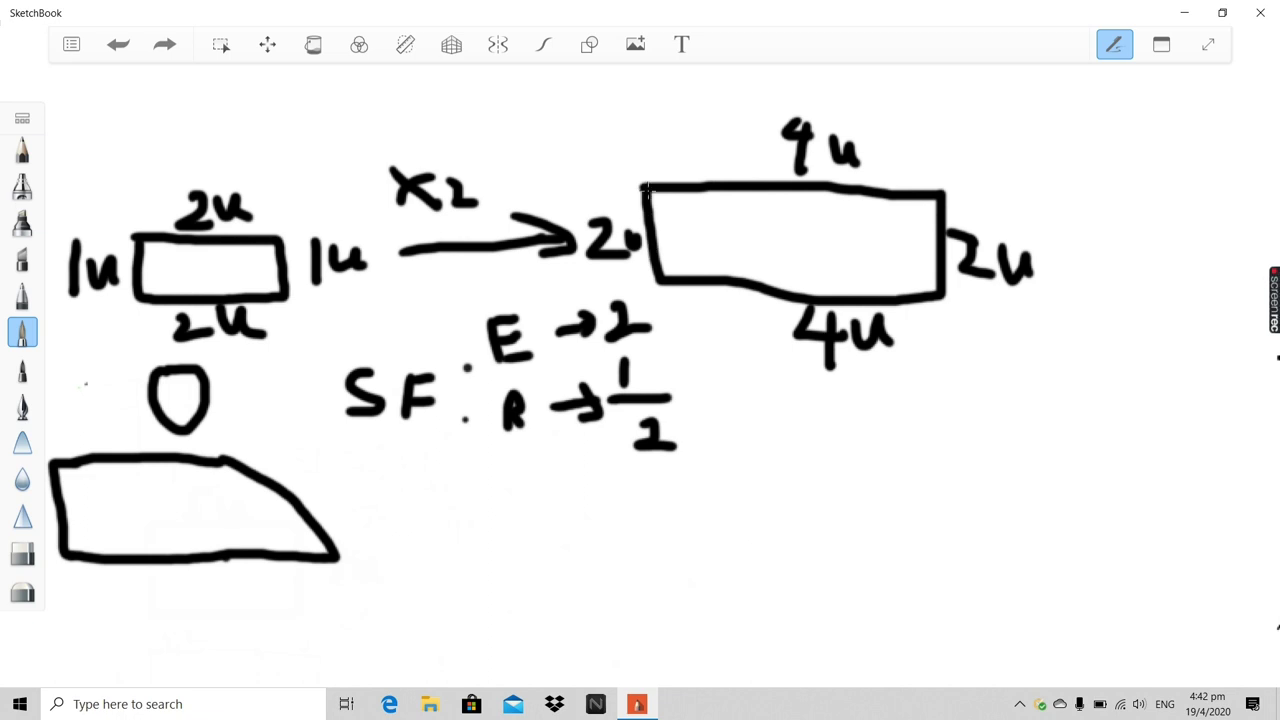
click(848, 172)
key(ctrl+z)
click(103, 380)
Place six corner dots for a notched polygon in the blank area below the scale factor notes, undoing the stray extra dot
scroll(343, 665, down, 3)
scroll(403, 600, down, 1)
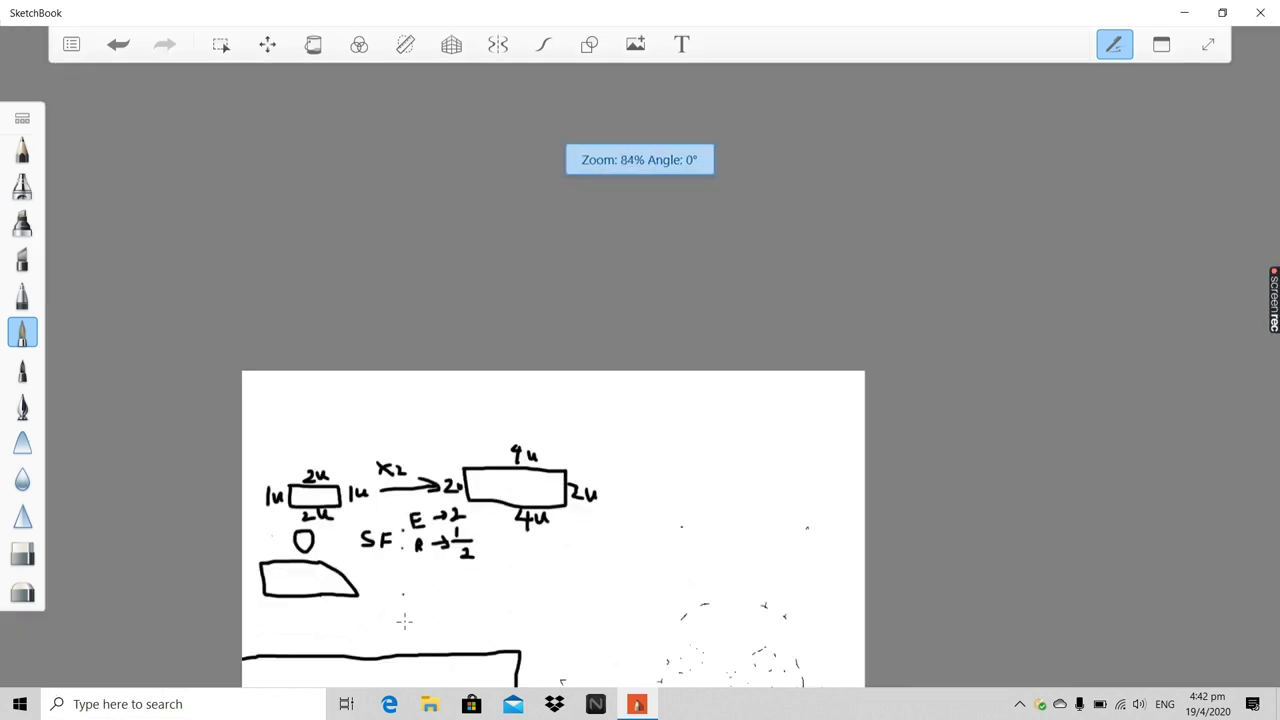
scroll(400, 640, up, 5)
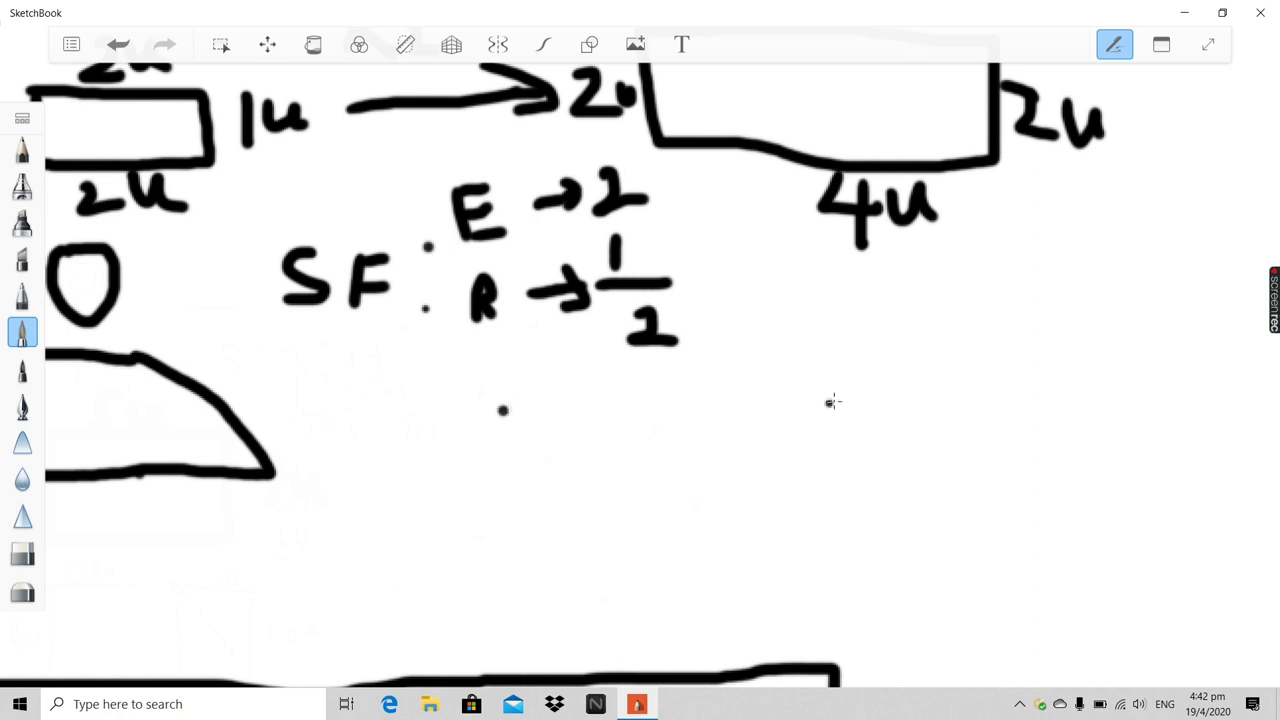
drag(829, 392, 835, 400)
click(963, 543)
click(692, 586)
click(664, 585)
key(ctrl+z)
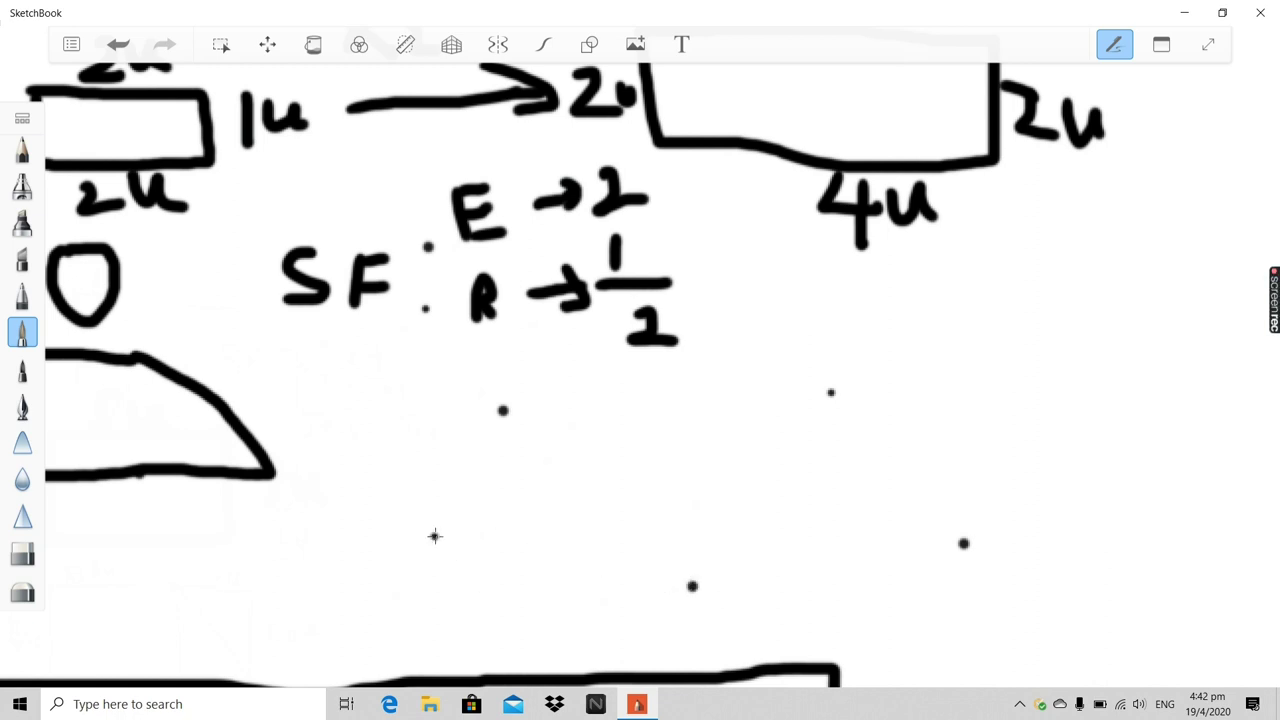
click(428, 520)
Connect the six dots into a closed polygon with a V-shaped notch in its upper side, undoing the misaligned outline and redrawing it
drag(503, 411, 418, 522)
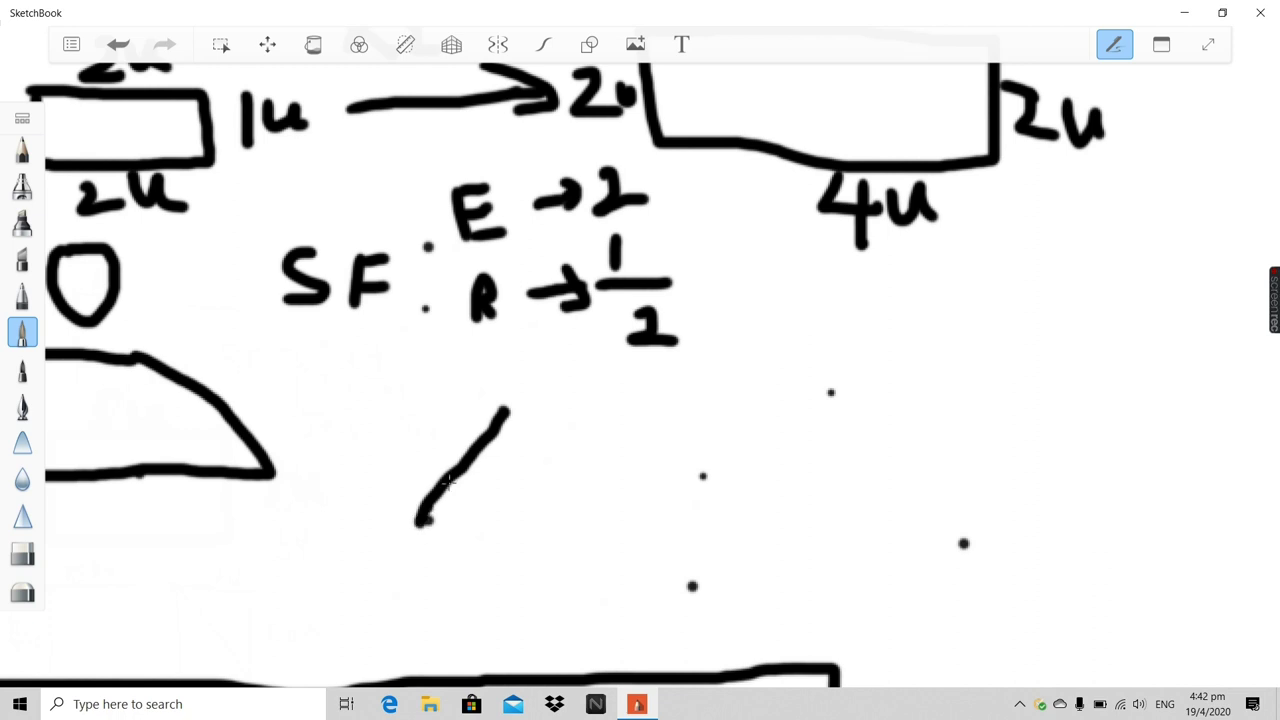
mouse_move(508, 410)
mouse_down()
mouse_move(707, 483)
mouse_move(831, 415)
mouse_move(835, 396)
mouse_move(975, 551)
mouse_move(846, 556)
mouse_move(686, 592)
mouse_move(450, 497)
mouse_up()
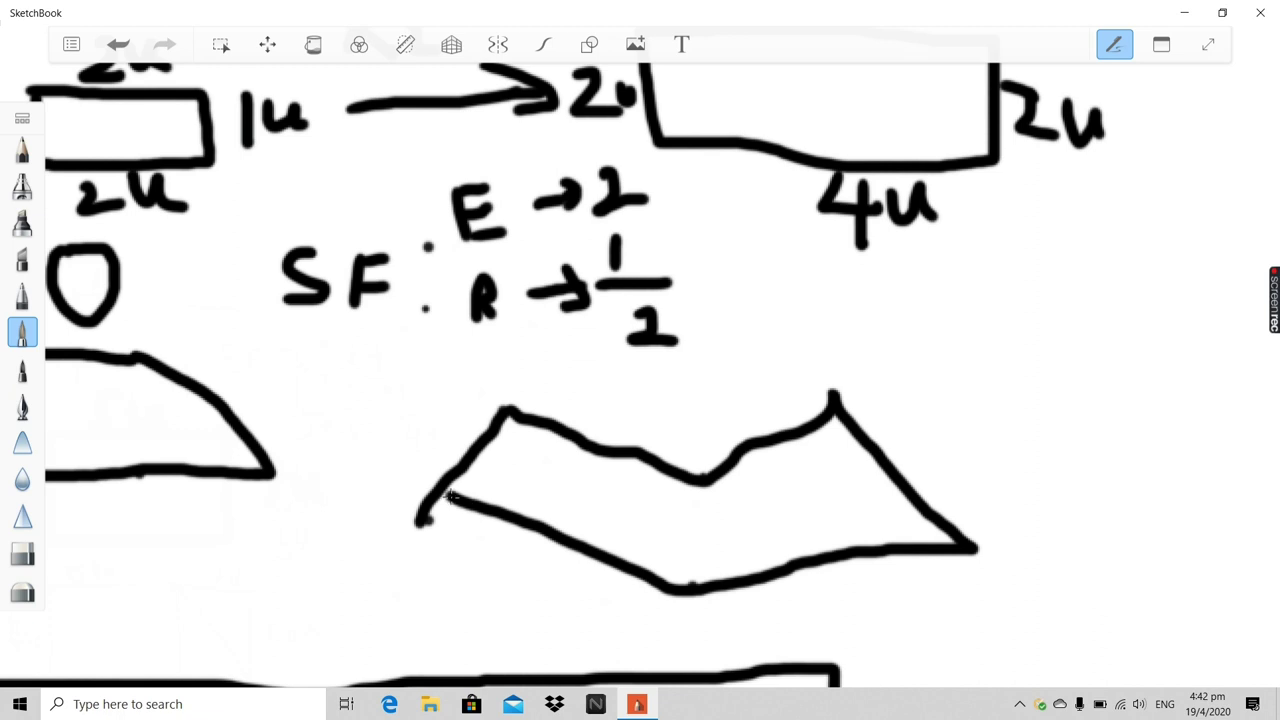
click(118, 44)
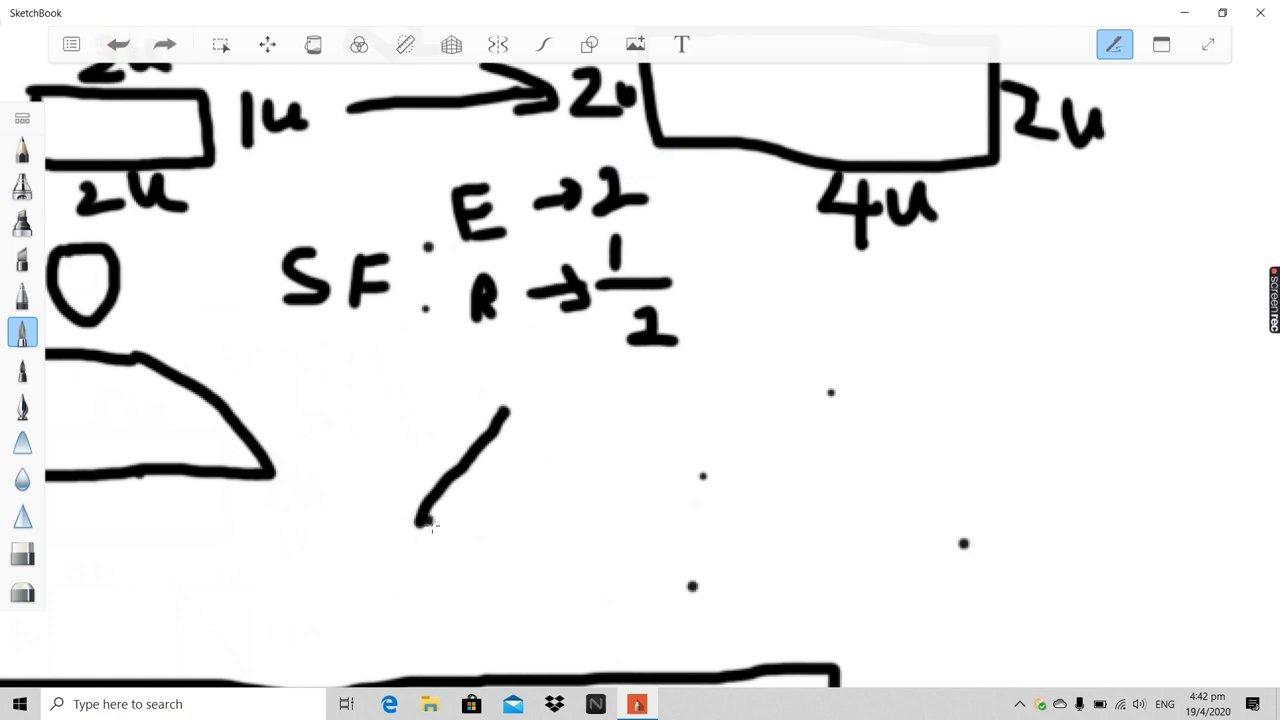
mouse_move(424, 521)
mouse_down()
mouse_move(696, 588)
mouse_move(969, 545)
mouse_move(835, 391)
mouse_move(779, 407)
mouse_move(706, 479)
mouse_move(505, 408)
mouse_up()
Inspect the notched polygon, undo its outline and restore it with redo
scroll(504, 408, down, 4)
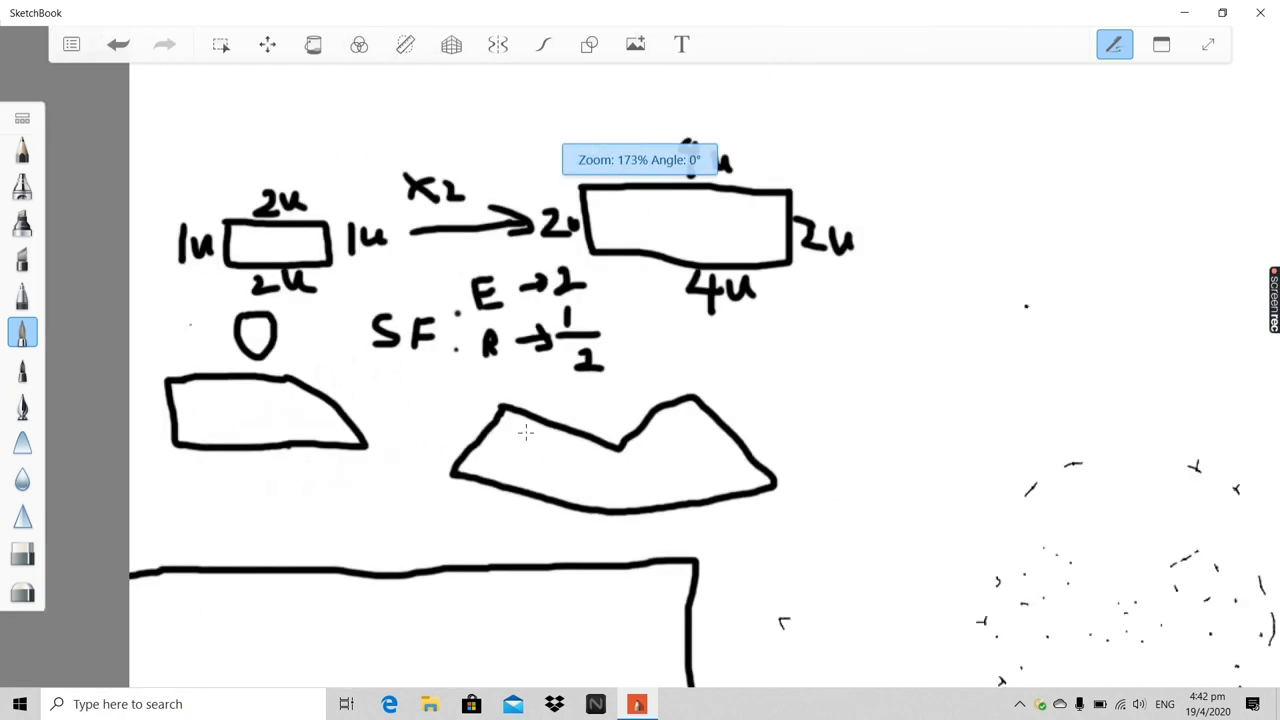
scroll(362, 502, up, 4)
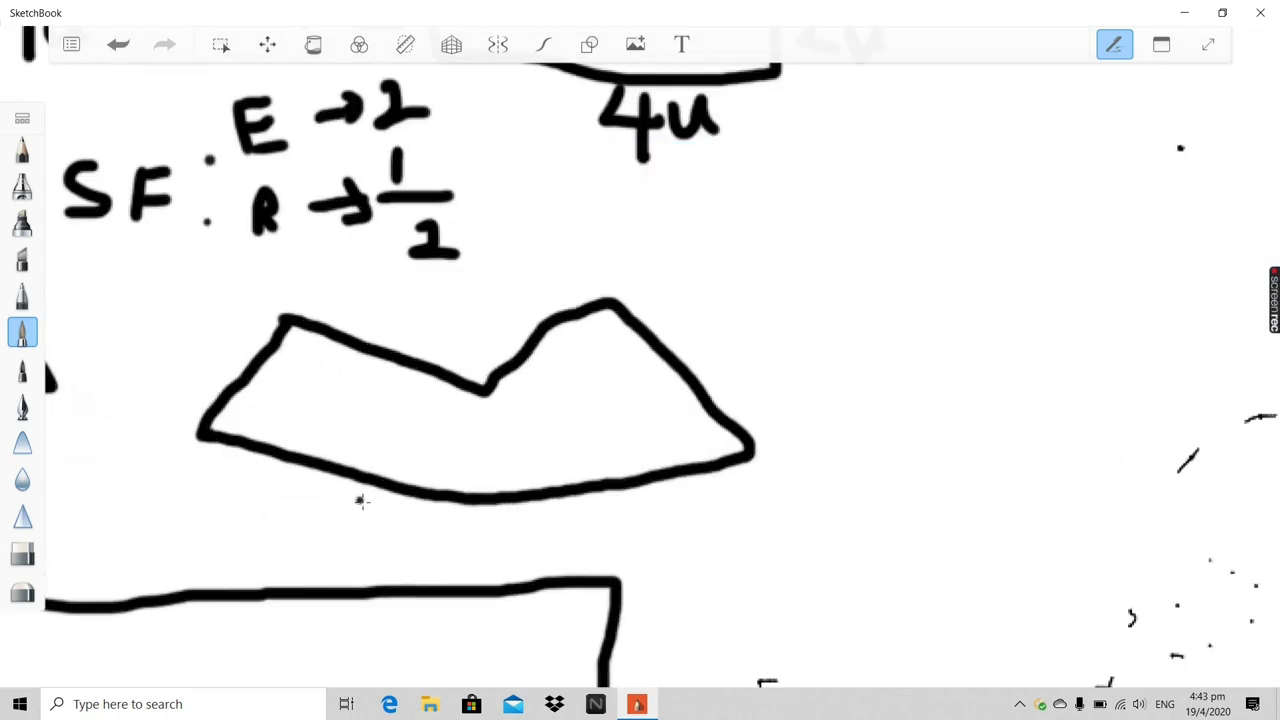
scroll(343, 517, down, 6)
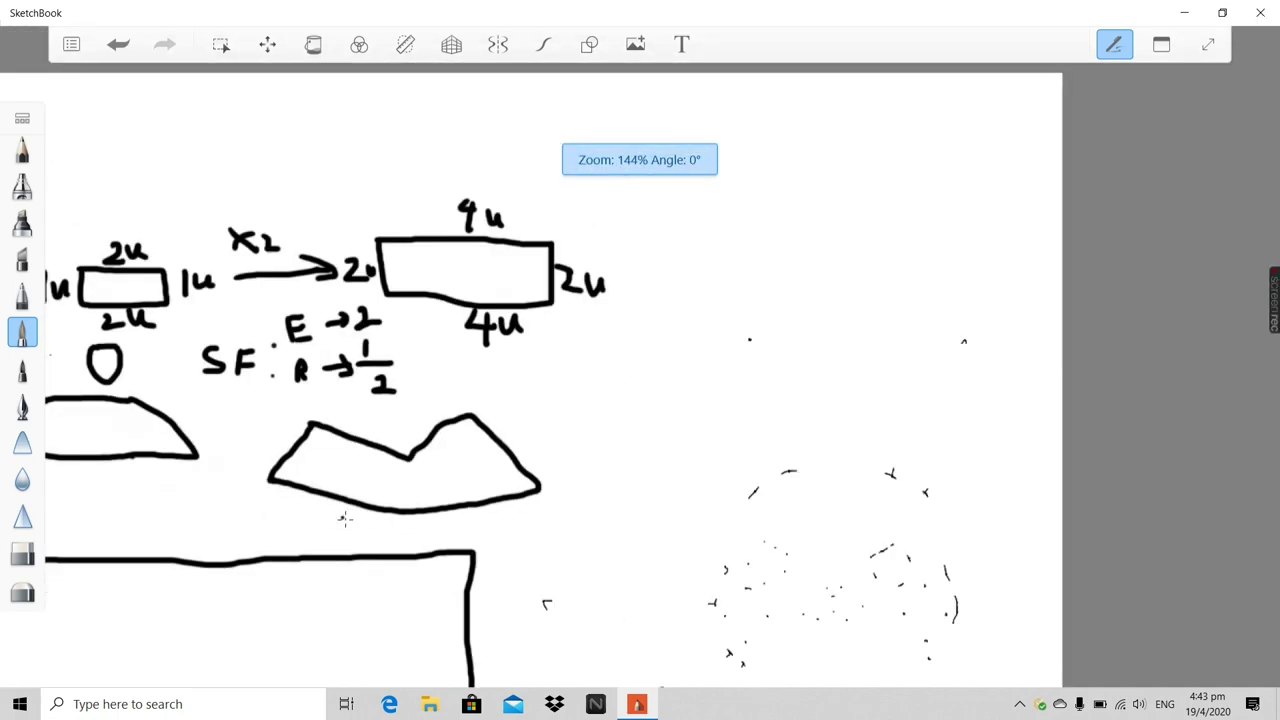
scroll(330, 490, up, 6)
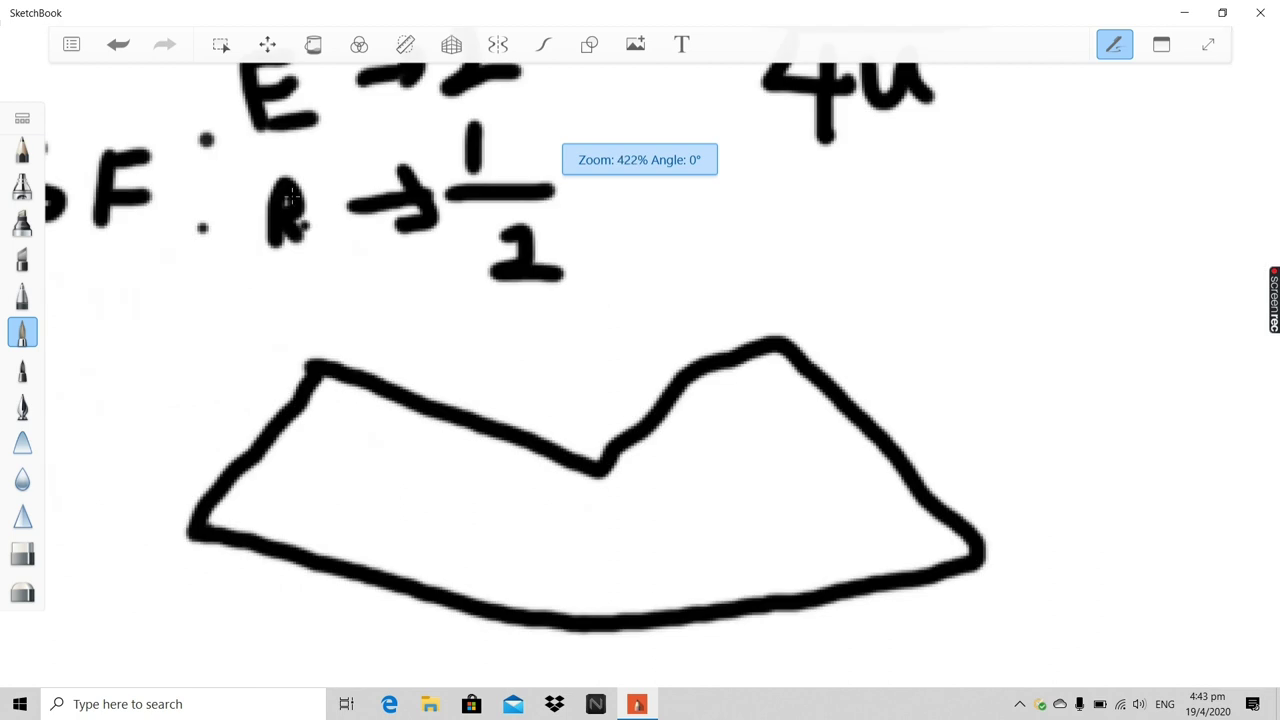
click(118, 44)
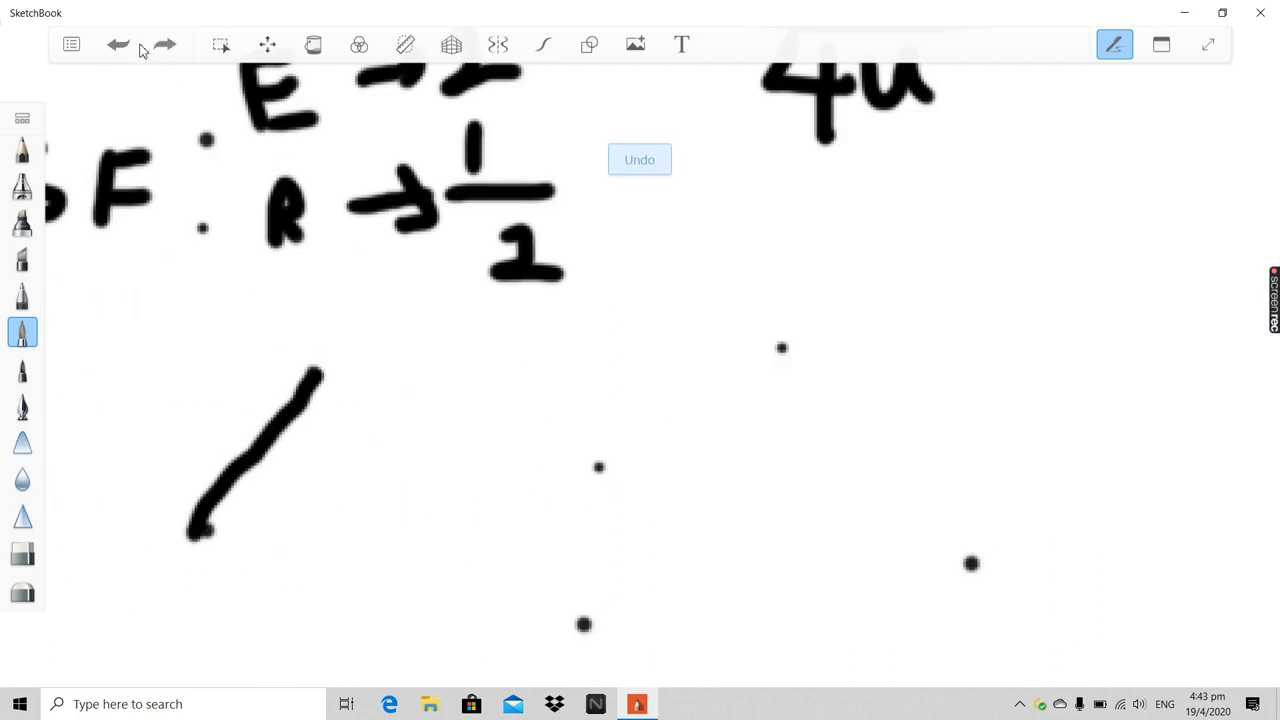
click(165, 44)
scroll(615, 330, down, 2)
scroll(1006, 374, down, 2)
scroll(949, 354, up, 3)
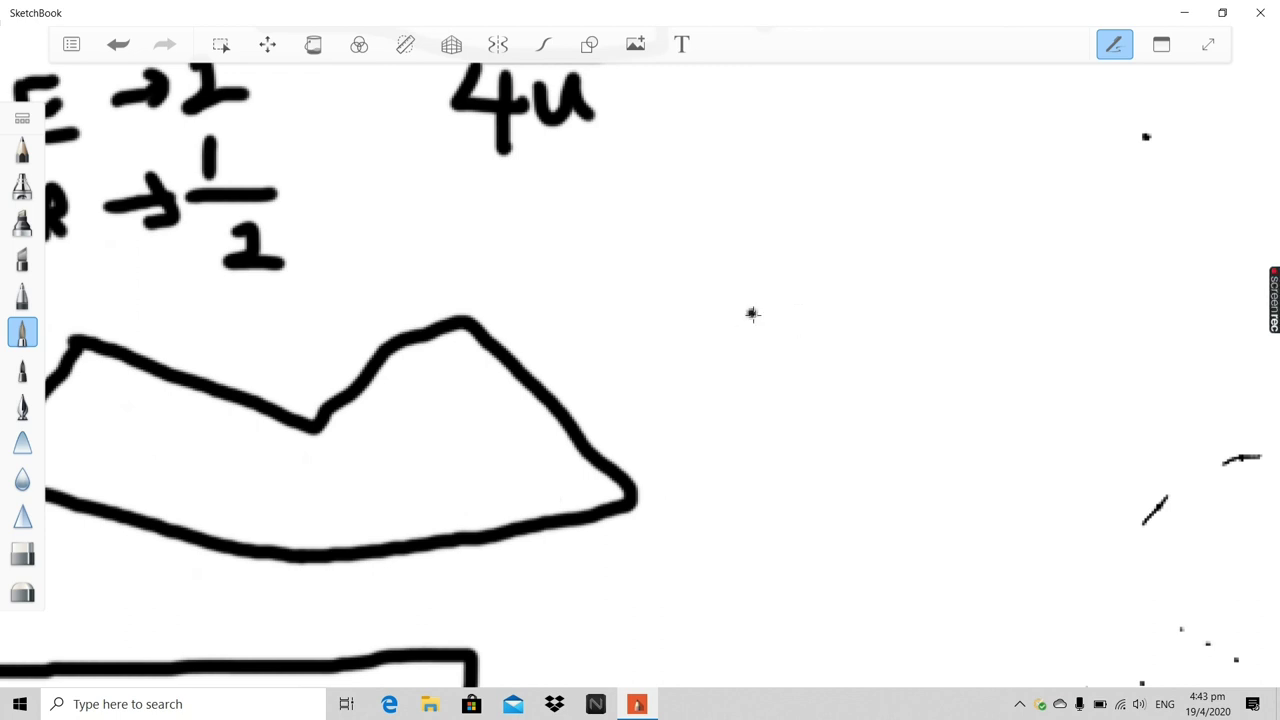
Label the notched polygon with a handwritten letter O inside its right part
scroll(818, 324, down, 2)
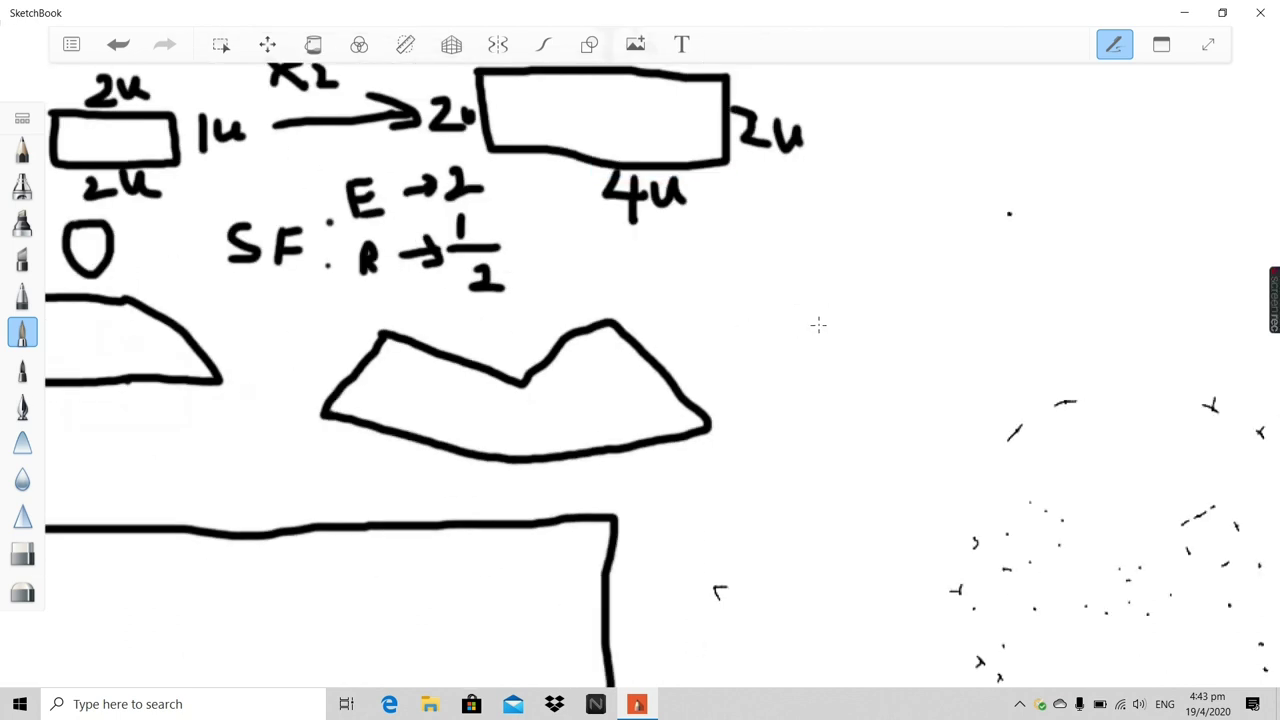
scroll(630, 405, up, 2)
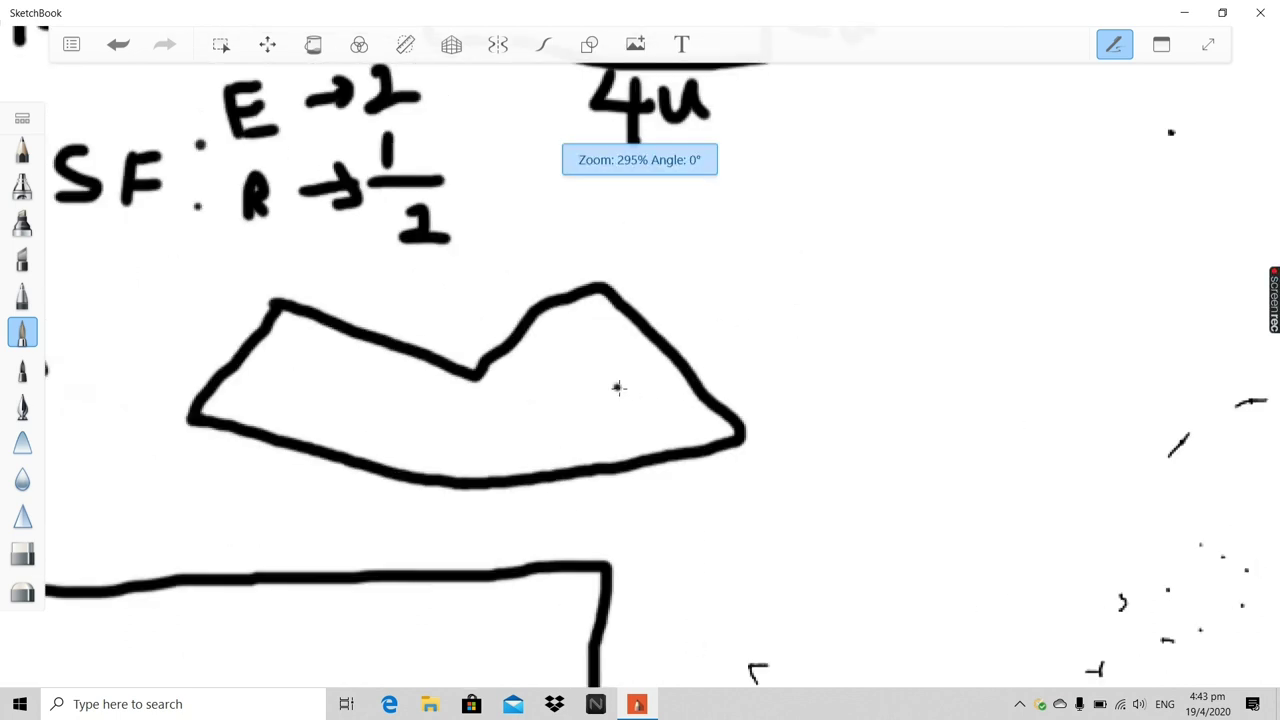
mouse_move(622, 367)
mouse_down()
mouse_move(602, 414)
mouse_move(656, 407)
mouse_move(630, 373)
mouse_up()
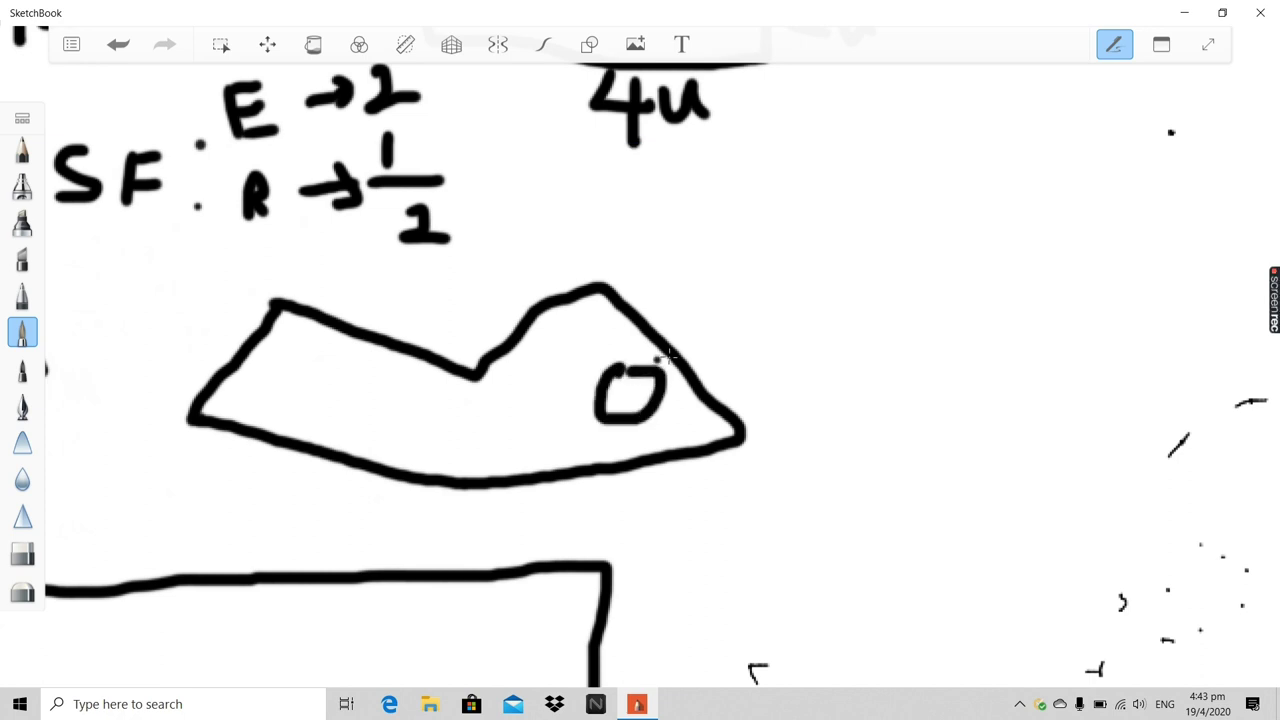
Examine the polygon labelled O, the blank area beside it and the rectangle enlargement example above
scroll(700, 330, down, 3)
scroll(860, 248, up, 4)
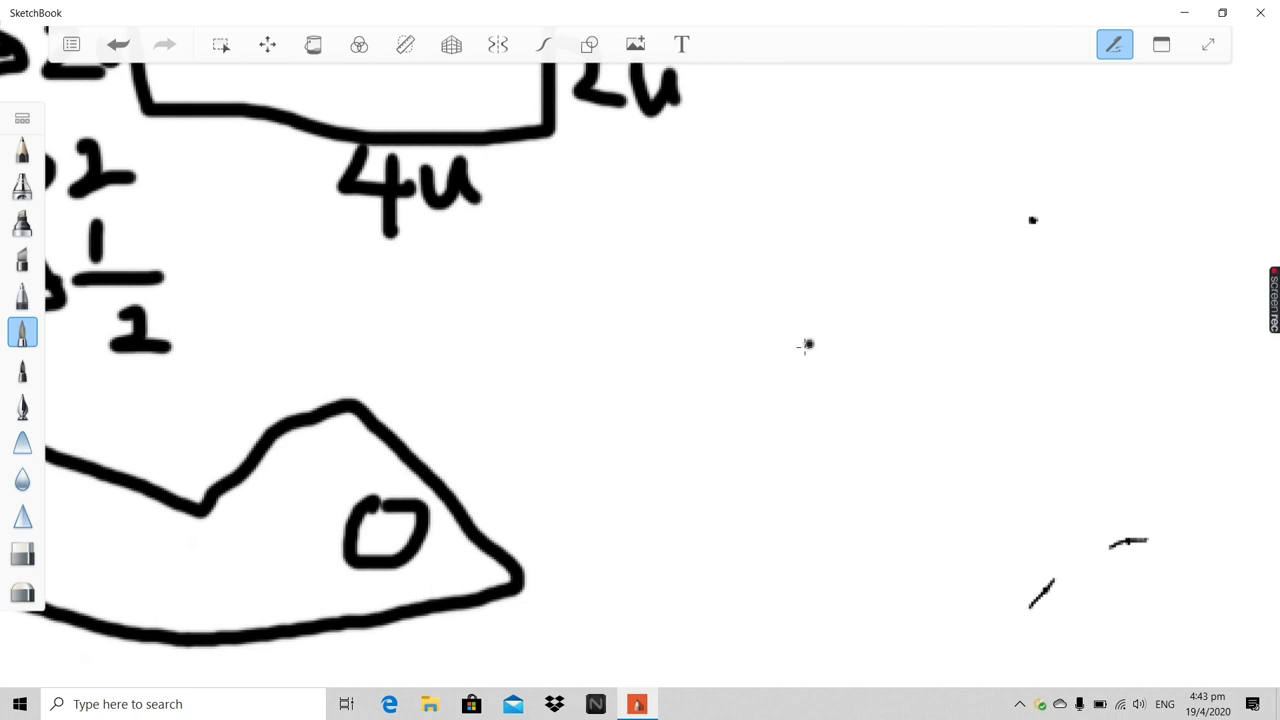
scroll(808, 345, down, 3)
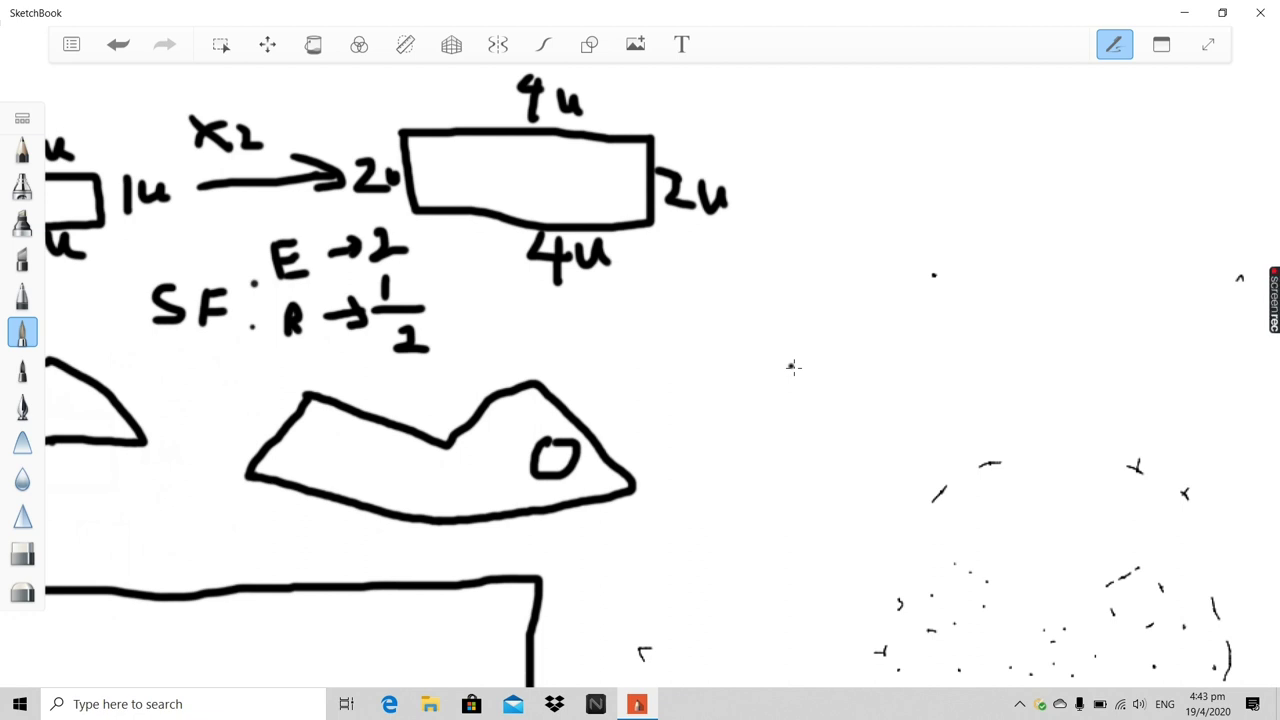
scroll(793, 367, down, 3)
scroll(794, 366, up, 8)
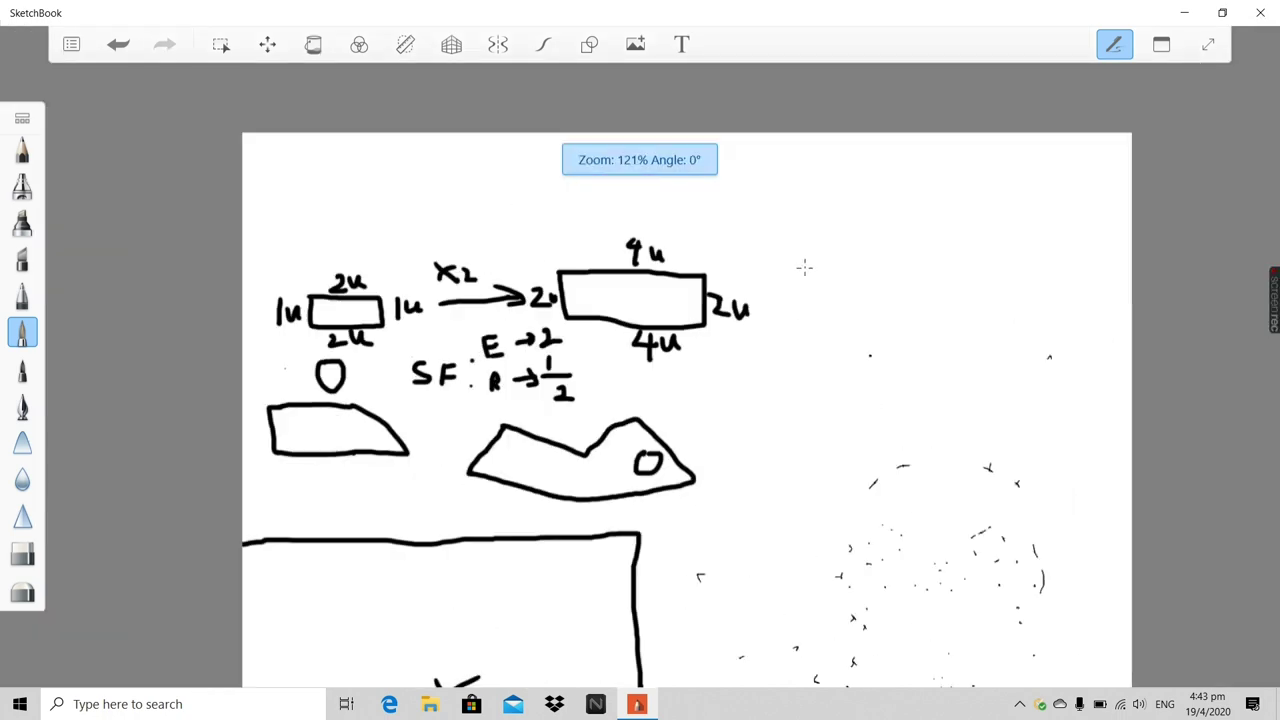
scroll(720, 460, down, 3)
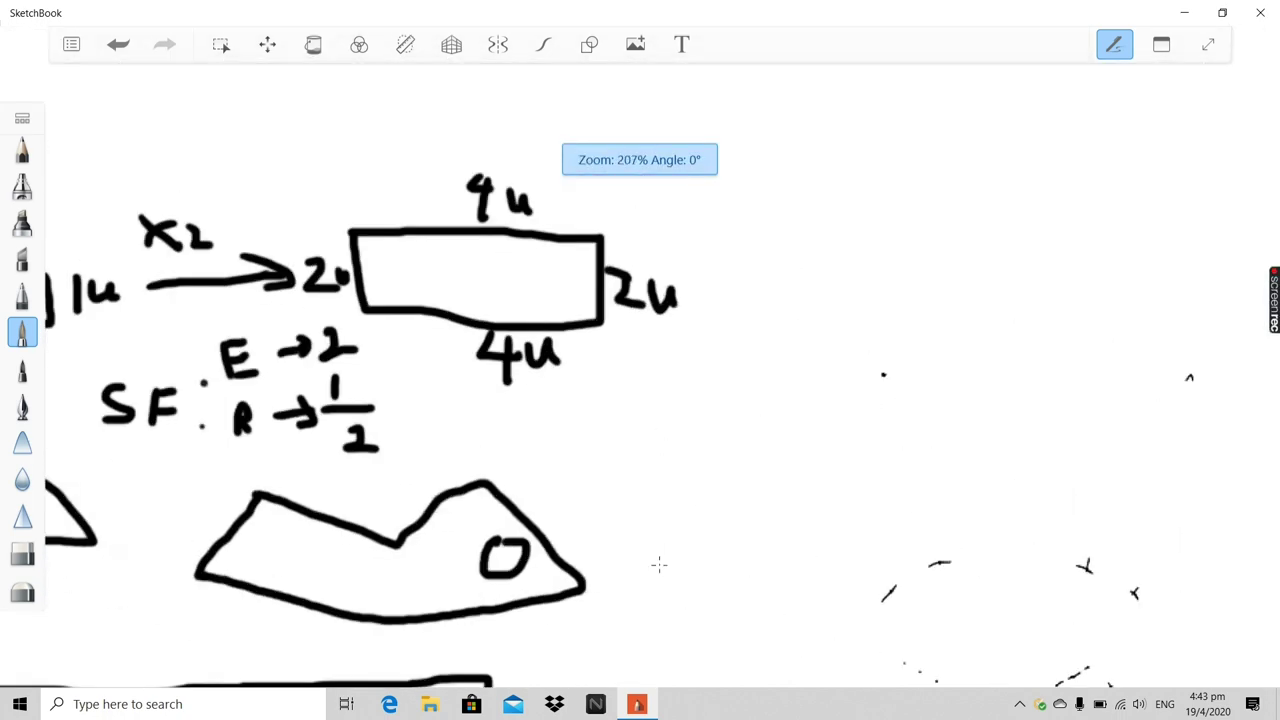
scroll(399, 561, up, 3)
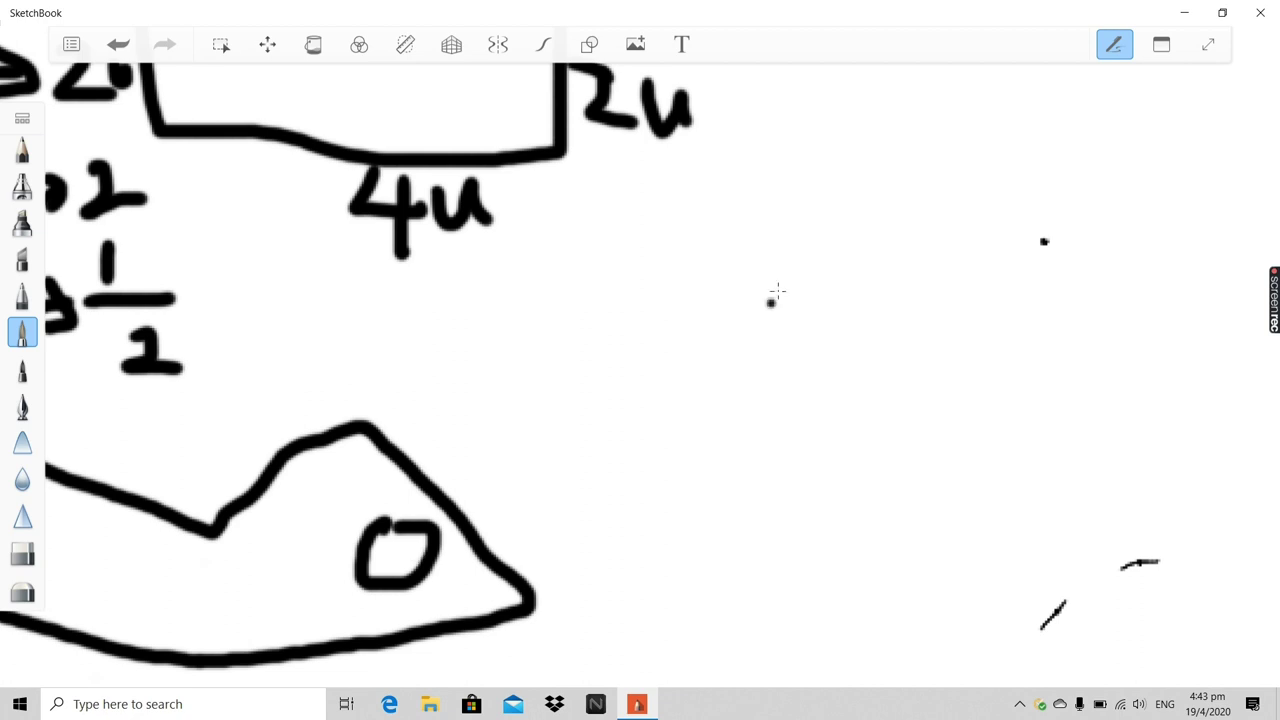
scroll(694, 416, down, 3)
scroll(880, 434, up, 4)
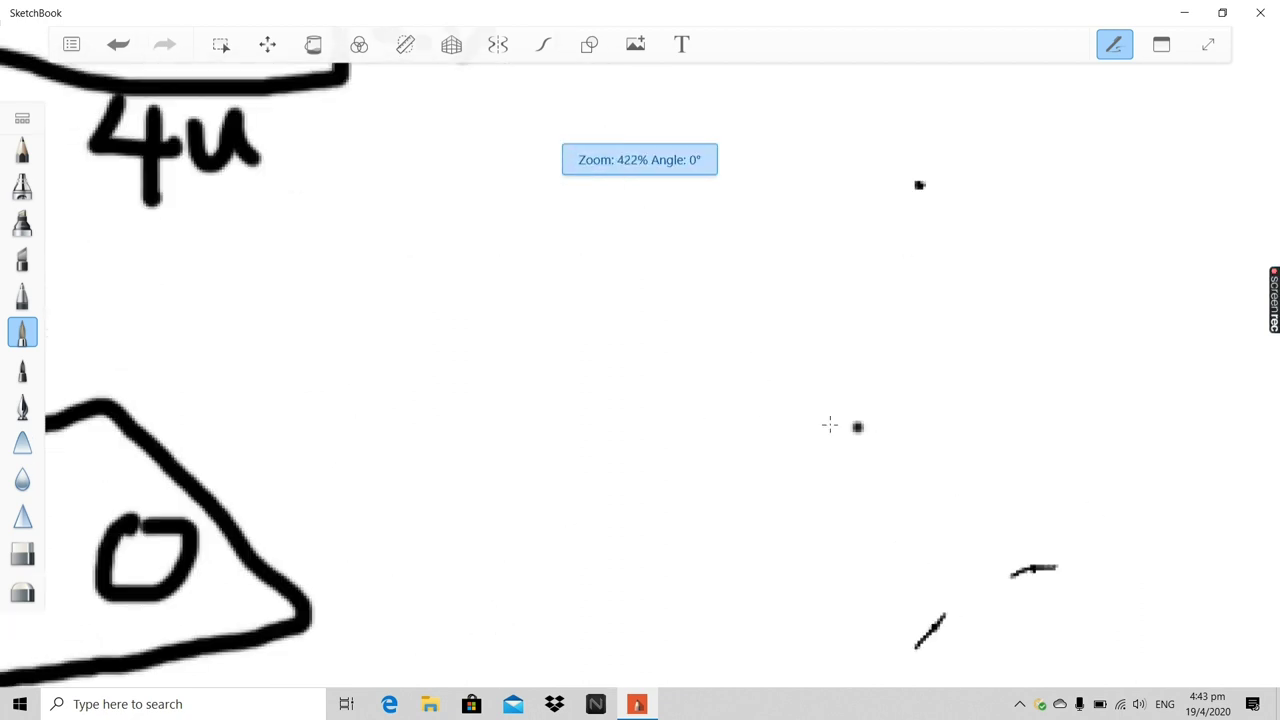
scroll(829, 423, down, 4)
scroll(792, 375, up, 2)
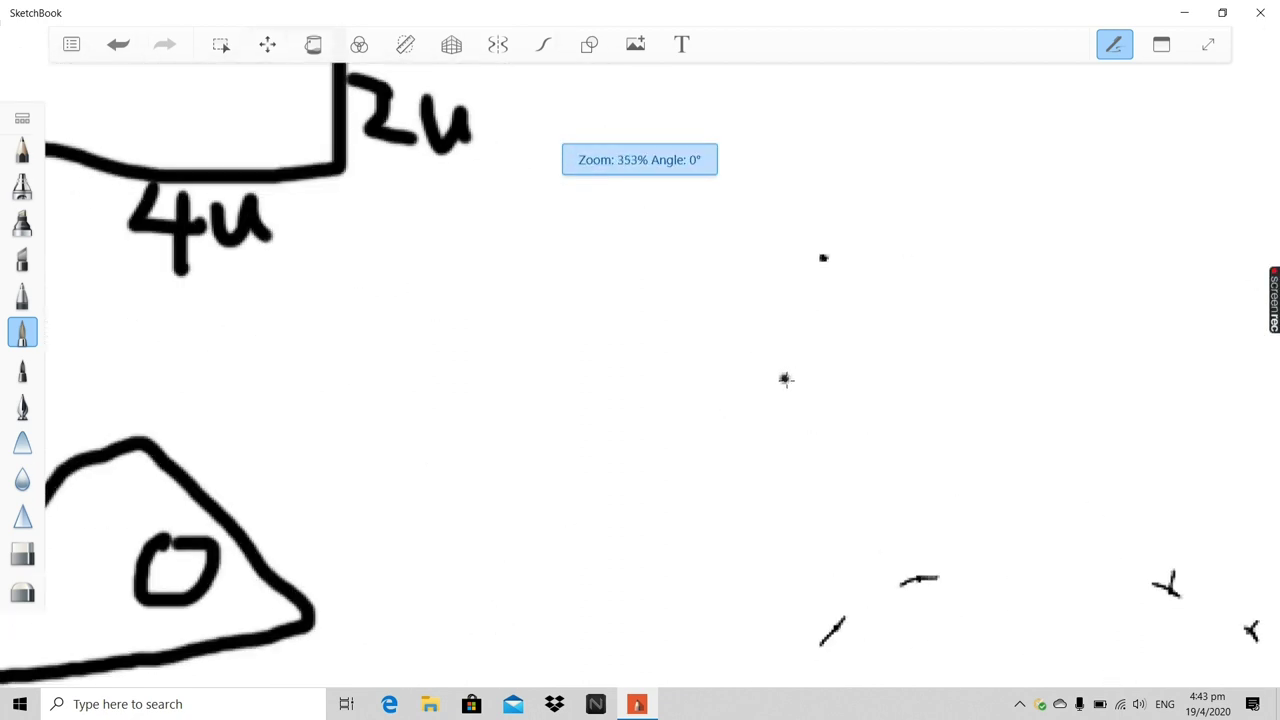
scroll(648, 408, down, 1)
scroll(712, 427, up, 1)
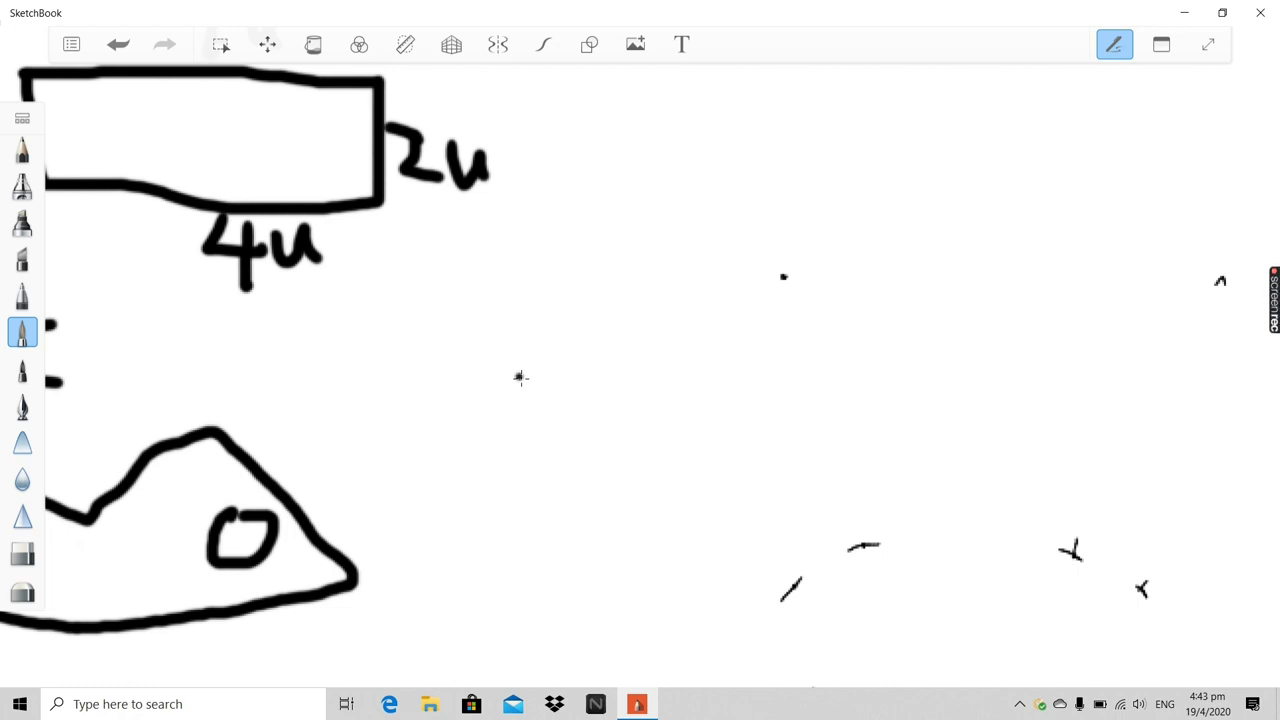
scroll(497, 366, down, 3)
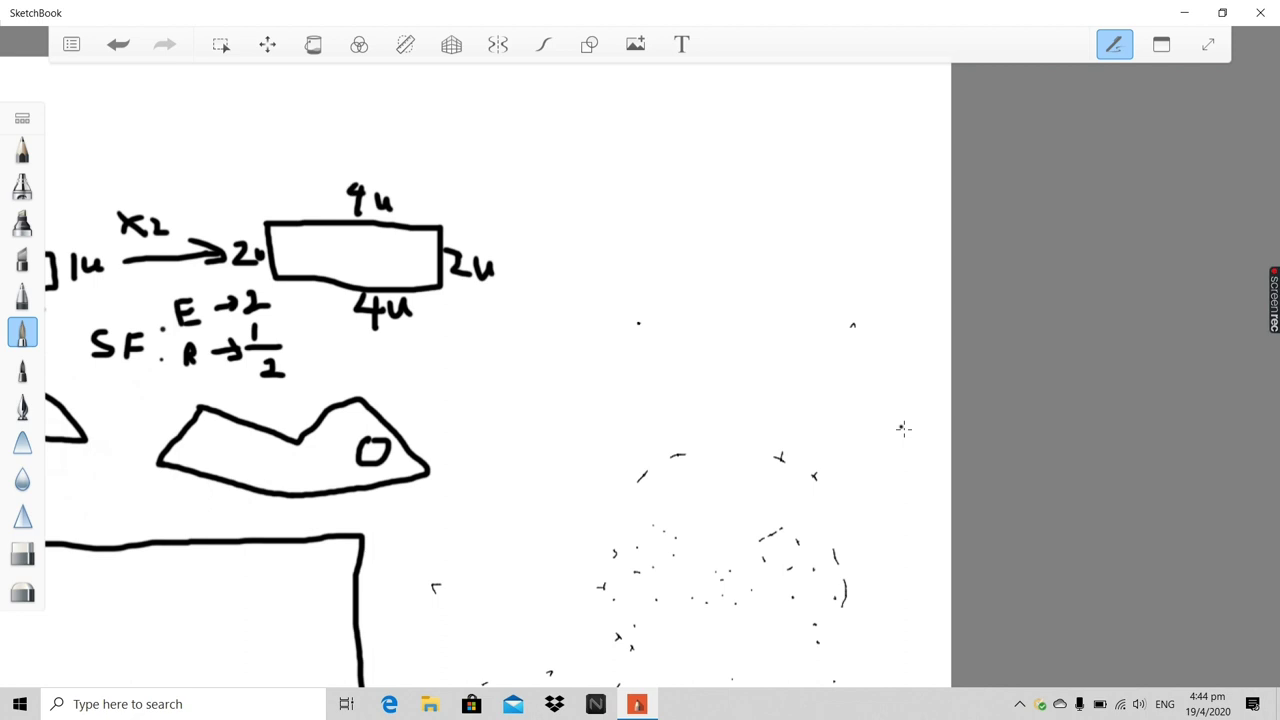
Scribble over the 1/2 written as the reduction value in the scale factor notes
scroll(903, 428, down, 3)
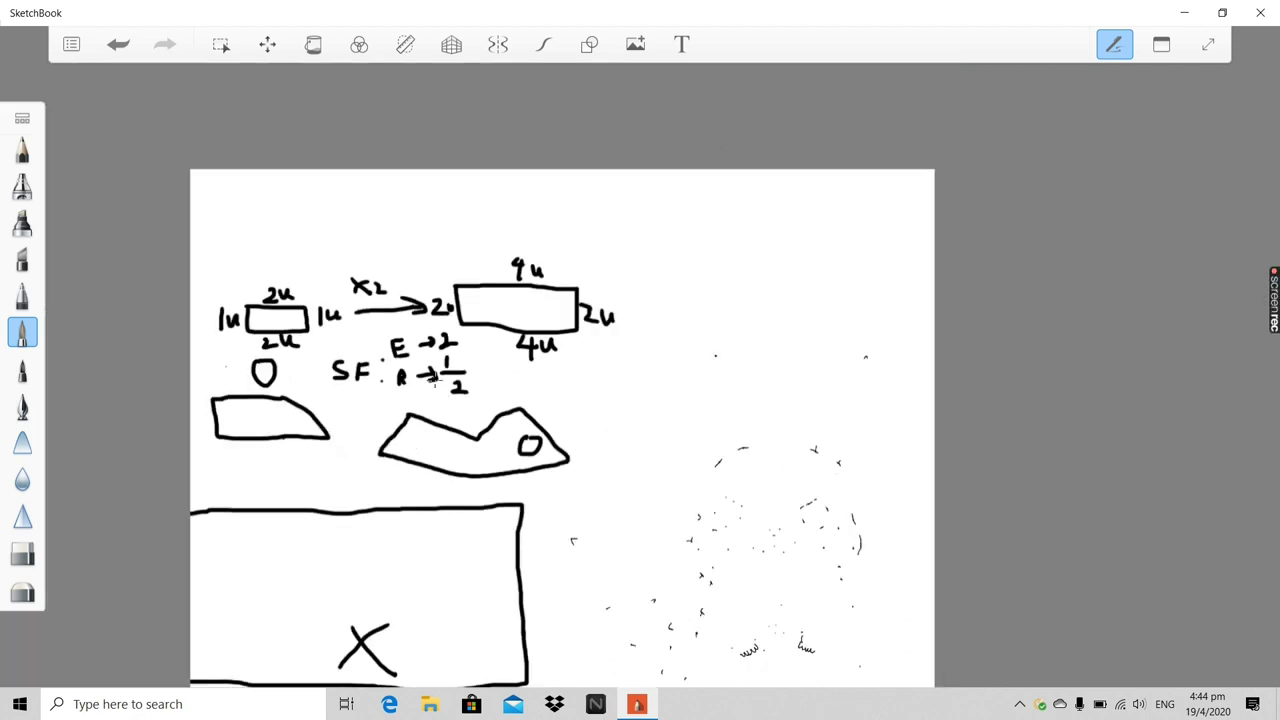
scroll(432, 377, up, 3)
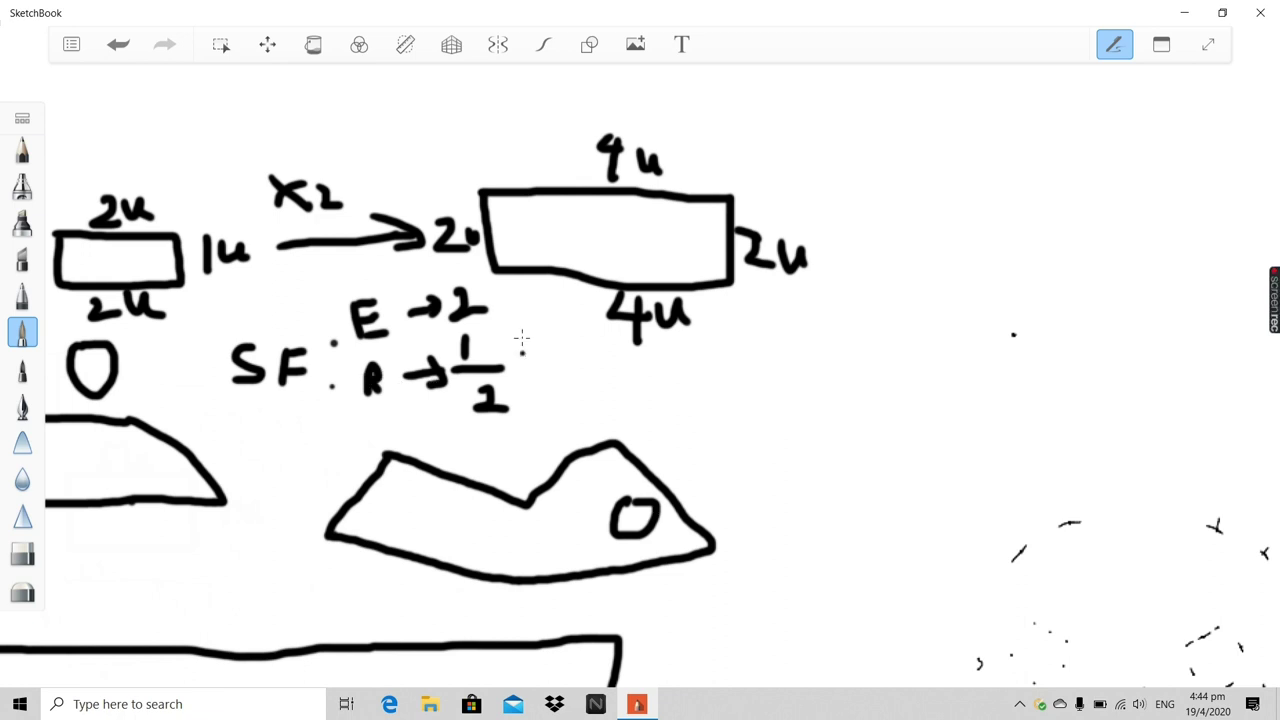
mouse_move(472, 330)
mouse_down()
mouse_move(480, 442)
mouse_move(506, 408)
mouse_move(500, 343)
mouse_move(448, 396)
mouse_up()
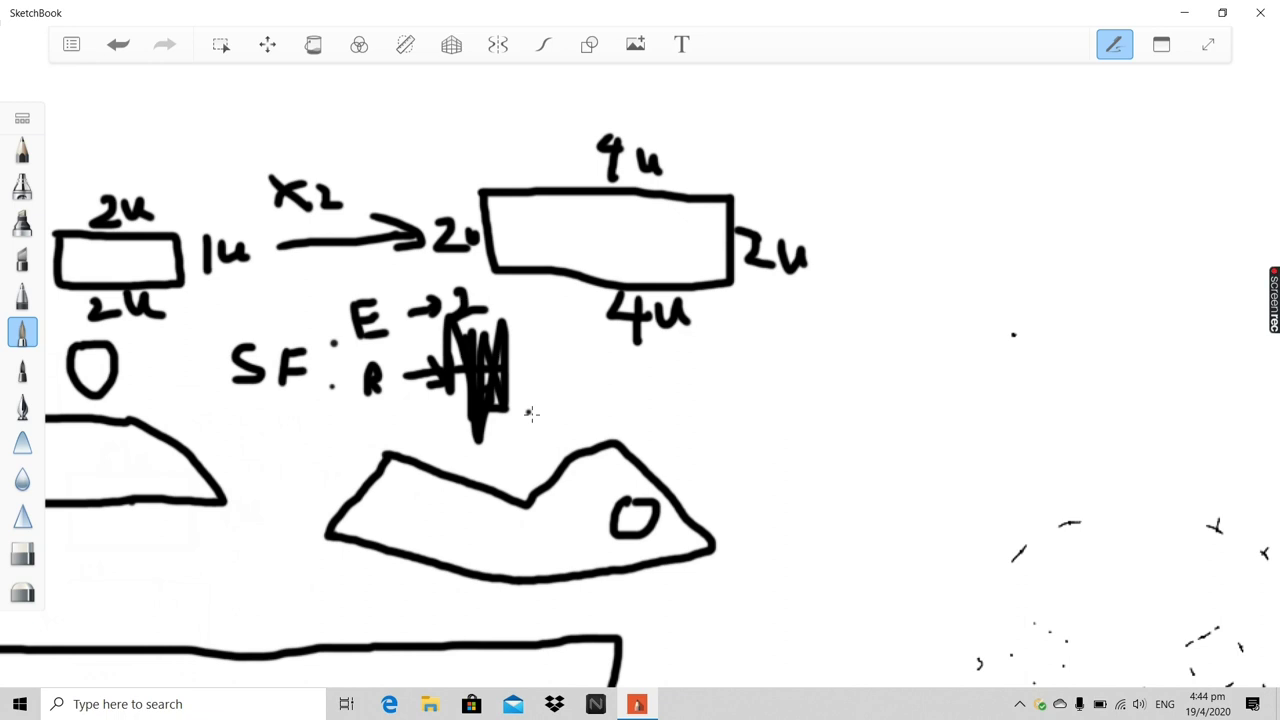
scroll(690, 545, up, 5)
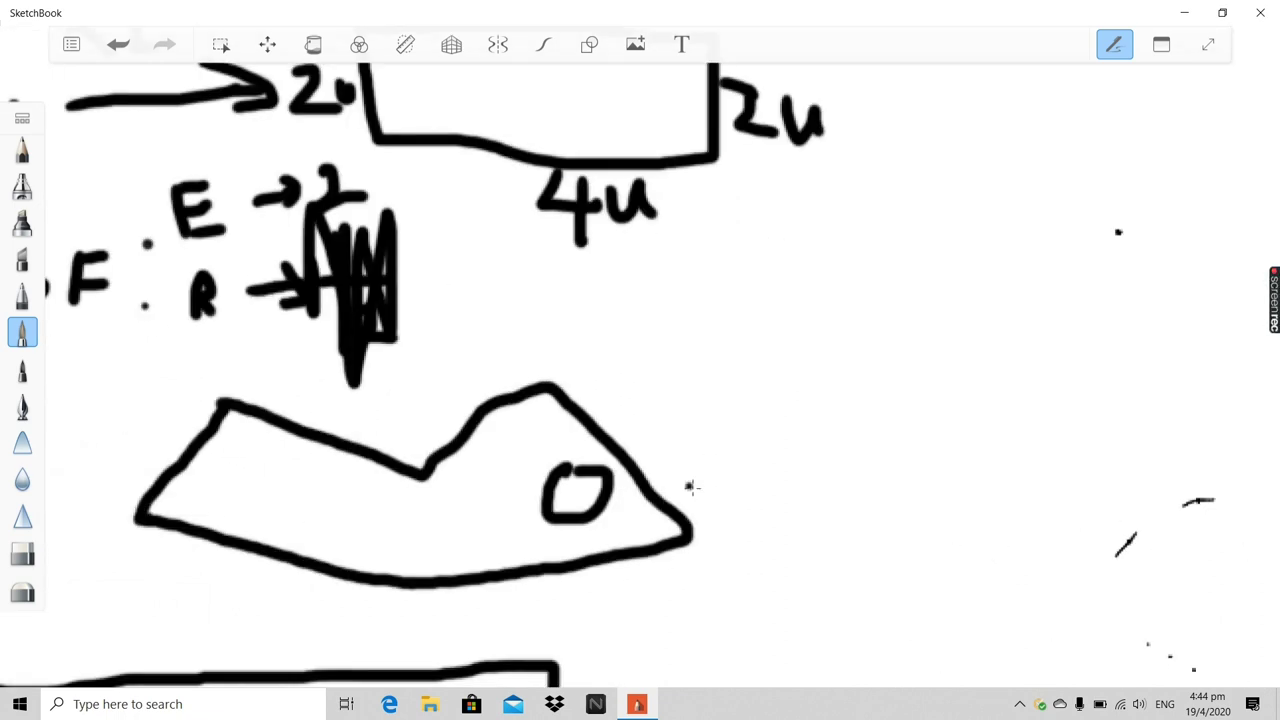
scroll(690, 489, down, 2)
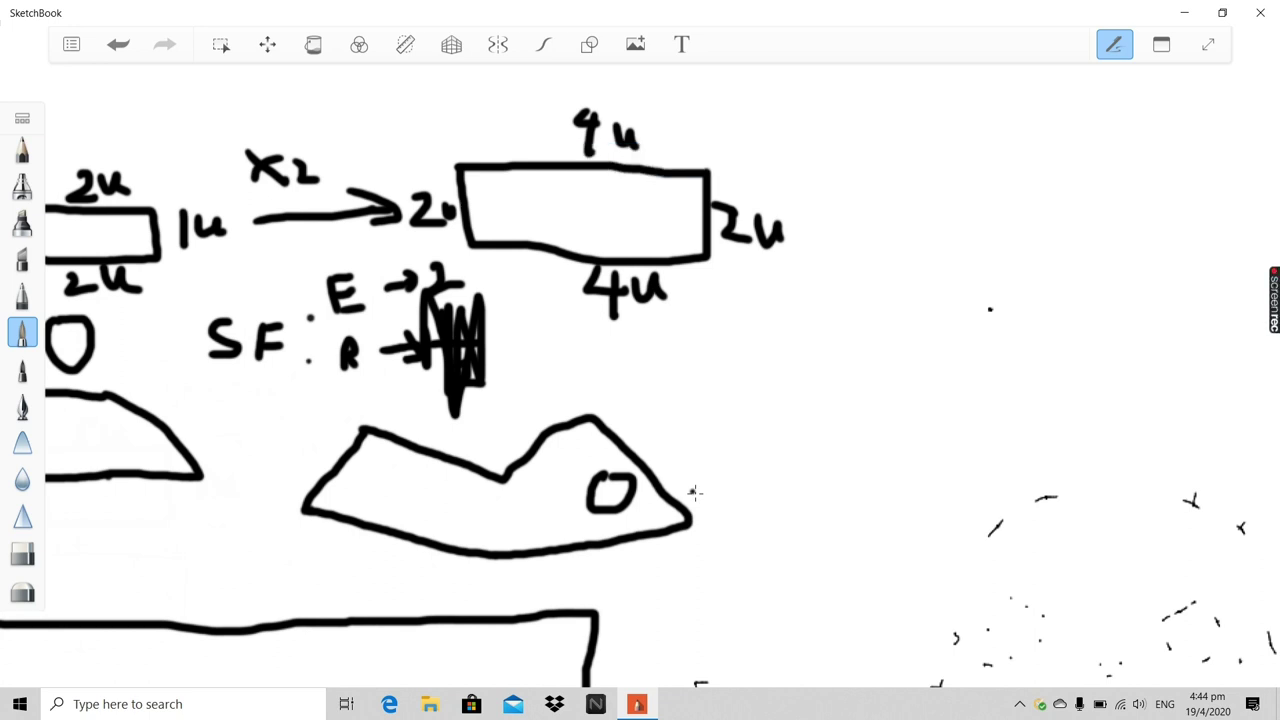
scroll(713, 426, up, 2)
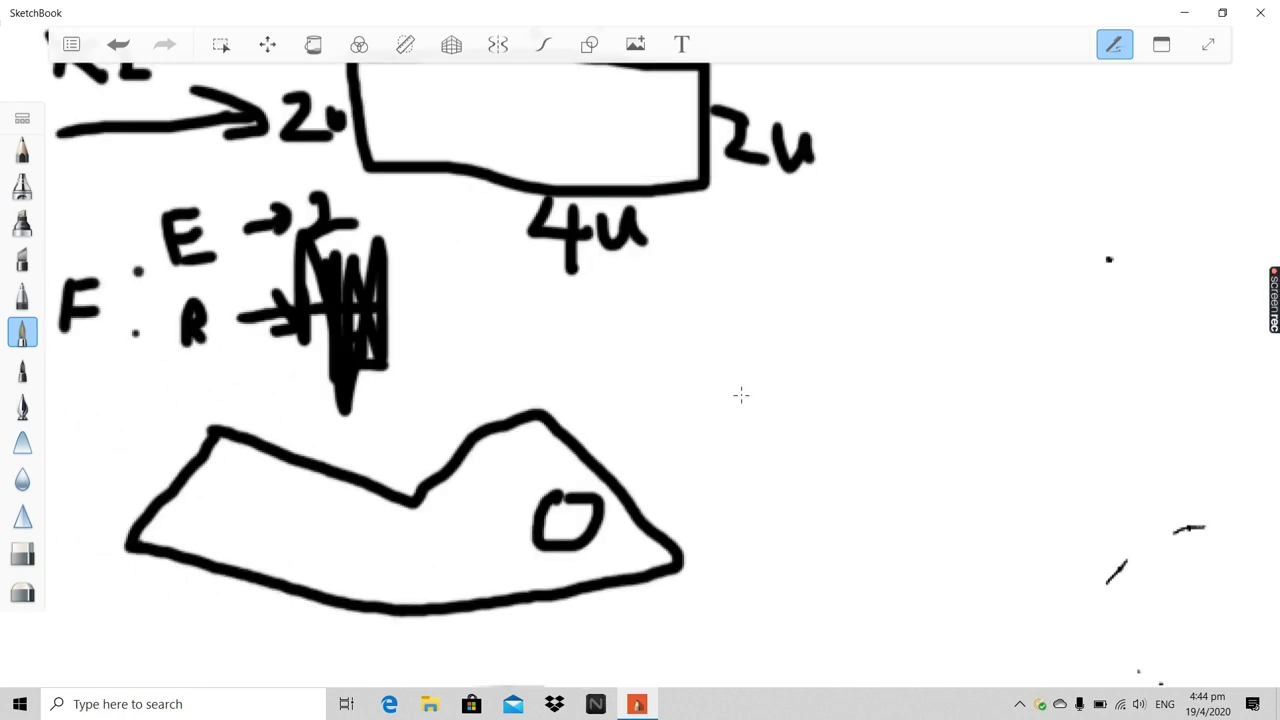
mouse_move(726, 383)
mouse_down()
mouse_move(819, 448)
mouse_move(859, 498)
mouse_move(984, 424)
mouse_up()
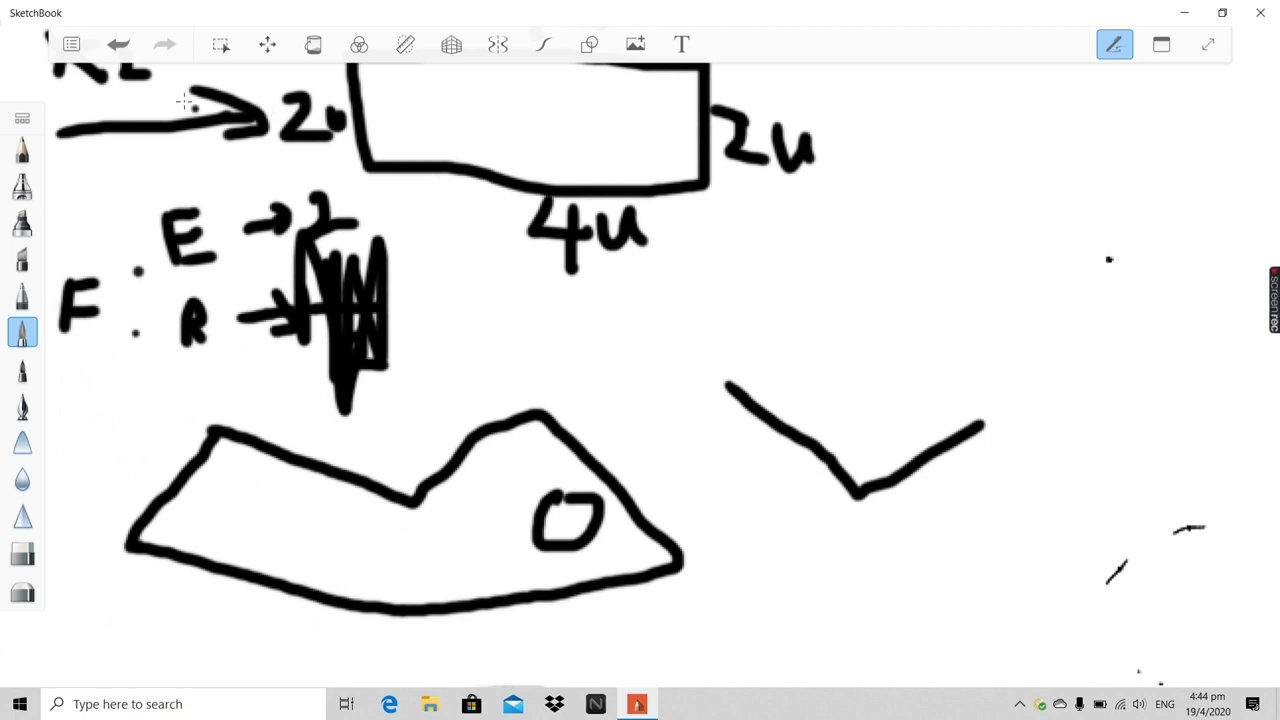
click(118, 44)
click(118, 44)
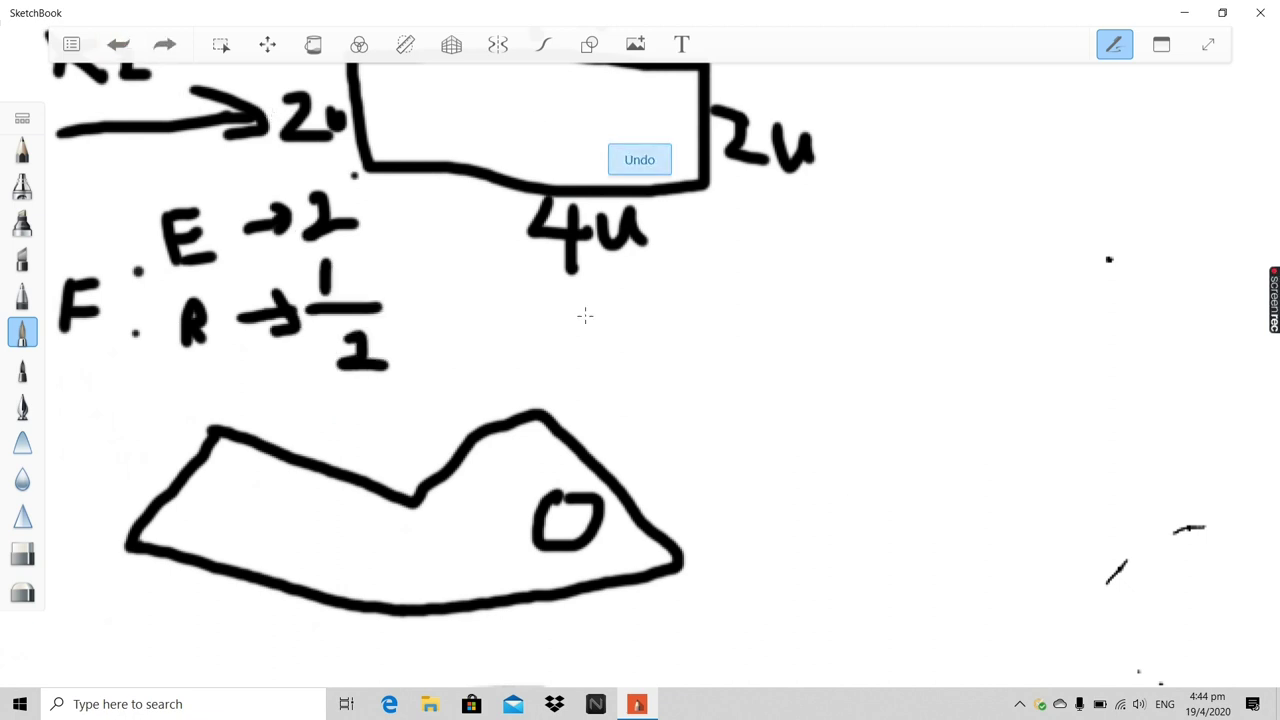
click(824, 375)
click(164, 44)
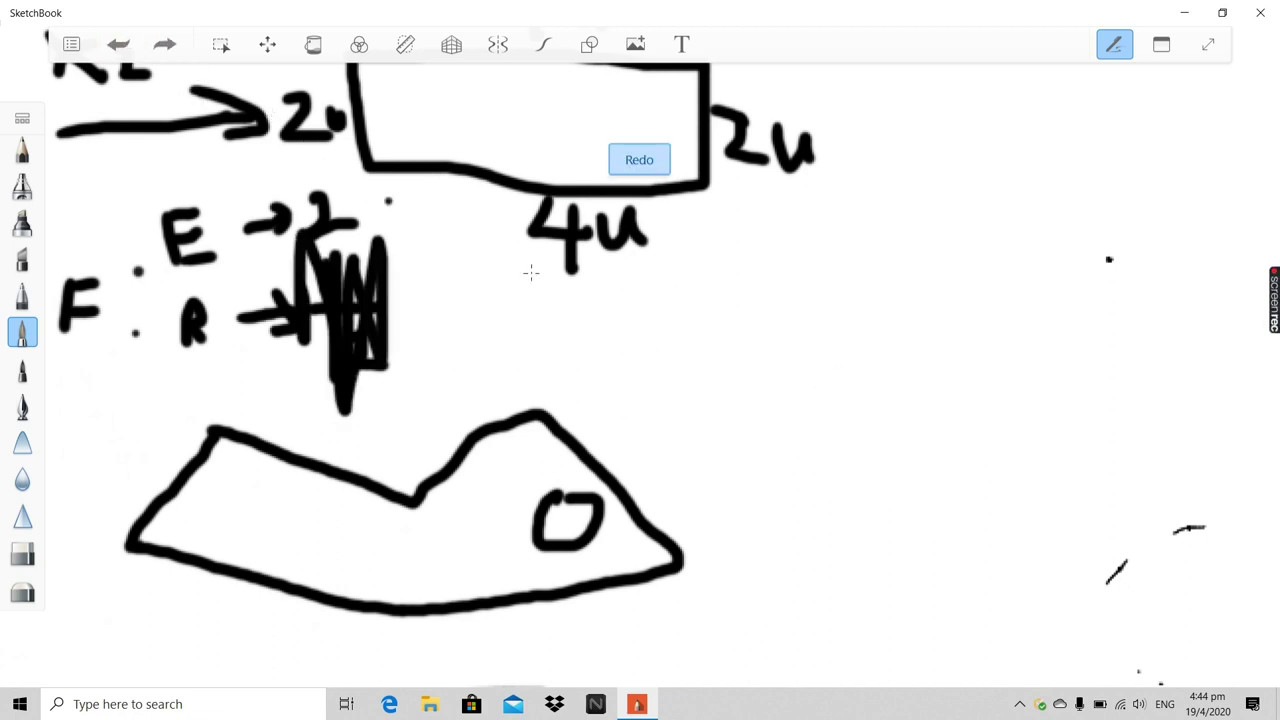
Draw a smaller closed polygon with a V-shaped notch in its upper side, to the right of the polygon labelled O
drag(699, 356, 731, 381)
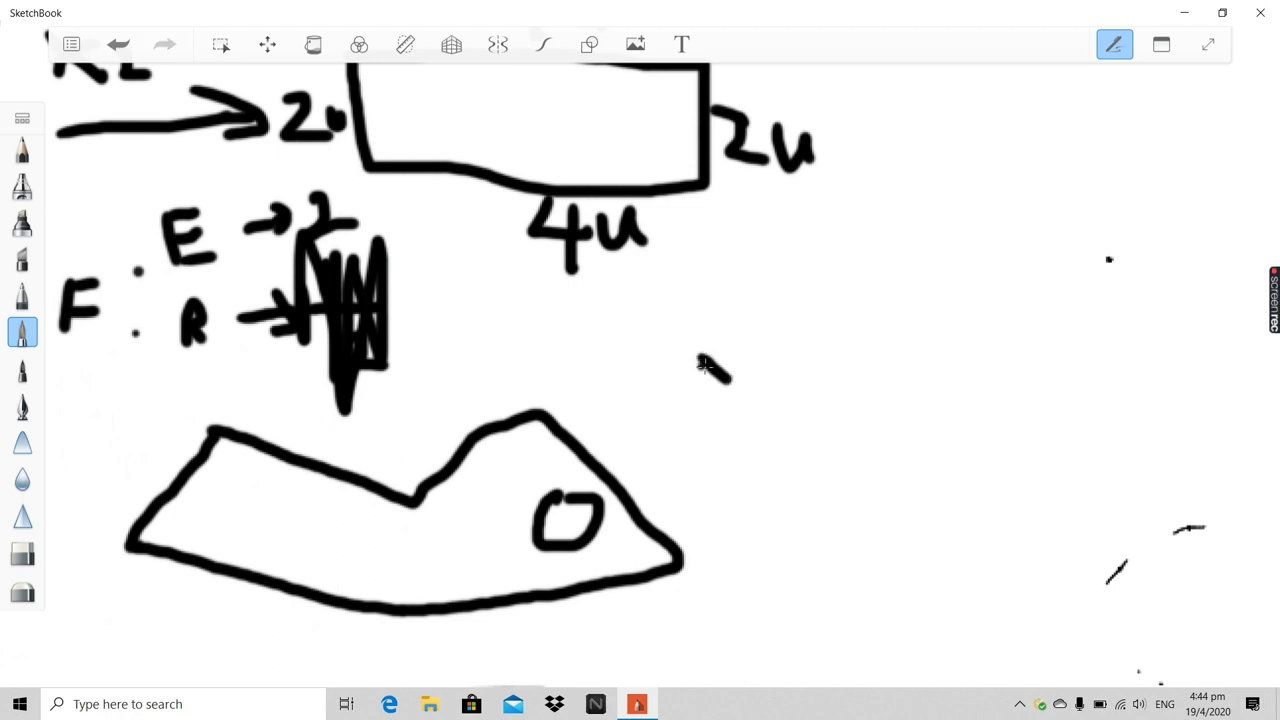
mouse_move(724, 376)
mouse_down()
mouse_move(803, 430)
mouse_move(869, 366)
mouse_move(876, 406)
mouse_move(927, 491)
mouse_up()
mouse_move(860, 508)
mouse_down()
mouse_move(788, 527)
mouse_move(666, 413)
mouse_move(660, 399)
mouse_move(716, 358)
mouse_up()
scroll(716, 360, down, 5)
scroll(771, 420, up, 4)
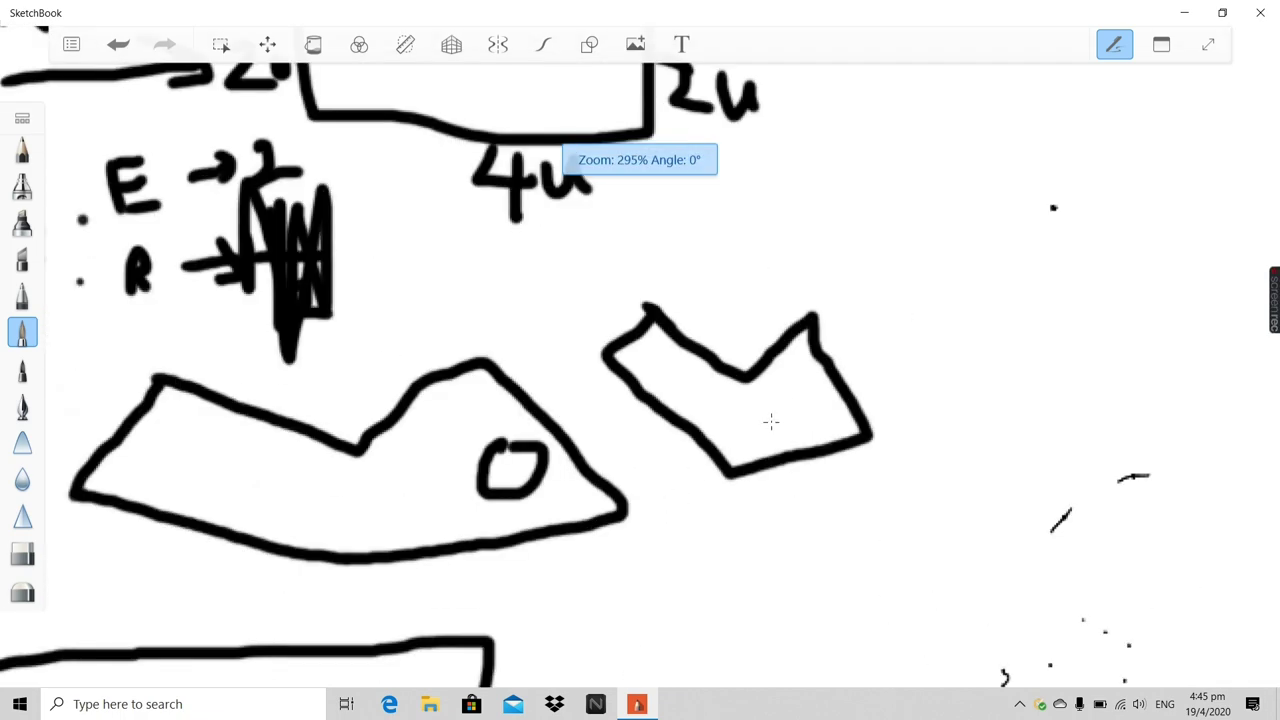
Label the smaller notched polygon with a handwritten letter I inside its right part
scroll(369, 556, up, 3)
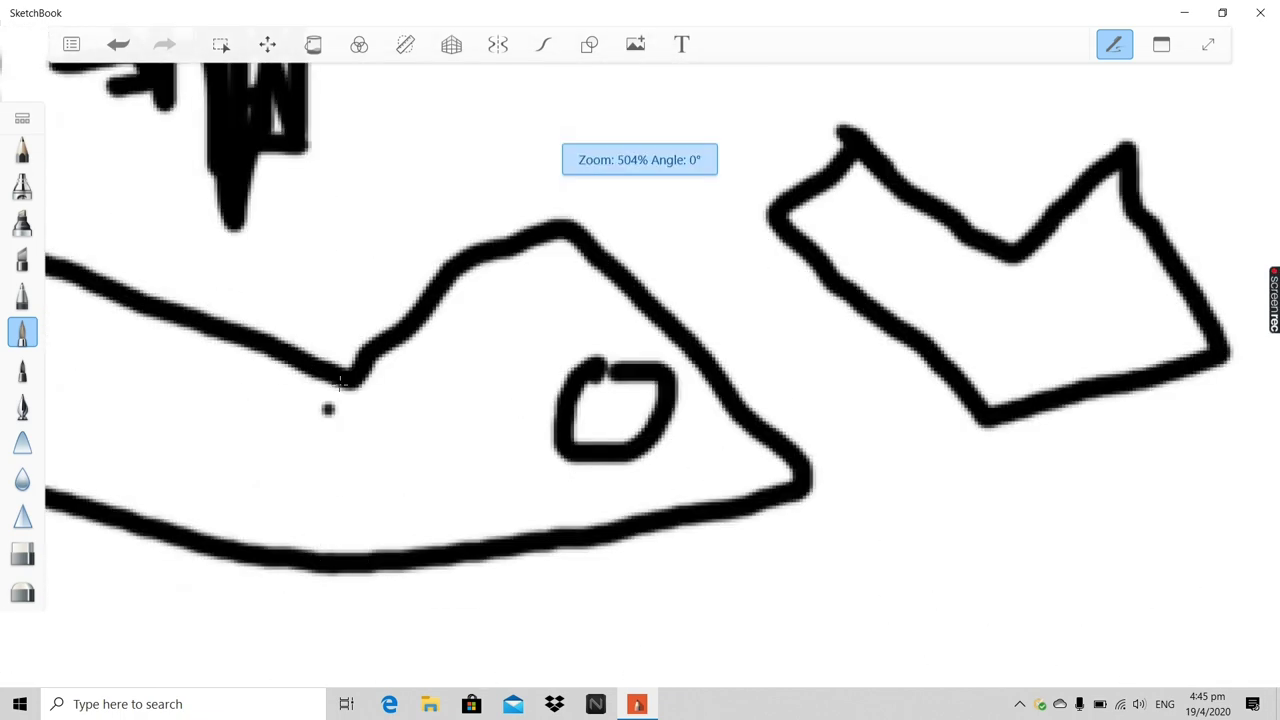
scroll(350, 560, down, 3)
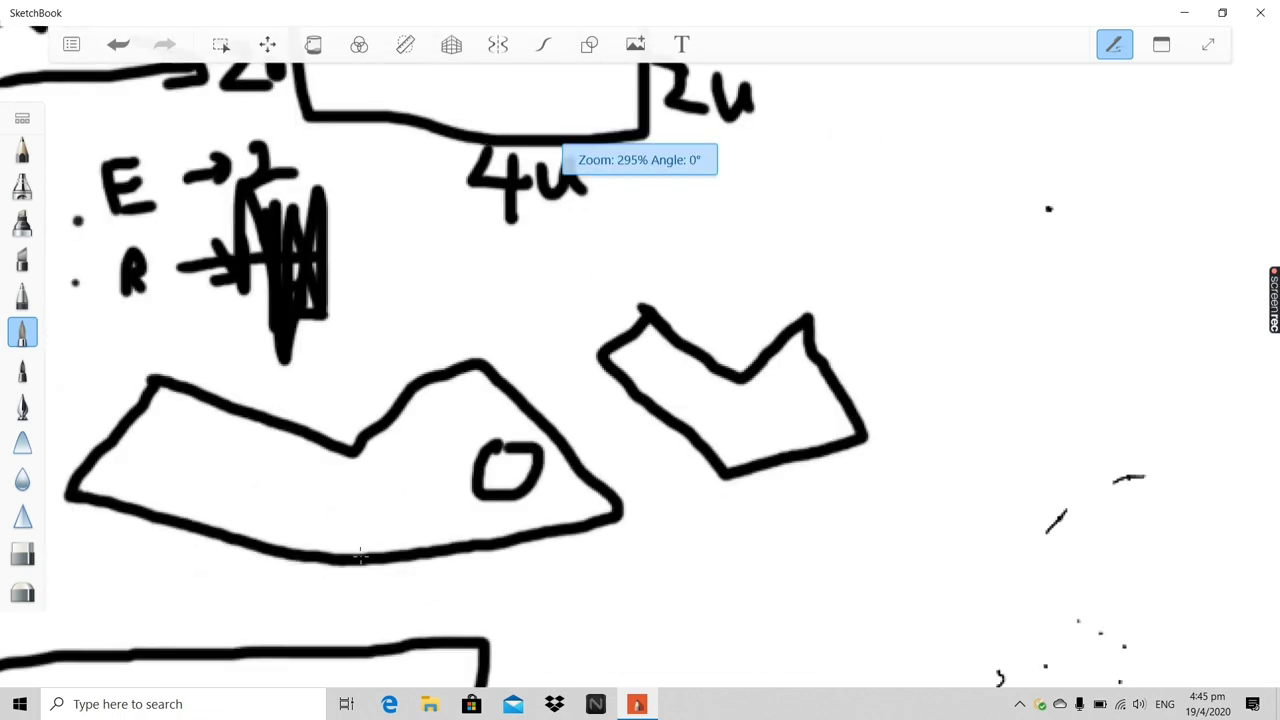
scroll(600, 450, up, 4)
scroll(858, 400, down, 3)
scroll(903, 374, up, 3)
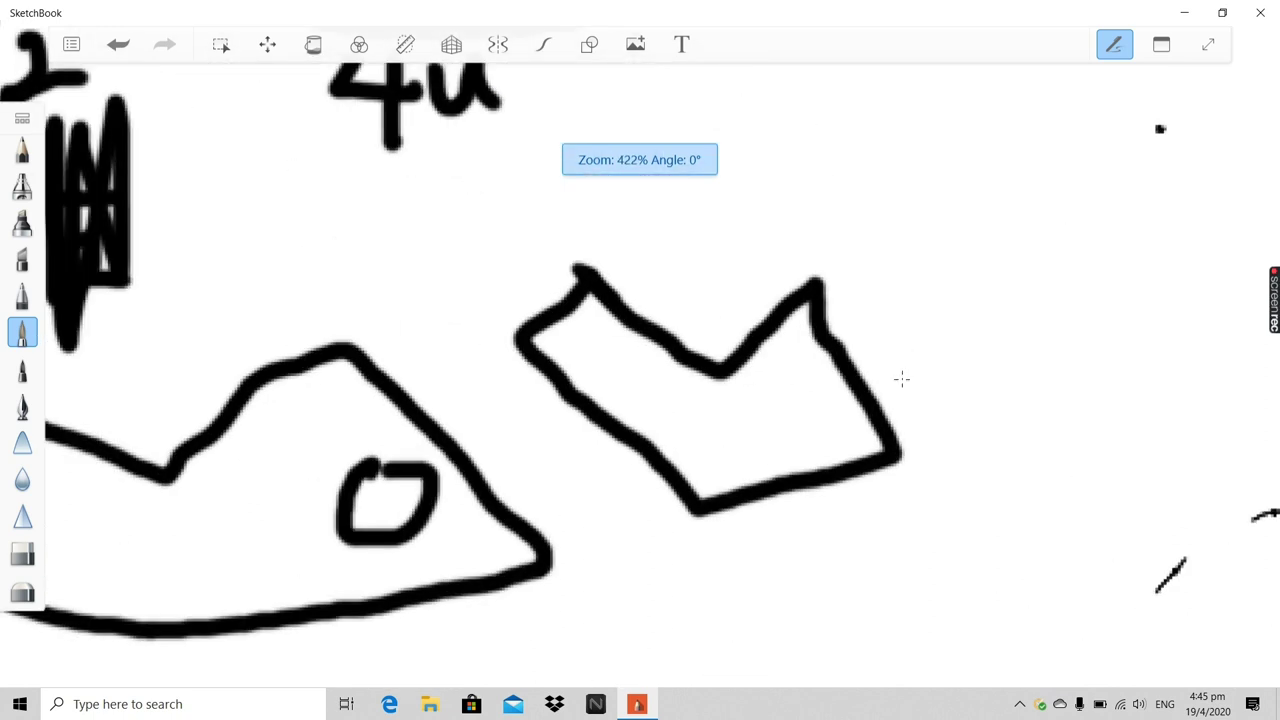
drag(777, 382, 786, 485)
drag(762, 403, 812, 384)
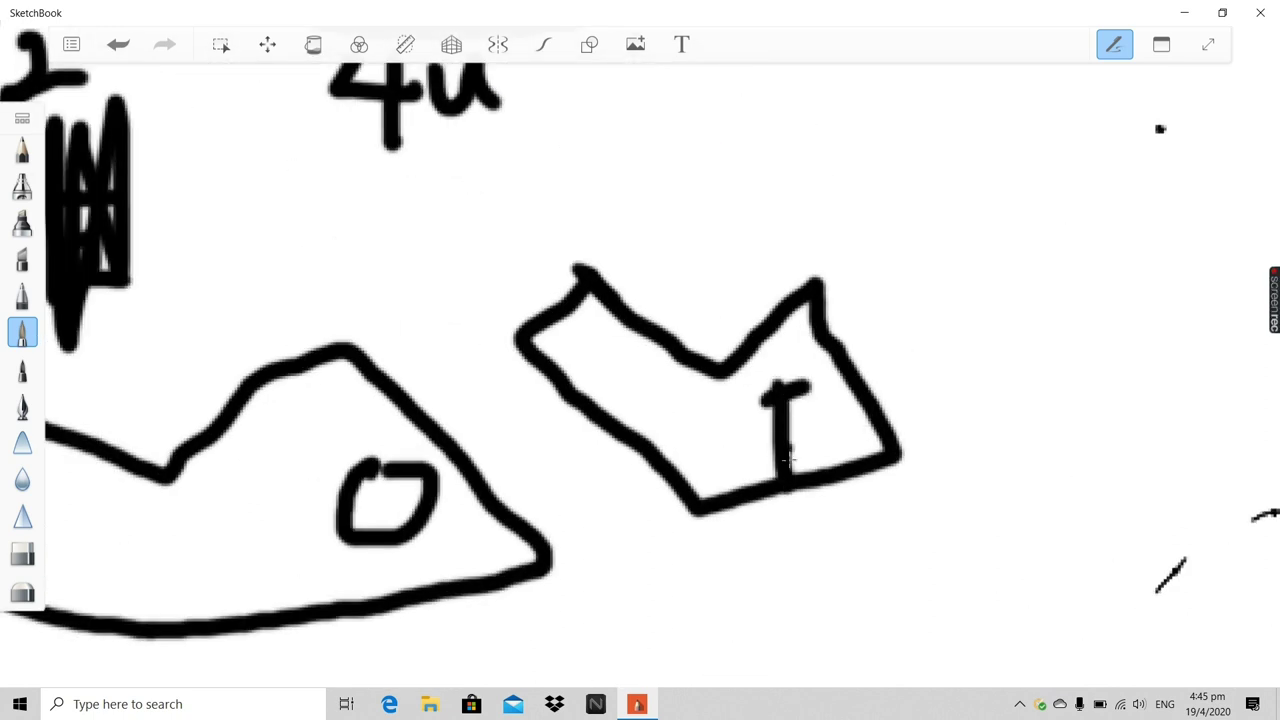
mouse_move(772, 478)
mouse_down()
mouse_move(804, 461)
mouse_move(762, 468)
mouse_up()
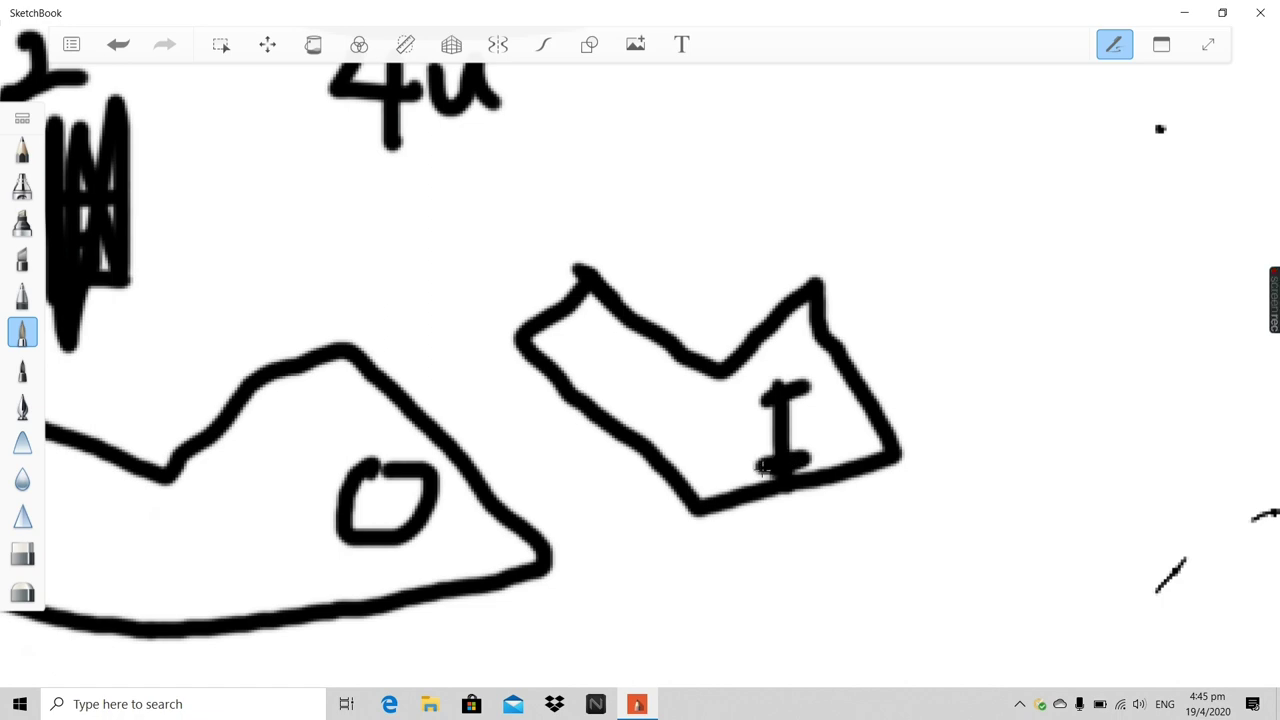
Compare the notched polygons labelled O and I with the rectangle enlargement example and scale factor notes
scroll(790, 430, down, 4)
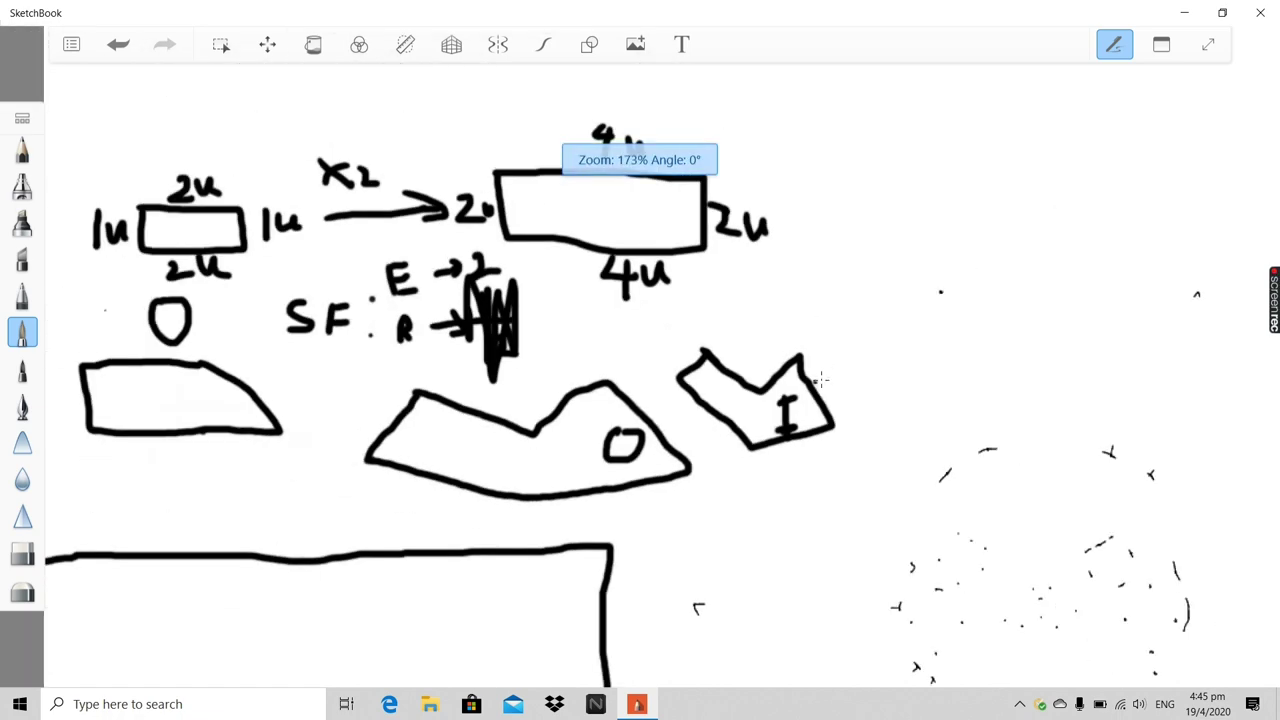
scroll(825, 375, up, 2)
scroll(825, 375, down, 4)
scroll(734, 349, up, 3)
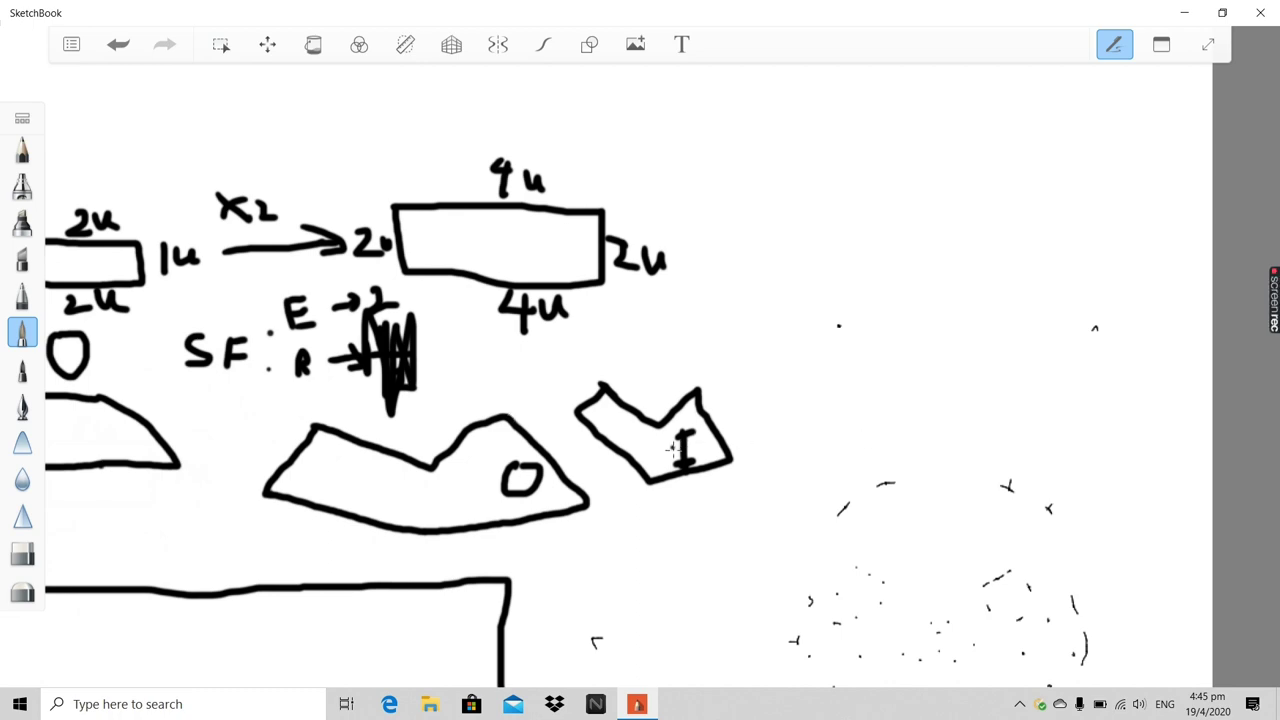
scroll(674, 449, up, 2)
scroll(715, 399, down, 4)
scroll(754, 326, up, 3)
scroll(600, 481, down, 1)
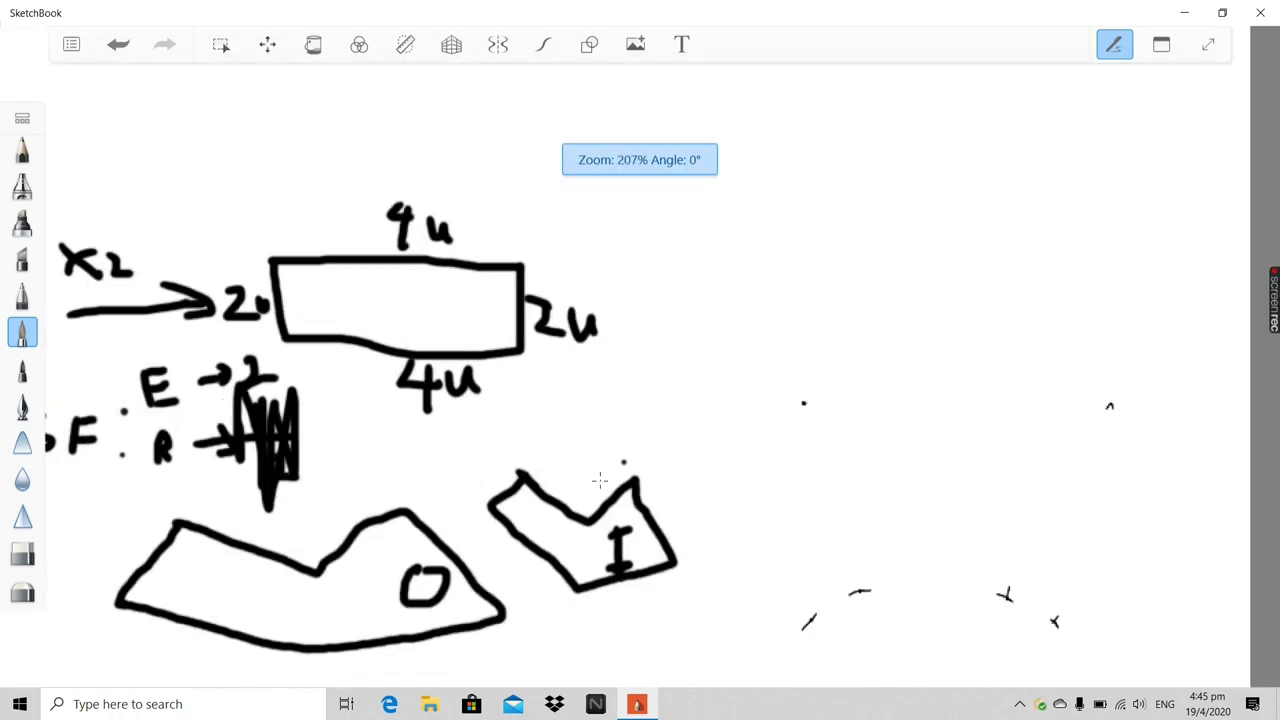
scroll(600, 481, down, 2)
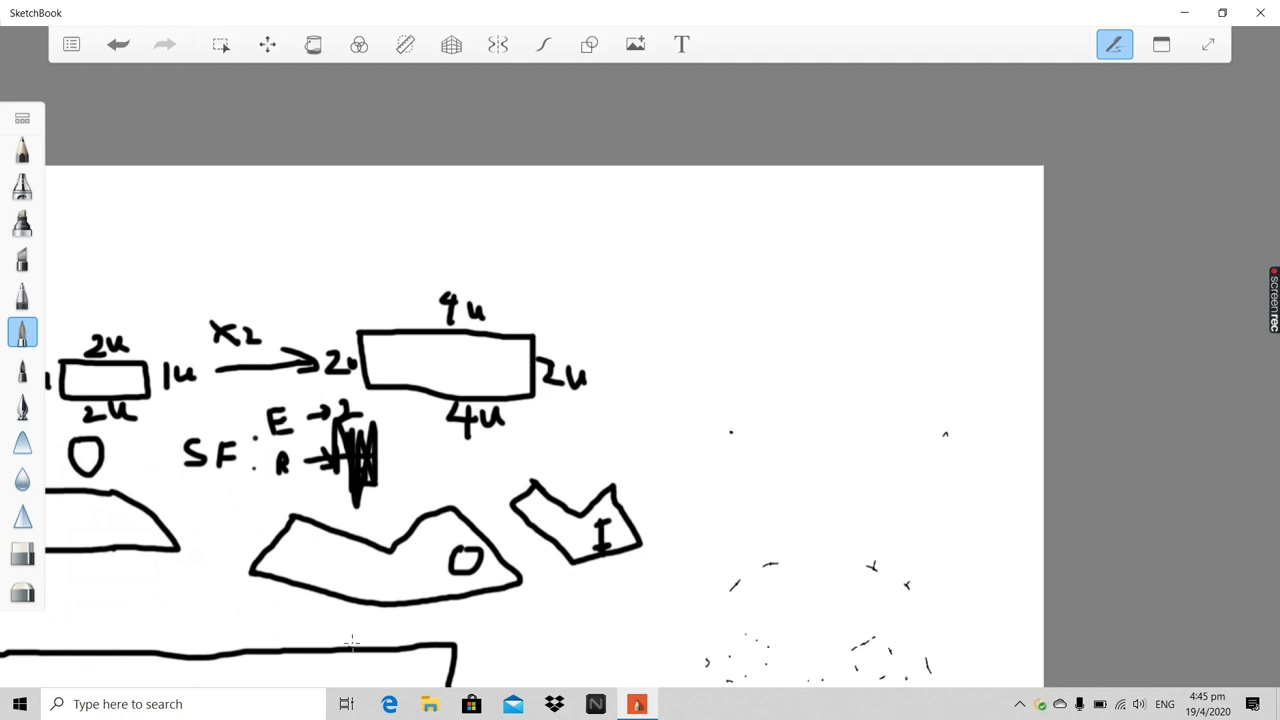
Mark corner points around the polygon labelled O and join them into an overlapping notched outline slightly above it
scroll(354, 591, up, 7)
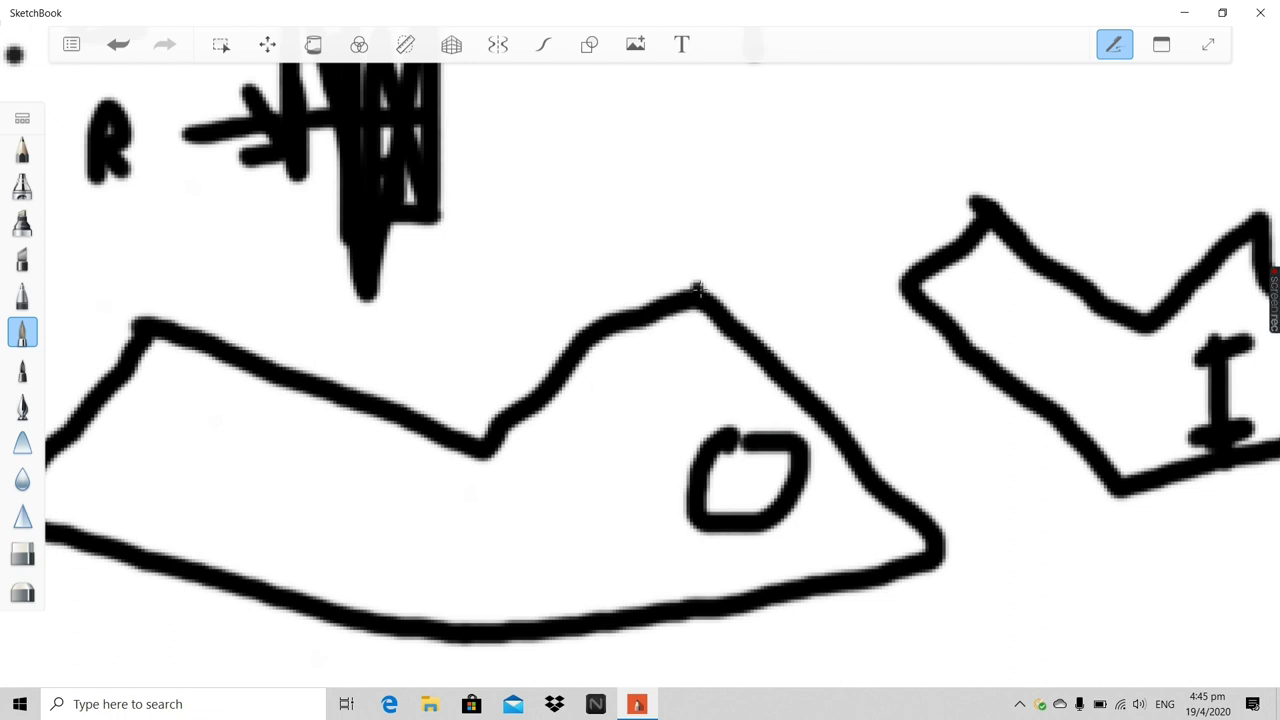
click(697, 287)
click(689, 223)
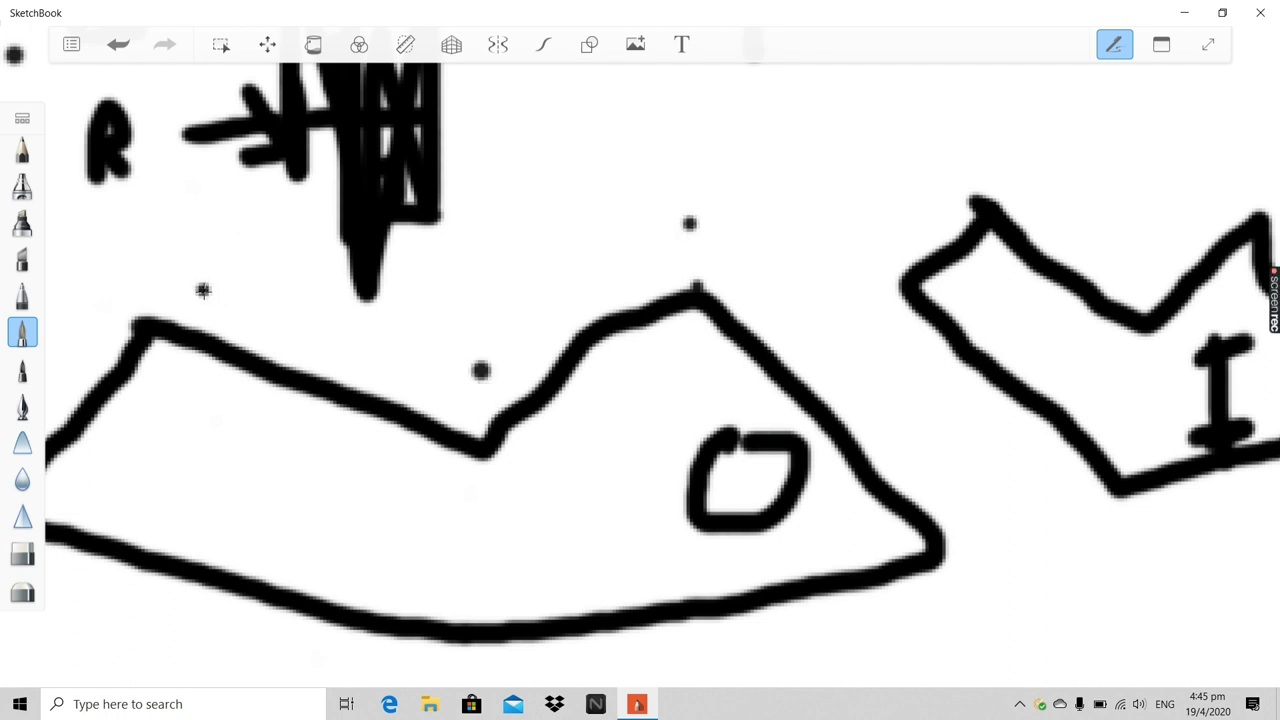
click(139, 267)
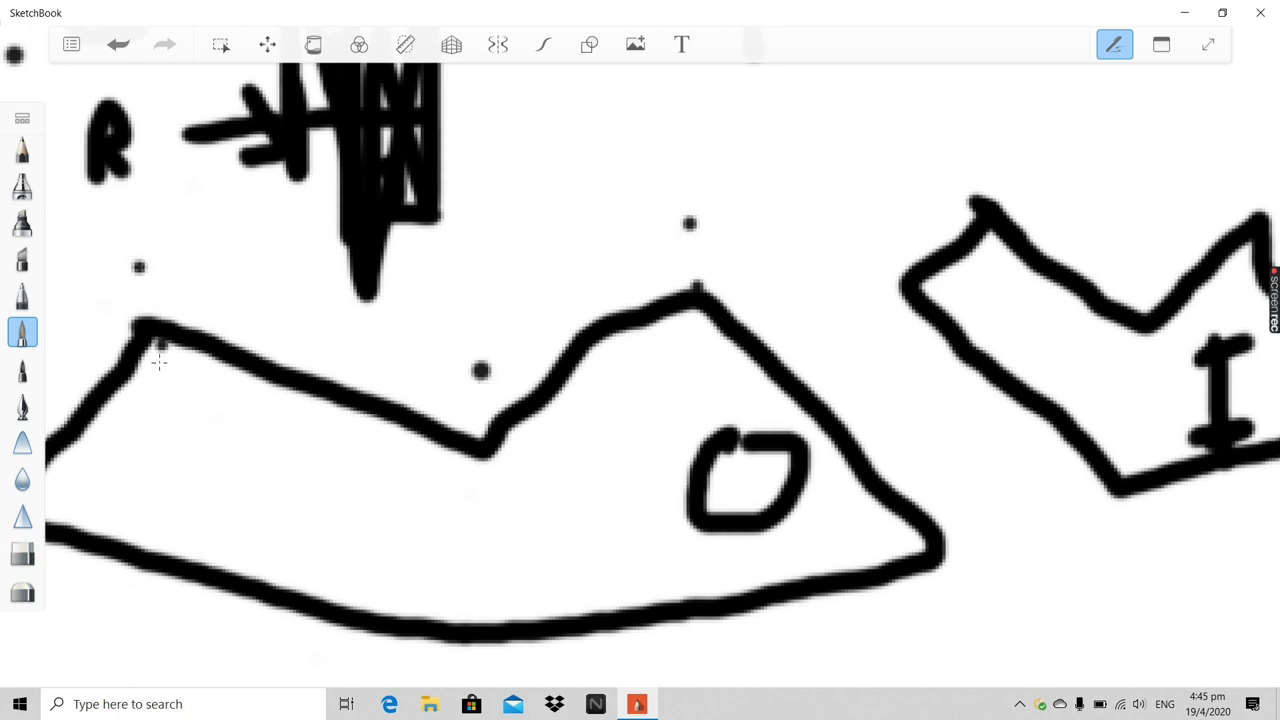
click(145, 438)
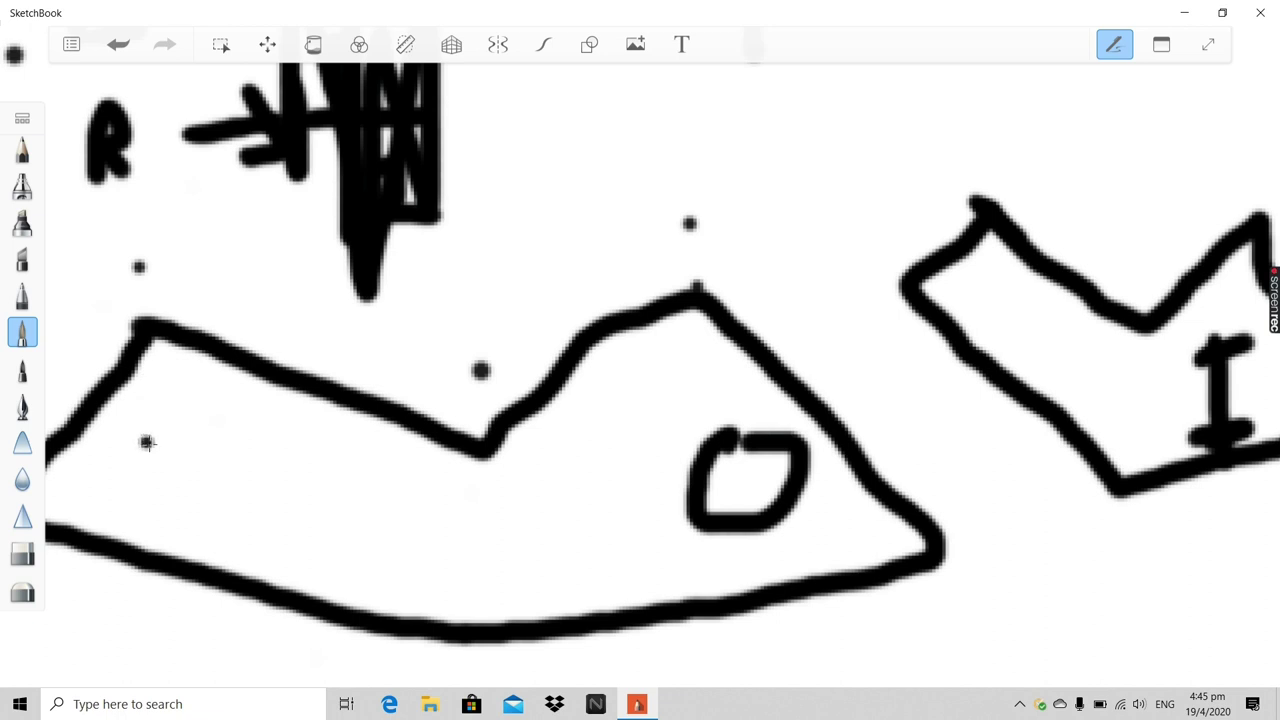
click(503, 546)
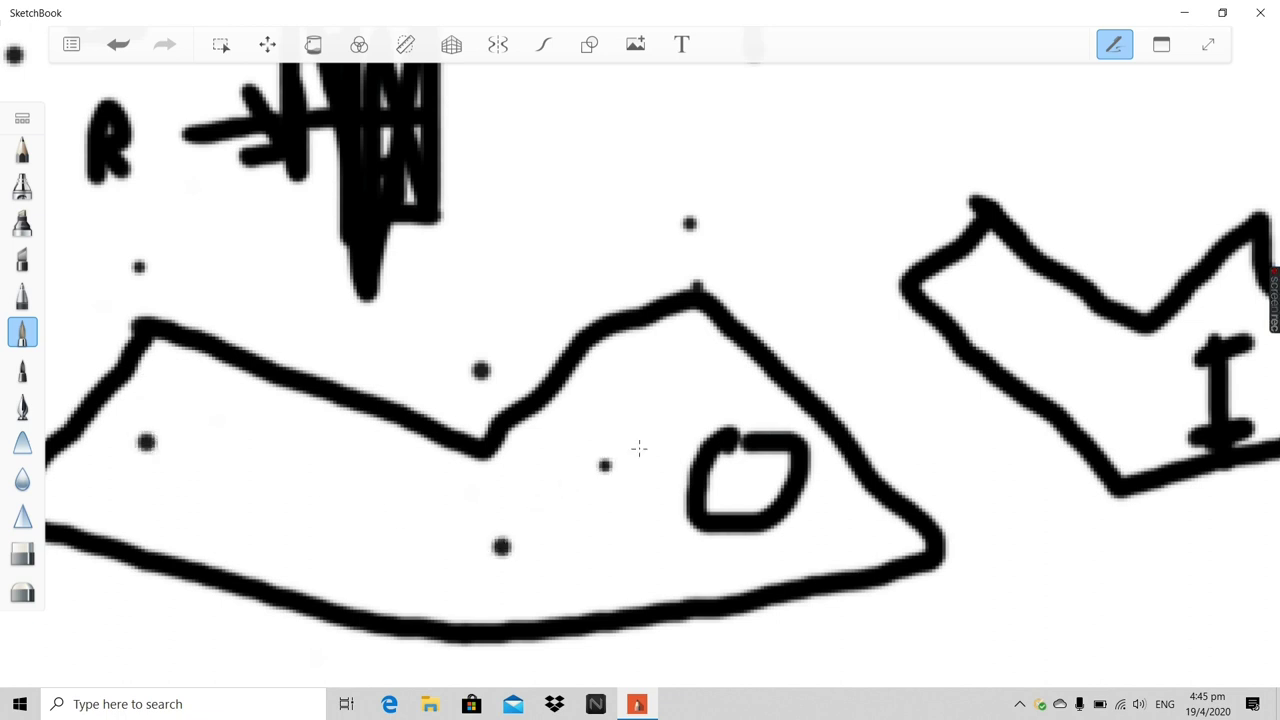
click(779, 346)
click(614, 200)
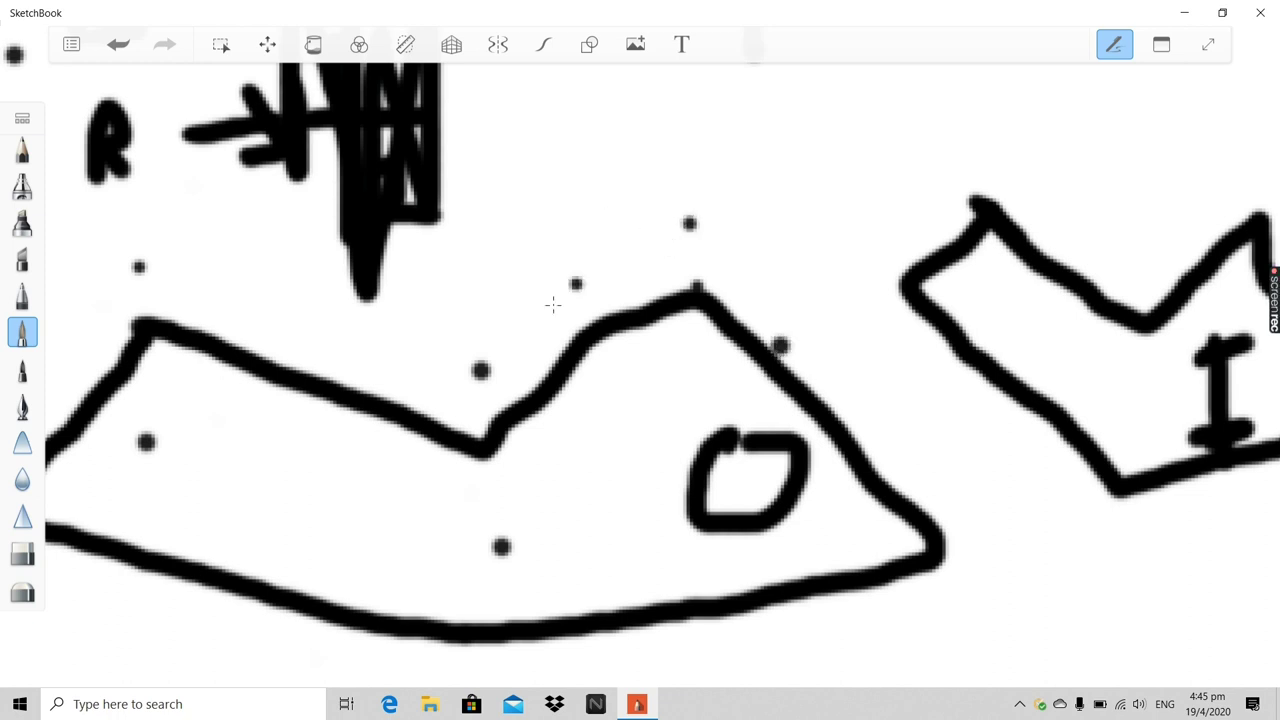
mouse_move(689, 228)
mouse_down()
mouse_move(477, 372)
mouse_move(115, 262)
mouse_move(133, 268)
mouse_move(145, 447)
mouse_move(361, 492)
mouse_move(510, 543)
mouse_move(657, 418)
mouse_move(770, 350)
mouse_move(692, 236)
mouse_up()
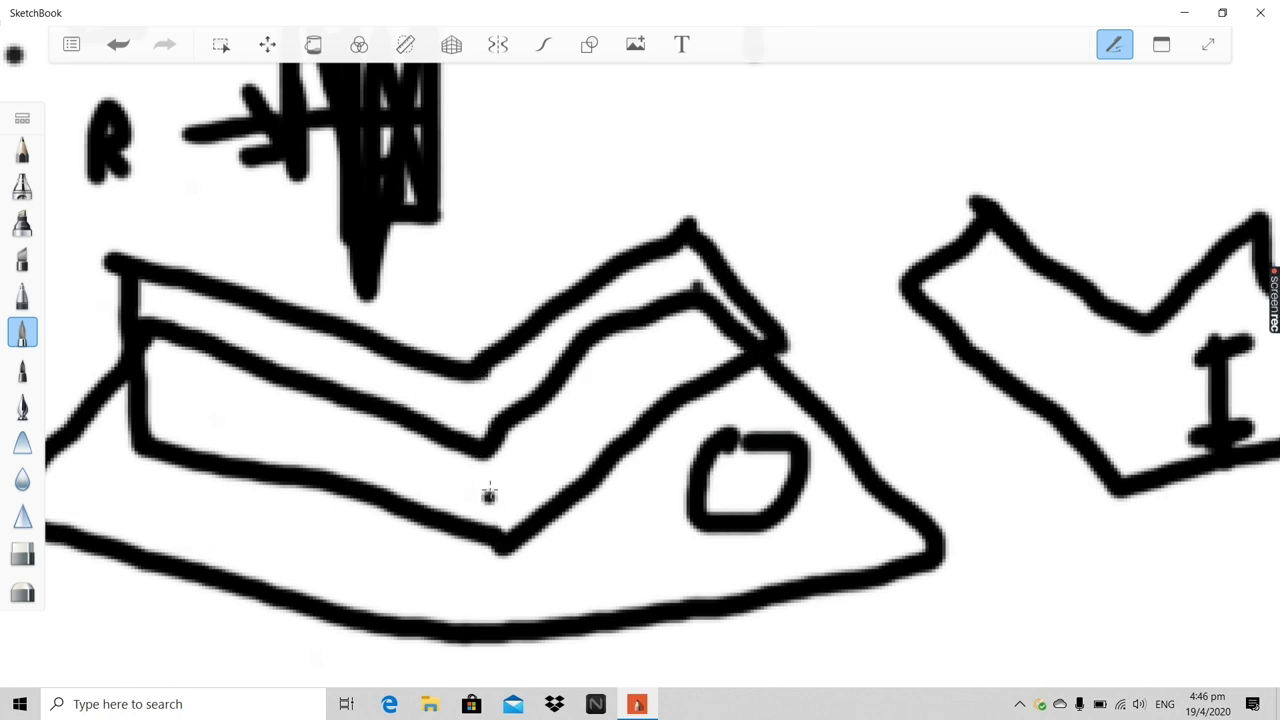
Draw an open V-shaped line just above the notched upper side of the polygon labelled I
scroll(491, 503, down, 5)
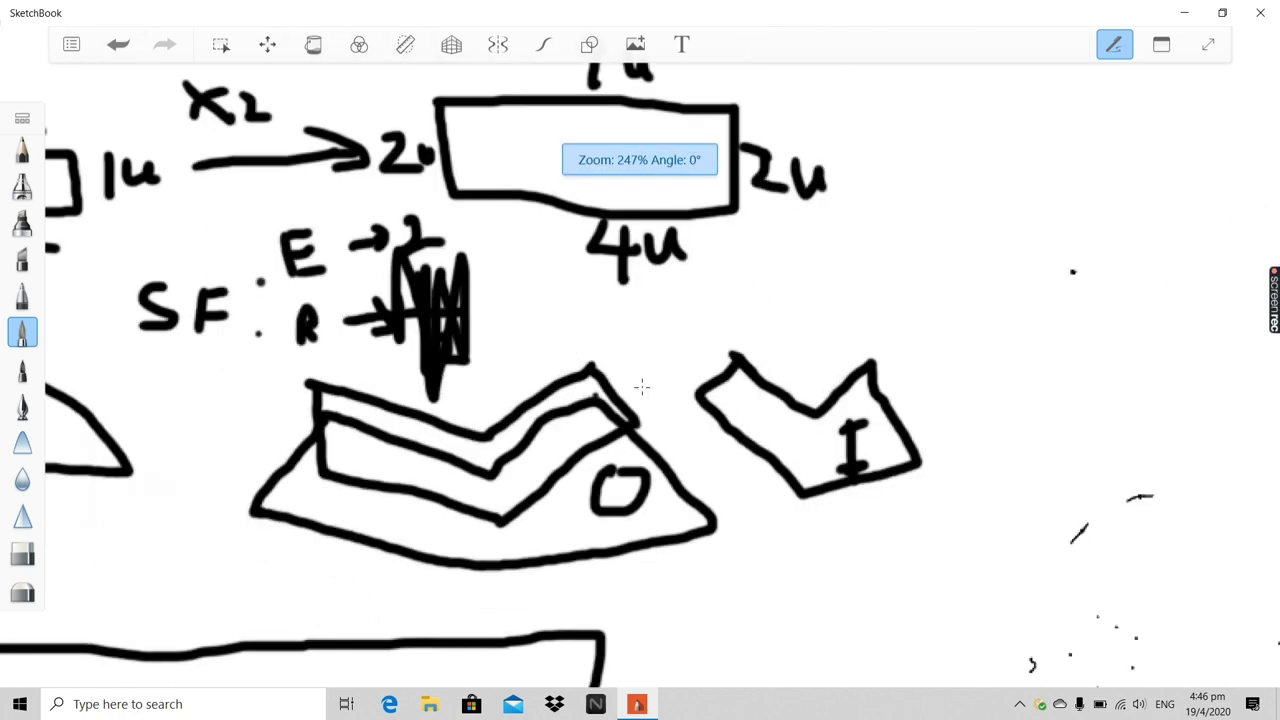
scroll(640, 380, up, 6)
scroll(657, 385, down, 5)
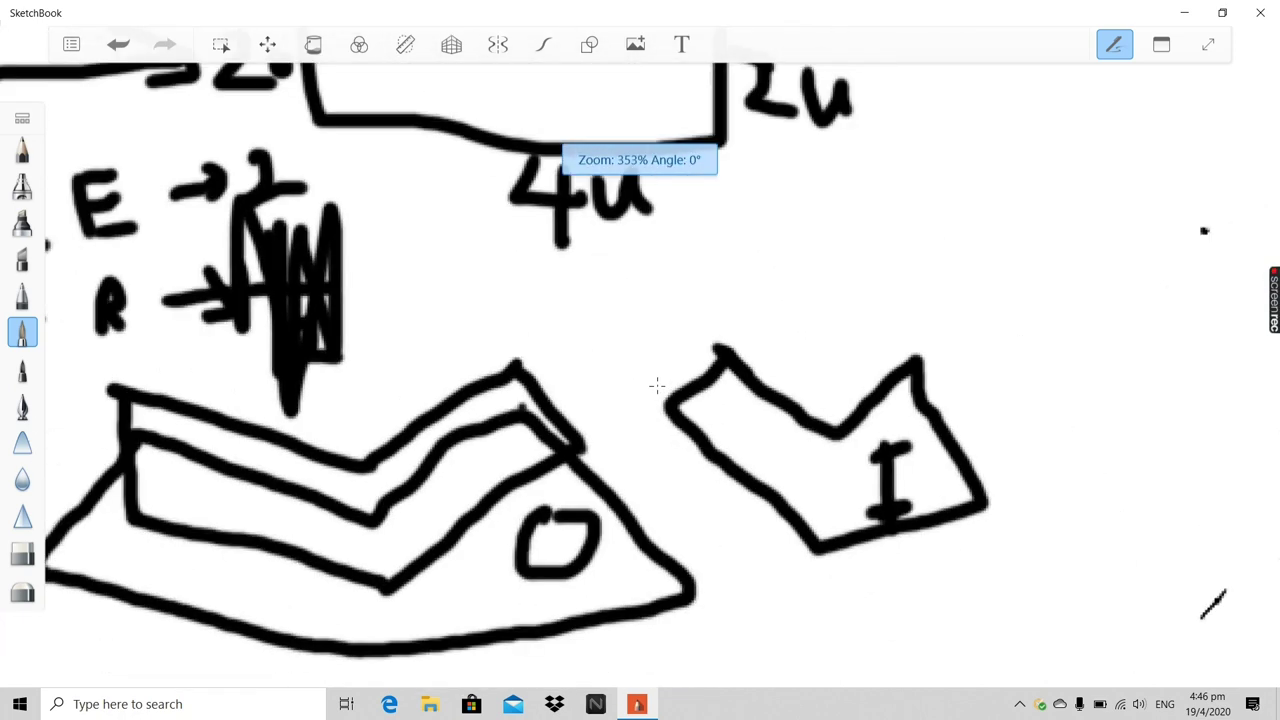
scroll(1003, 420, up, 7)
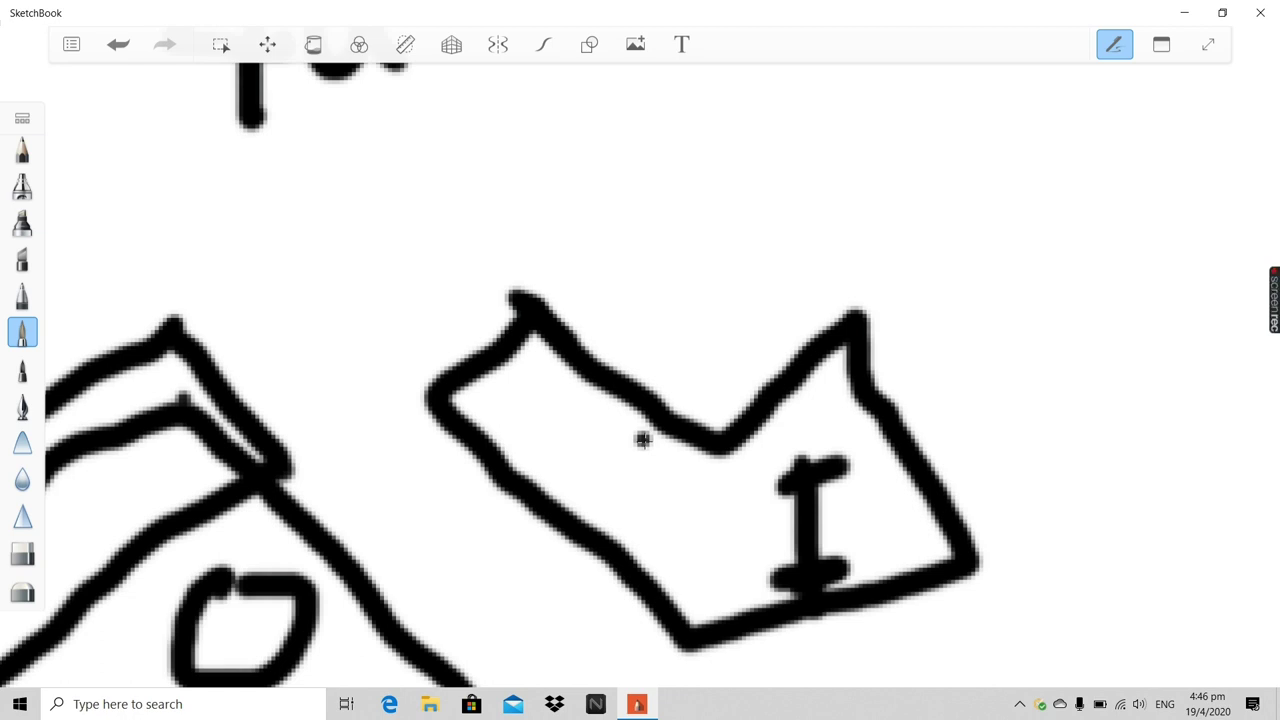
scroll(642, 440, up, 2)
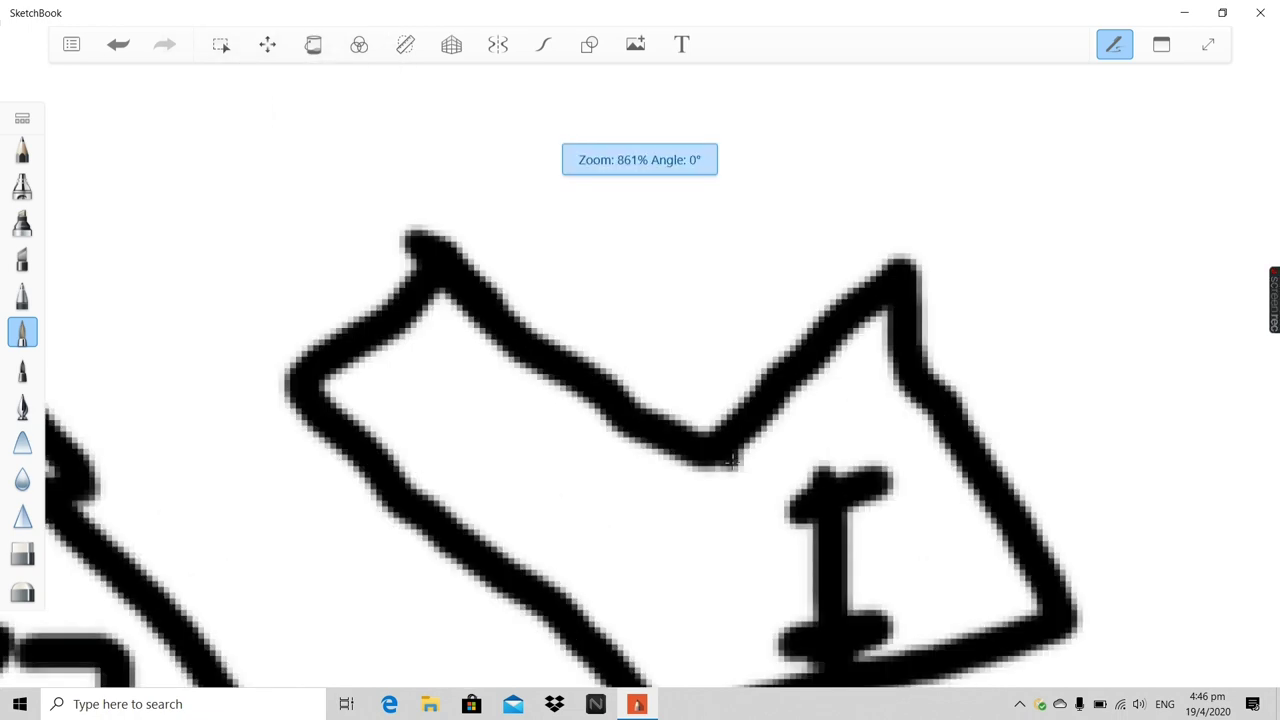
scroll(730, 458, down, 3)
scroll(737, 580, up, 3)
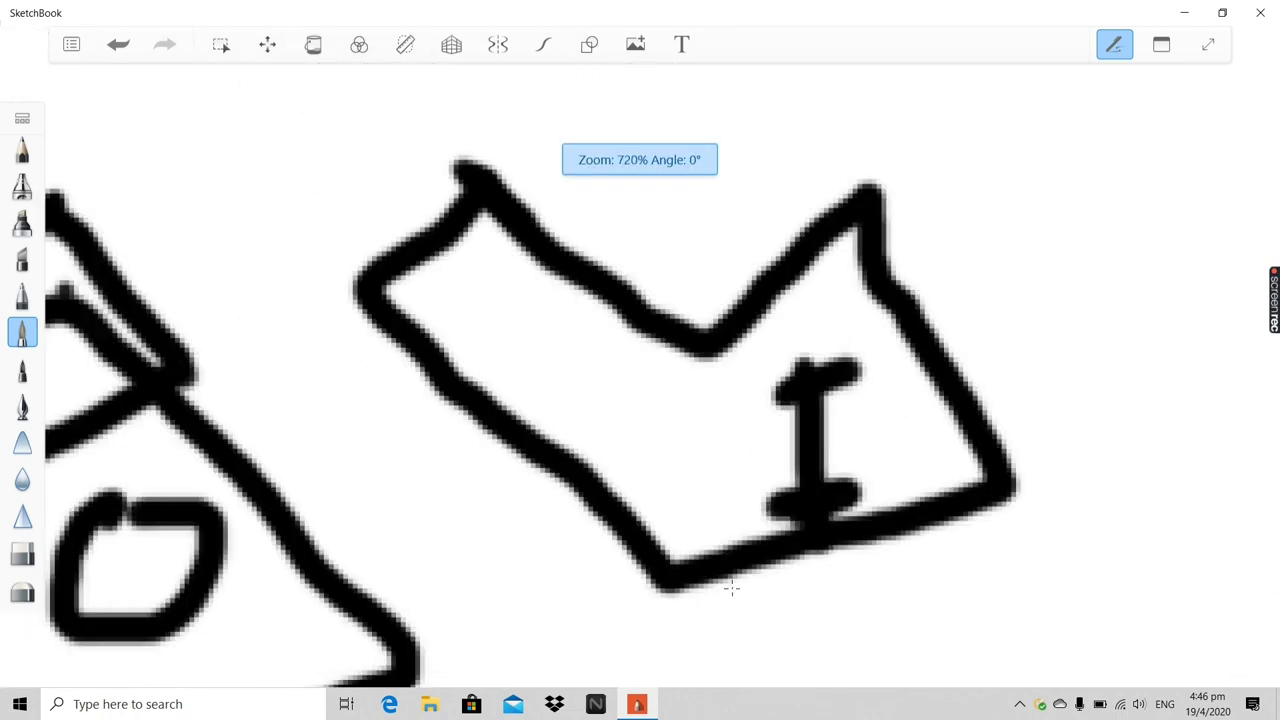
click(730, 407)
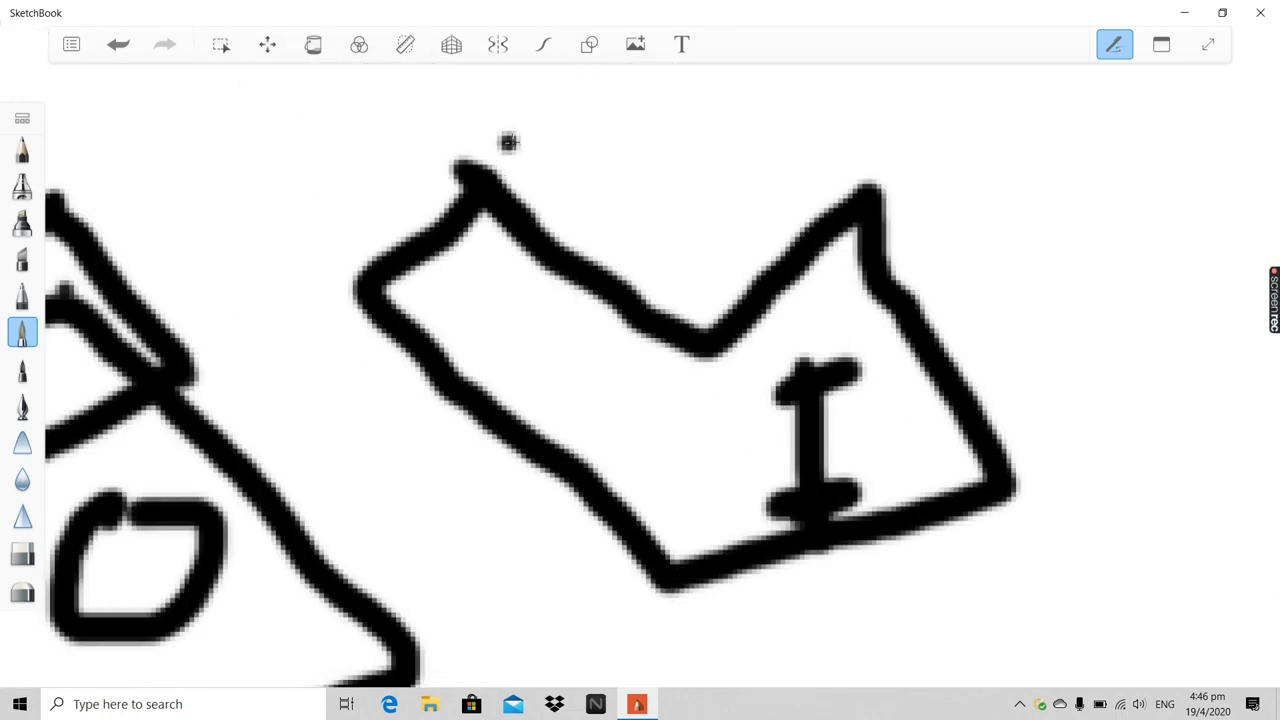
mouse_move(507, 131)
mouse_down()
mouse_move(703, 264)
mouse_move(832, 195)
mouse_move(743, 236)
mouse_up()
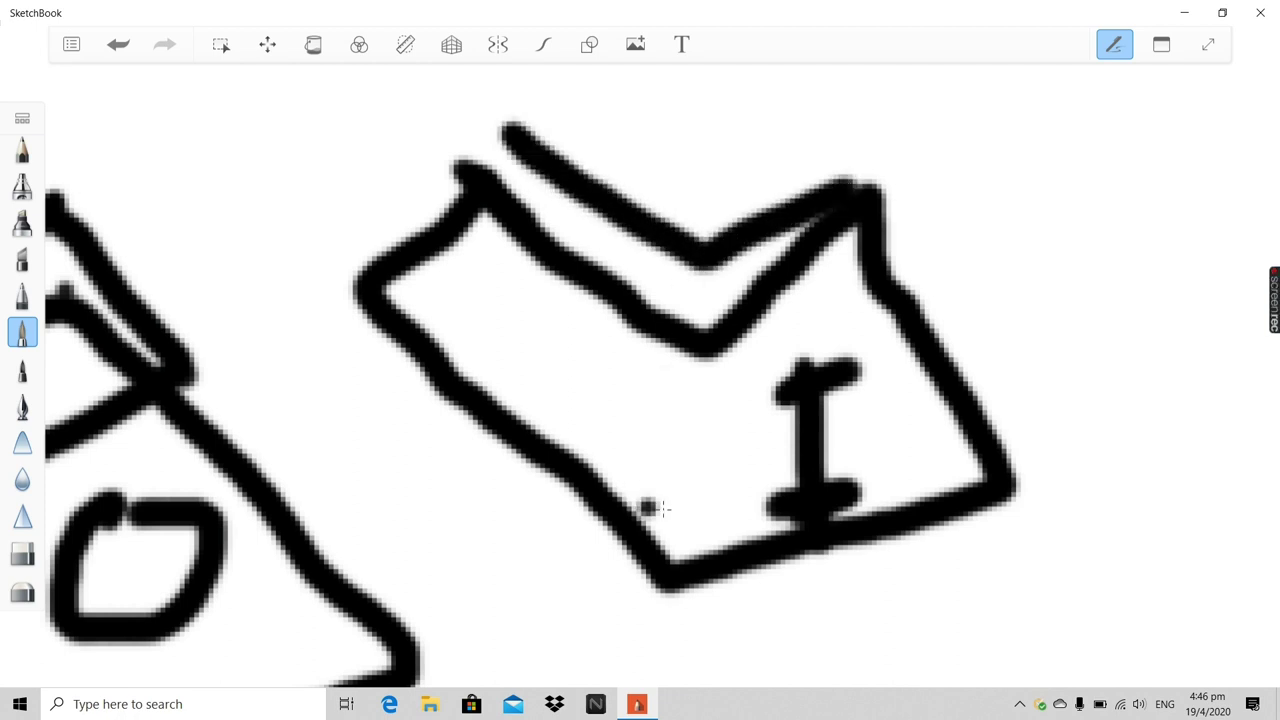
Try a second open V-shaped line higher above the polygon labelled I, undoing the first stroke and redrawing it
mouse_move(932, 94)
mouse_down()
mouse_move(780, 142)
mouse_move(690, 46)
mouse_up()
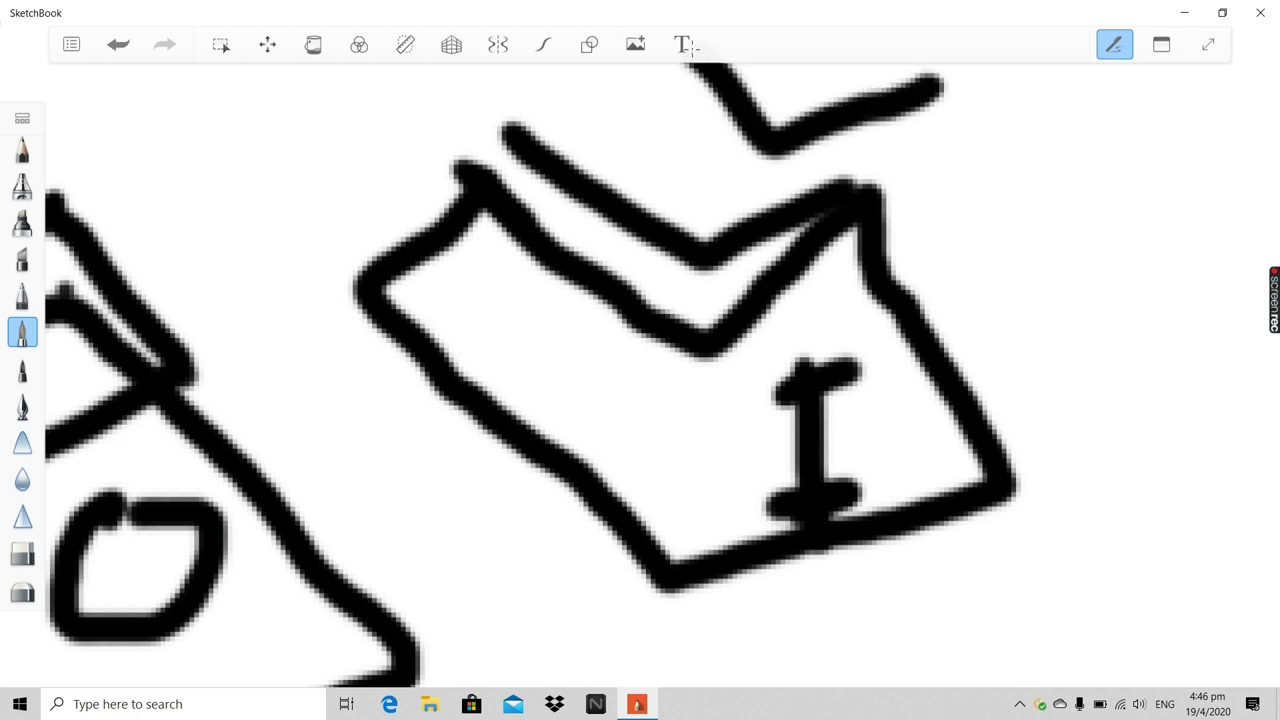
click(128, 50)
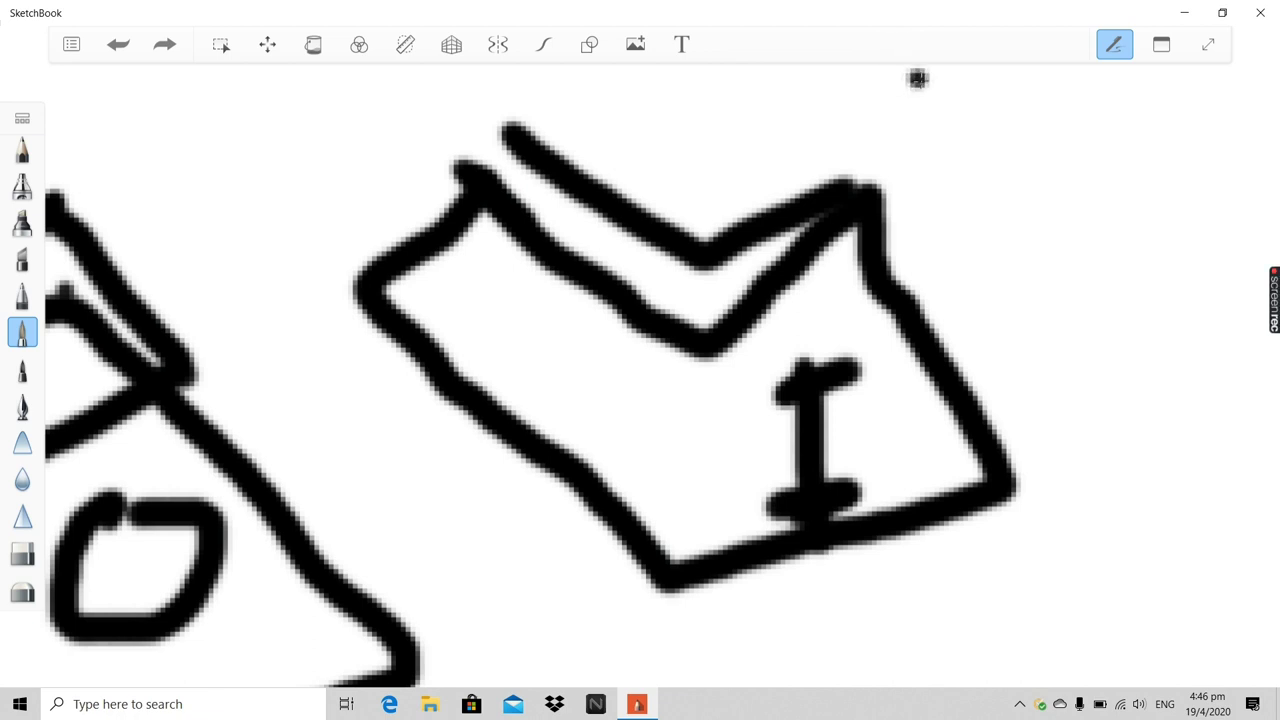
mouse_move(917, 78)
mouse_down()
mouse_move(778, 127)
mouse_move(726, 64)
mouse_up()
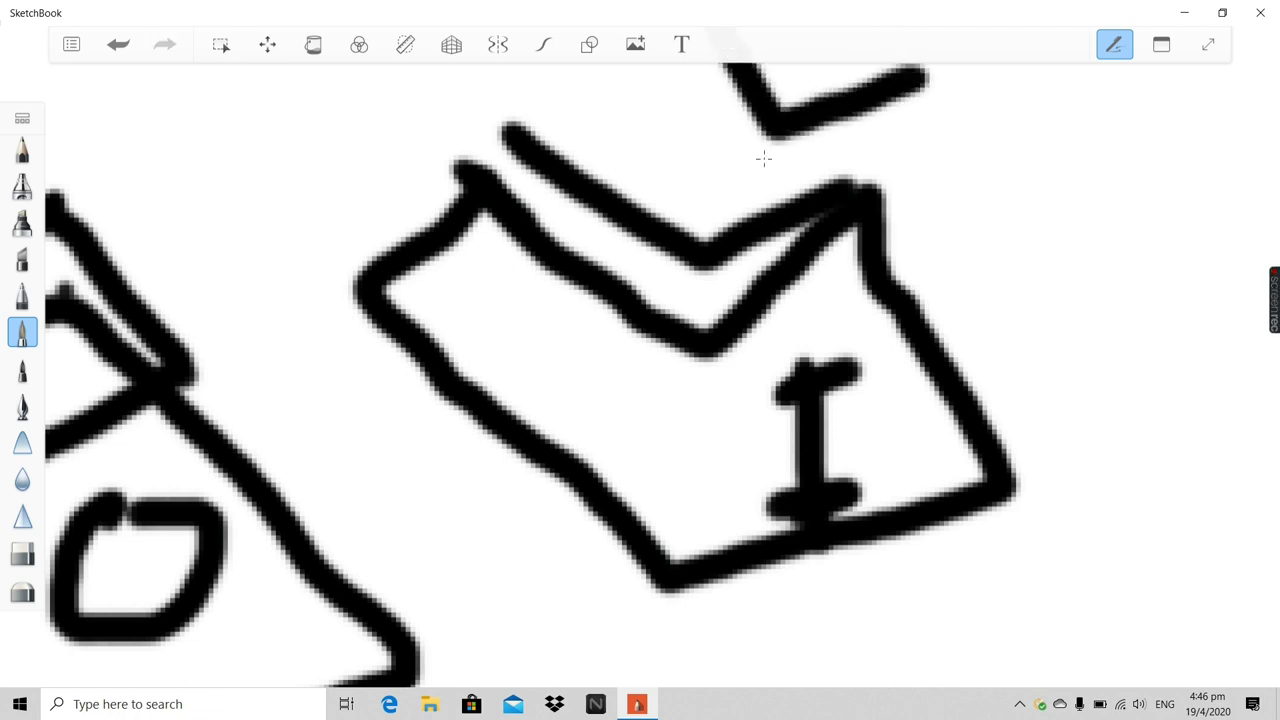
Undo the extra lines drawn over the polygons labelled O and I
click(131, 46)
click(131, 46)
click(131, 46)
click(131, 46)
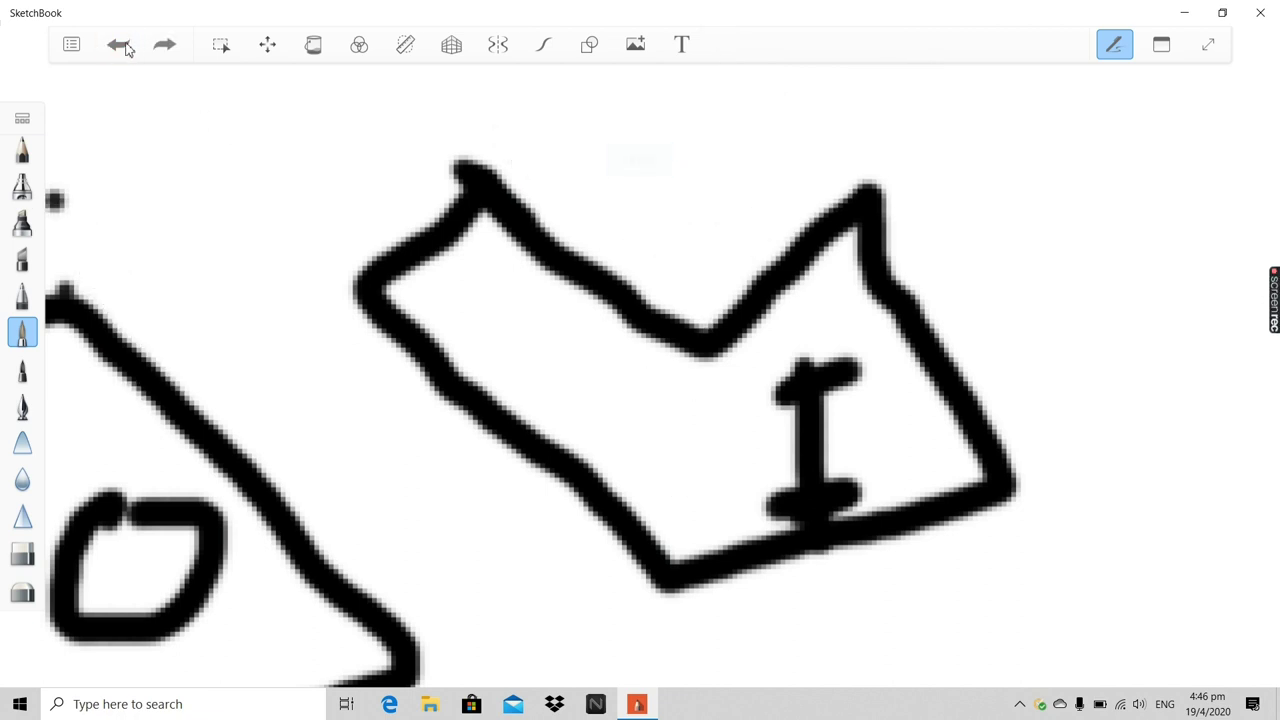
Review the whole canvas, comparing the rectangle enlargement example, the scale factor notes and the polygons labelled O and I
scroll(228, 143, down, 3)
scroll(240, 228, down, 3)
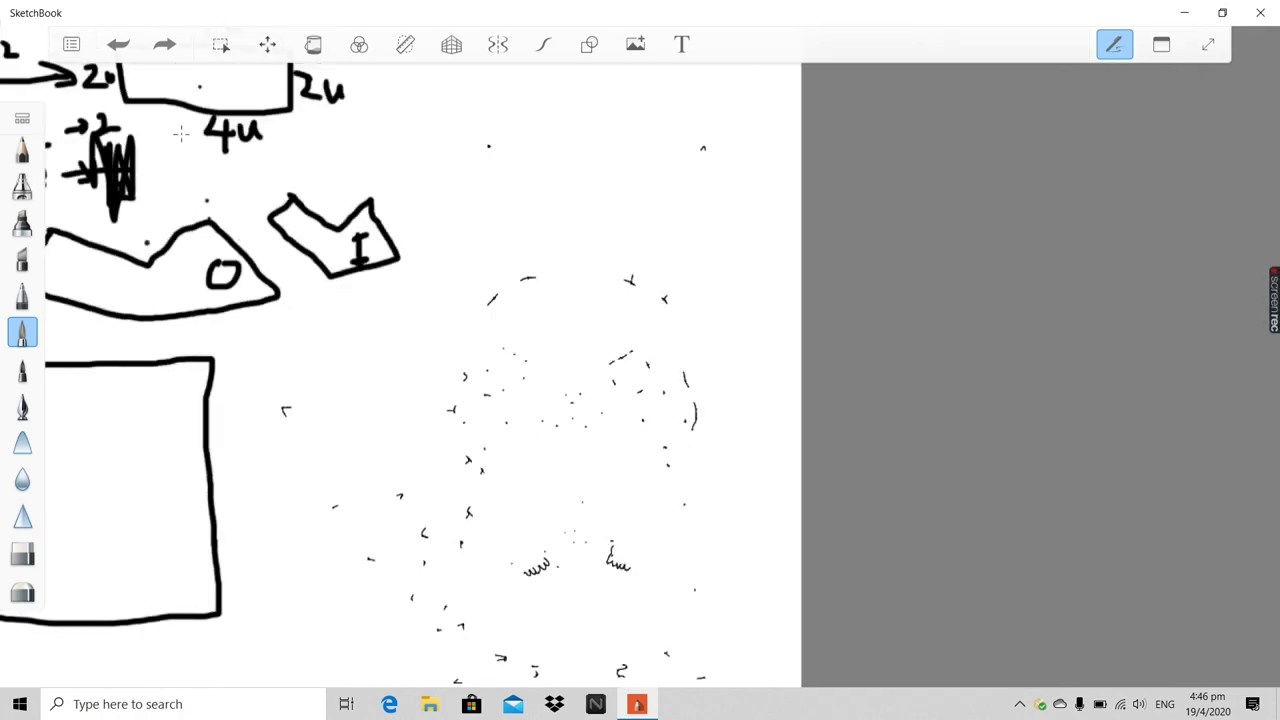
scroll(225, 188, down, 1)
scroll(225, 188, down, 4)
scroll(86, 192, up, 5)
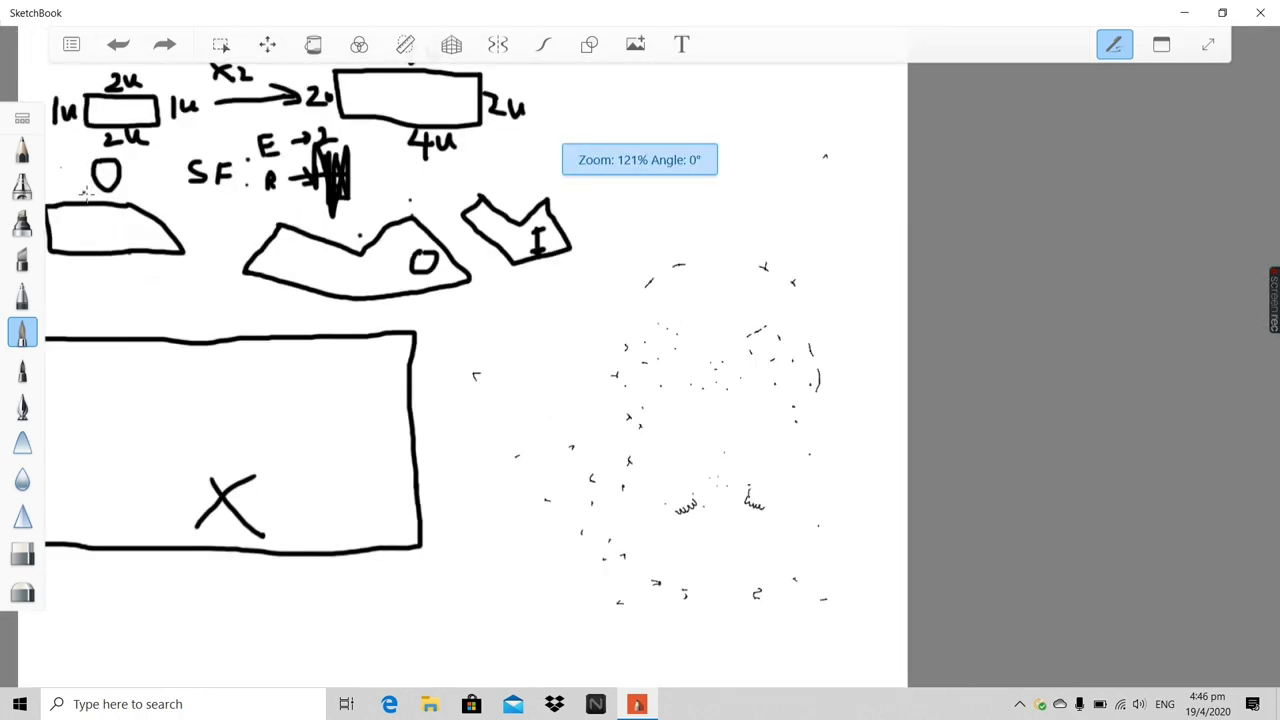
scroll(86, 192, down, 5)
scroll(445, 208, down, 2)
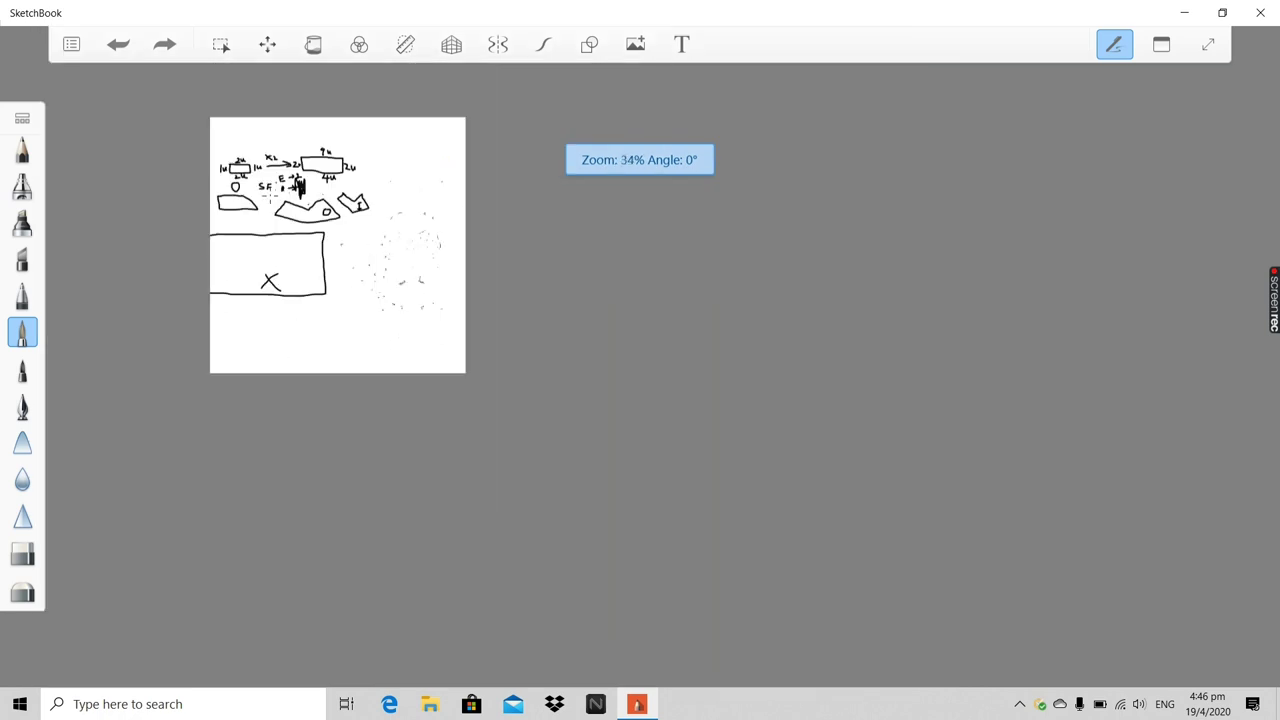
scroll(265, 177, up, 5)
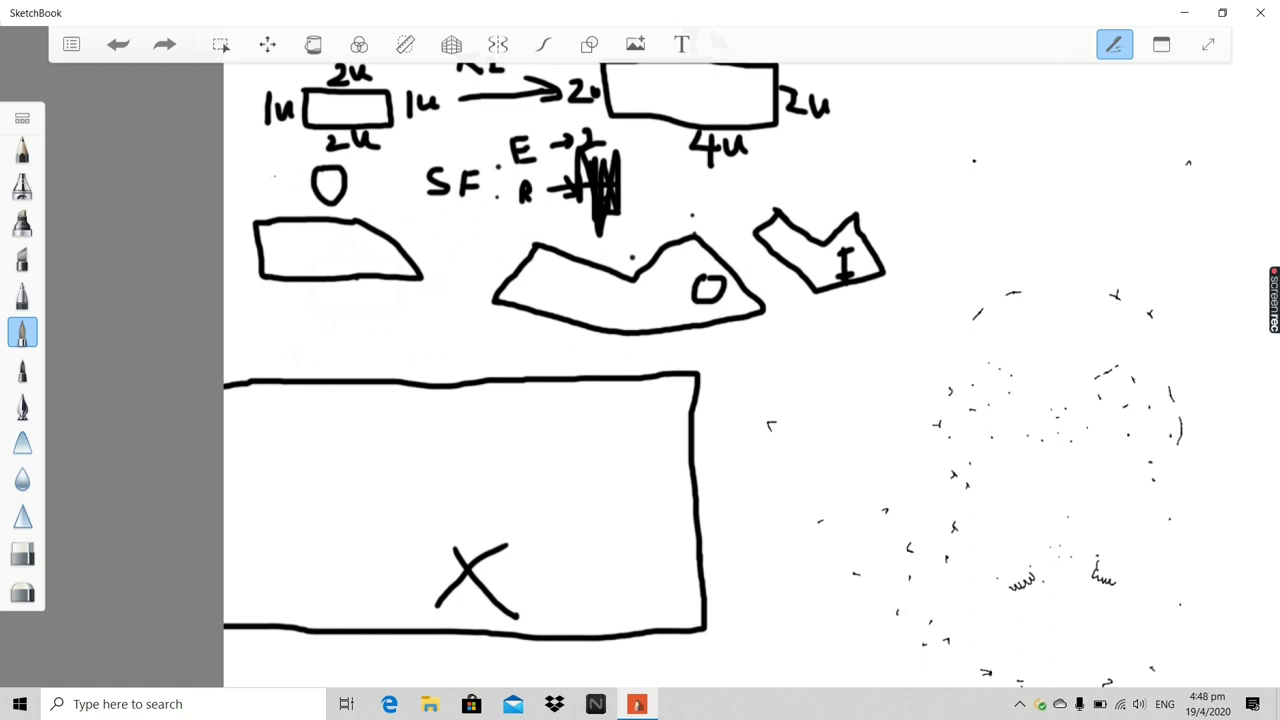
scroll(335, 502, down, 5)
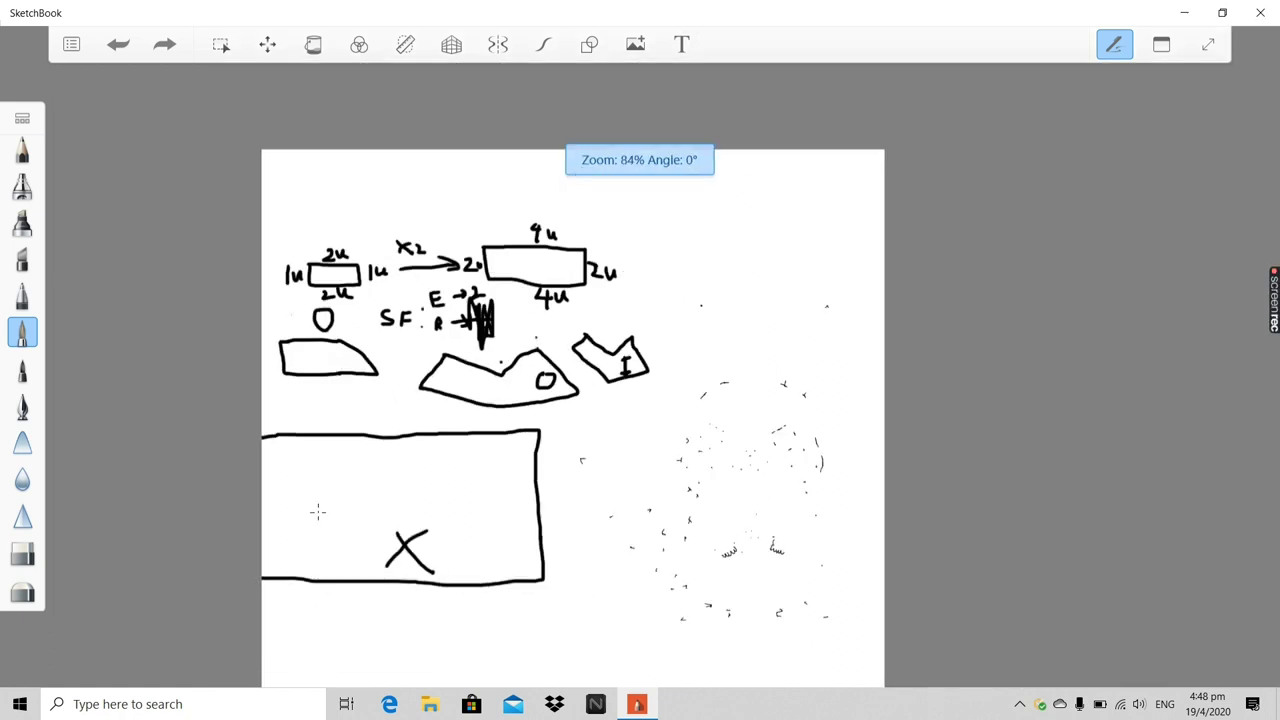
scroll(364, 461, down, 5)
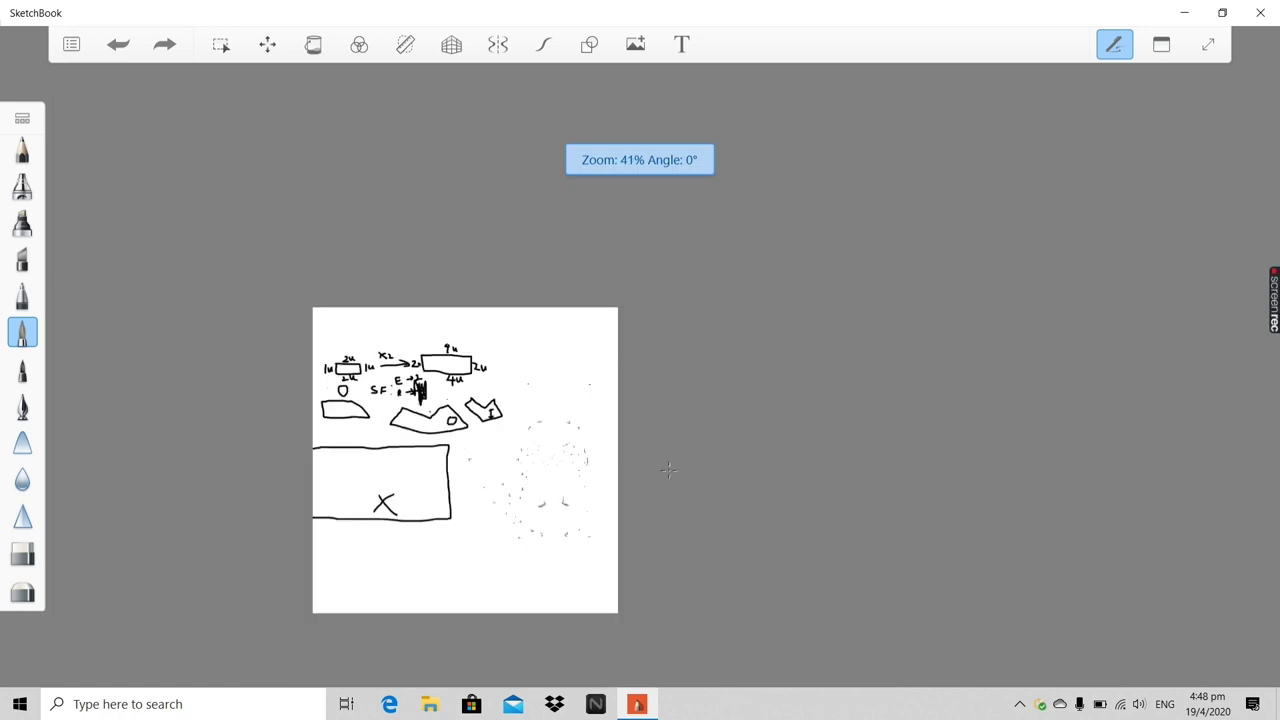
scroll(669, 405, up, 2)
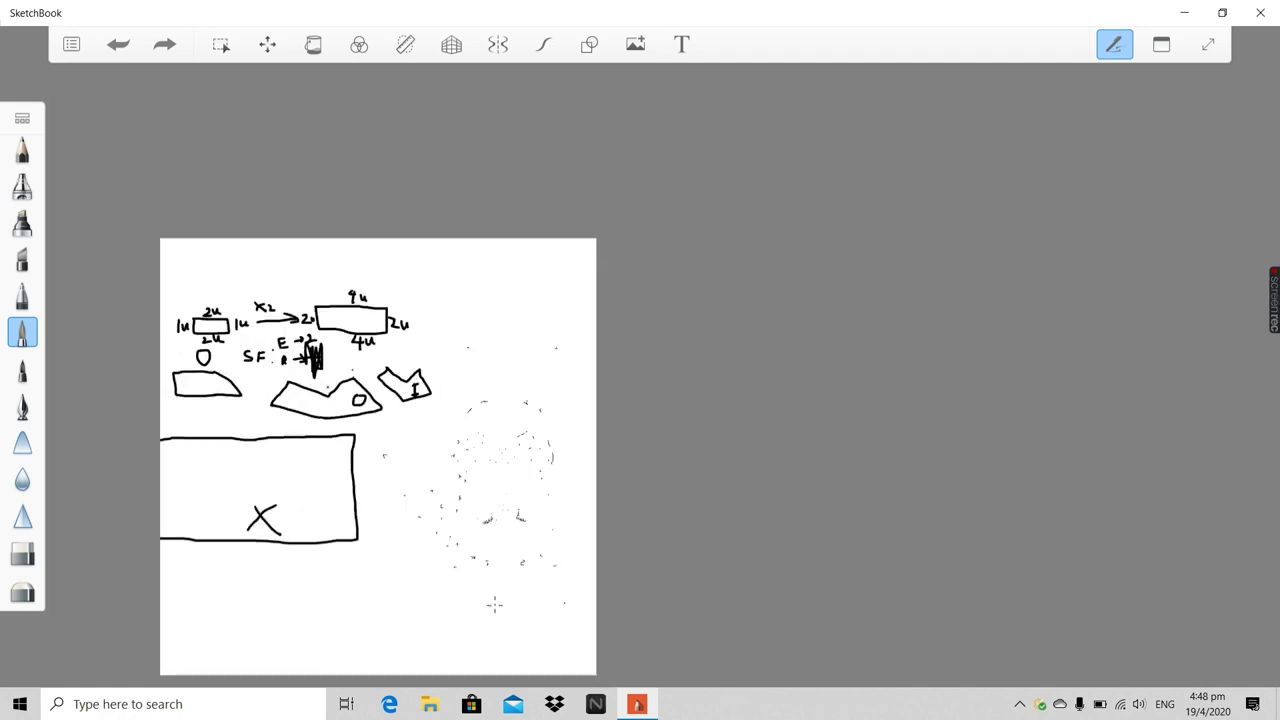
scroll(400, 510, down, 2)
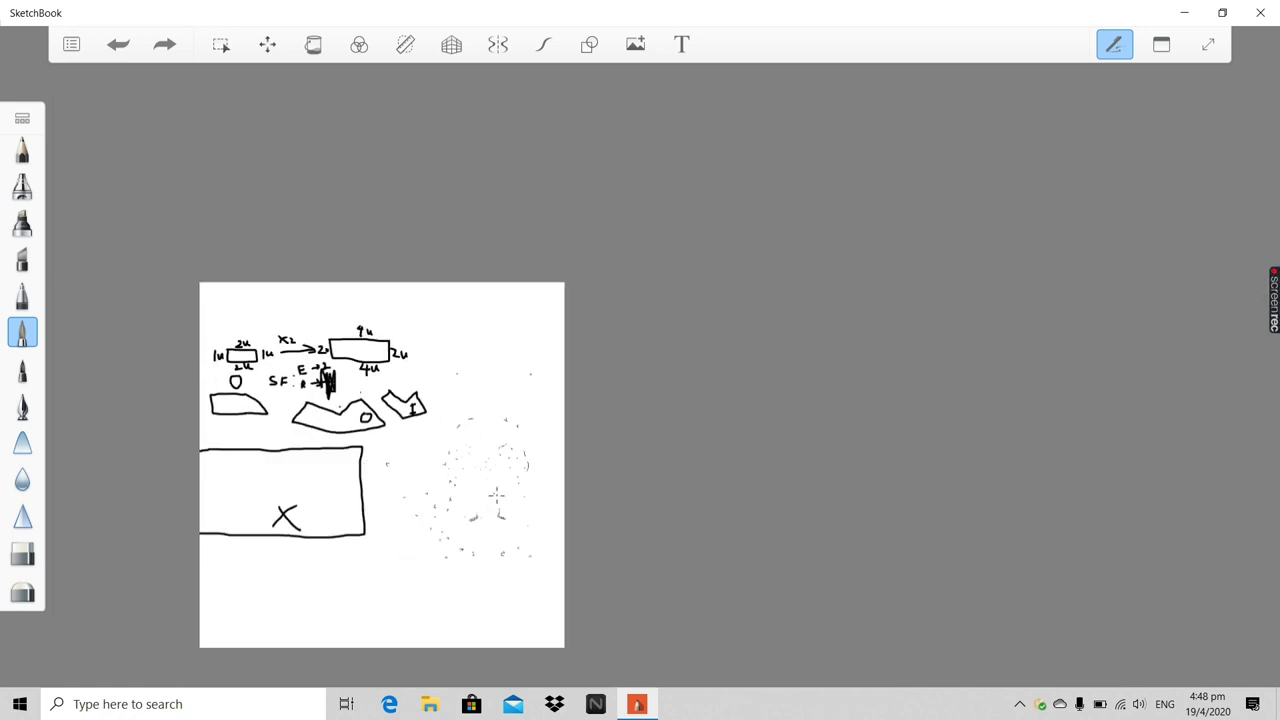
scroll(495, 490, up, 5)
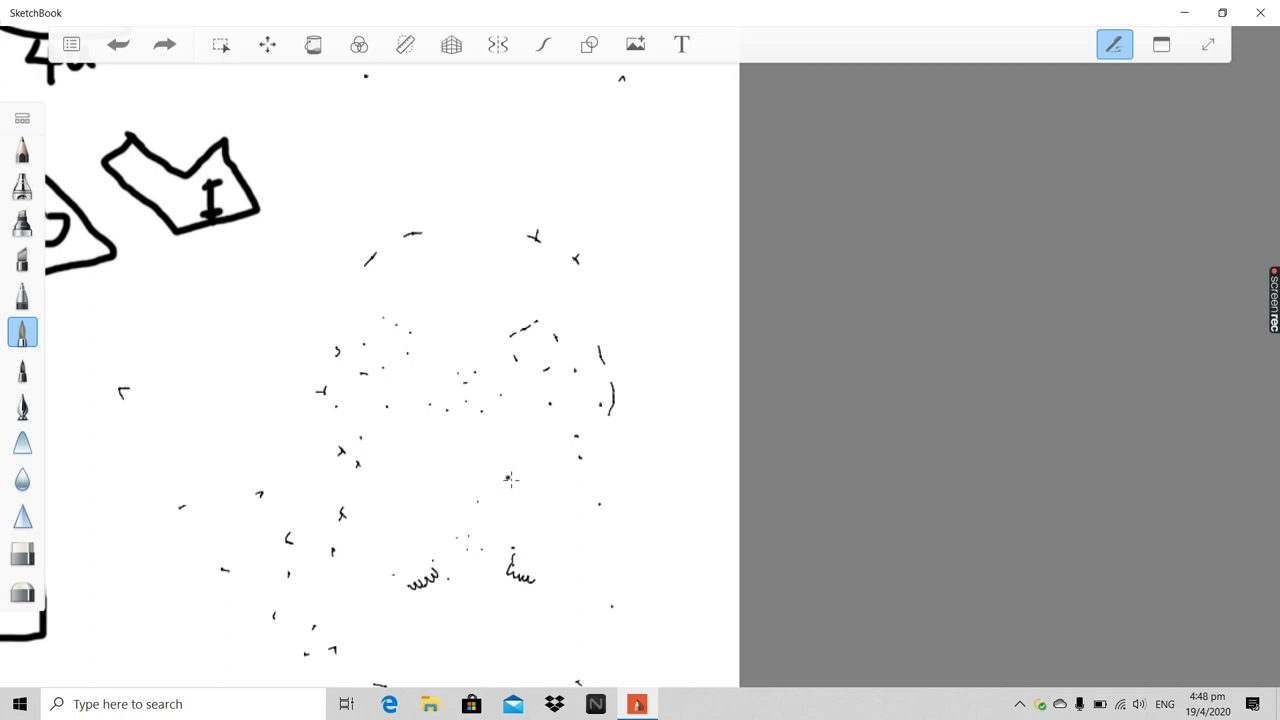
scroll(510, 479, up, 2)
scroll(505, 484, down, 2)
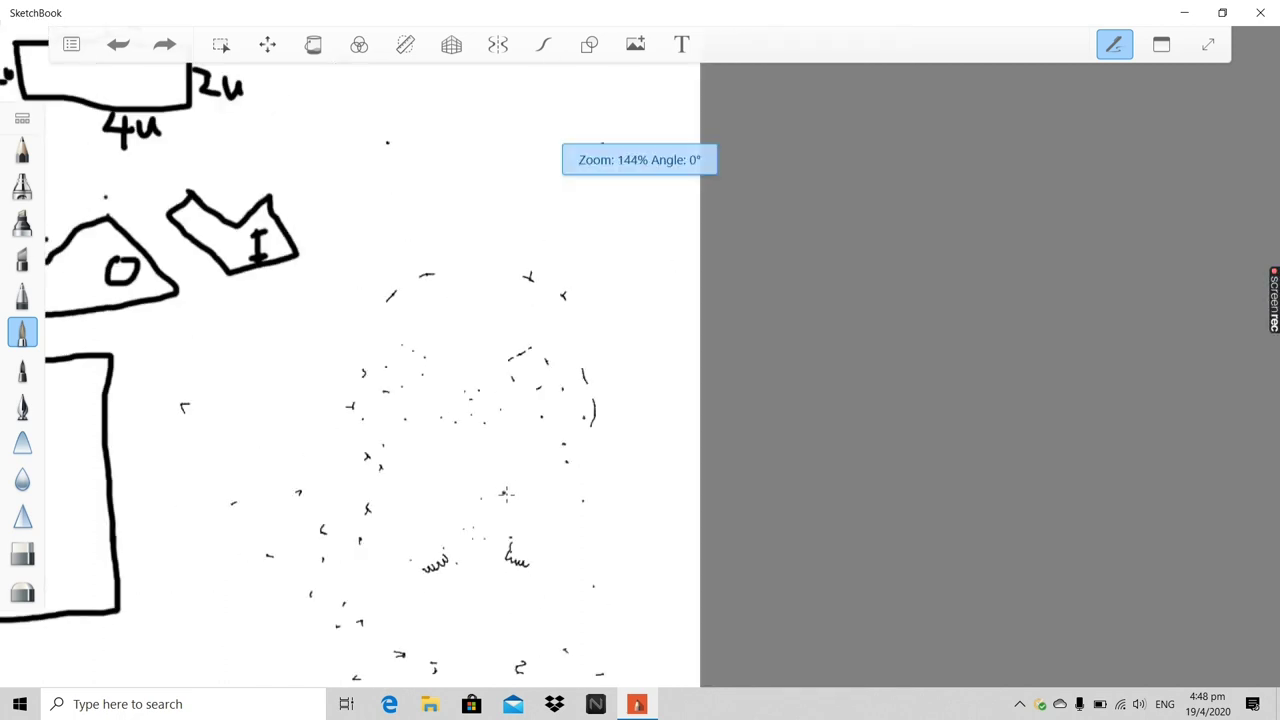
scroll(505, 493, down, 5)
scroll(507, 516, up, 5)
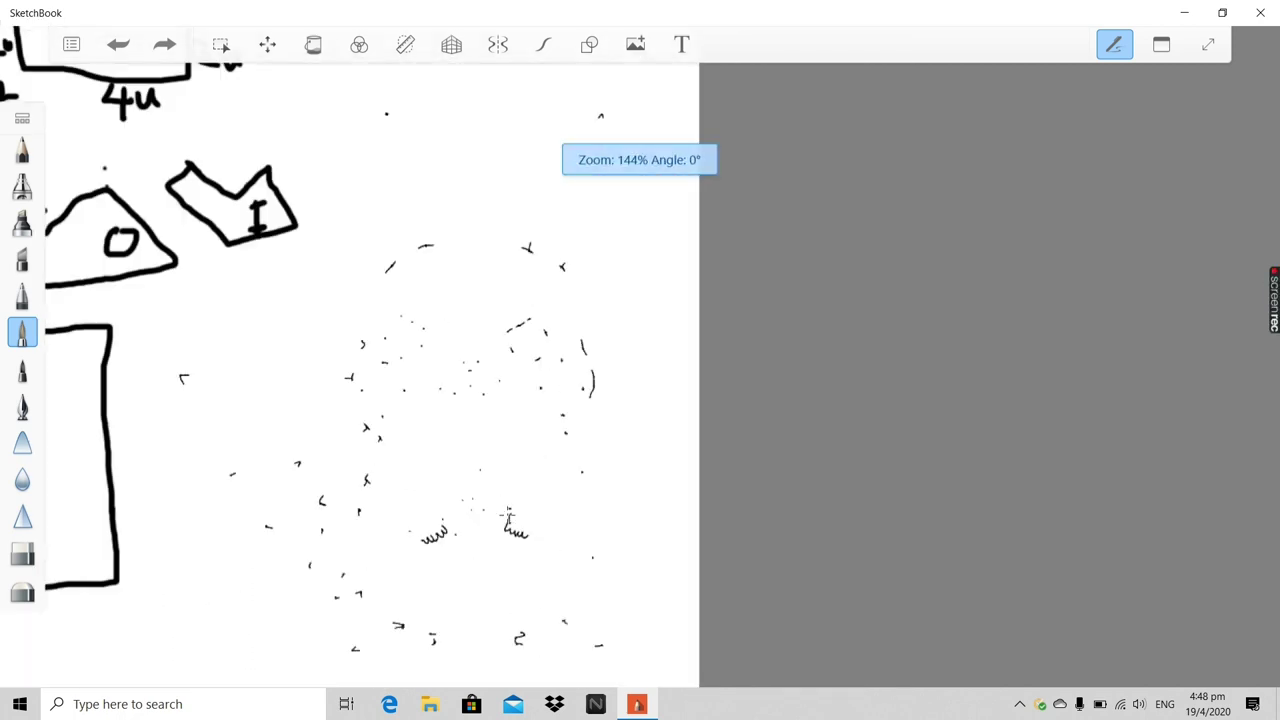
scroll(507, 516, down, 5)
scroll(303, 521, up, 5)
scroll(718, 510, up, 4)
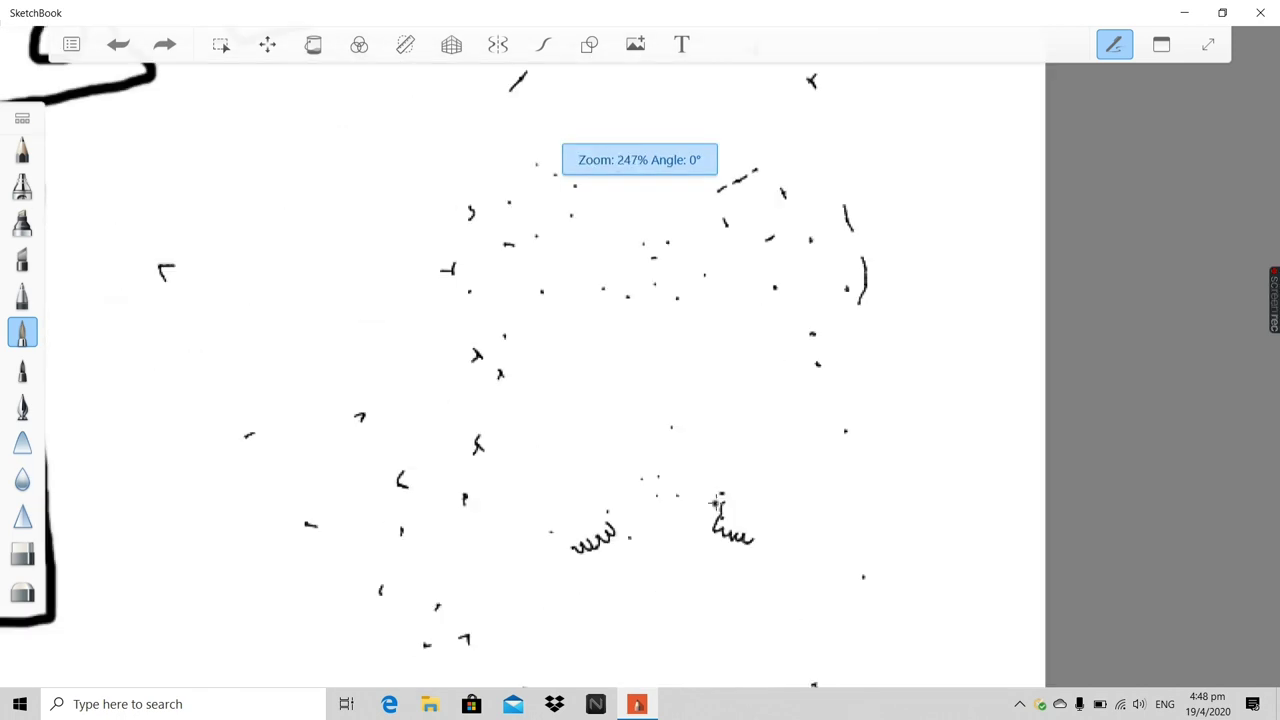
scroll(718, 505, down, 5)
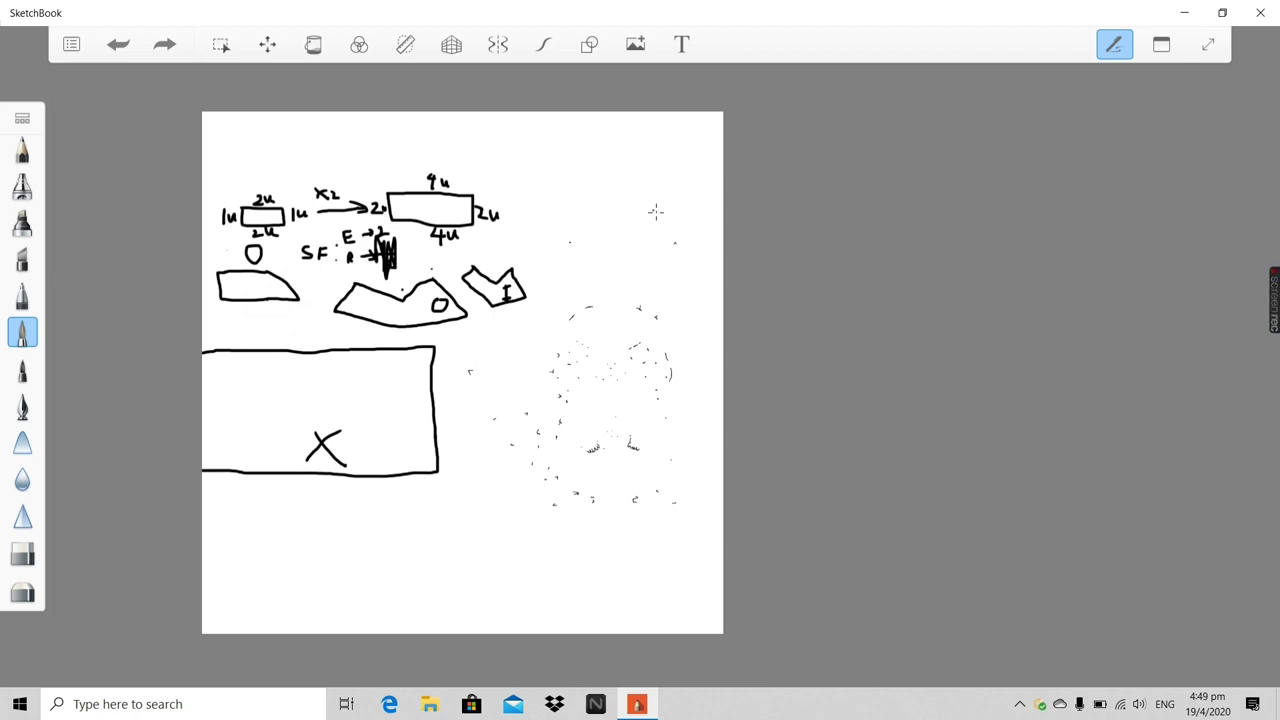
scroll(769, 397, down, 3)
scroll(663, 377, up, 2)
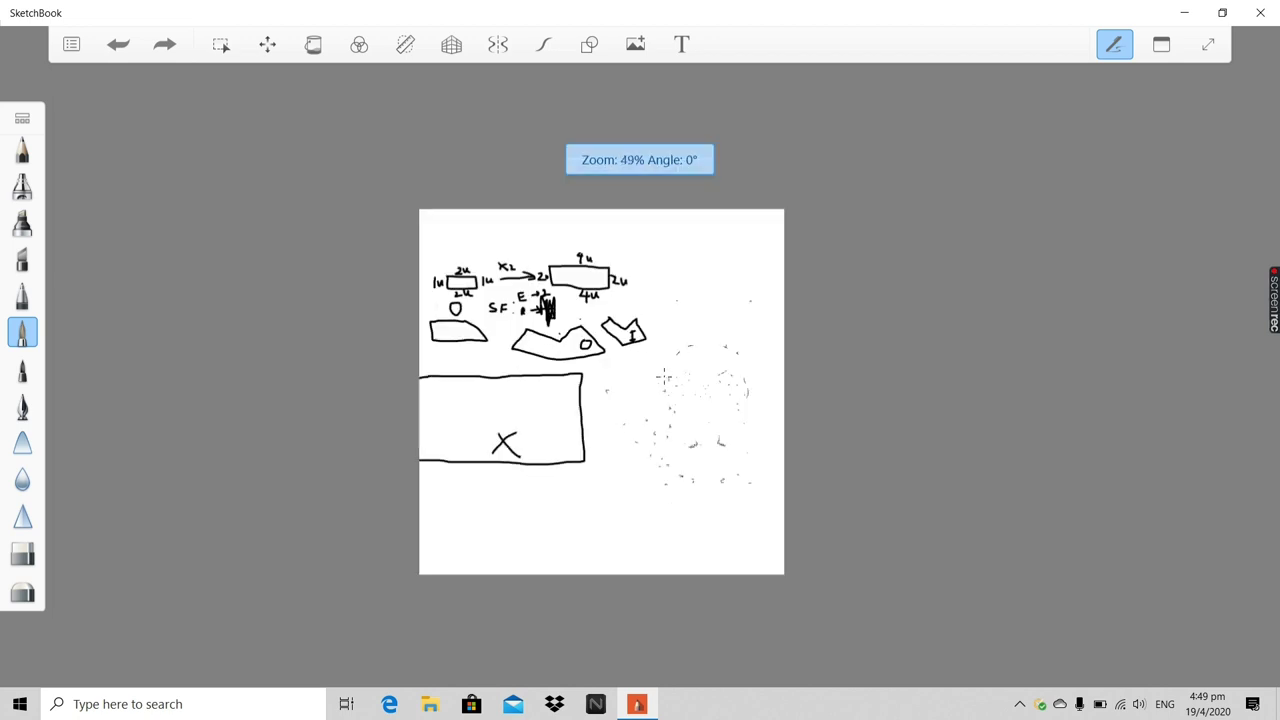
scroll(663, 377, up, 3)
scroll(548, 420, down, 3)
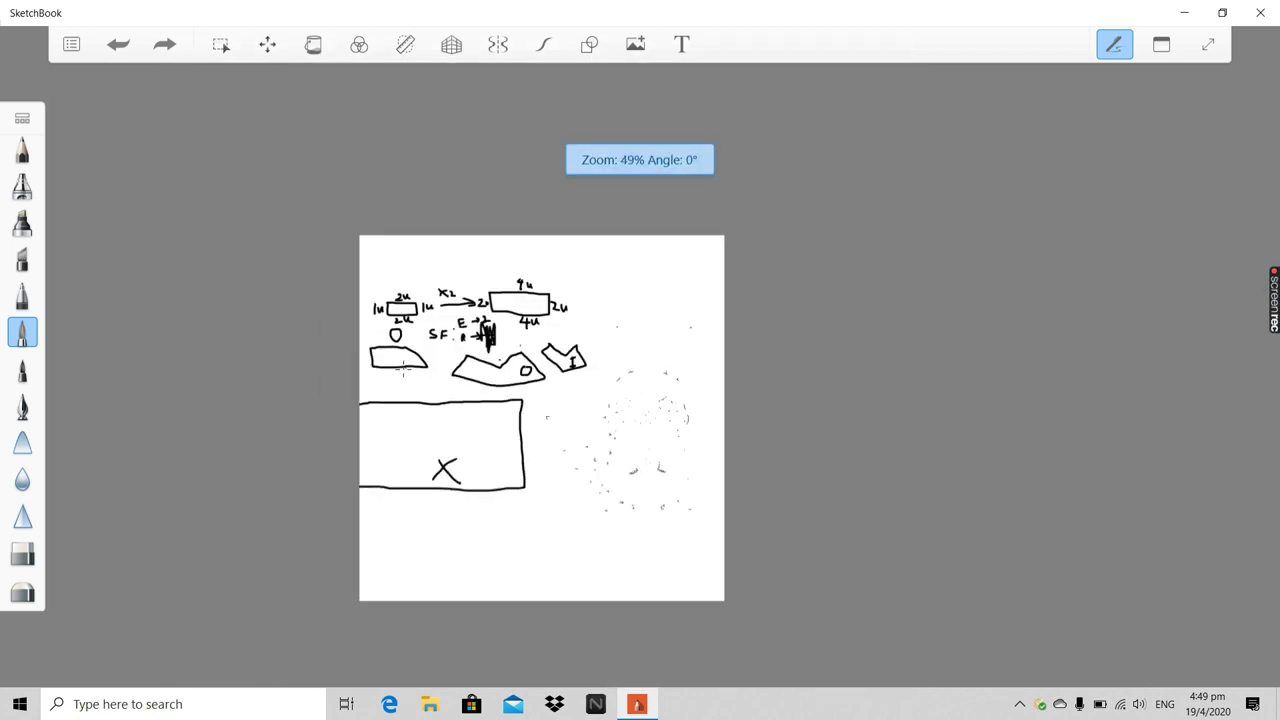
scroll(403, 366, up, 2)
scroll(517, 405, down, 1)
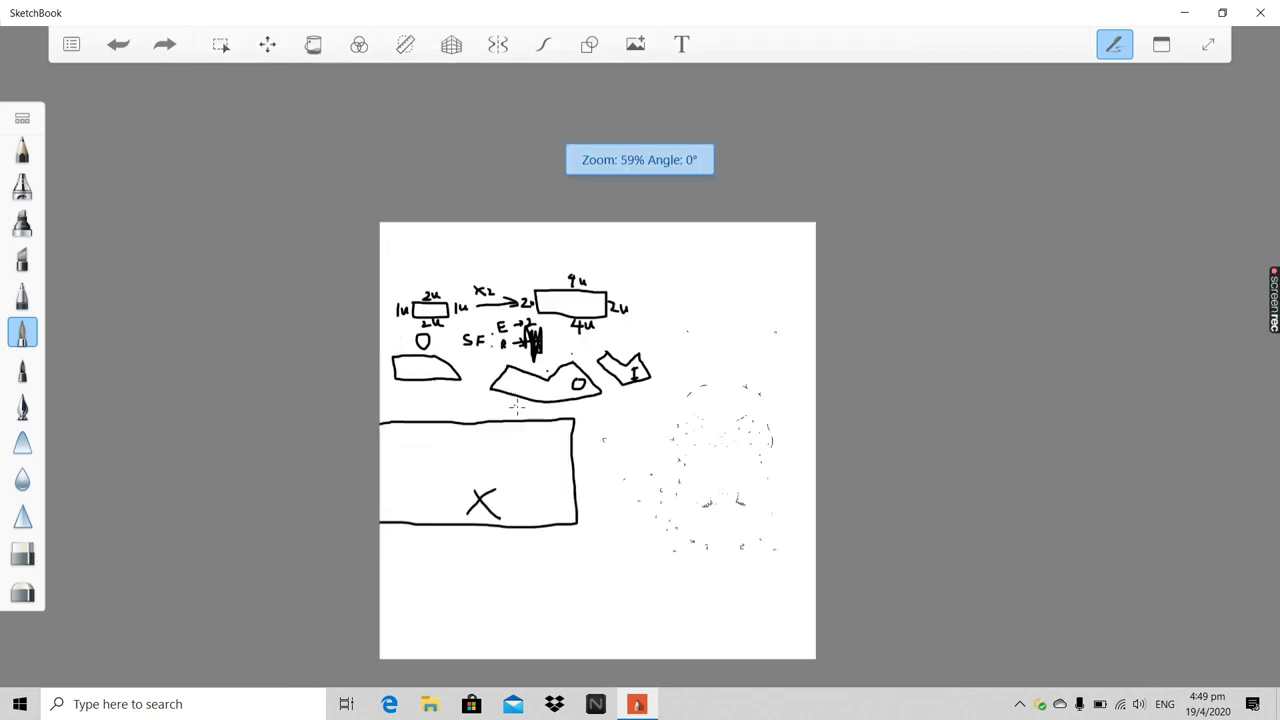
scroll(666, 449, down, 2)
scroll(720, 462, up, 4)
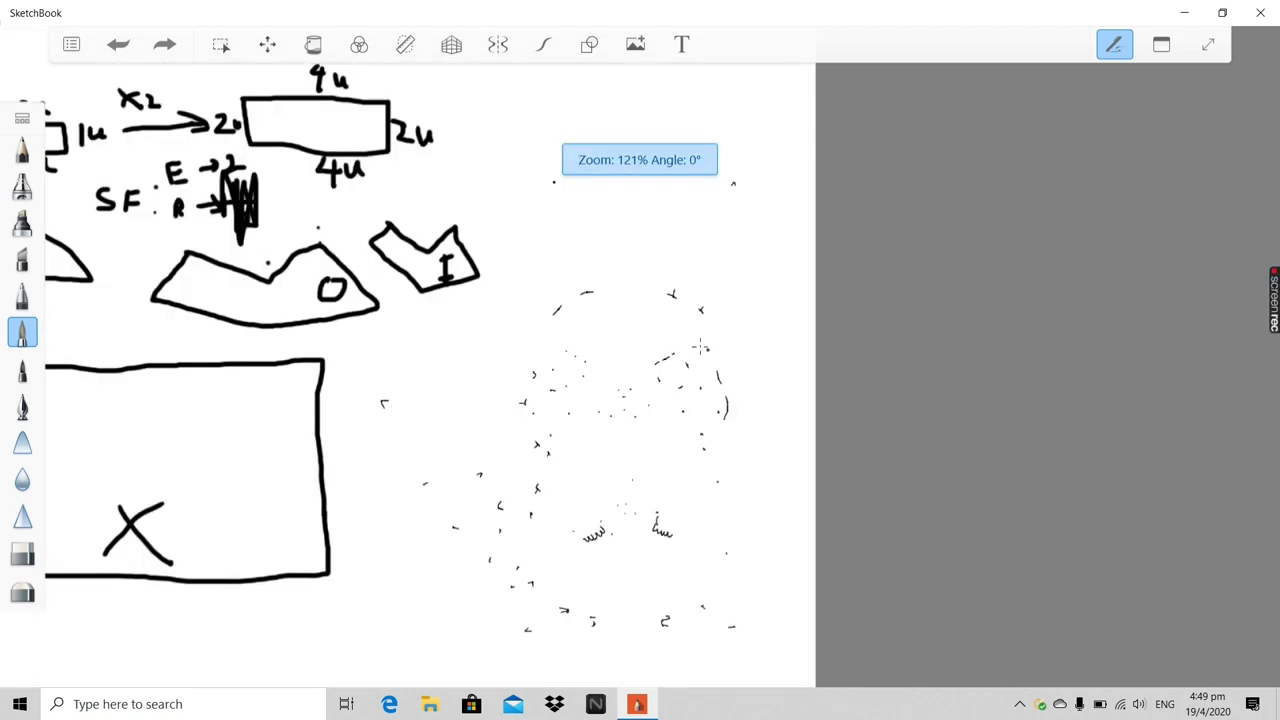
Examine the scattered guide dots and short marks of the character drawing beside the polygons labelled O and I
scroll(608, 385, down, 2)
scroll(631, 487, up, 5)
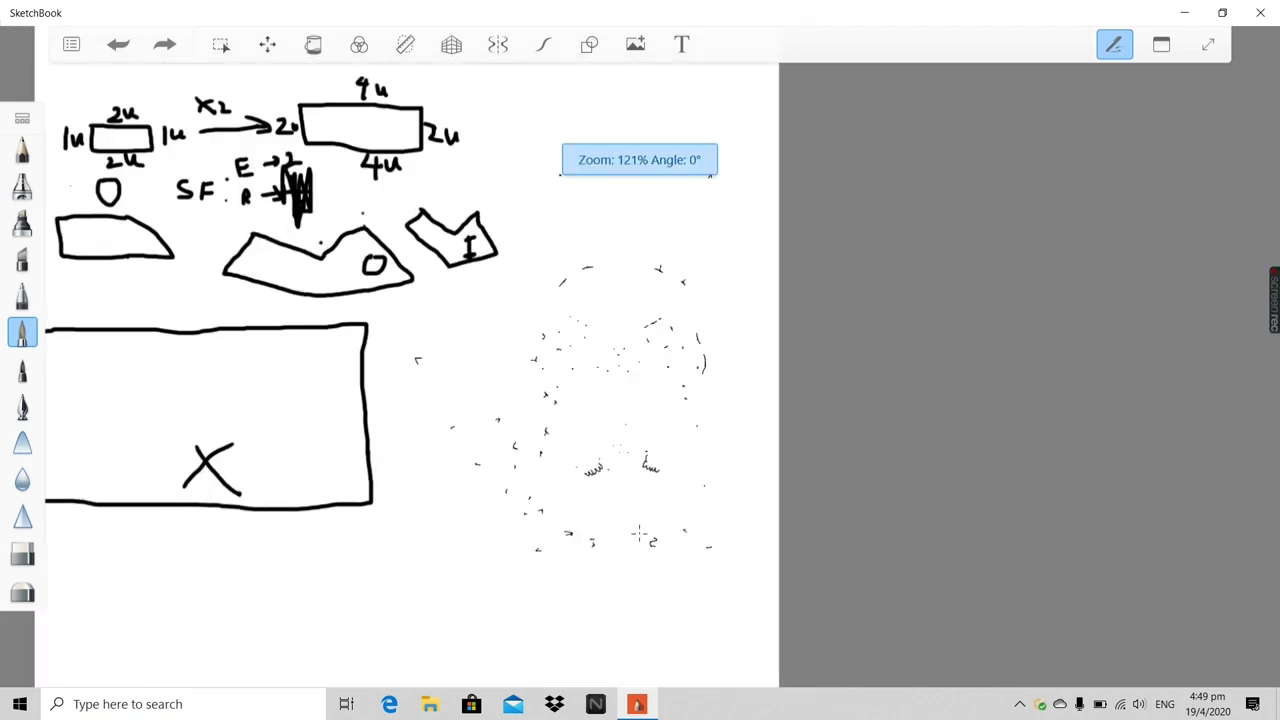
scroll(640, 527, up, 1)
scroll(666, 395, down, 3)
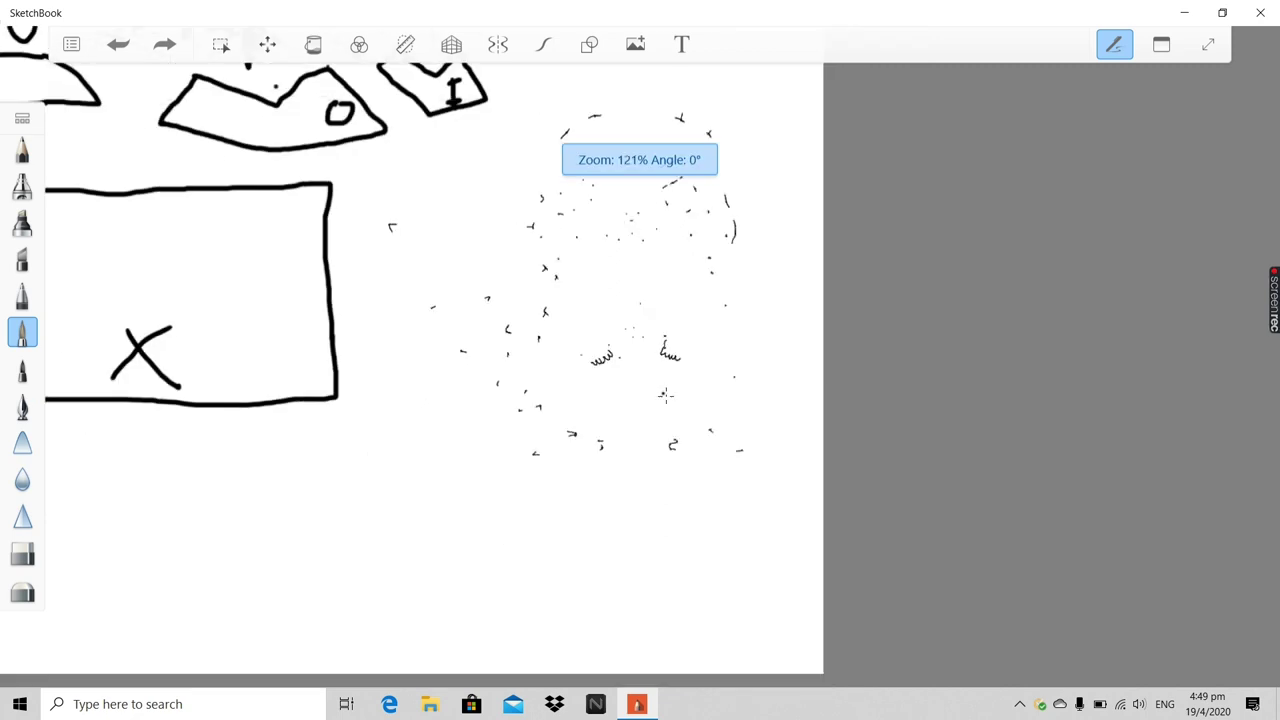
scroll(611, 313, down, 2)
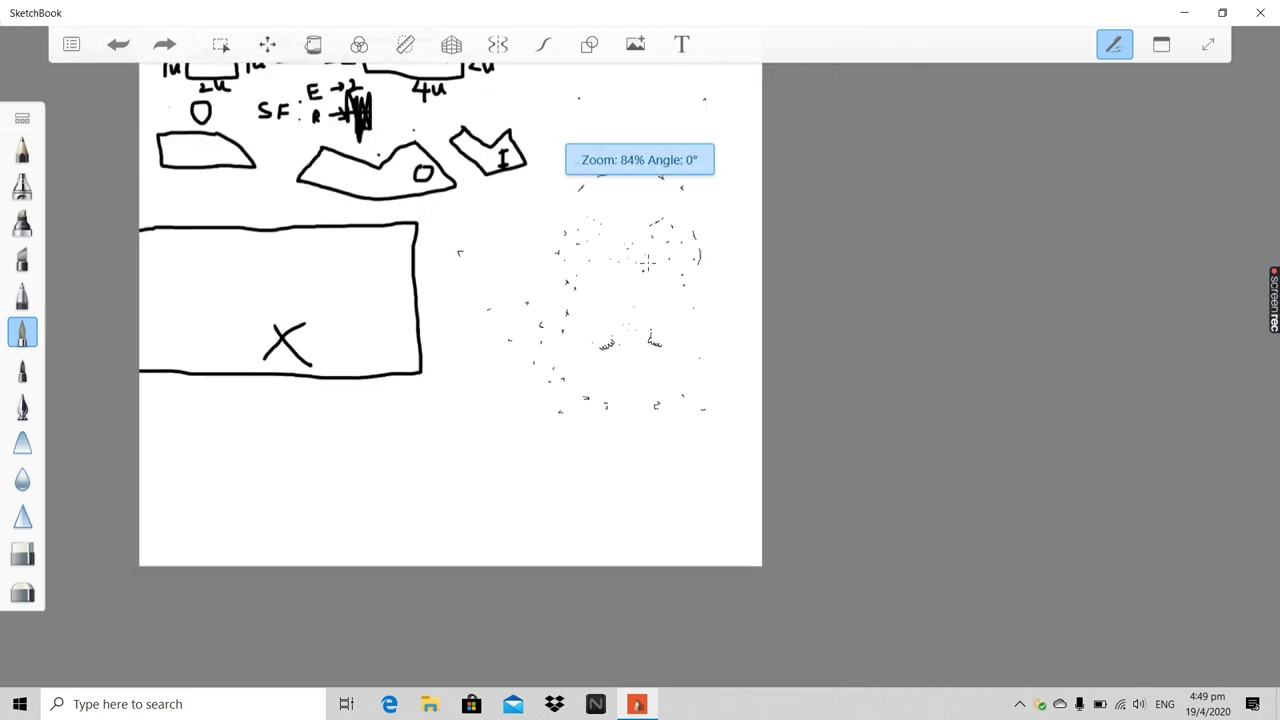
scroll(645, 190, up, 3)
scroll(646, 217, down, 1)
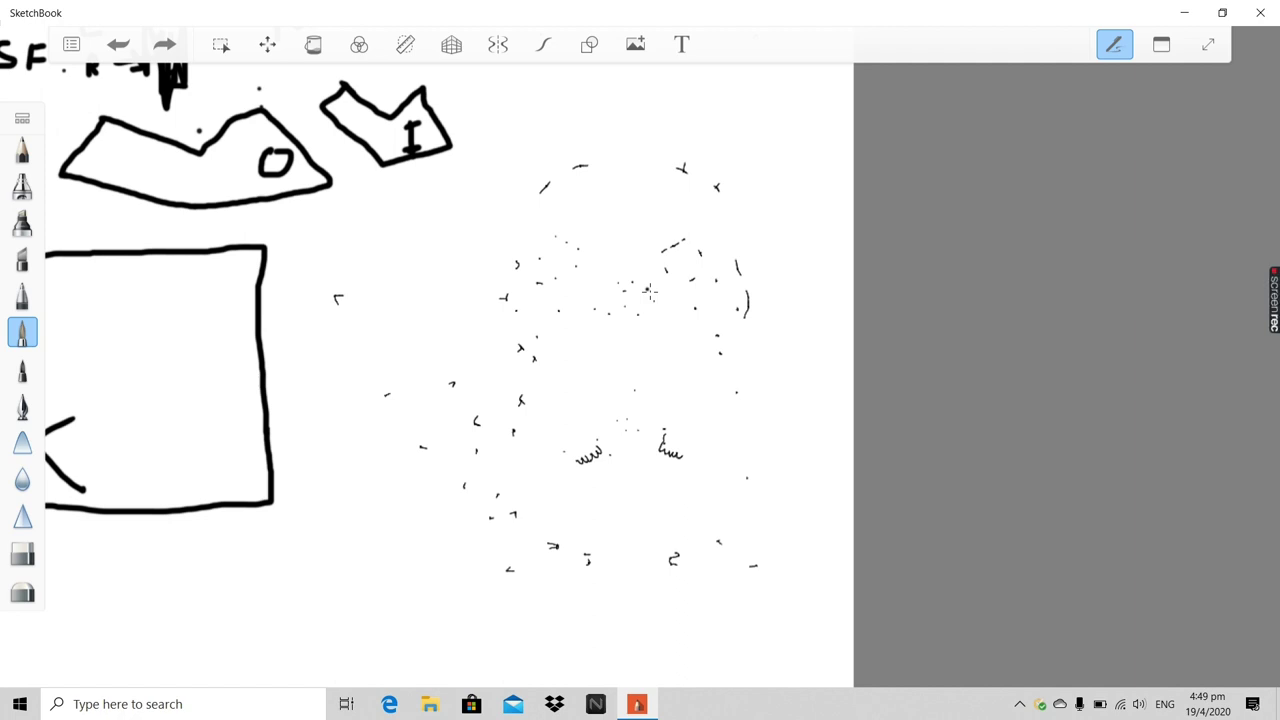
scroll(649, 290, down, 3)
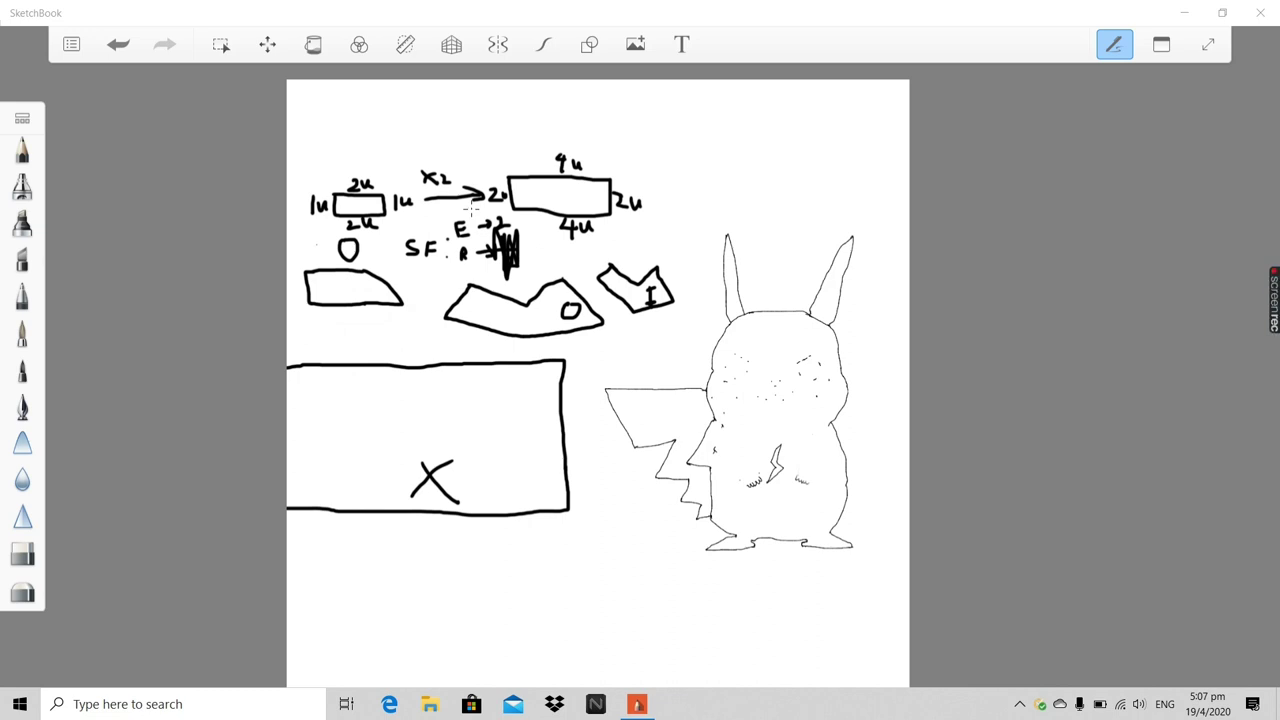
Draw the Pikachu figure's tail-side arm with two lines from shoulder and body to the paw, extending the lower line to the body outline
scroll(712, 418, up, 3)
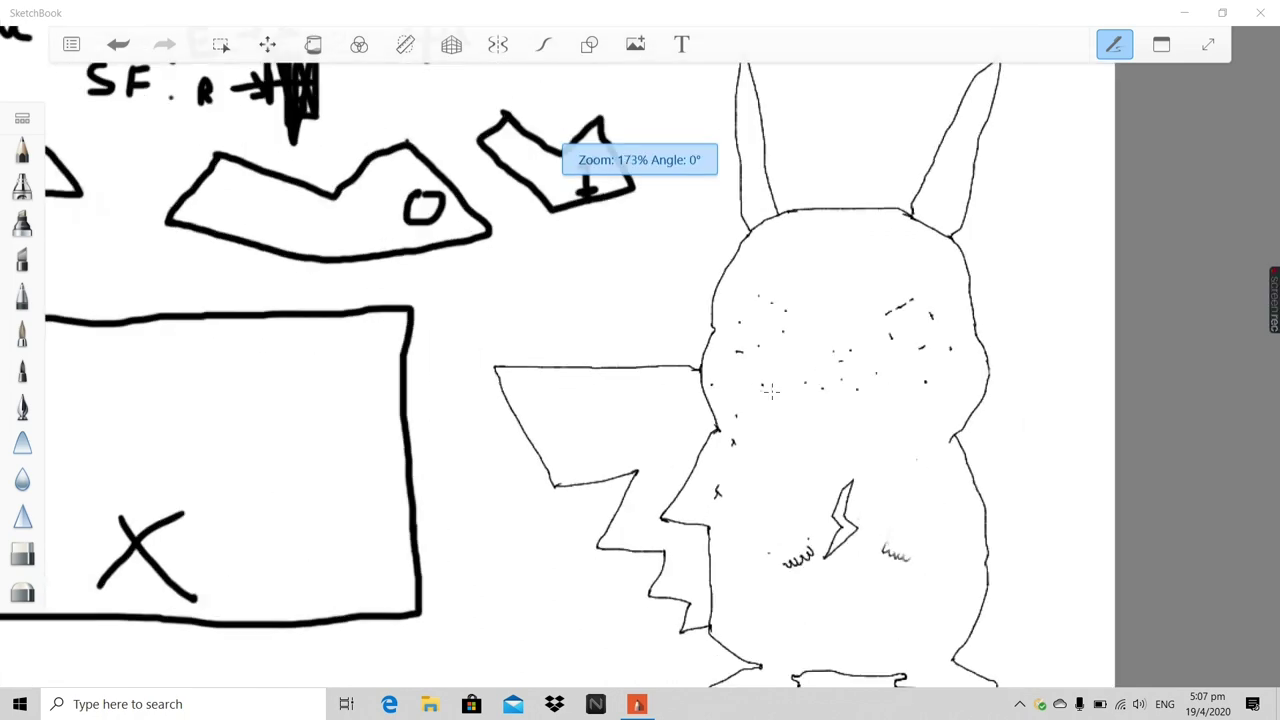
scroll(876, 270, down, 5)
scroll(771, 247, up, 6)
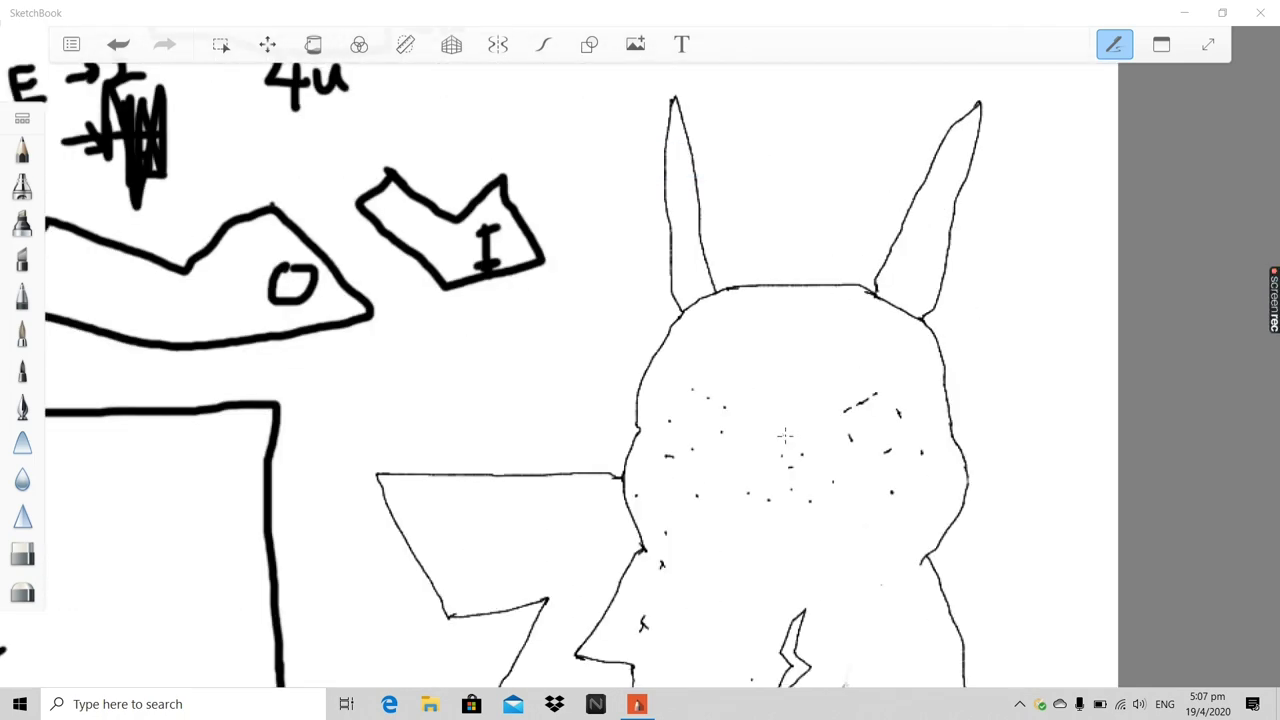
scroll(785, 435, down, 3)
scroll(699, 424, up, 3)
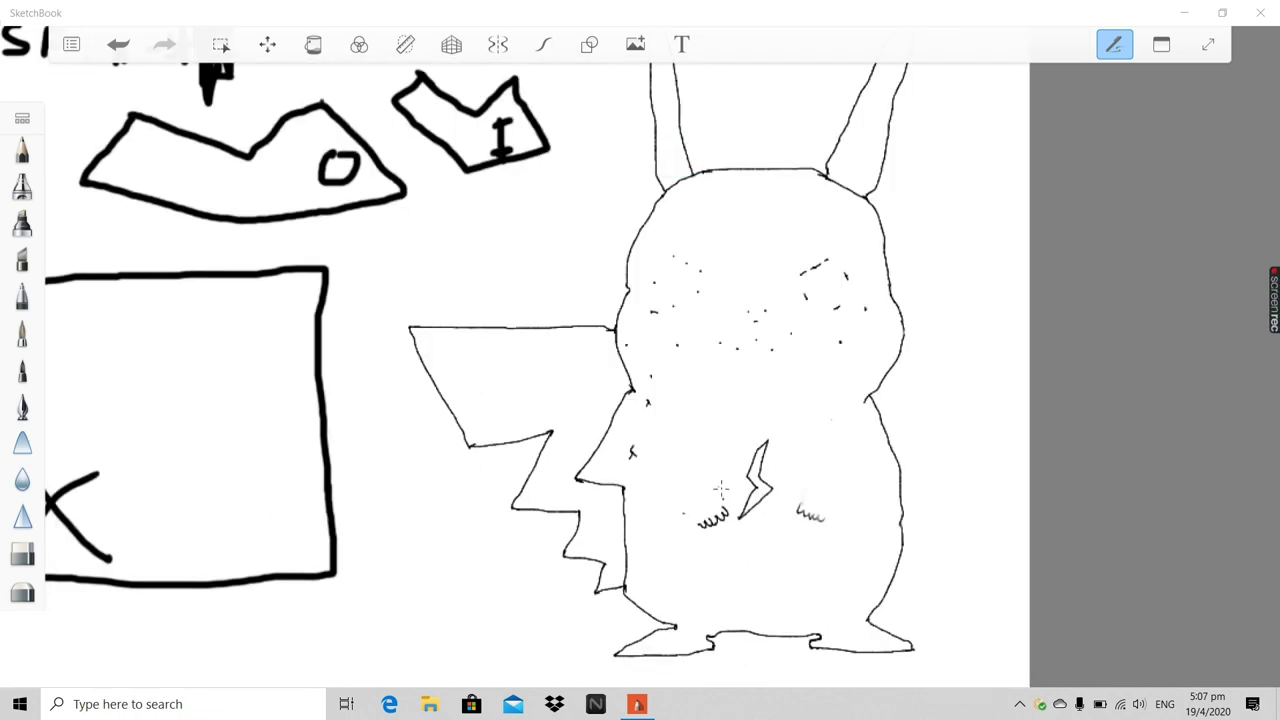
scroll(700, 490, up, 2)
scroll(676, 447, up, 4)
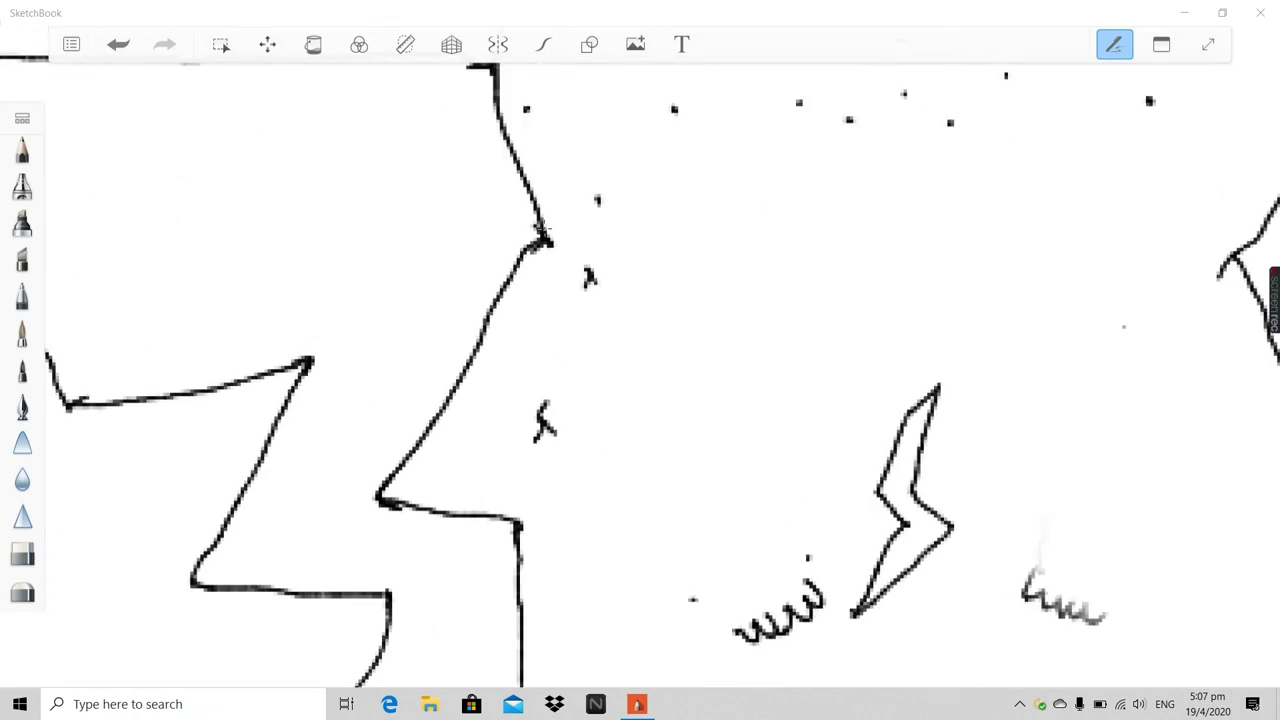
mouse_move(547, 240)
mouse_down()
mouse_move(660, 345)
mouse_move(762, 474)
mouse_move(814, 570)
mouse_move(803, 578)
mouse_up()
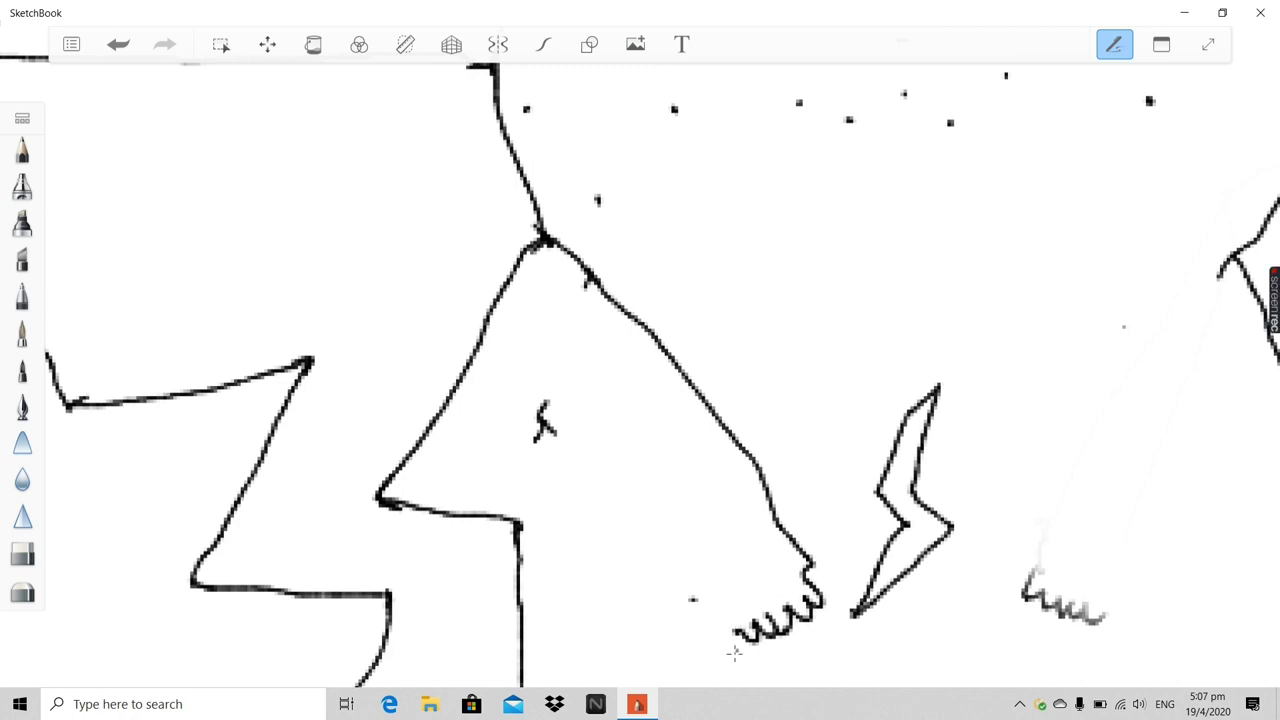
mouse_move(736, 634)
mouse_down()
mouse_move(655, 574)
mouse_move(552, 446)
mouse_move(541, 404)
mouse_up()
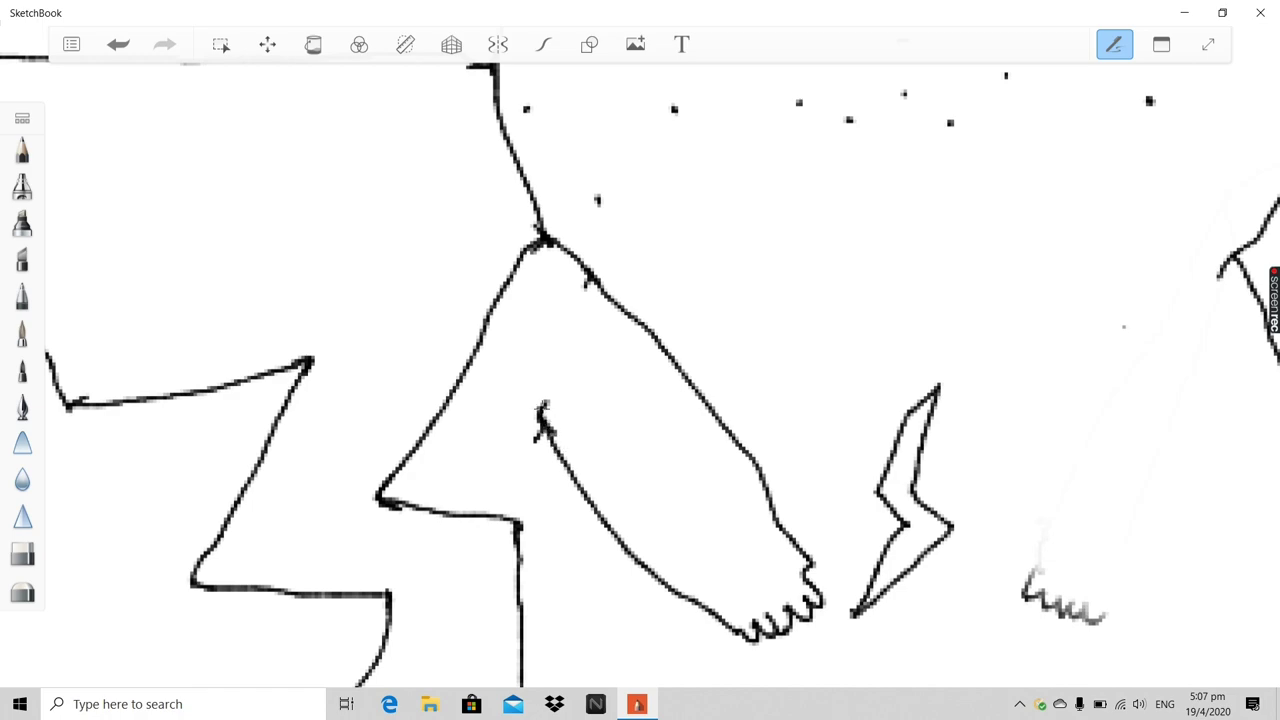
scroll(643, 523, down, 3)
scroll(636, 489, up, 8)
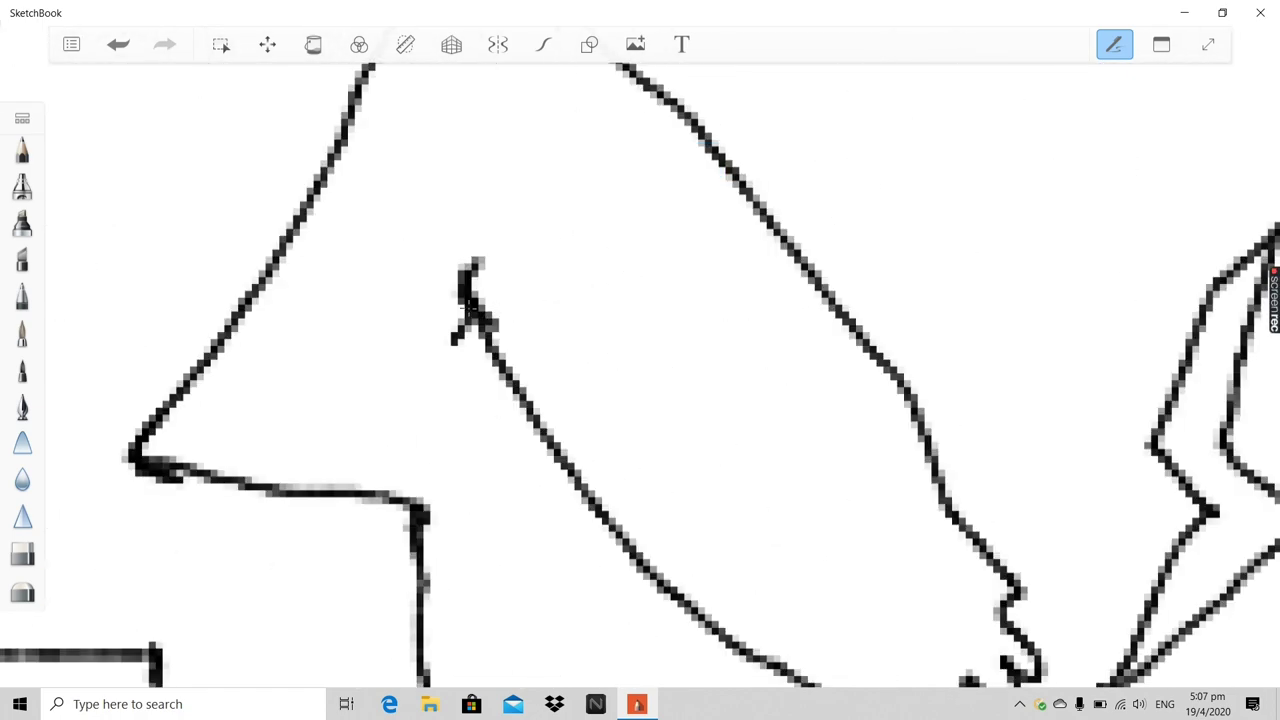
drag(478, 318, 366, 136)
Draw the Pikachu figure's other arm with two lines linking the faint paw beside the lightning bolt to the neck joint and body outline
scroll(510, 175, down, 8)
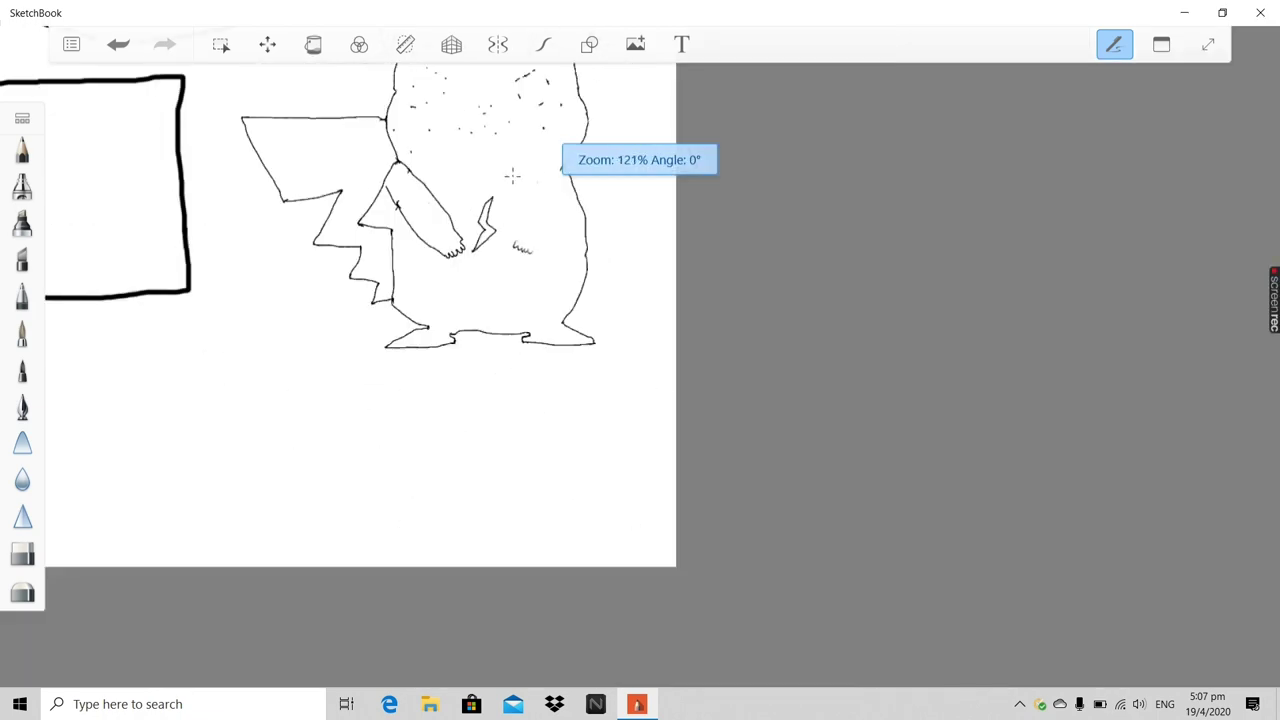
scroll(547, 189, up, 3)
scroll(583, 229, up, 3)
scroll(583, 229, down, 5)
scroll(583, 229, up, 1)
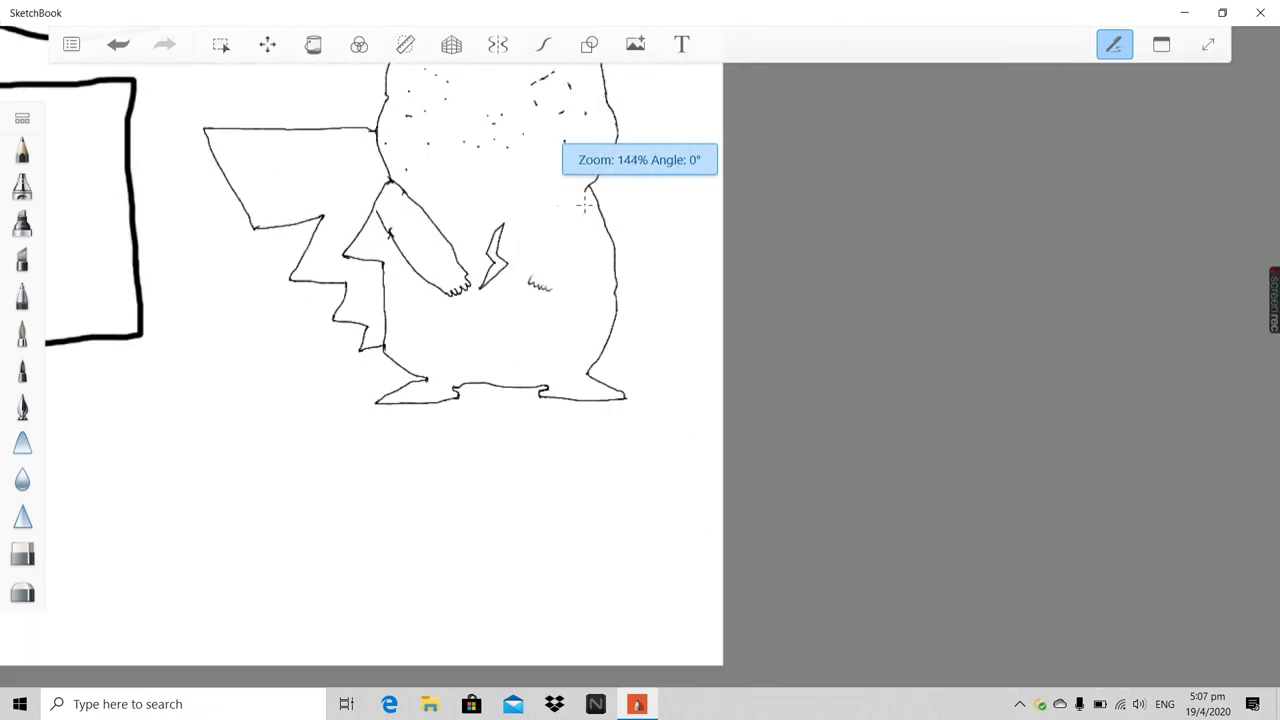
scroll(470, 164, up, 1)
scroll(470, 164, up, 1)
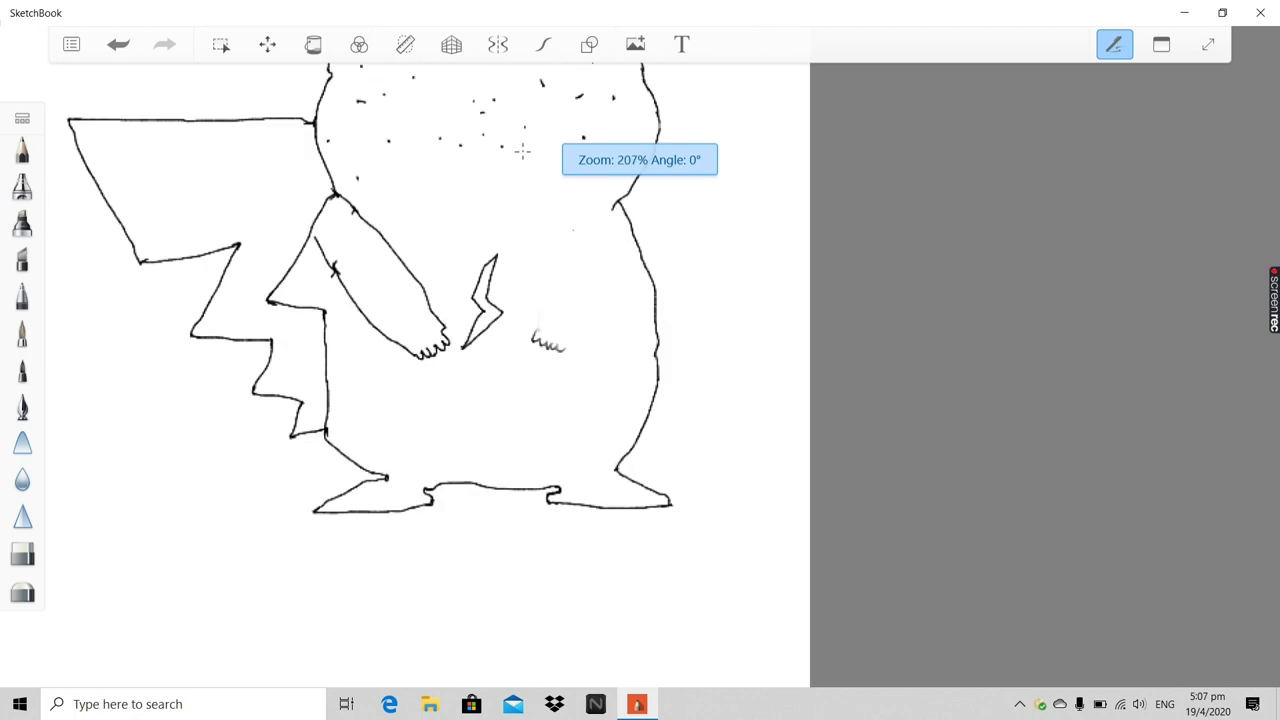
scroll(472, 162, down, 2)
scroll(452, 166, up, 5)
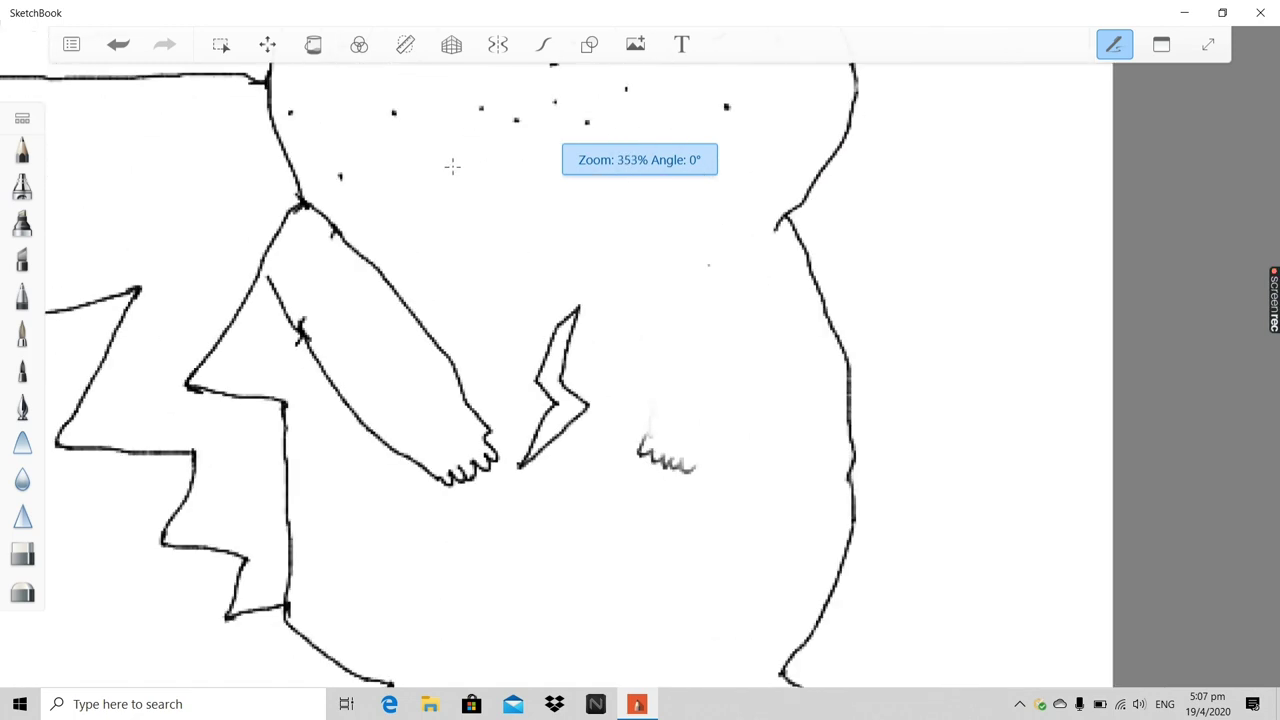
scroll(843, 229, down, 2)
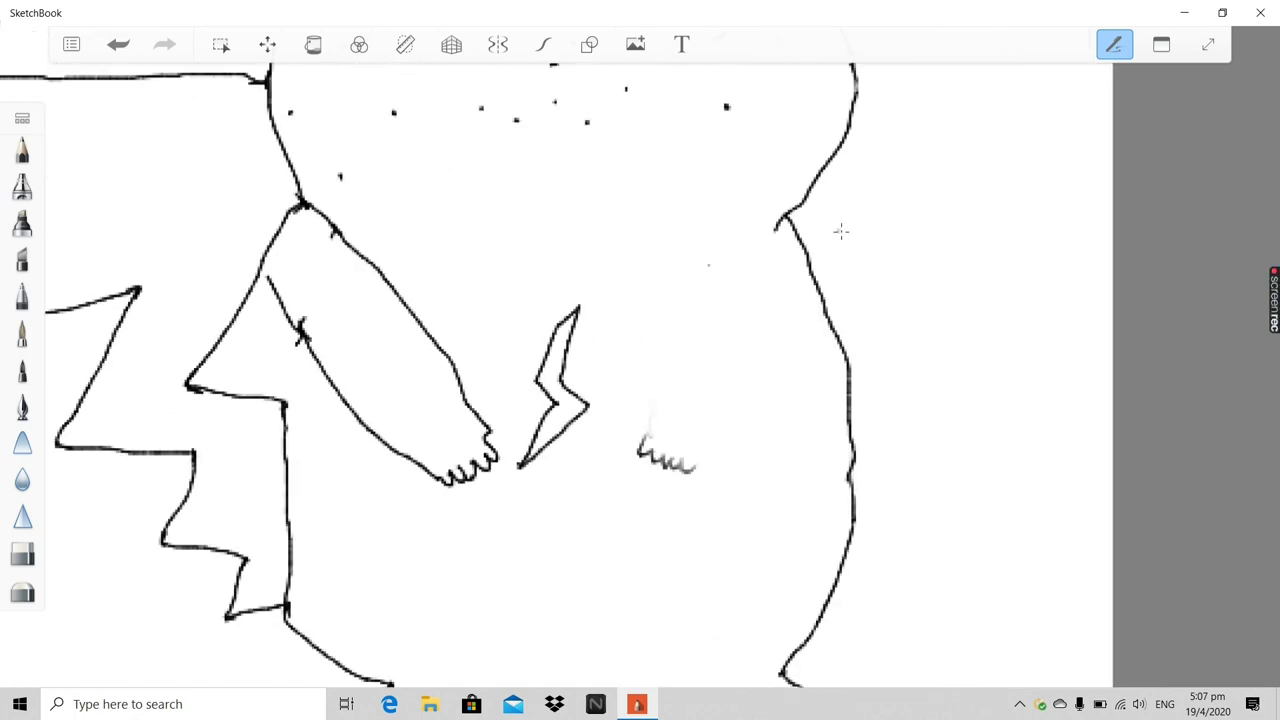
scroll(766, 223, up, 5)
scroll(770, 230, down, 2)
scroll(786, 391, up, 1)
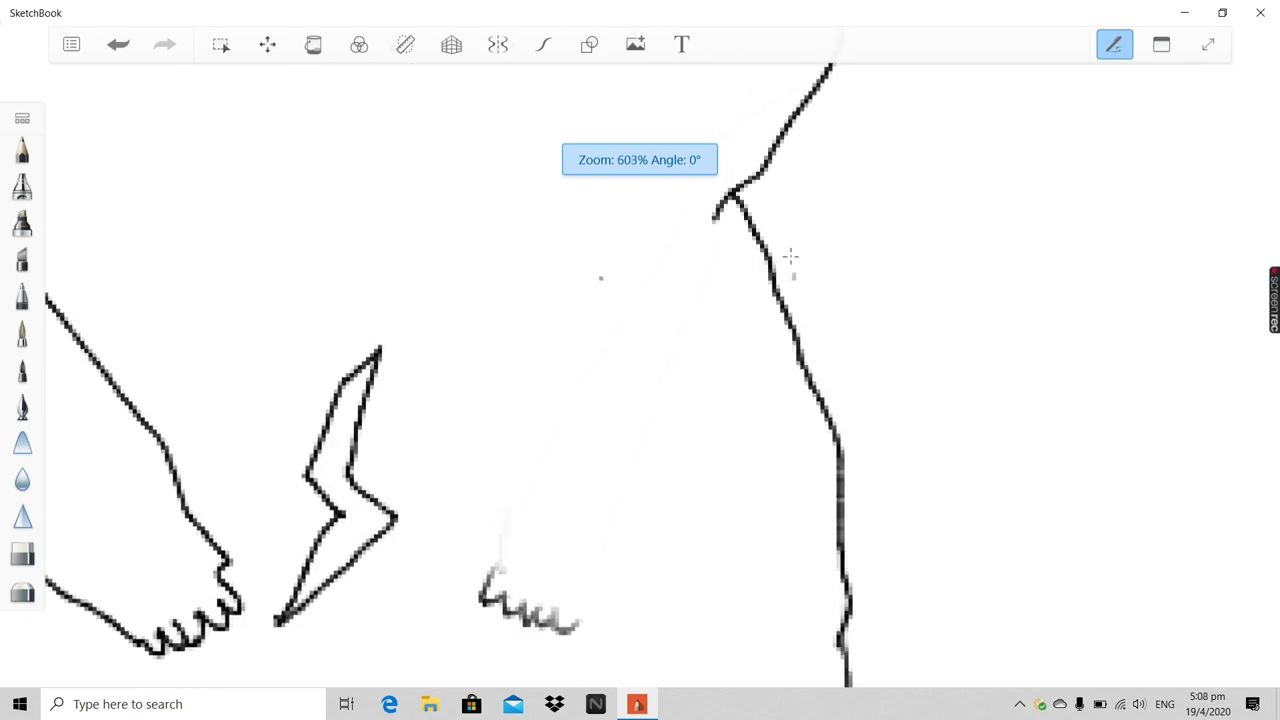
mouse_move(720, 205)
mouse_down()
mouse_move(663, 328)
mouse_move(519, 504)
mouse_move(488, 570)
mouse_up()
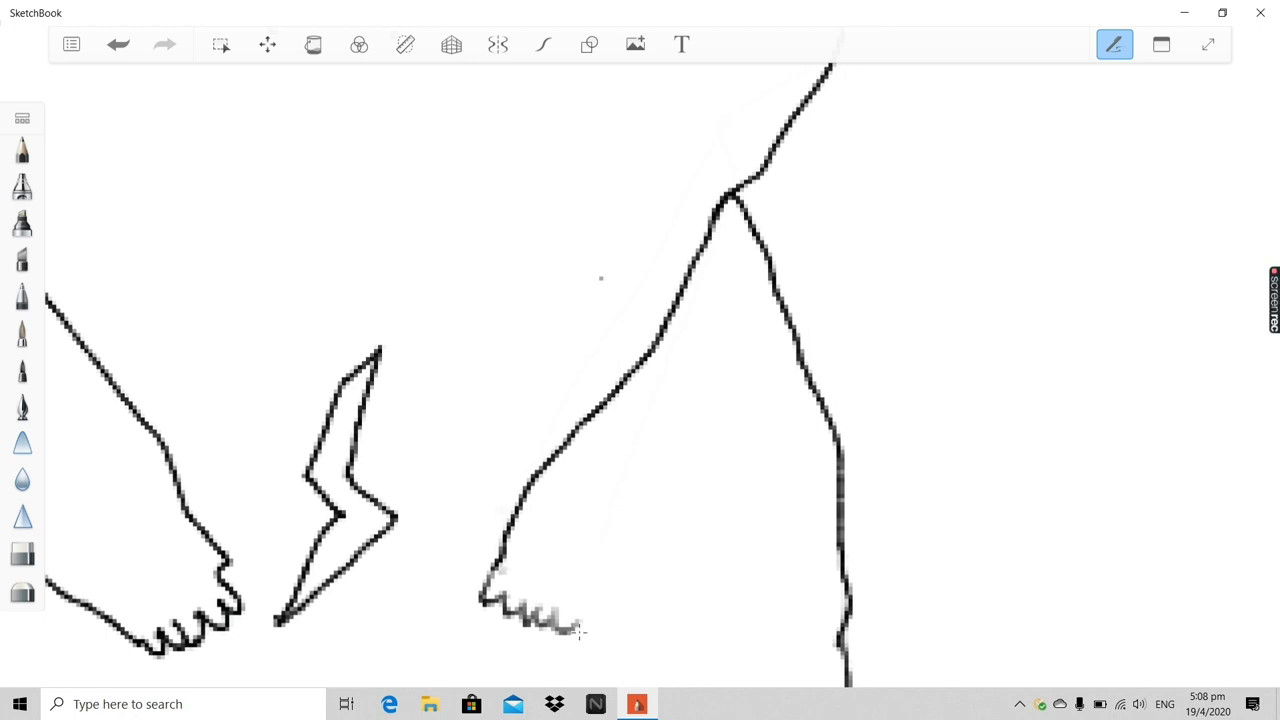
mouse_move(580, 630)
mouse_down()
mouse_move(669, 530)
mouse_move(792, 360)
mouse_up()
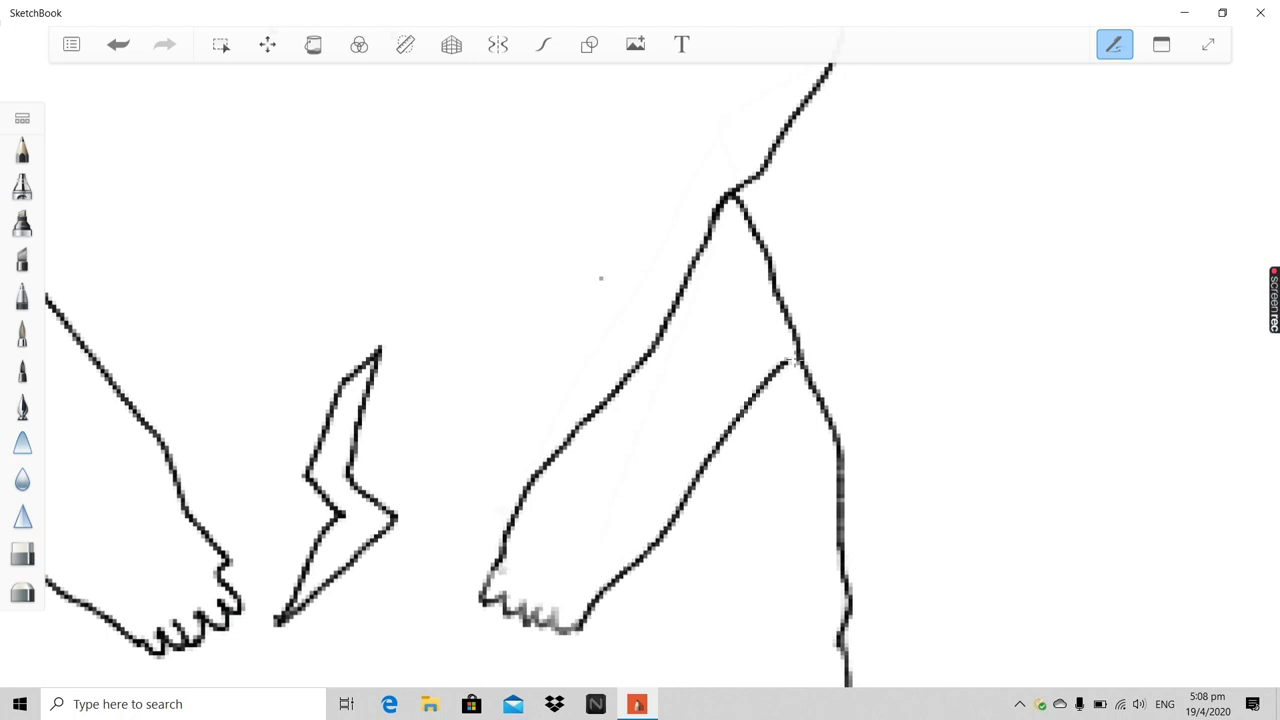
Review the Pikachu figure with both arms alongside the rectangle example and the polygons labelled O and I
scroll(795, 360, down, 5)
scroll(790, 355, up, 1)
scroll(761, 349, up, 5)
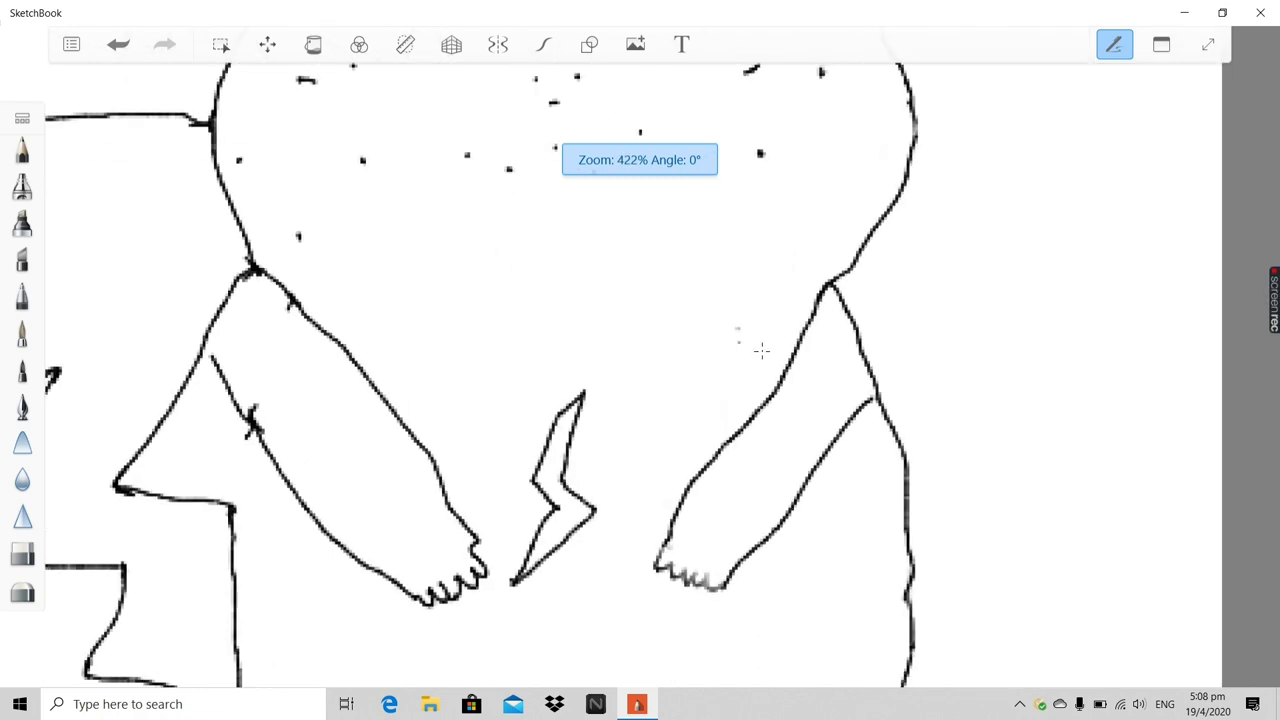
scroll(761, 349, down, 6)
scroll(694, 370, up, 2)
scroll(690, 352, down, 3)
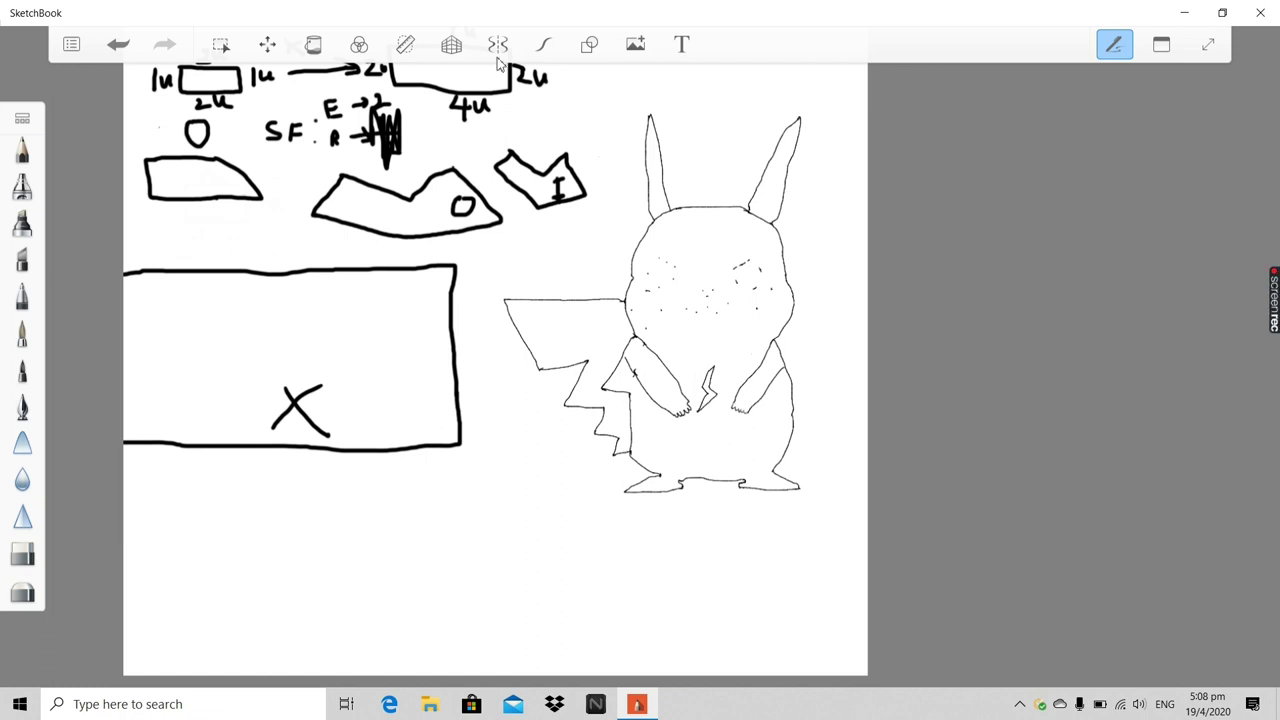
scroll(480, 329, down, 3)
scroll(361, 140, up, 5)
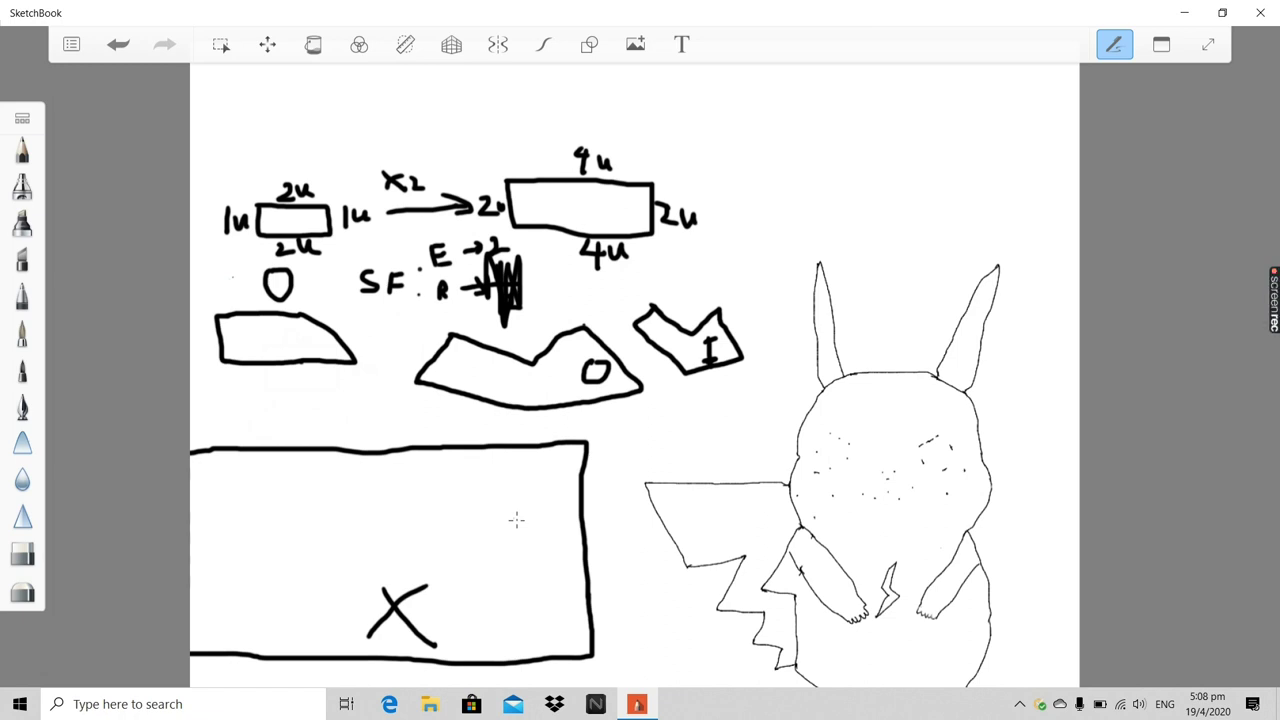
scroll(625, 480, down, 5)
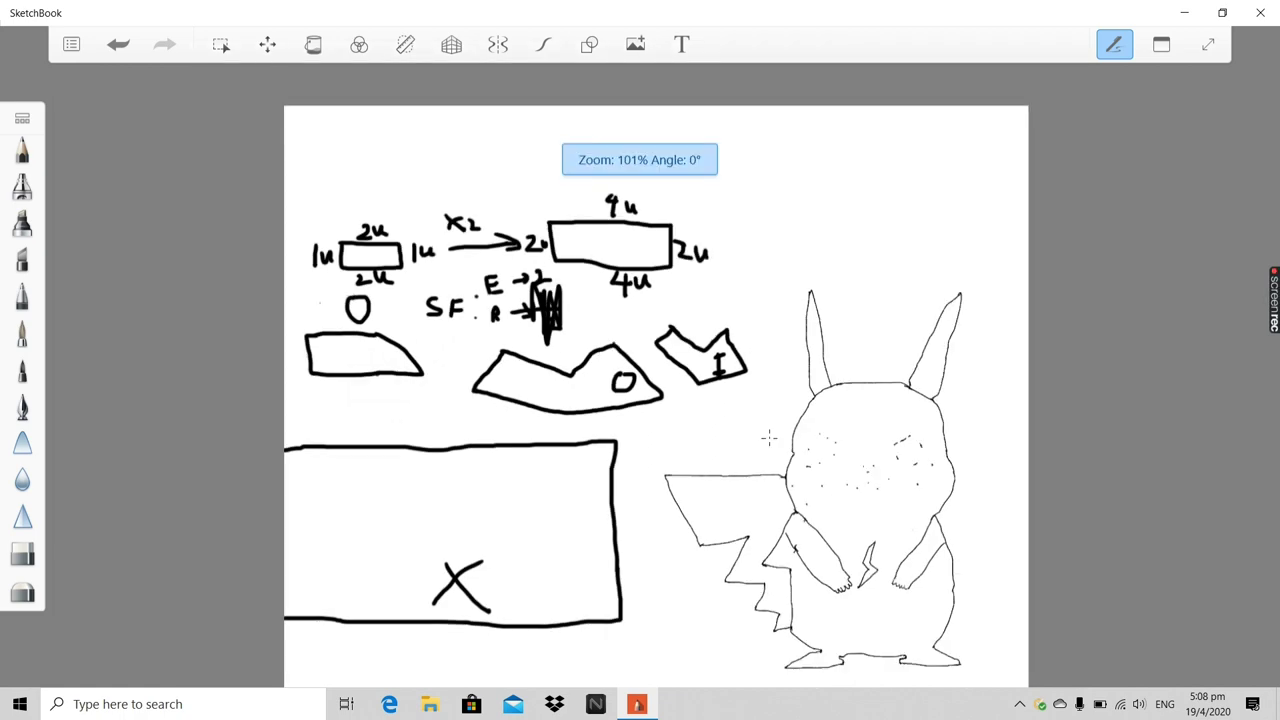
Examine the Pikachu figure up close, including its facial dots, arms, tail and body outline
scroll(834, 385, up, 7)
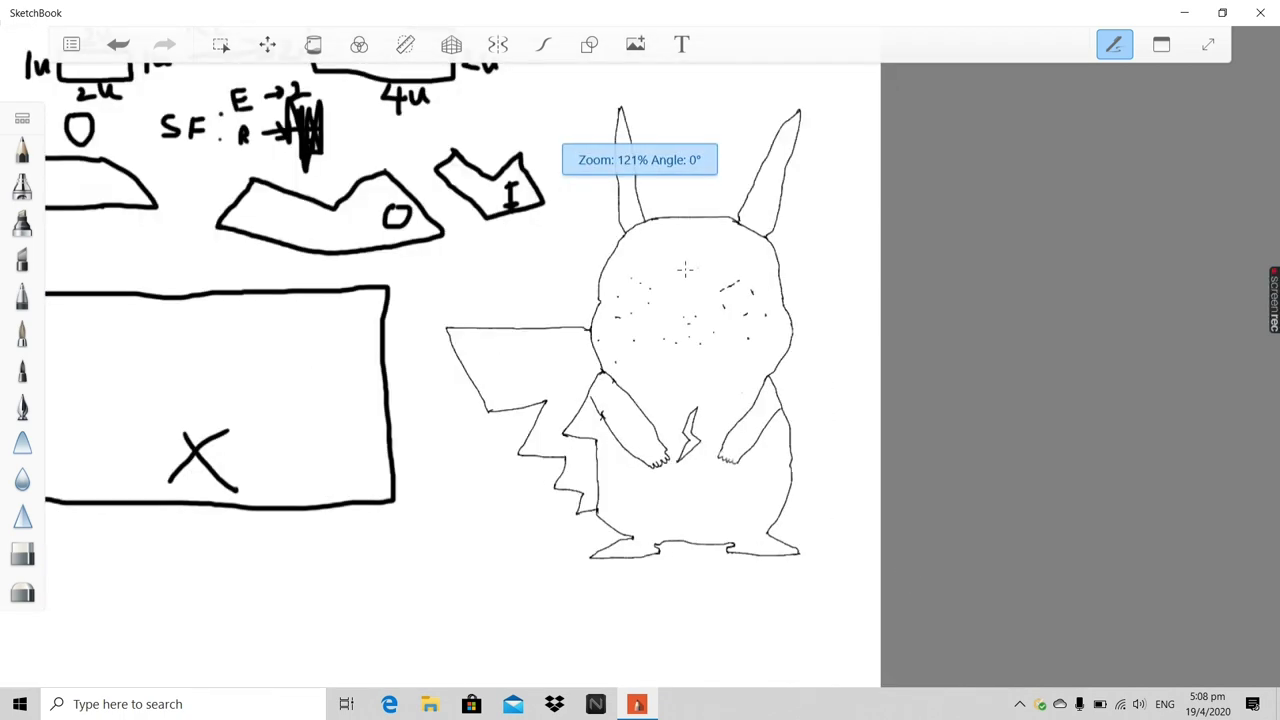
scroll(680, 260, up, 1)
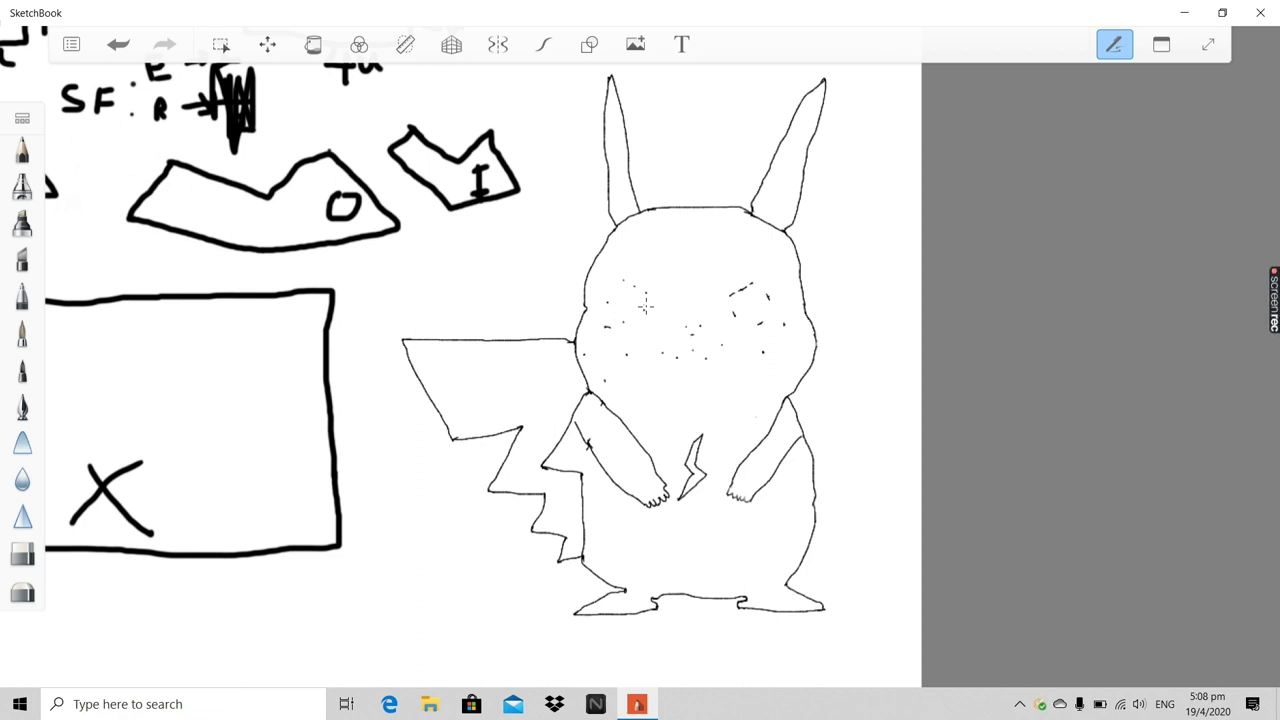
scroll(637, 549, up, 2)
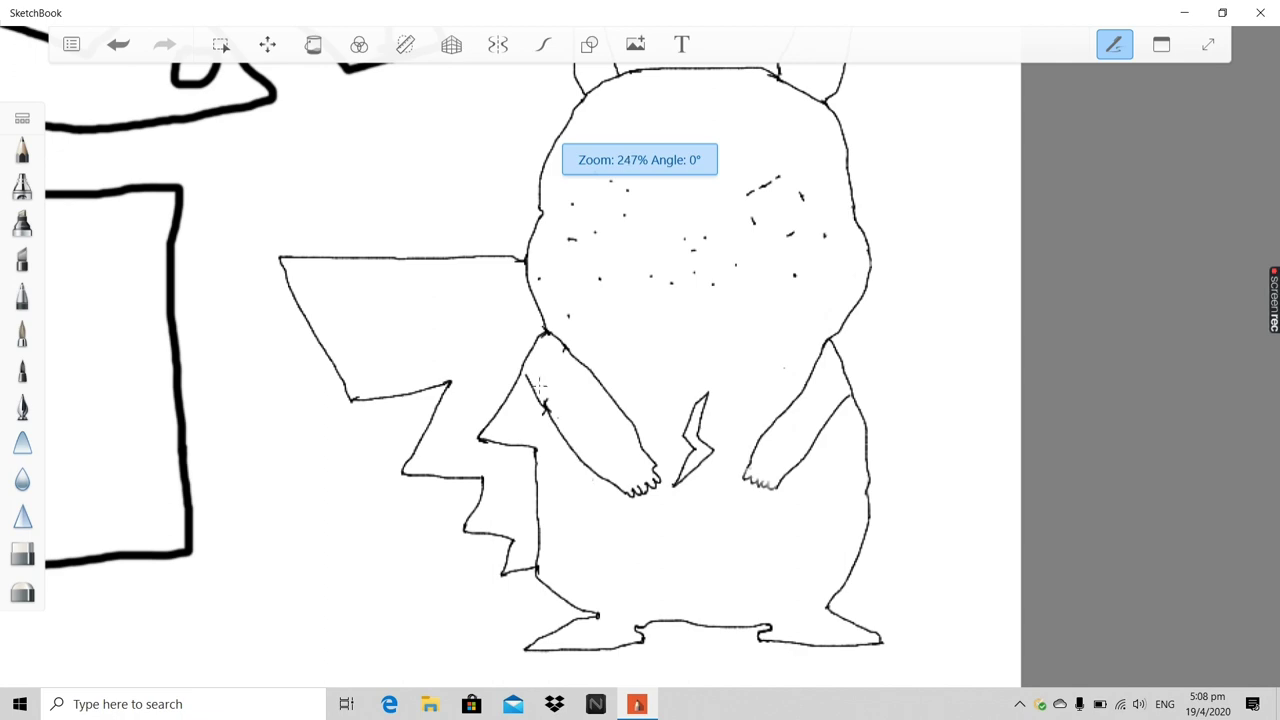
scroll(514, 357, up, 8)
scroll(594, 411, down, 5)
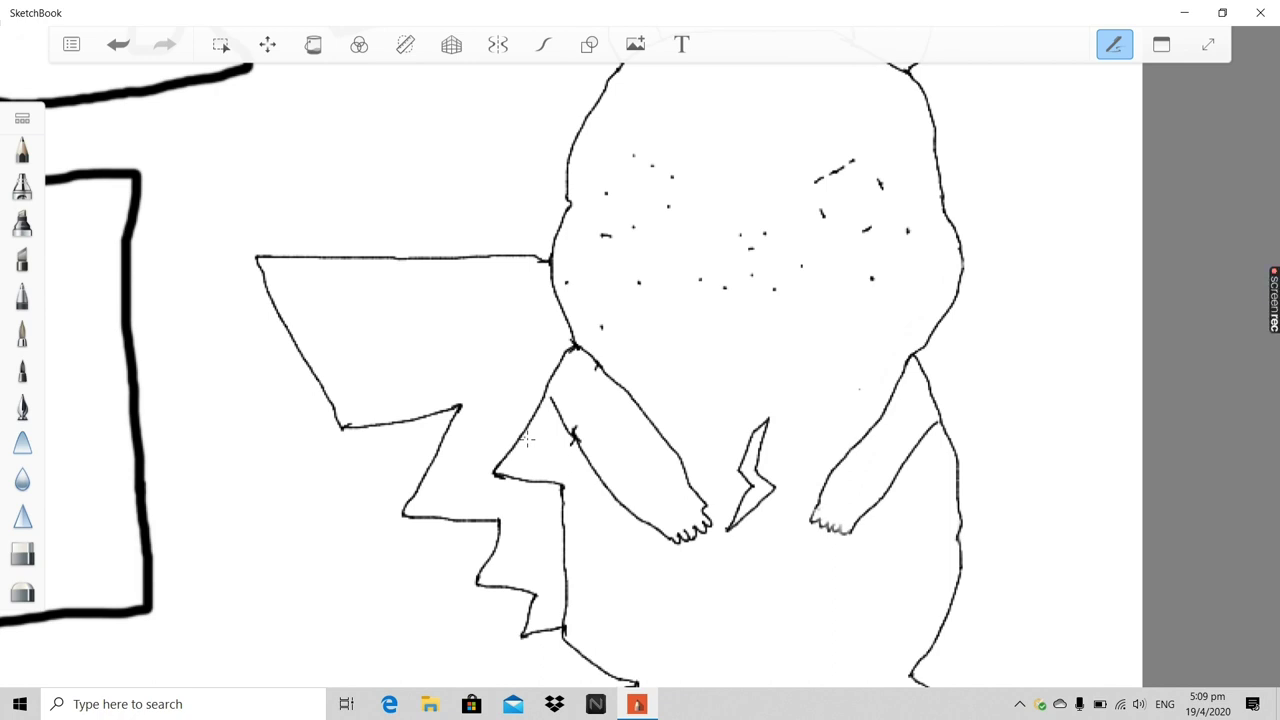
scroll(527, 438, down, 4)
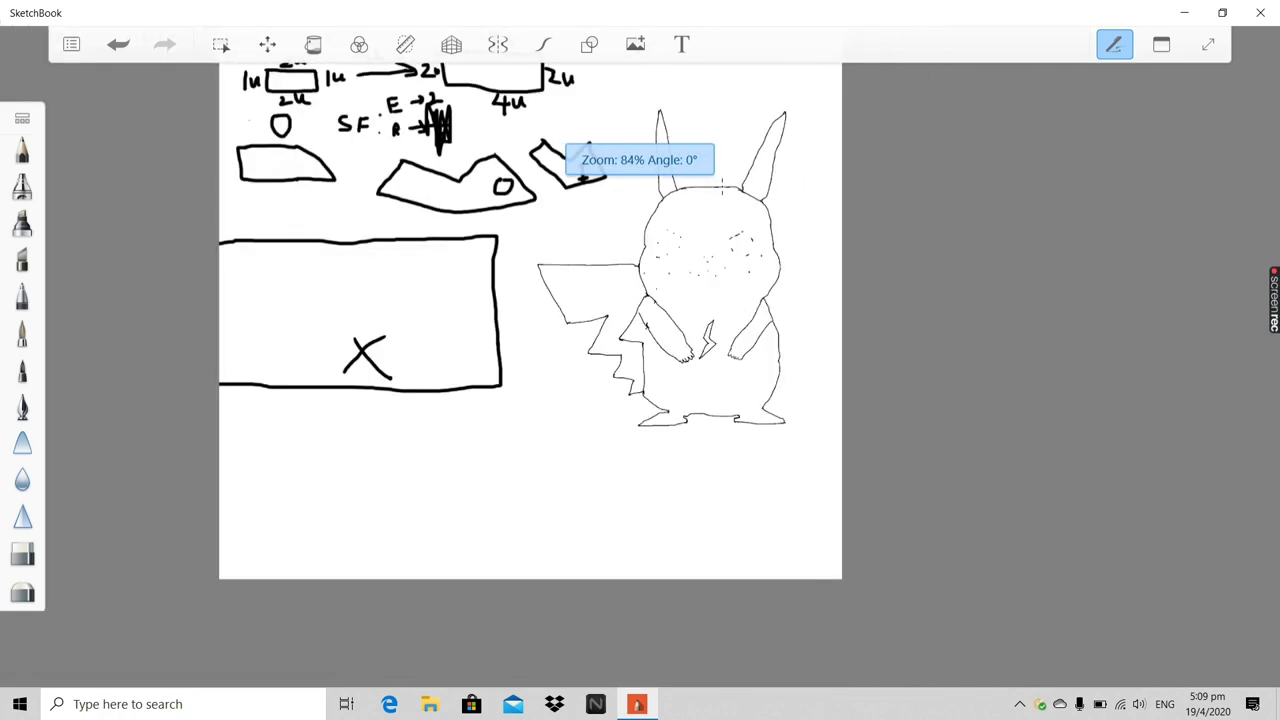
scroll(724, 115, up, 3)
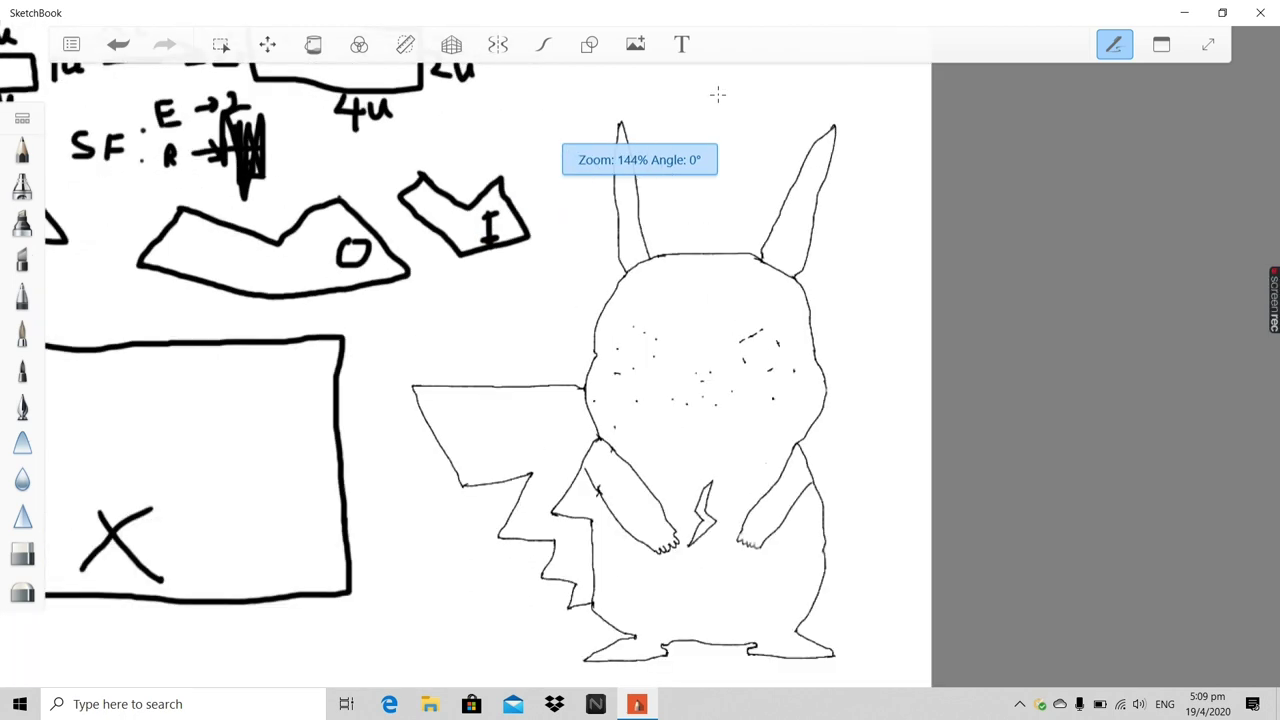
scroll(656, 345, down, 1)
scroll(697, 542, up, 1)
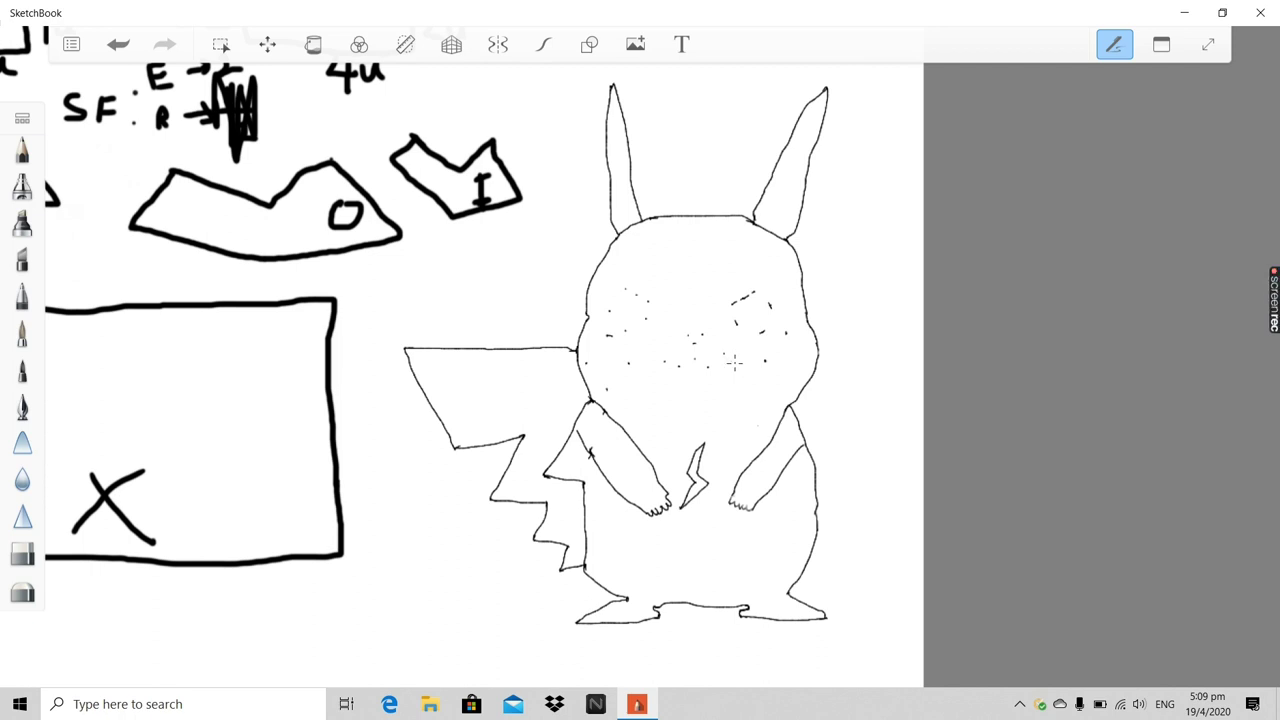
Inspect the rectangle enlargement example with its ×2 arrow and the scale factor notes
scroll(1266, 394, down, 5)
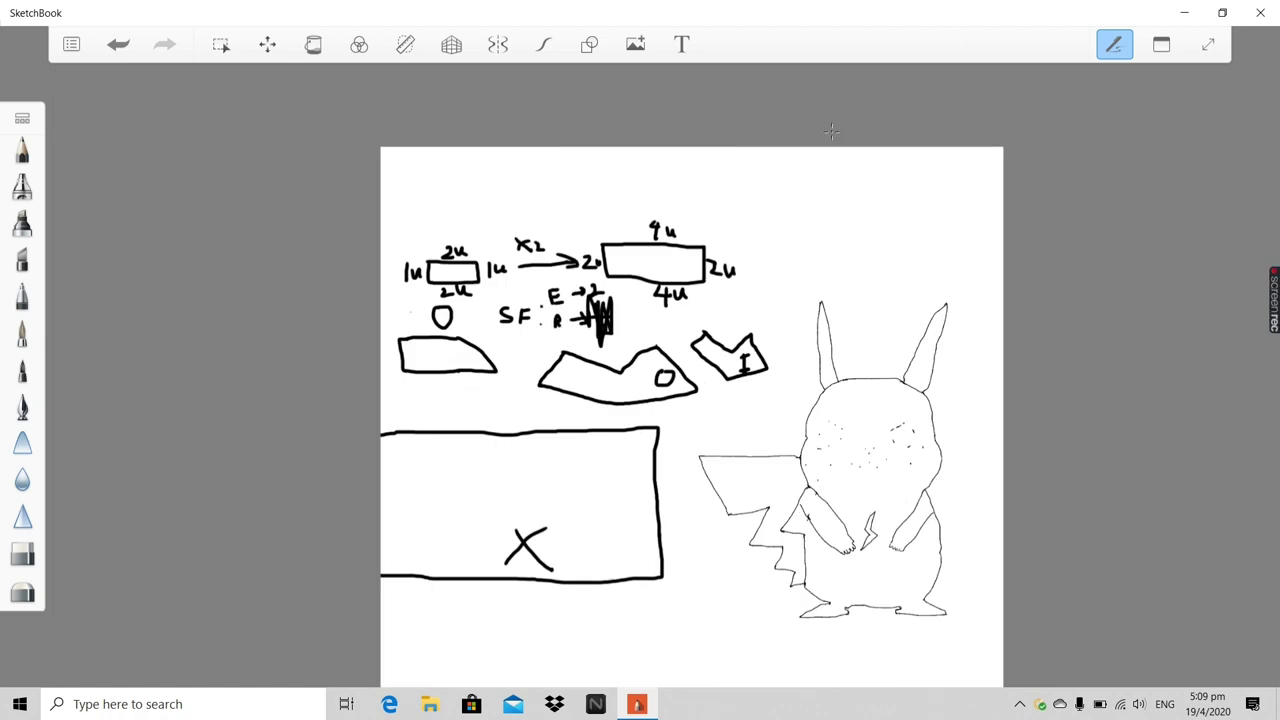
scroll(486, 246, up, 5)
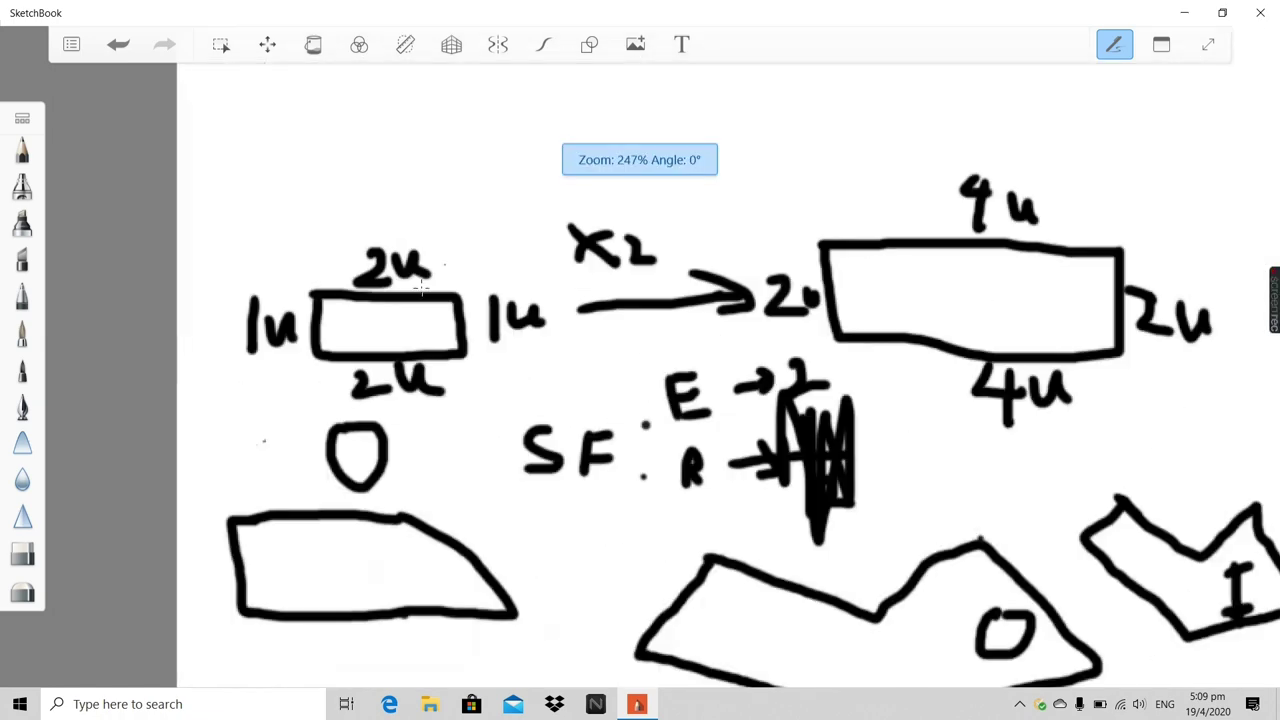
scroll(412, 339, down, 7)
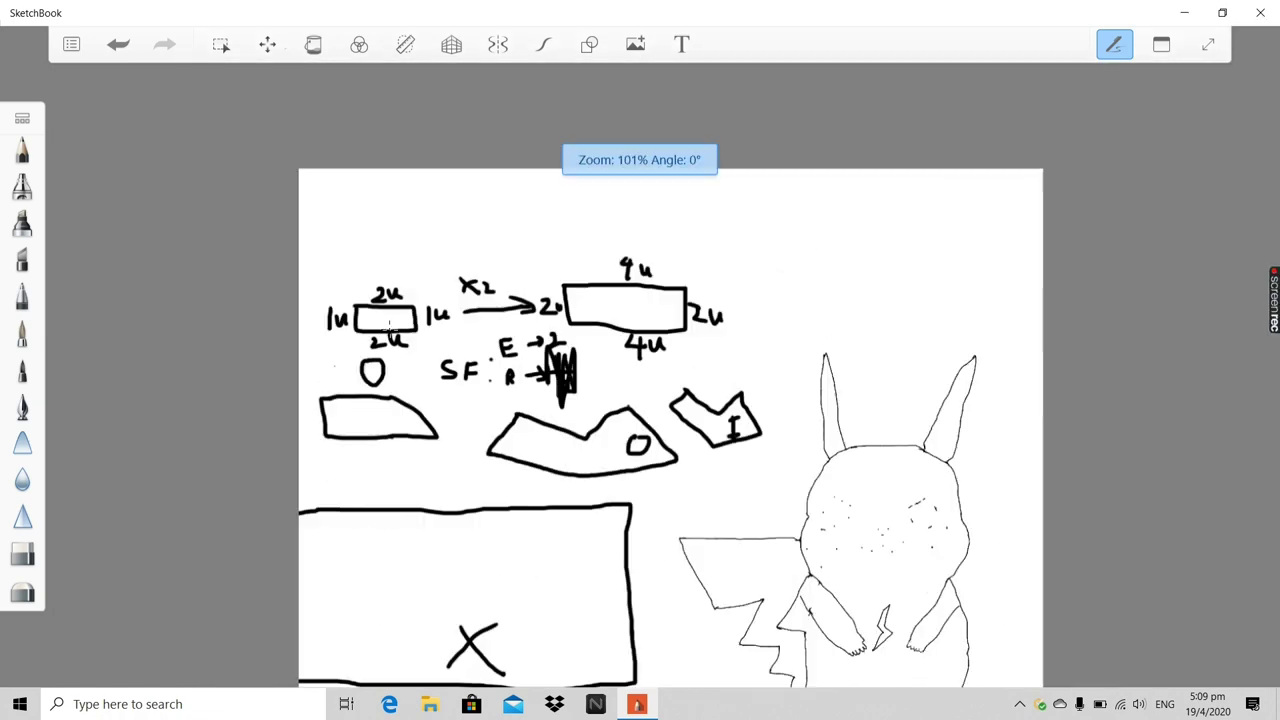
scroll(319, 371, up, 6)
scroll(460, 360, down, 6)
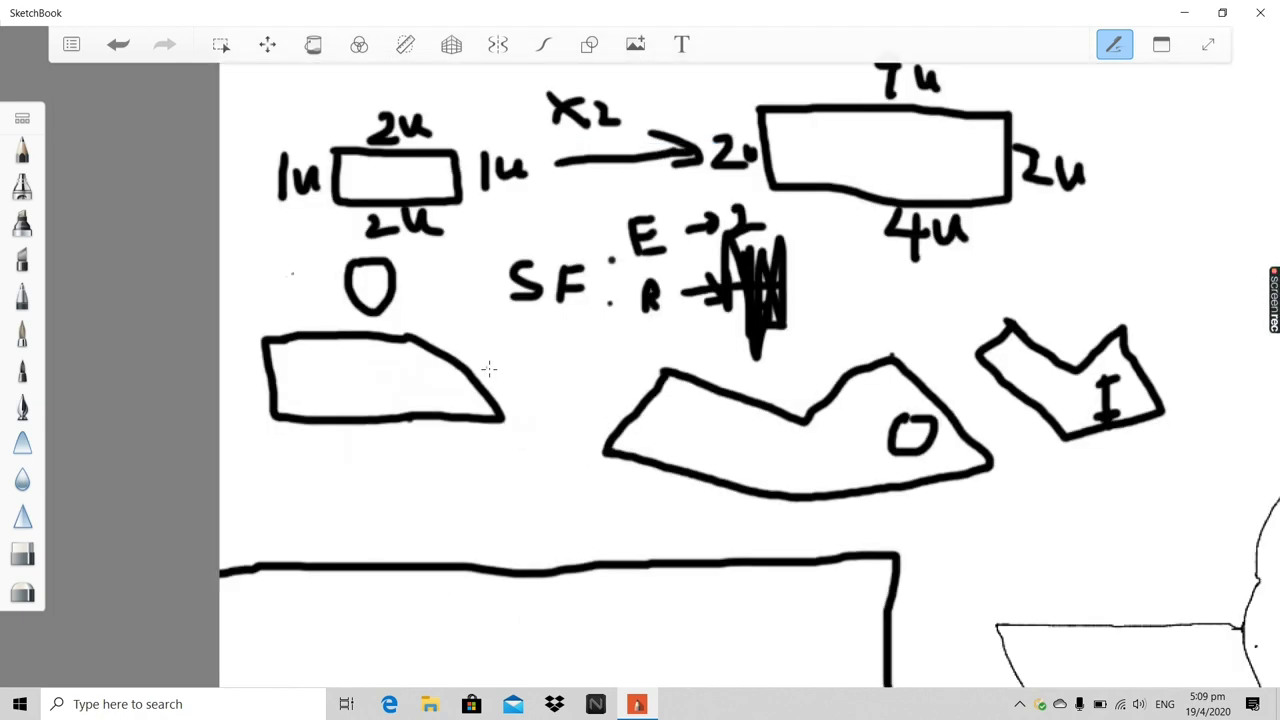
Examine the Pikachu figure's body, both arms and the lightning bolt between its paws up close
scroll(808, 455, up, 5)
scroll(808, 455, up, 1)
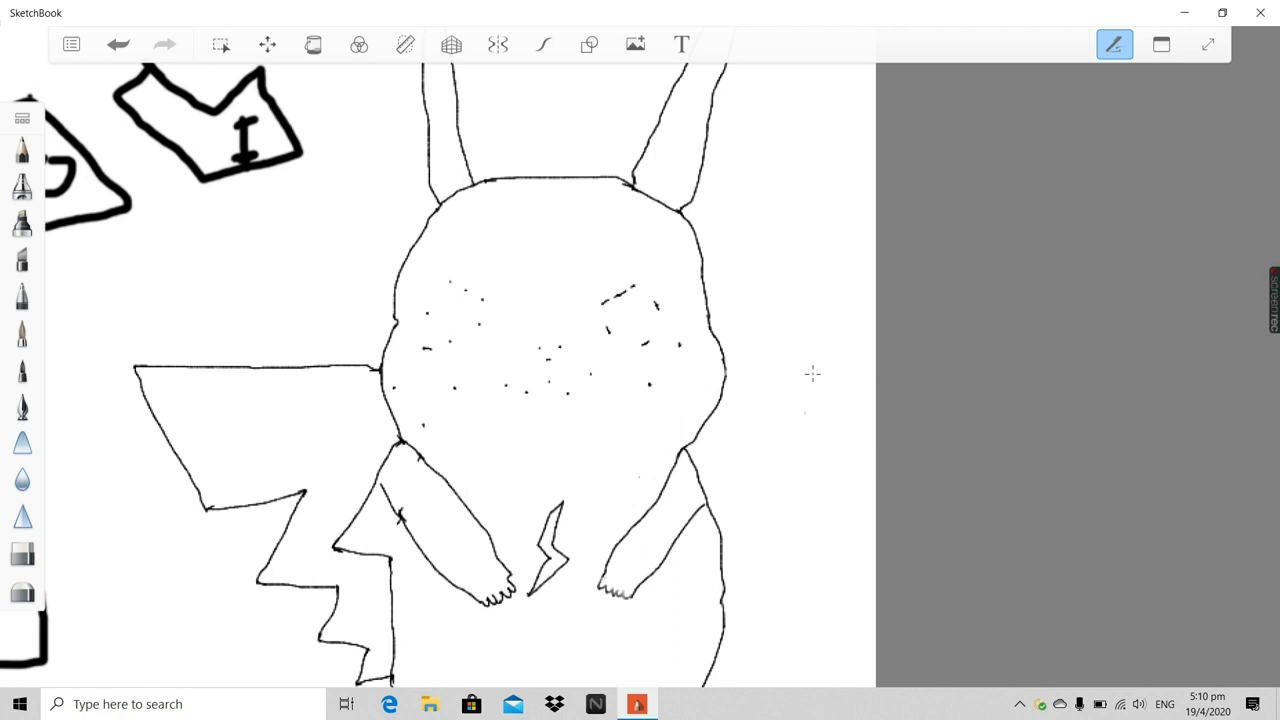
scroll(812, 374, down, 3)
scroll(691, 297, up, 5)
scroll(691, 297, down, 4)
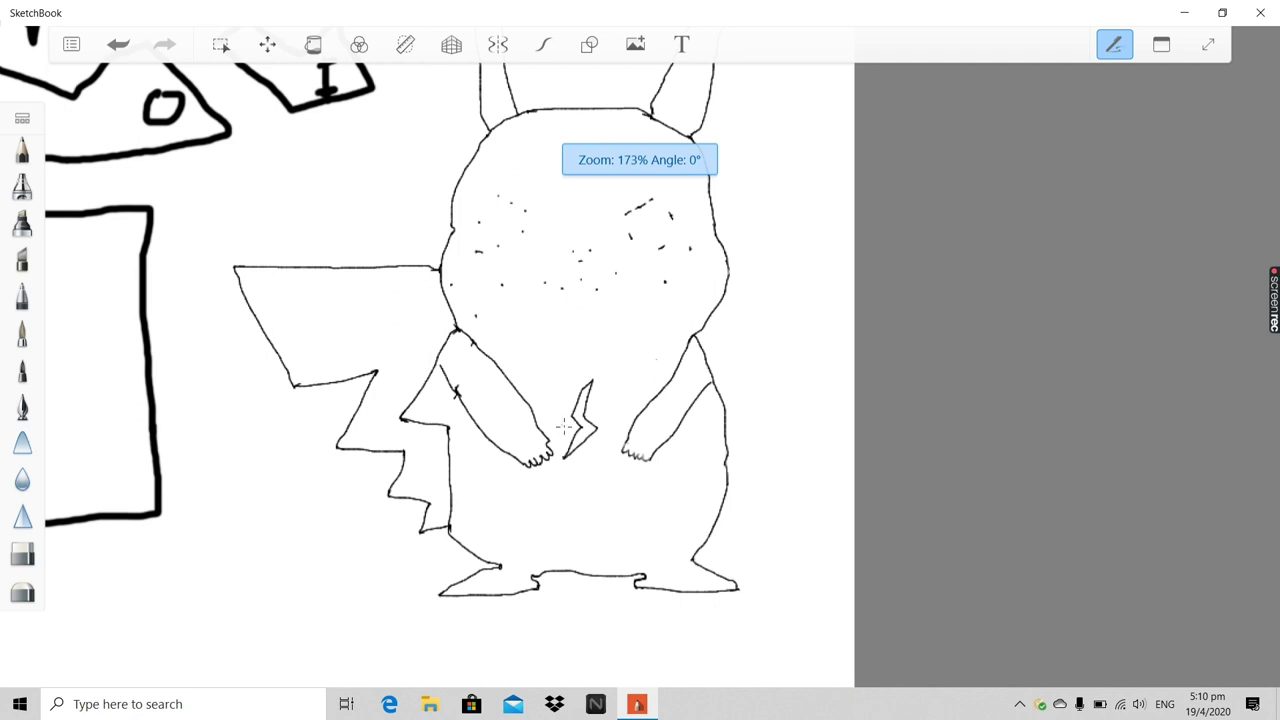
scroll(565, 427, up, 2)
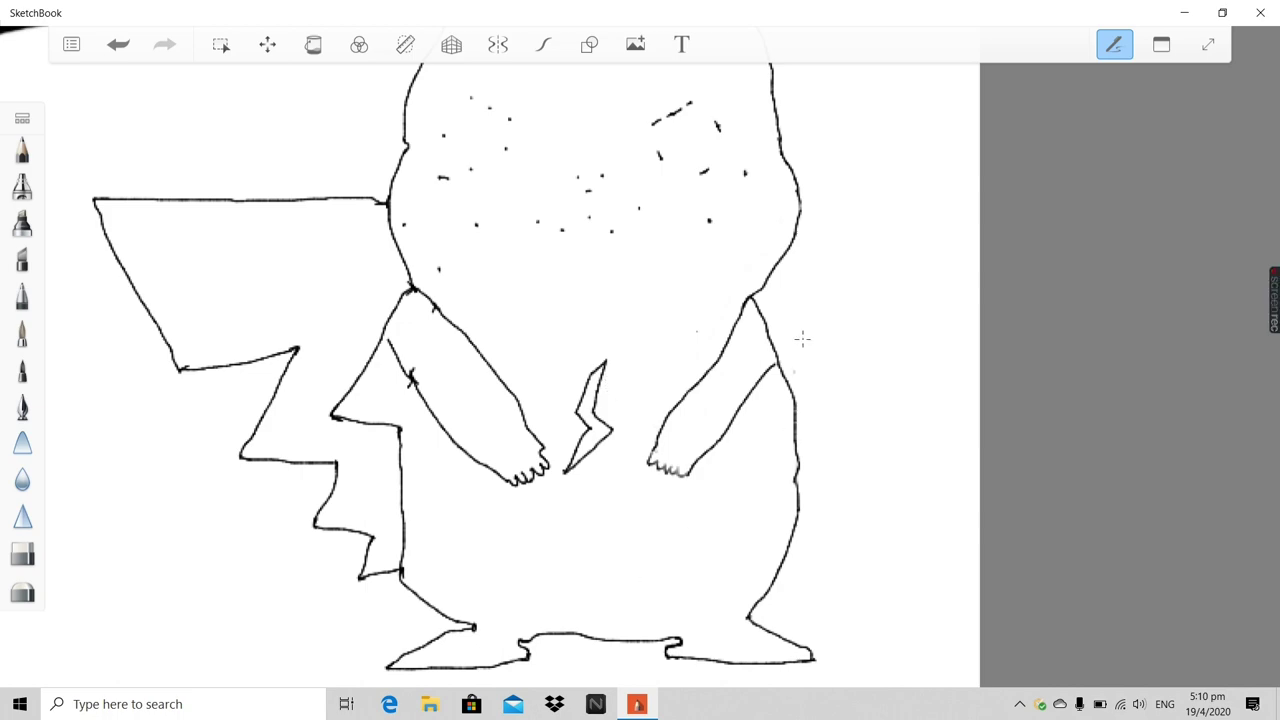
scroll(550, 419, up, 6)
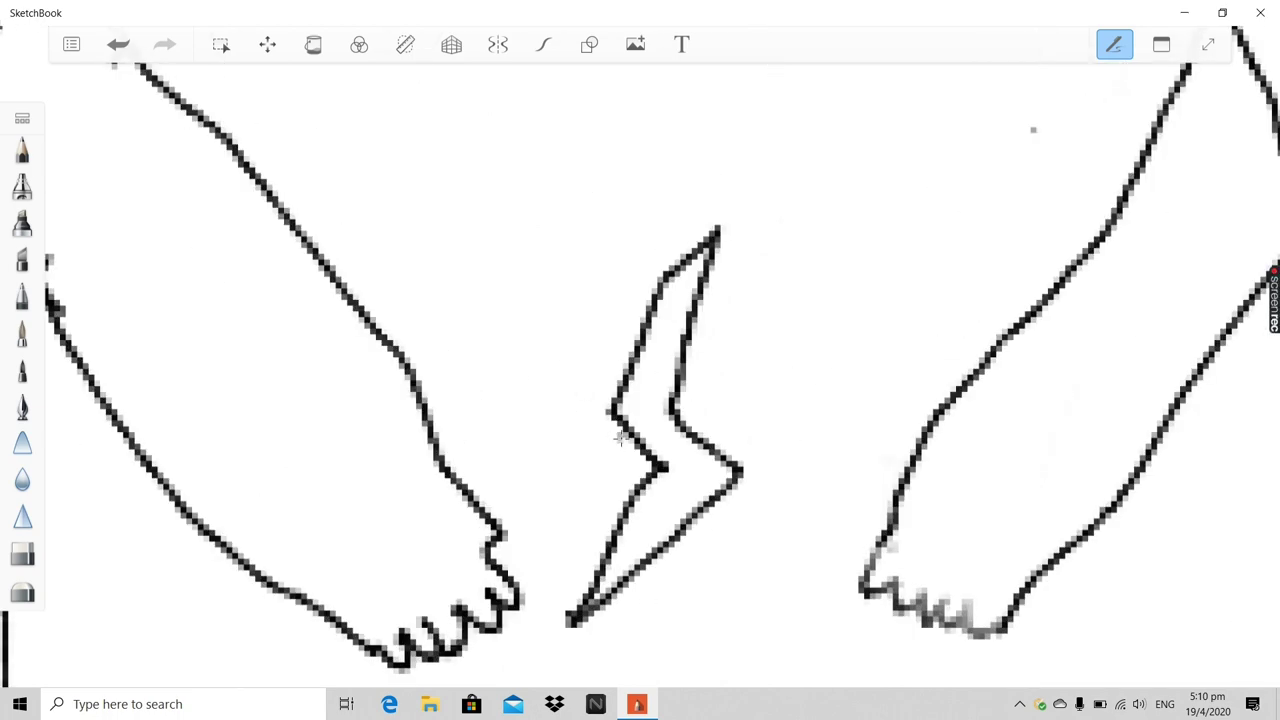
scroll(620, 440, down, 6)
scroll(638, 368, up, 1)
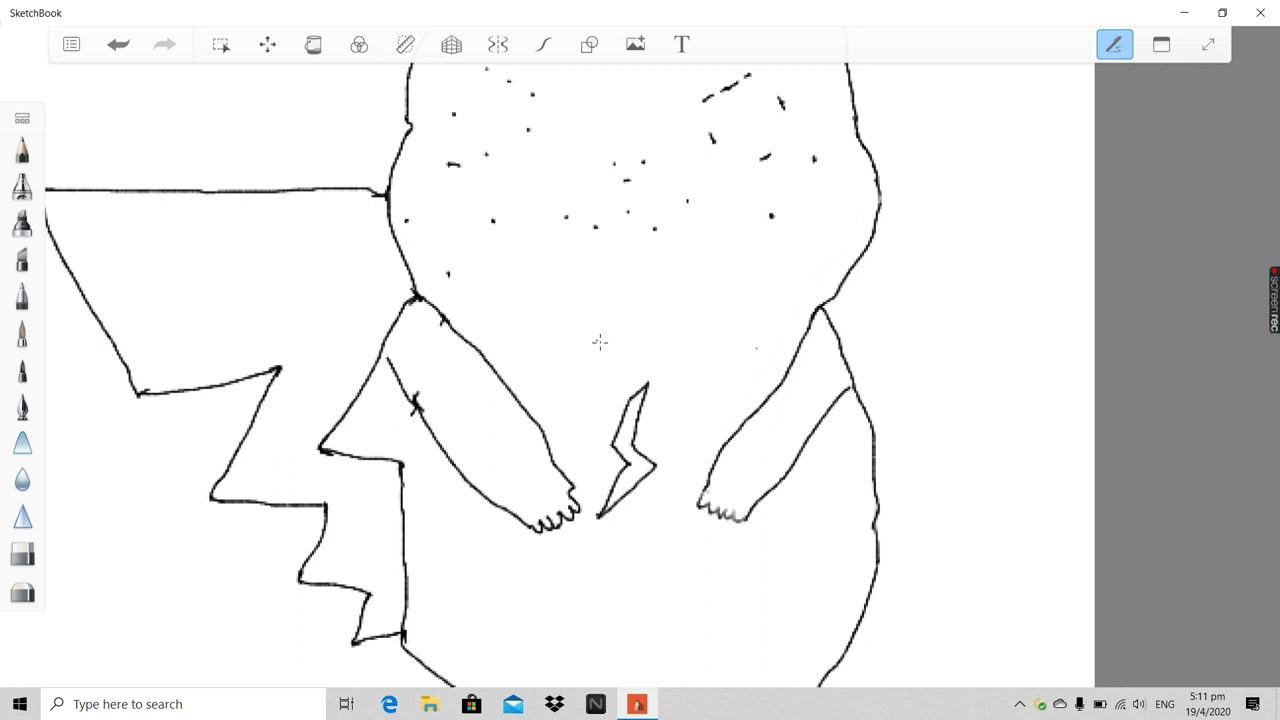
View the whole Pikachu figure at repeatedly reduced and enlarged scales beside the rectangle example and labelled polygons
scroll(630, 368, down, 3)
scroll(640, 130, up, 1)
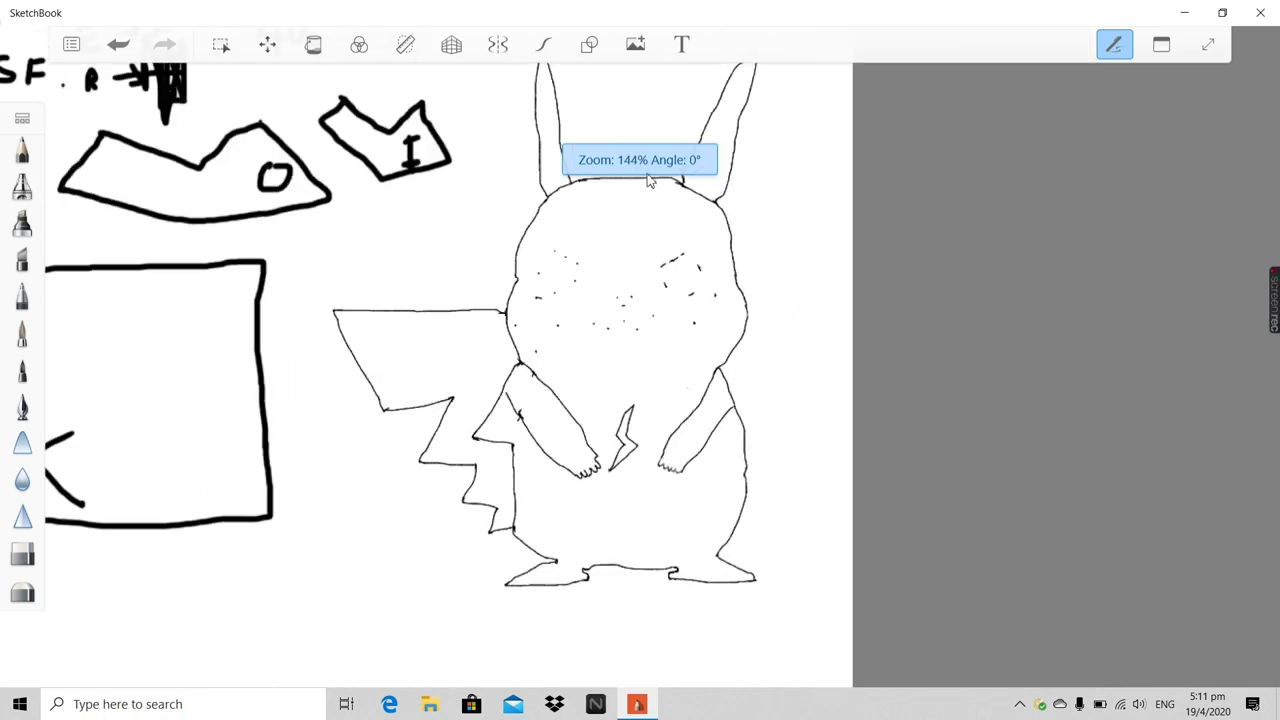
scroll(637, 120, down, 4)
scroll(637, 112, up, 3)
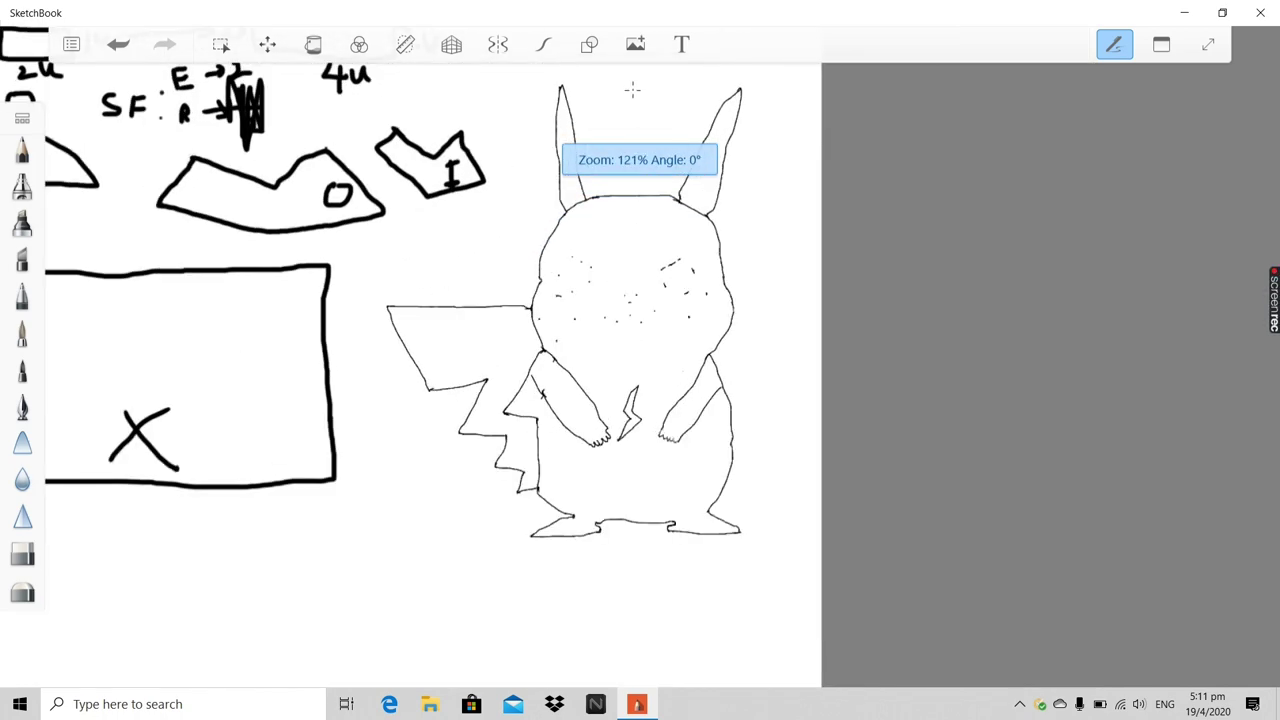
scroll(637, 112, down, 1)
scroll(637, 112, up, 1)
scroll(640, 330, up, 1)
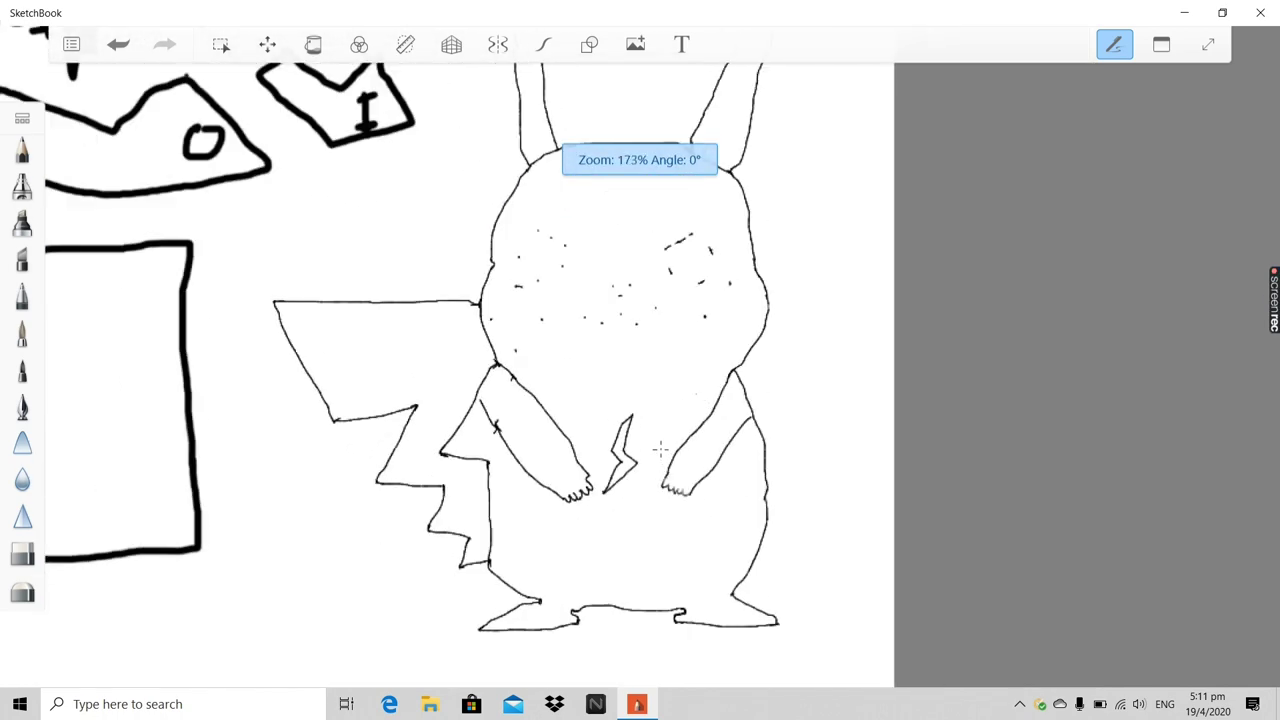
scroll(623, 225, down, 1)
scroll(625, 230, up, 1)
scroll(625, 230, down, 3)
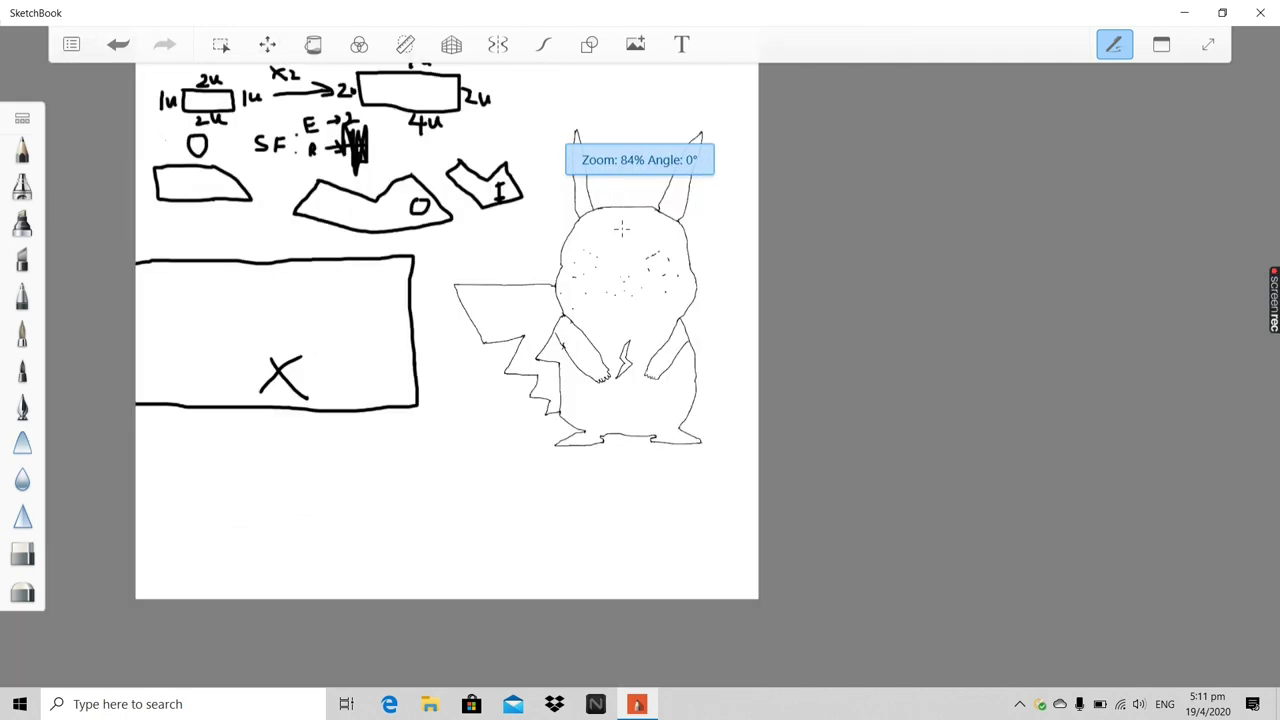
scroll(620, 230, up, 3)
scroll(610, 229, down, 2)
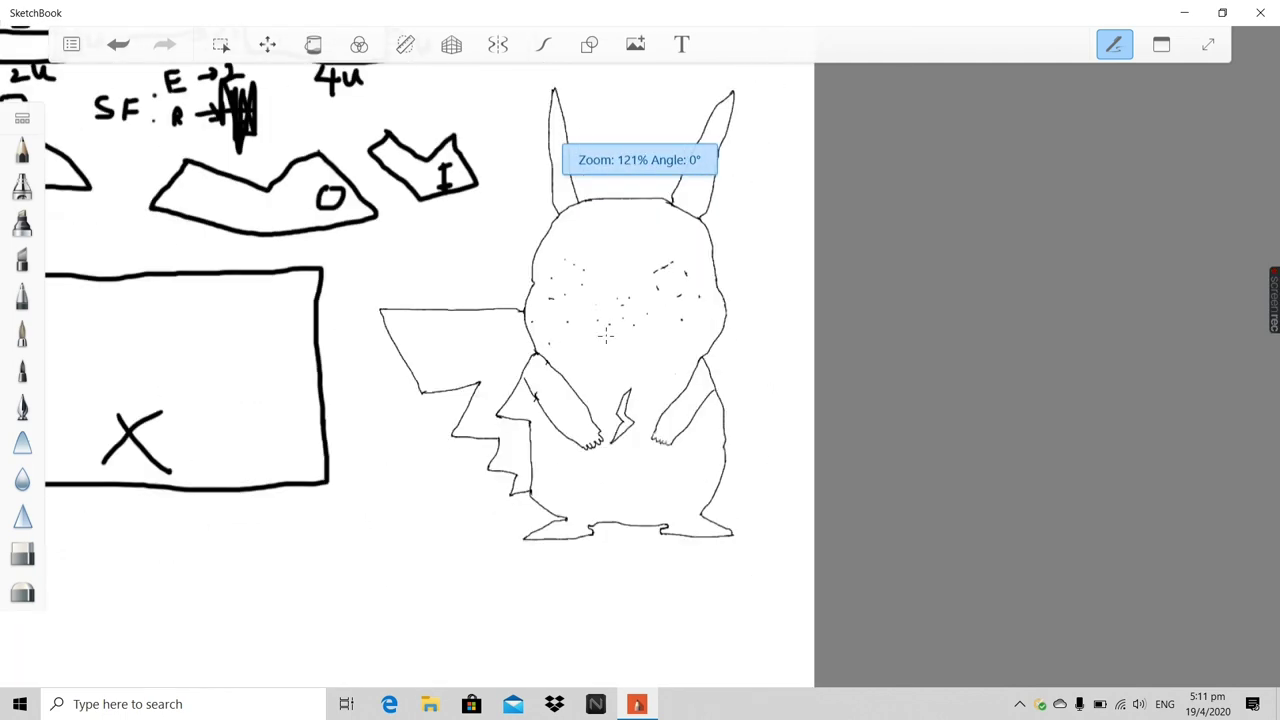
scroll(649, 506, up, 1)
scroll(649, 506, down, 1)
scroll(649, 506, down, 2)
scroll(646, 233, down, 1)
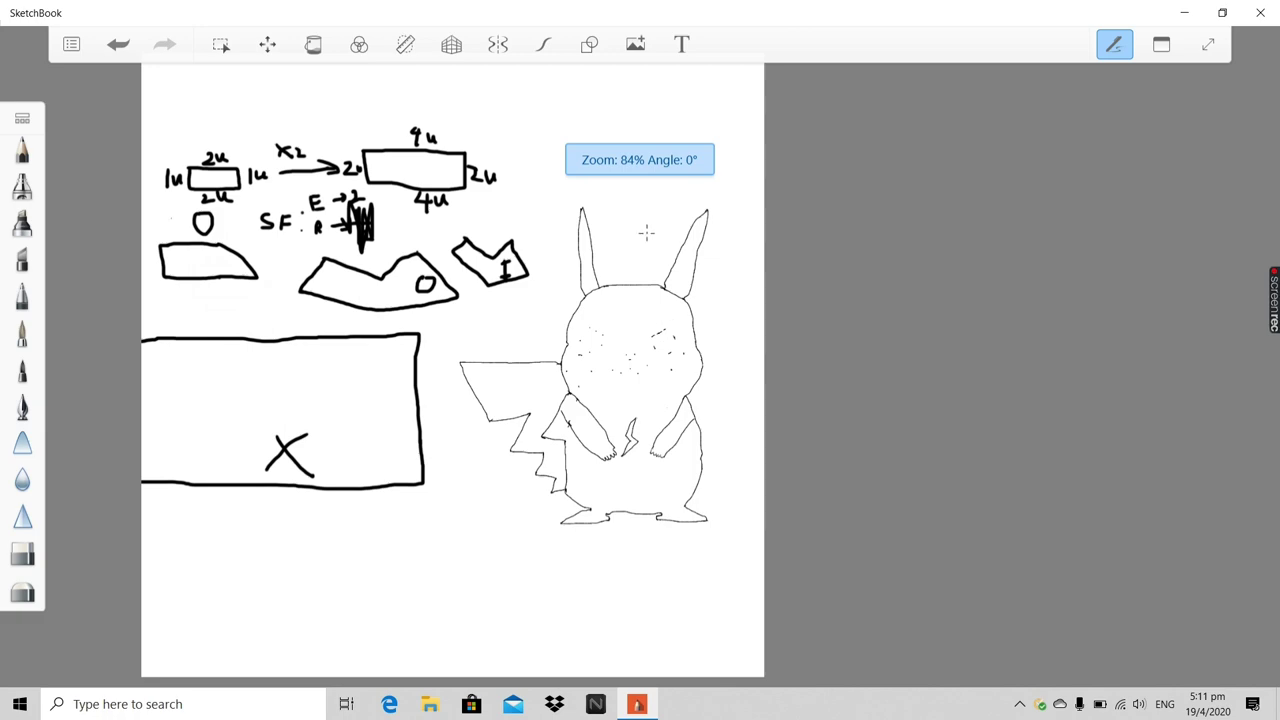
scroll(646, 233, up, 3)
scroll(646, 214, down, 1)
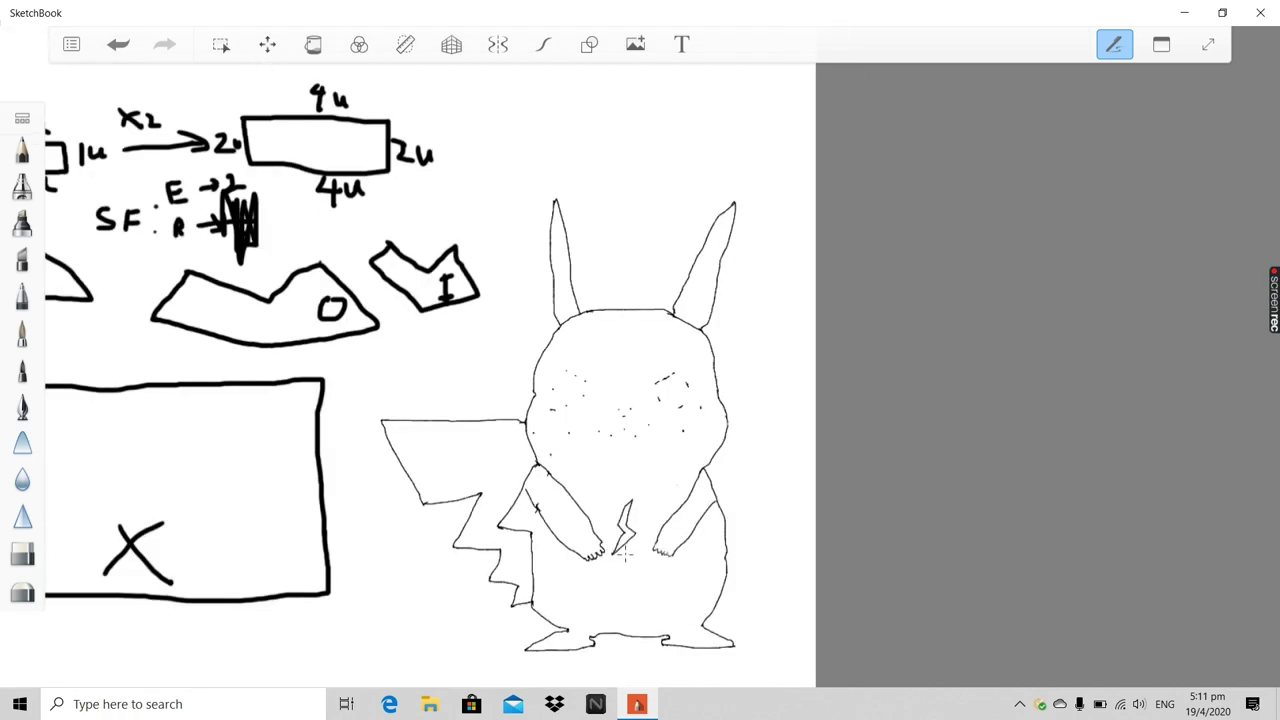
scroll(625, 553, up, 2)
scroll(625, 553, down, 1)
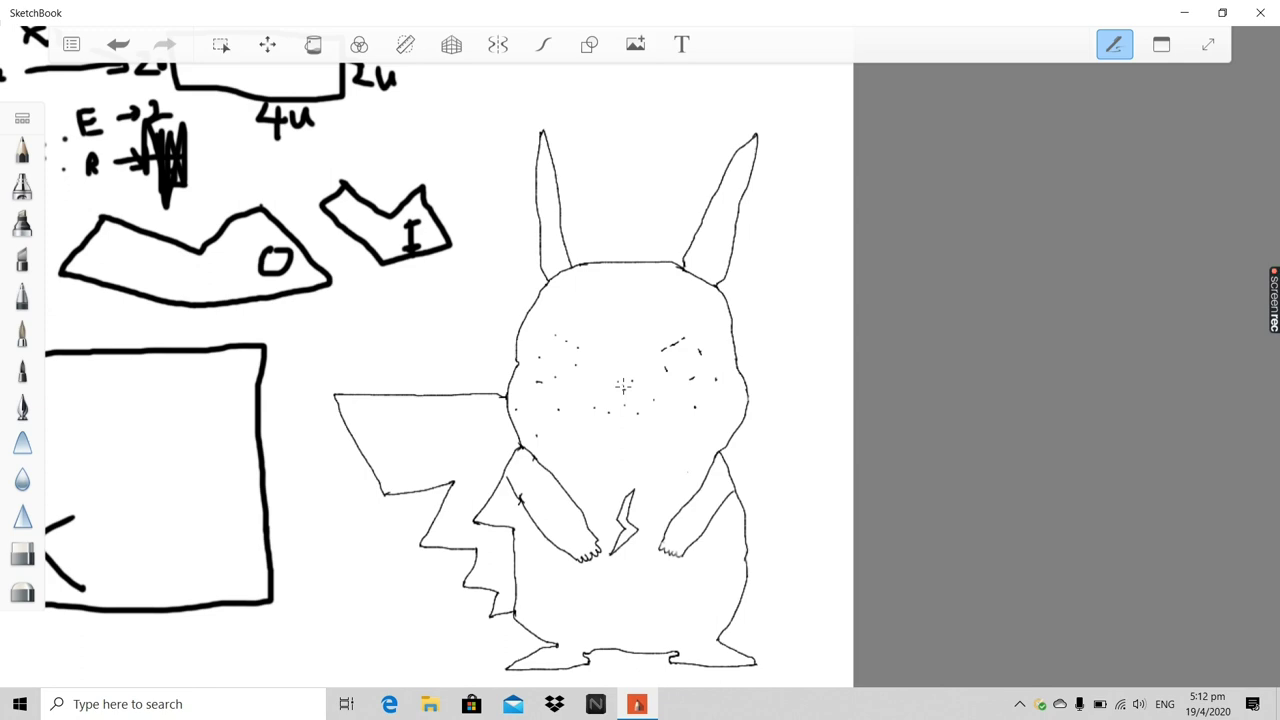
Look over all the examples on the canvas and examine the dots on the Pikachu figure's face up close
scroll(466, 194, down, 5)
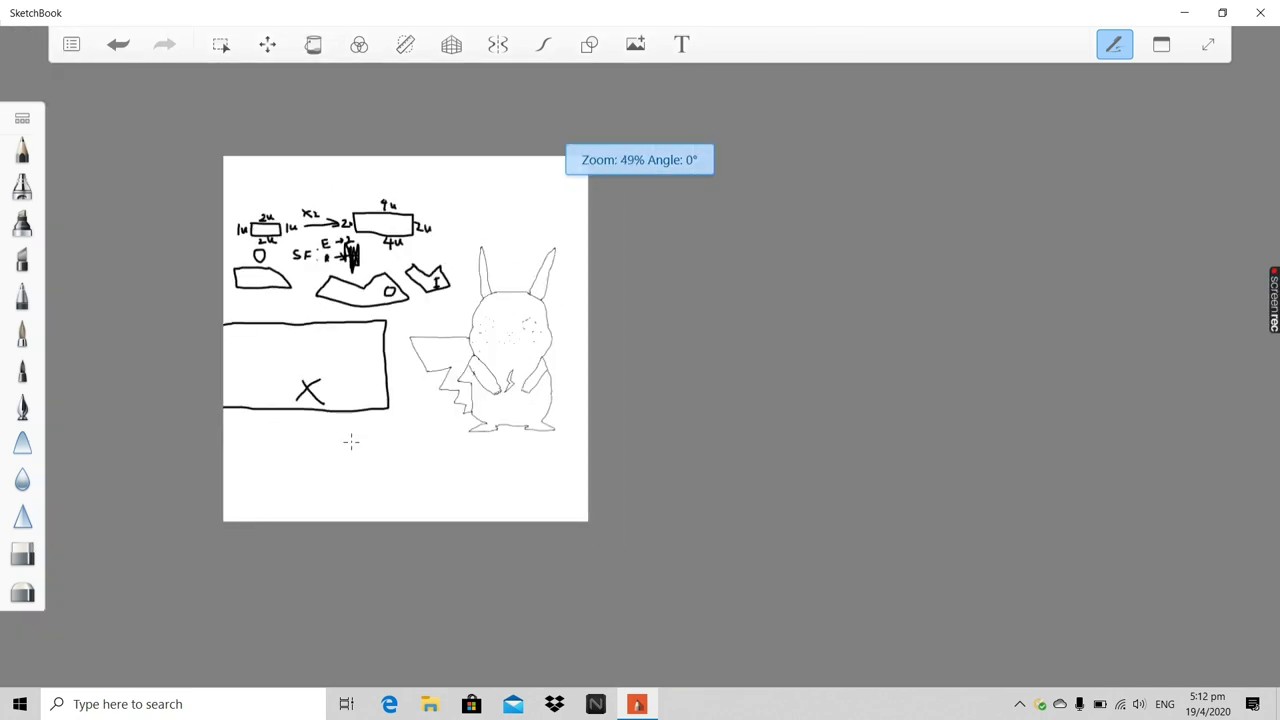
scroll(345, 283, up, 4)
scroll(345, 283, up, 1)
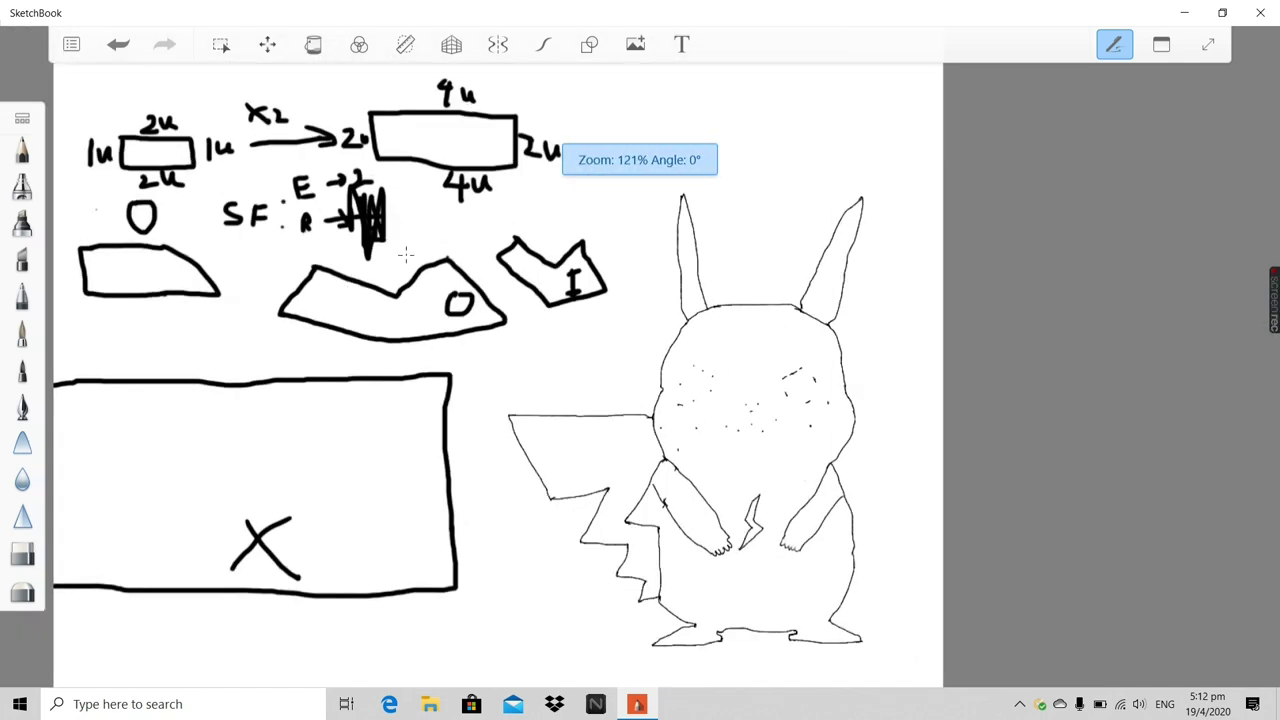
scroll(688, 167, up, 1)
scroll(769, 114, down, 2)
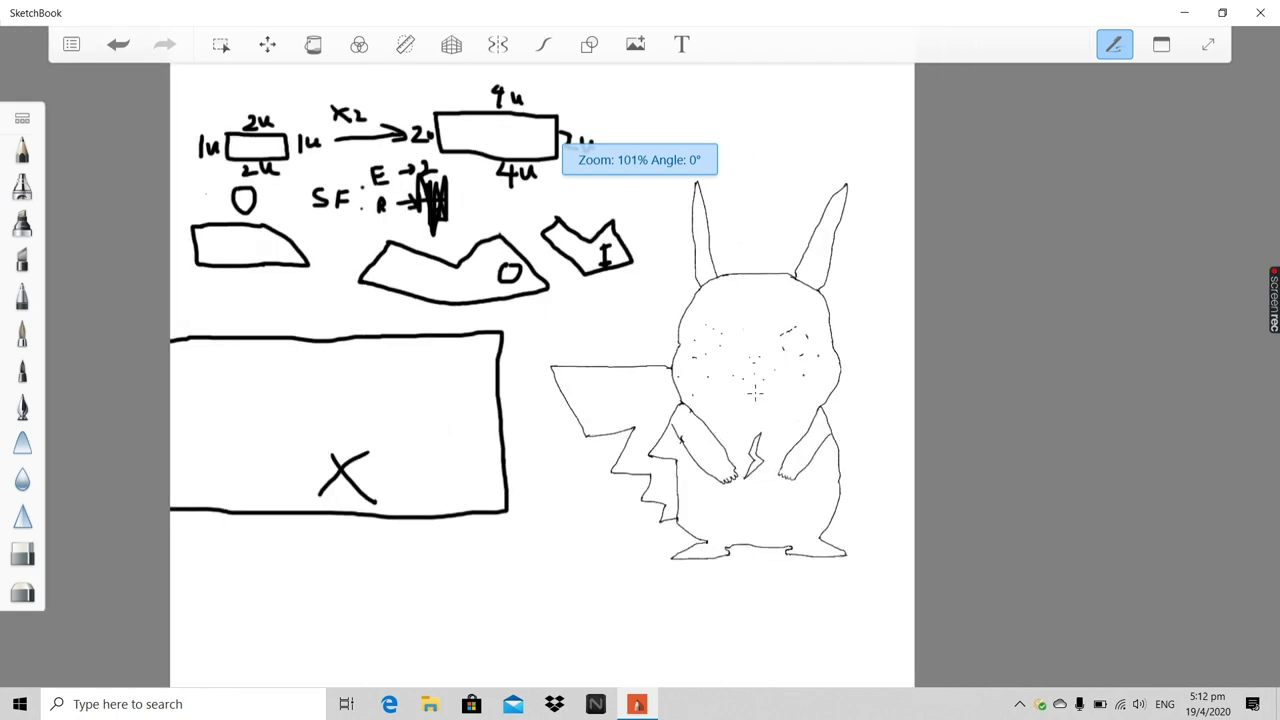
scroll(769, 114, up, 1)
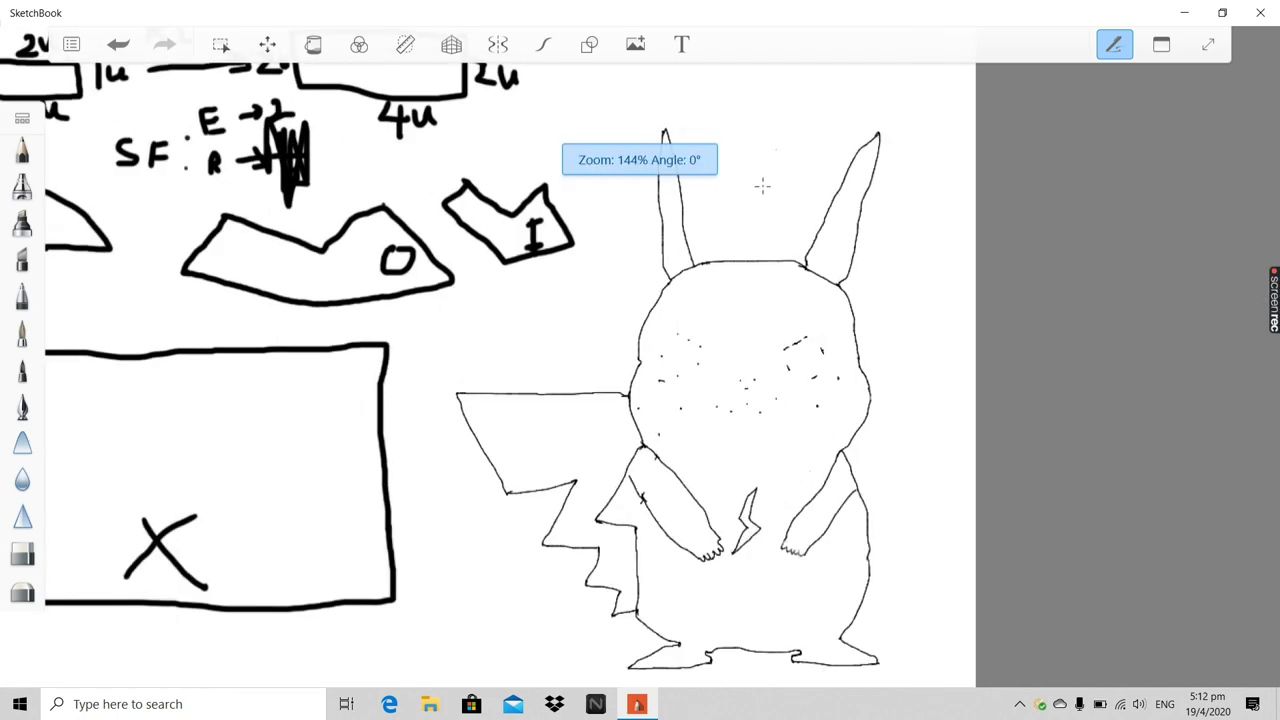
scroll(722, 397, up, 5)
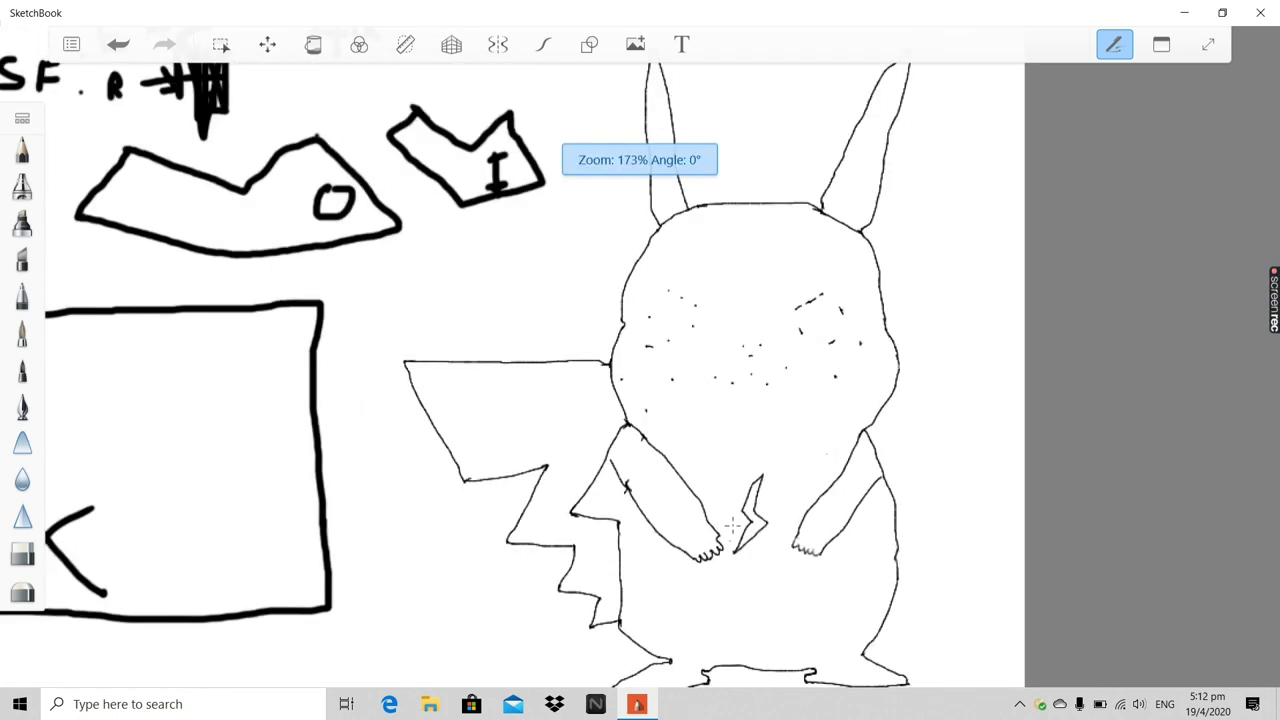
scroll(691, 319, up, 2)
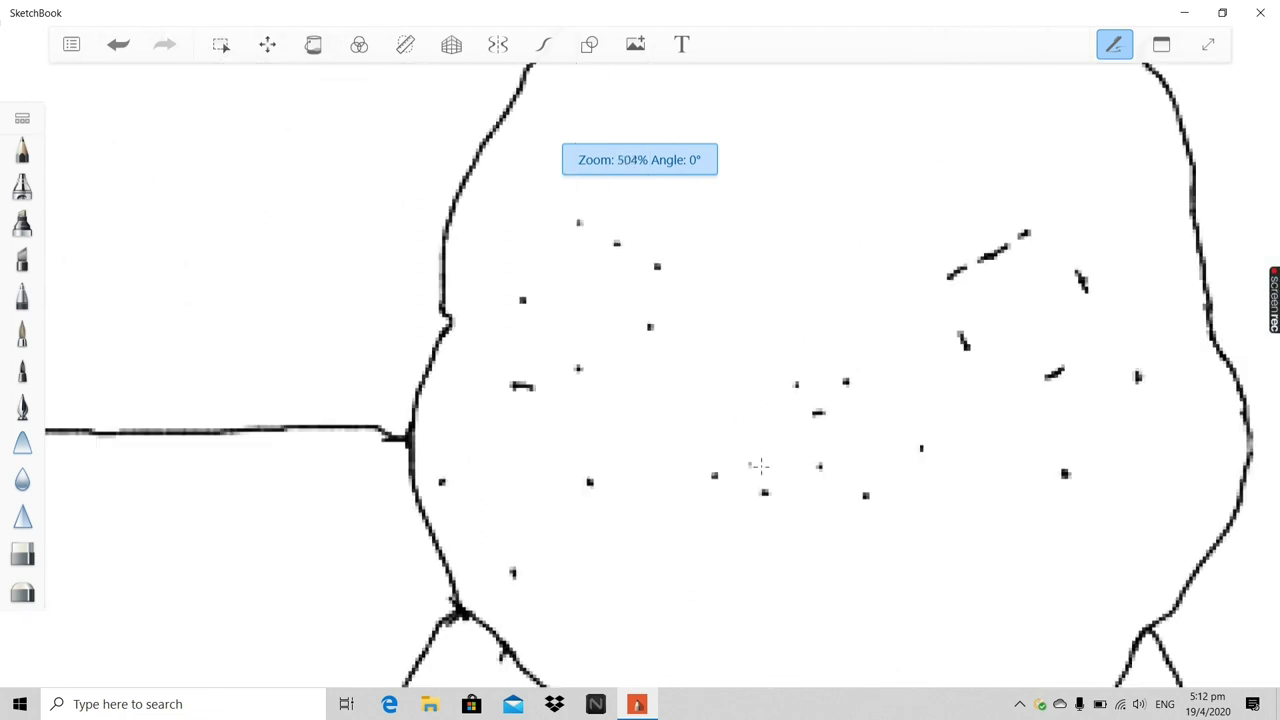
scroll(760, 465, down, 1)
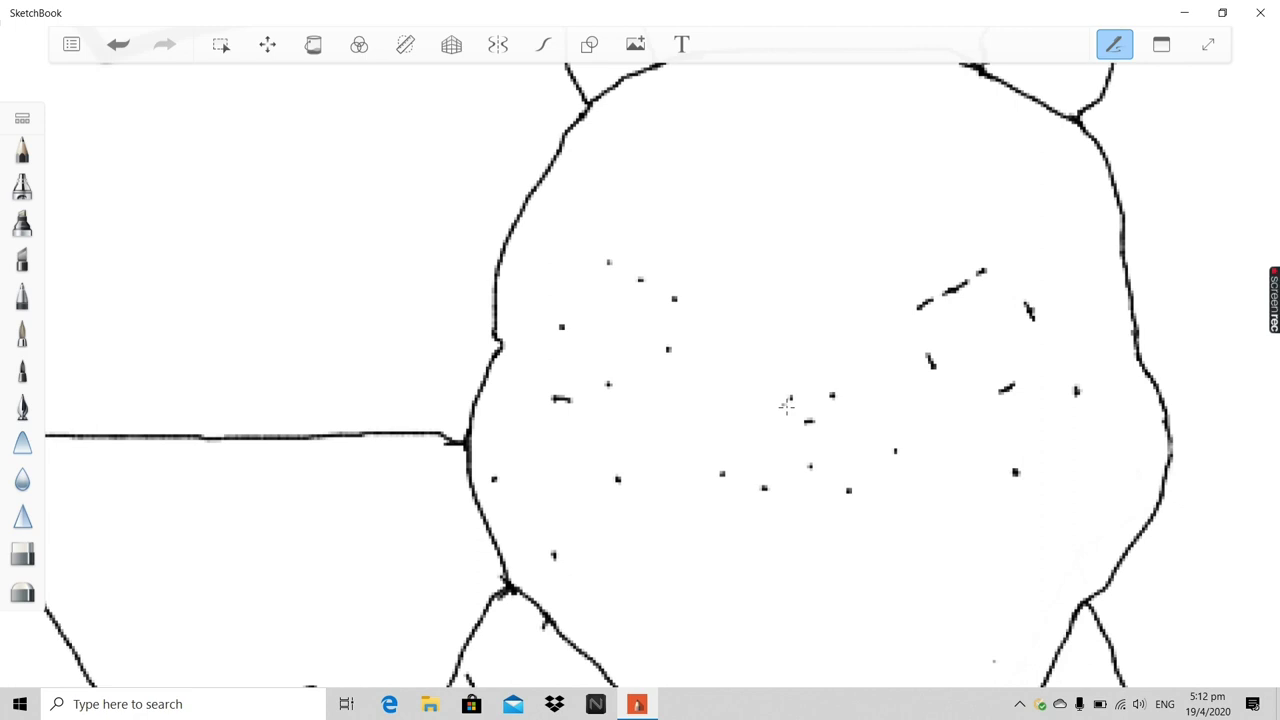
click(1163, 45)
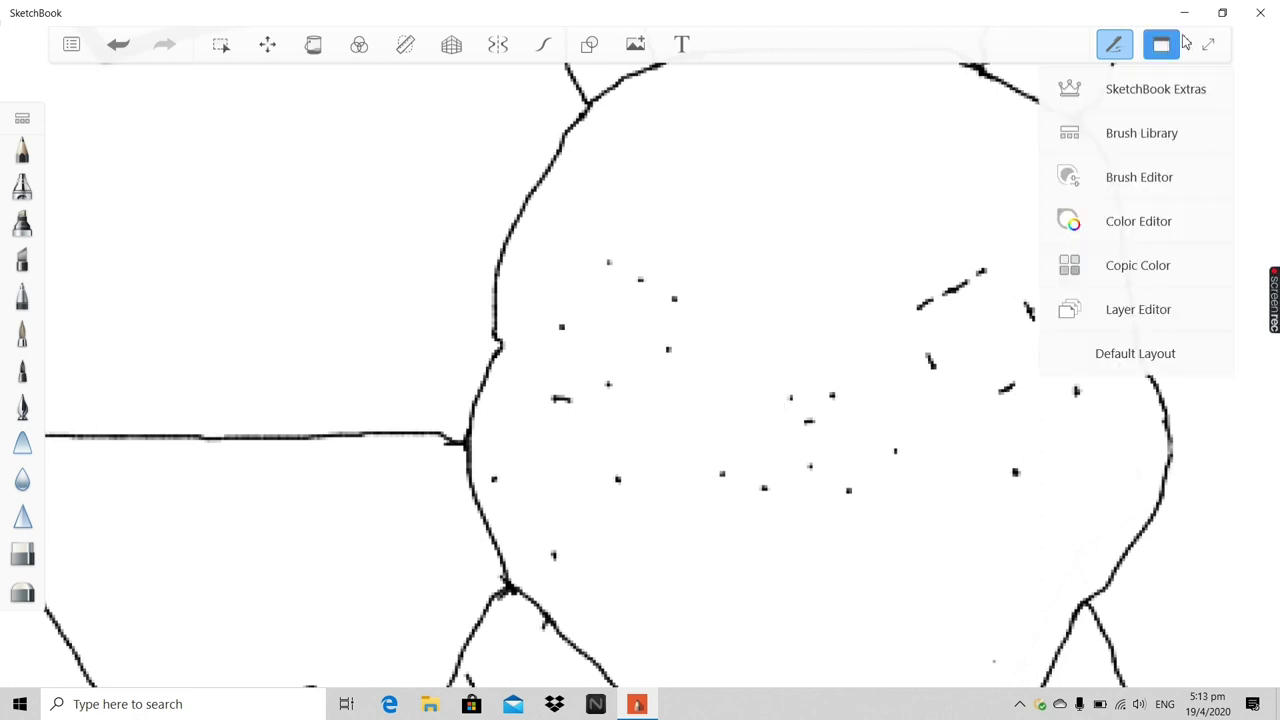
click(1172, 50)
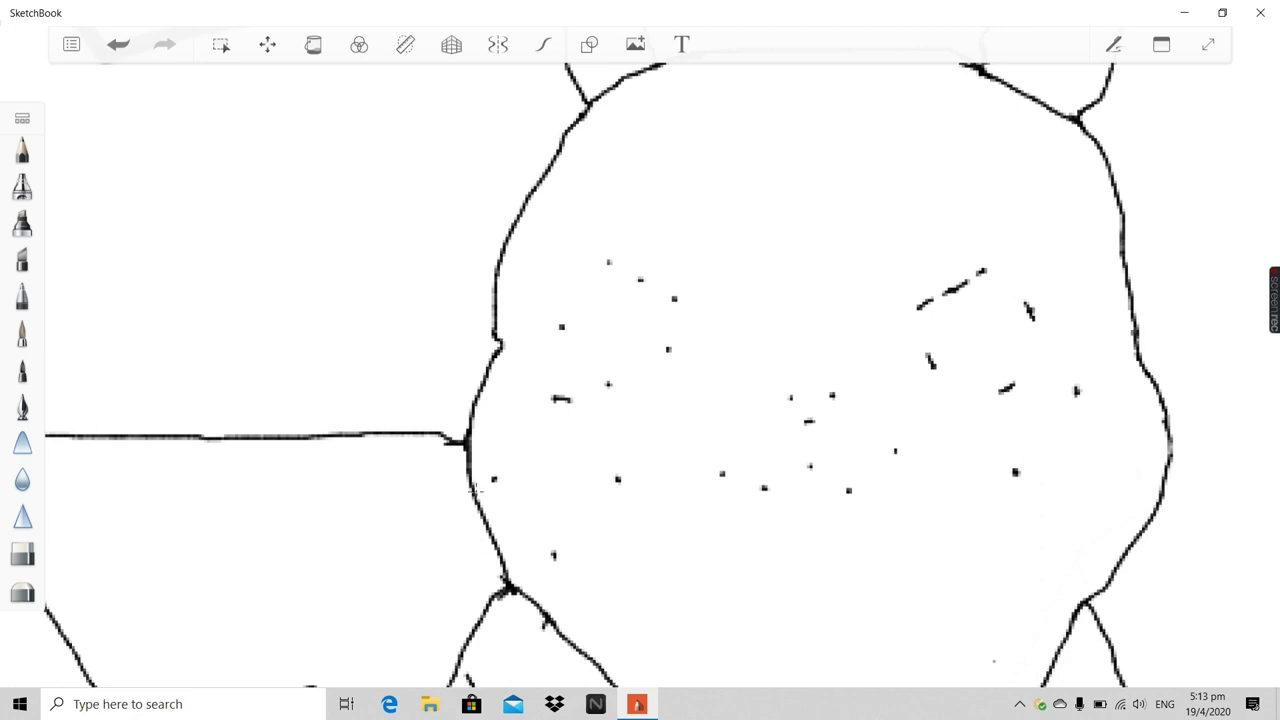
Draw a straight horizontal line with the ruler at the tip of the Pikachu figure's taller ear, extending past both ears
key(Home)
scroll(556, 230, up, 5)
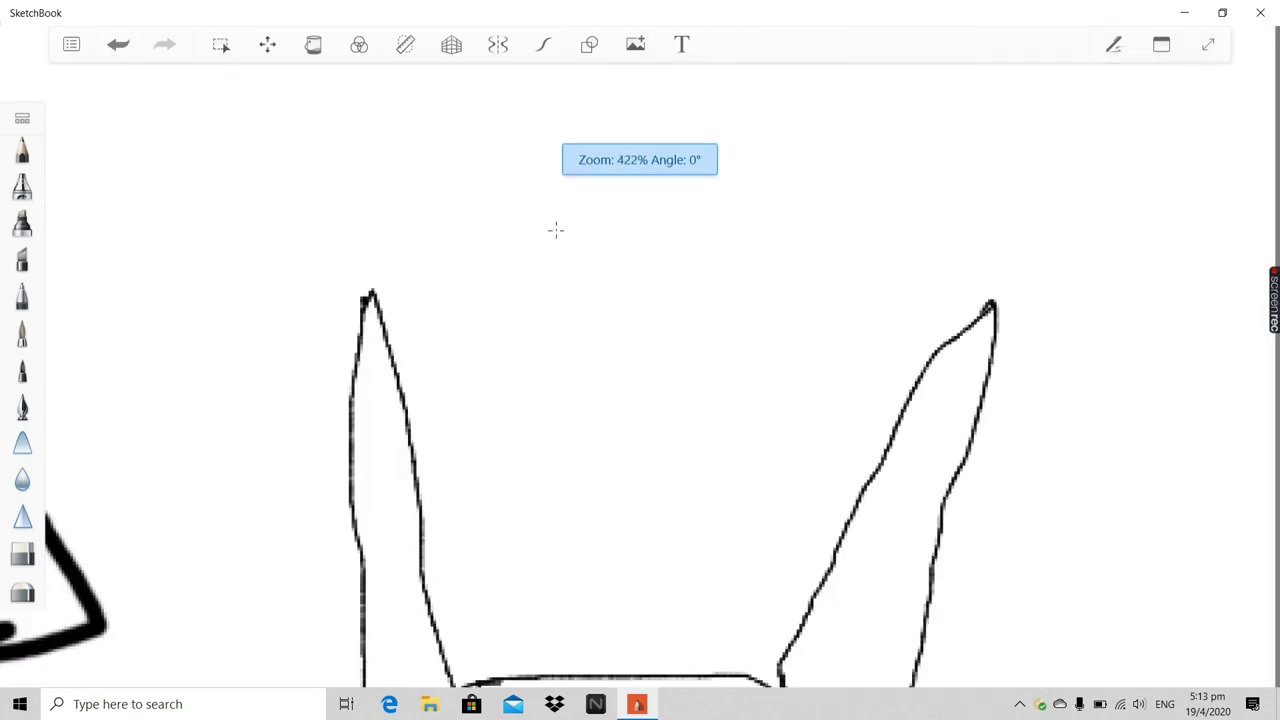
click(408, 48)
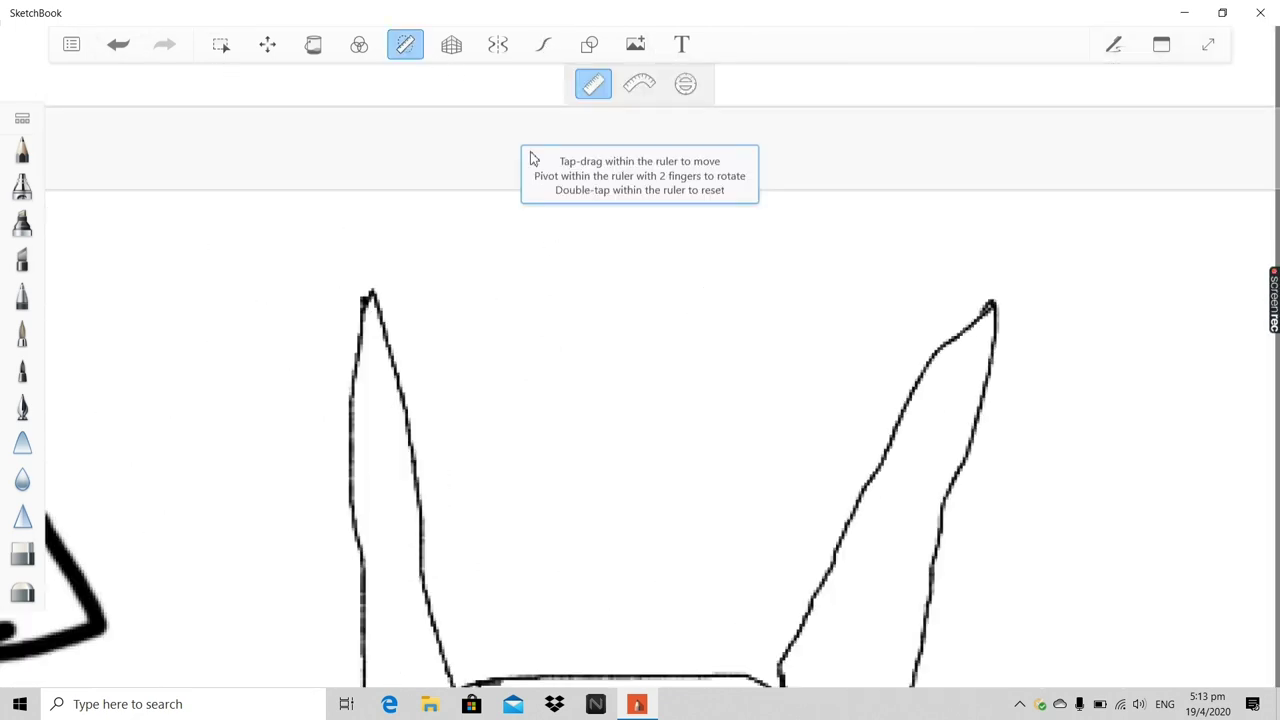
drag(459, 161, 464, 263)
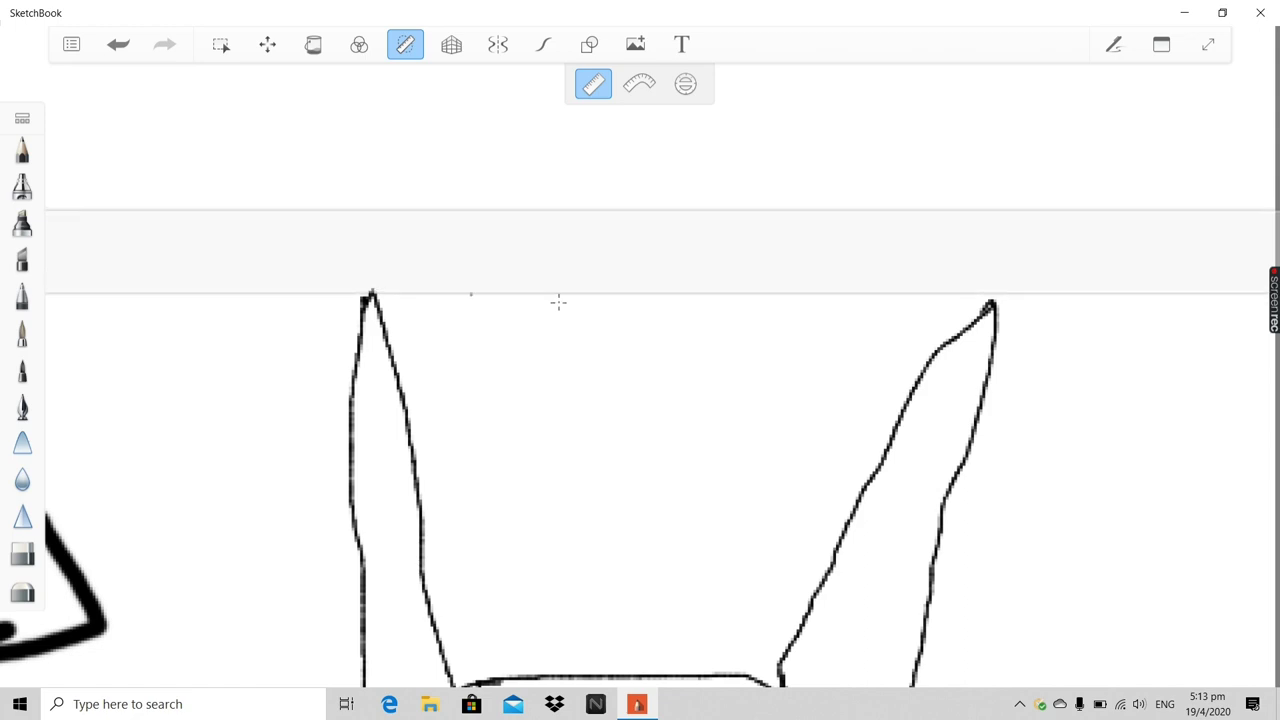
mouse_move(1113, 323)
mouse_down()
mouse_move(449, 343)
mouse_move(220, 283)
mouse_up()
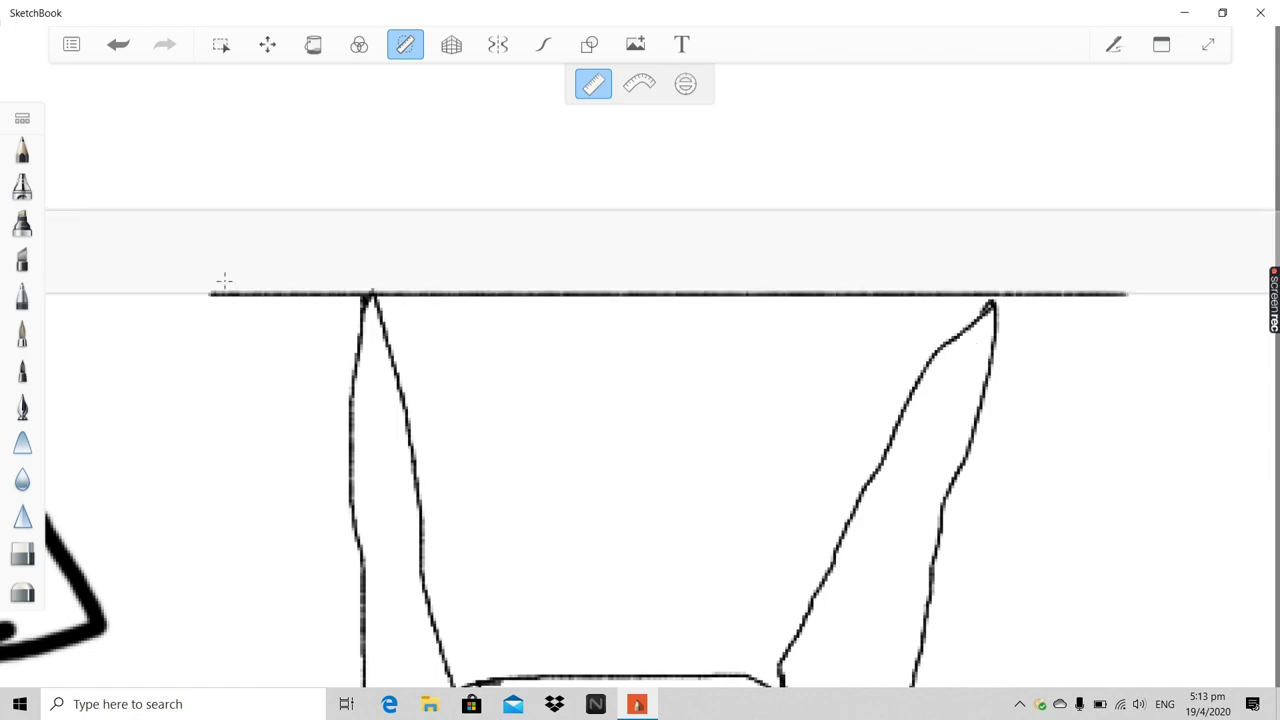
click(405, 44)
Compare the heights of both ear tips against the straight line and look over the rest of the Pikachu figure
scroll(966, 334, up, 5)
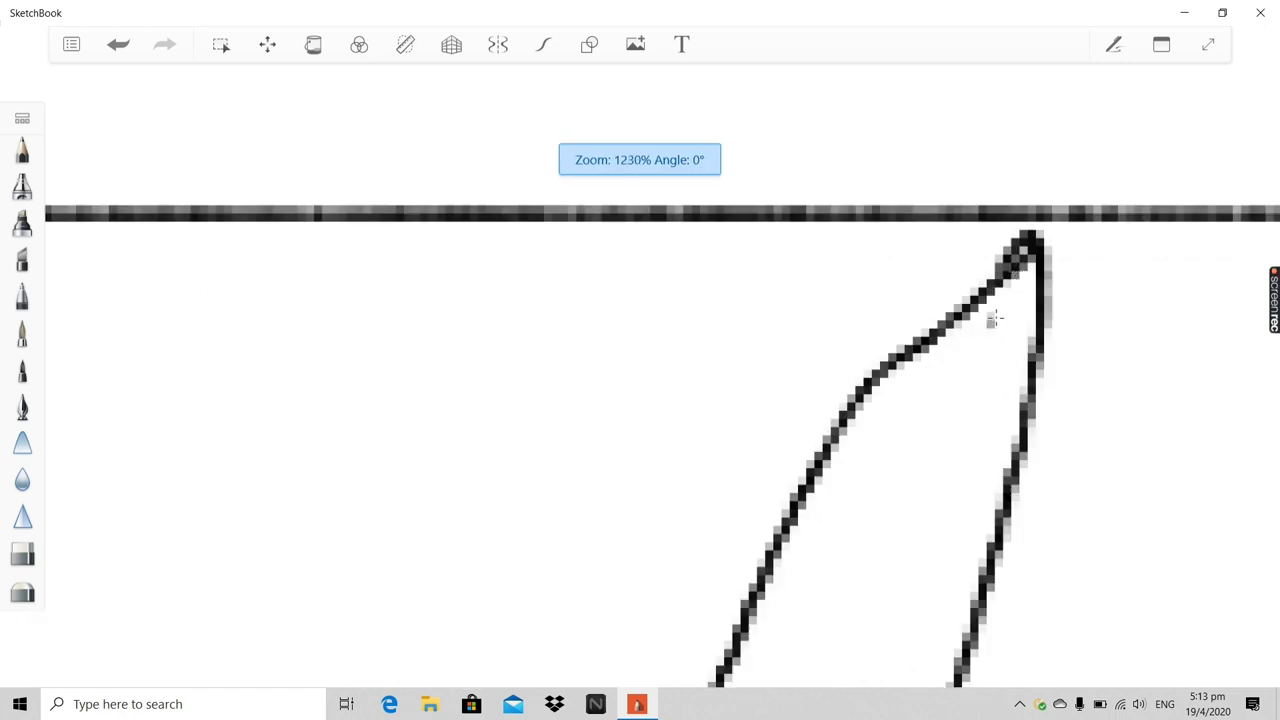
scroll(1040, 296, down, 5)
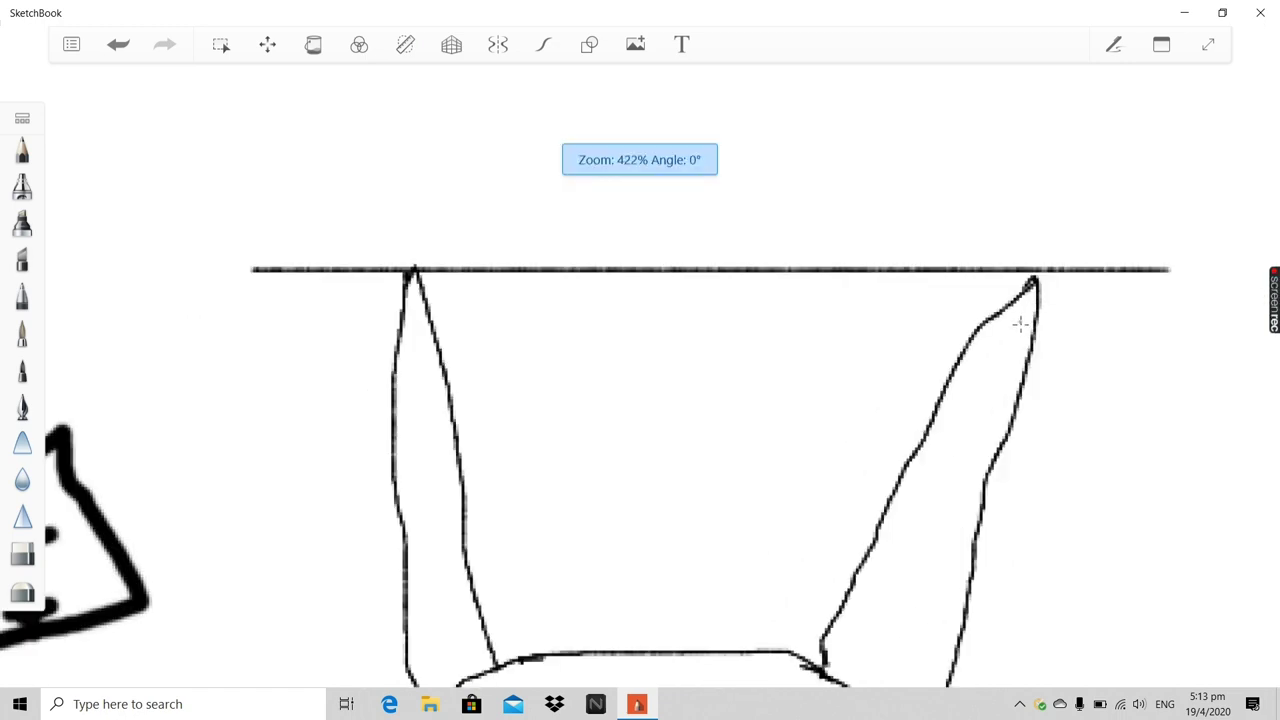
scroll(864, 580, down, 2)
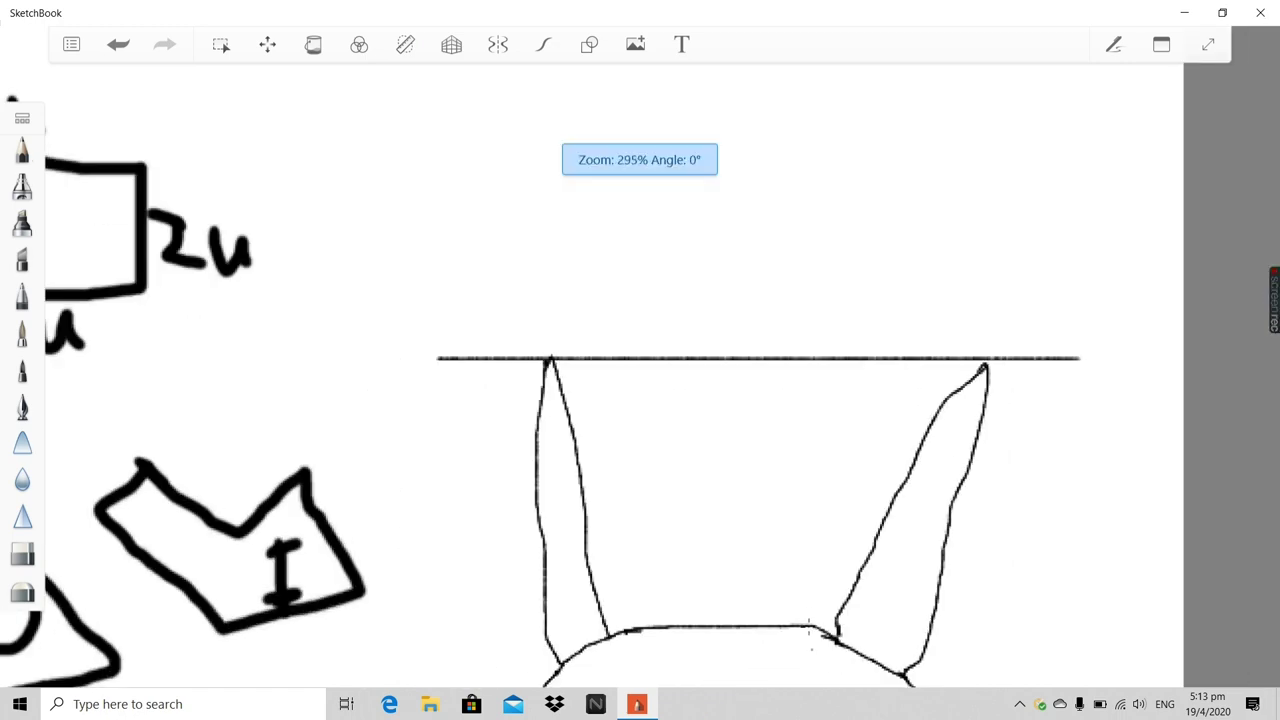
scroll(790, 620, down, 4)
scroll(760, 489, down, 2)
scroll(770, 630, up, 8)
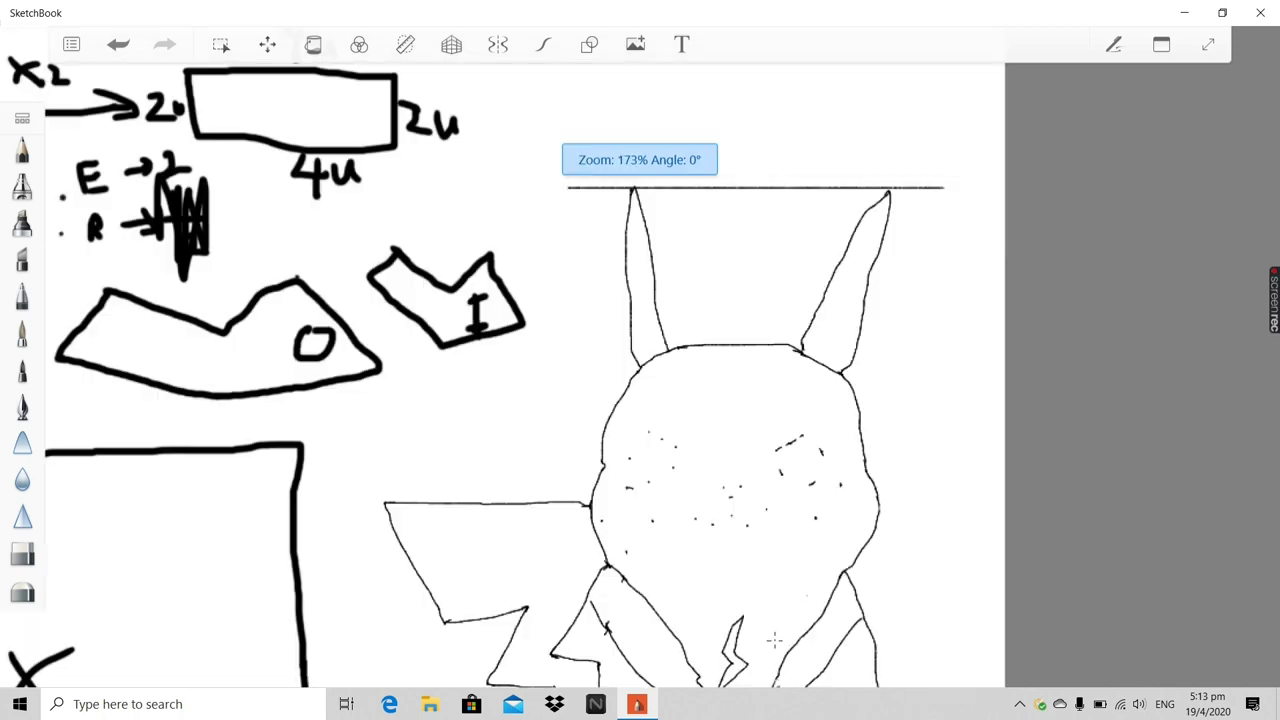
scroll(790, 400, down, 6)
scroll(826, 198, up, 9)
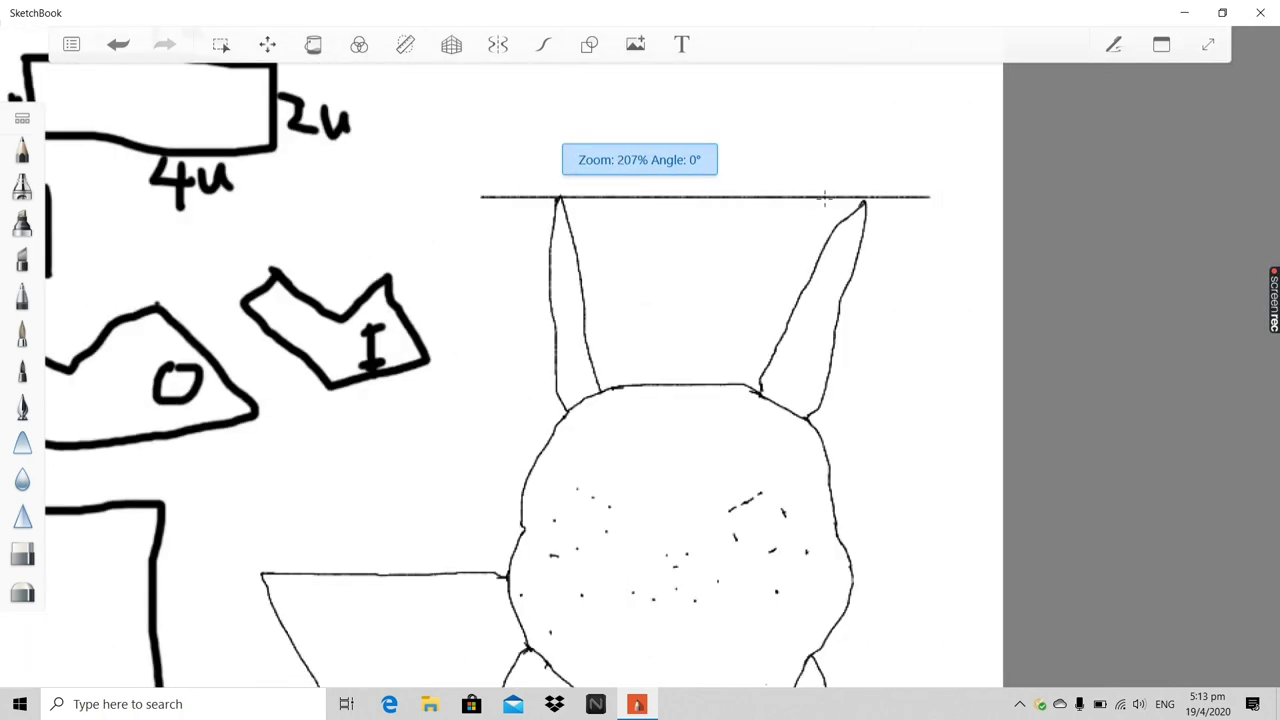
scroll(669, 351, down, 6)
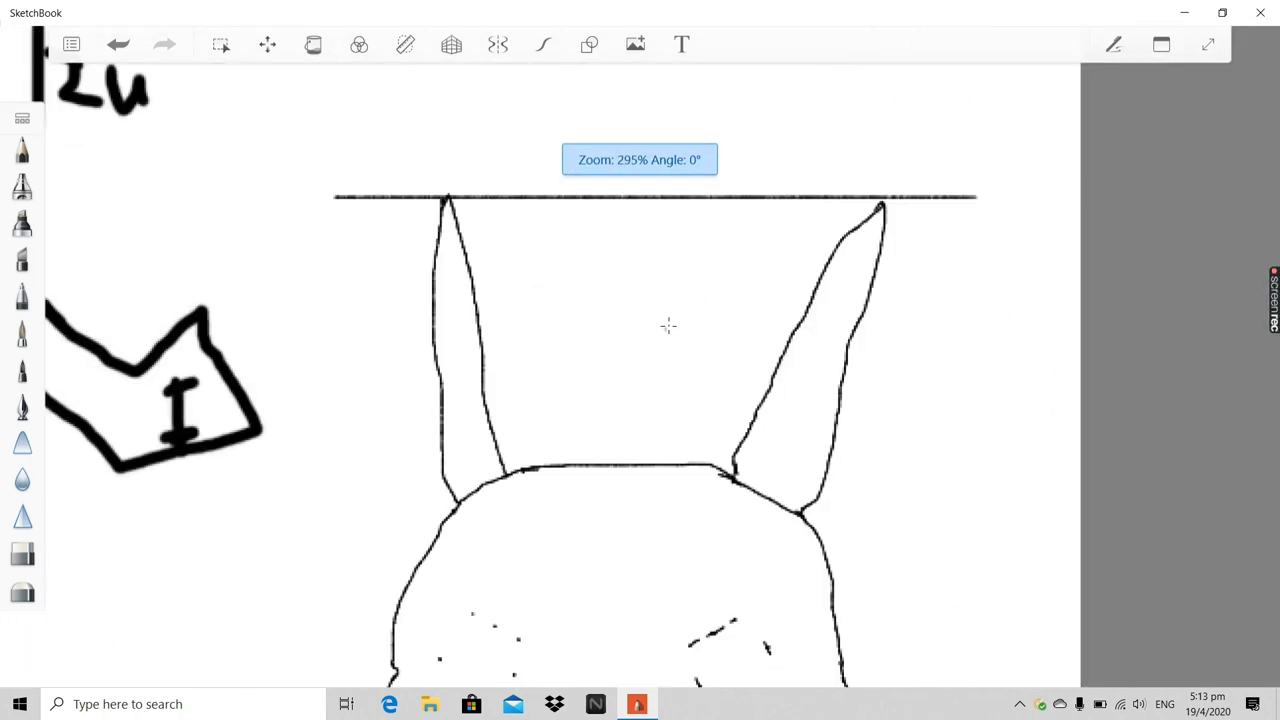
scroll(669, 326, down, 4)
scroll(683, 521, up, 5)
scroll(683, 521, up, 4)
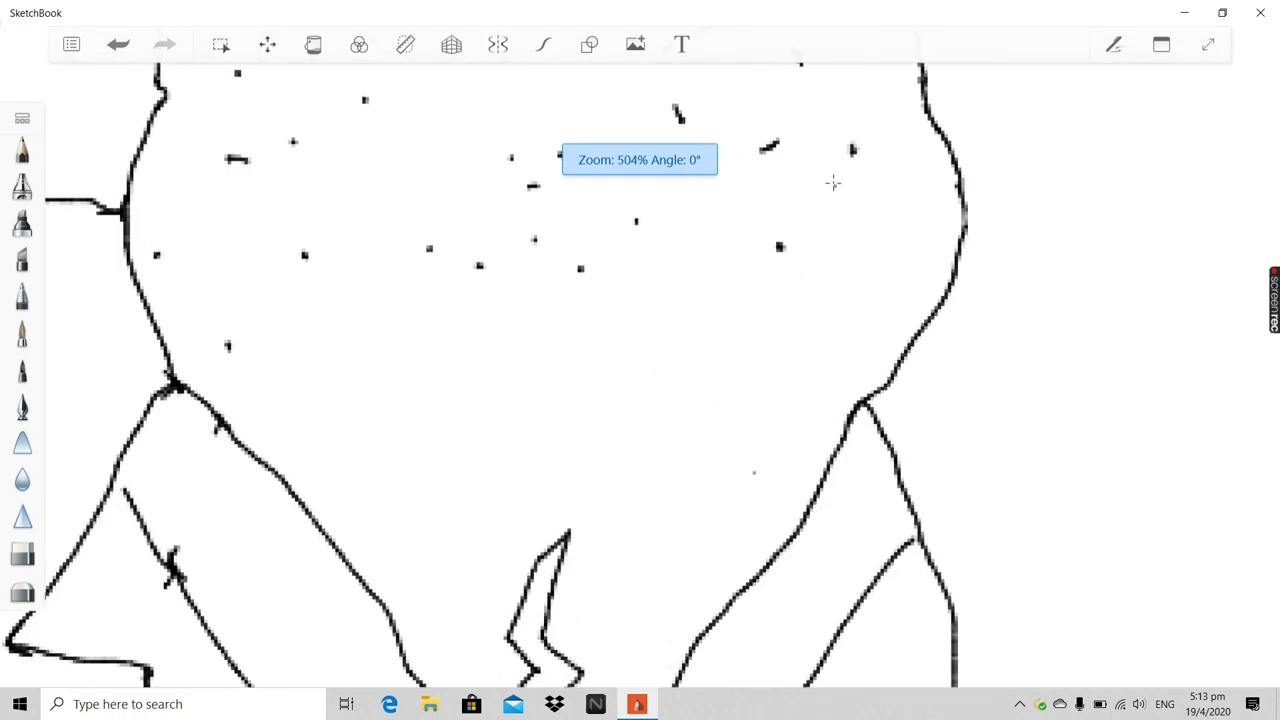
scroll(324, 209, down, 8)
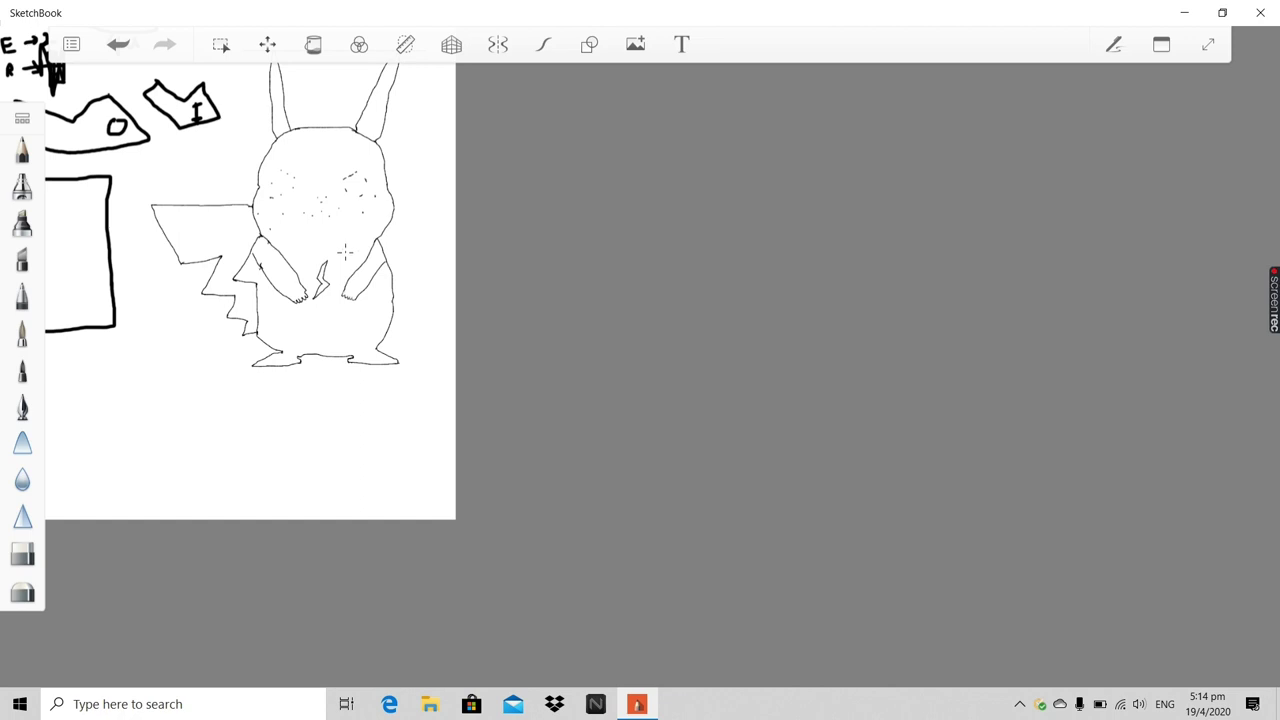
scroll(560, 203, up, 1)
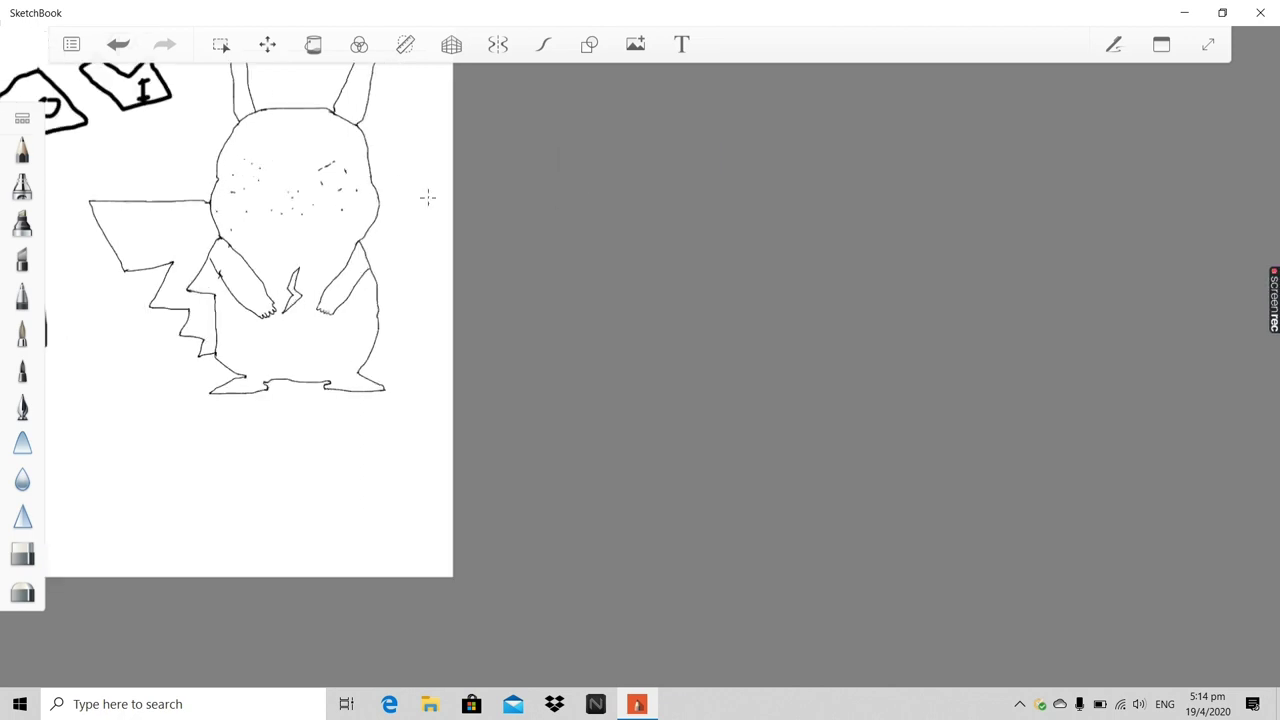
Examine the dots on the Pikachu figure's face and its arms up close, and view the whole figure with its ear line
scroll(298, 188, up, 4)
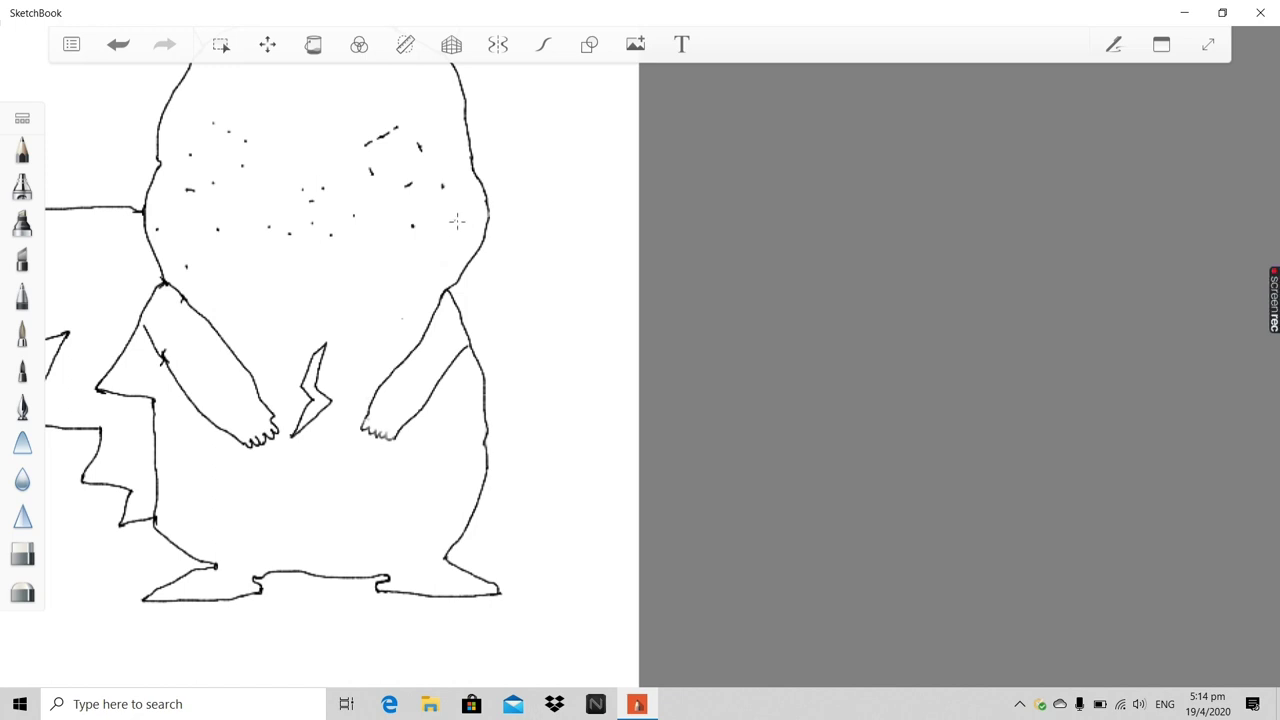
scroll(455, 222, up, 2)
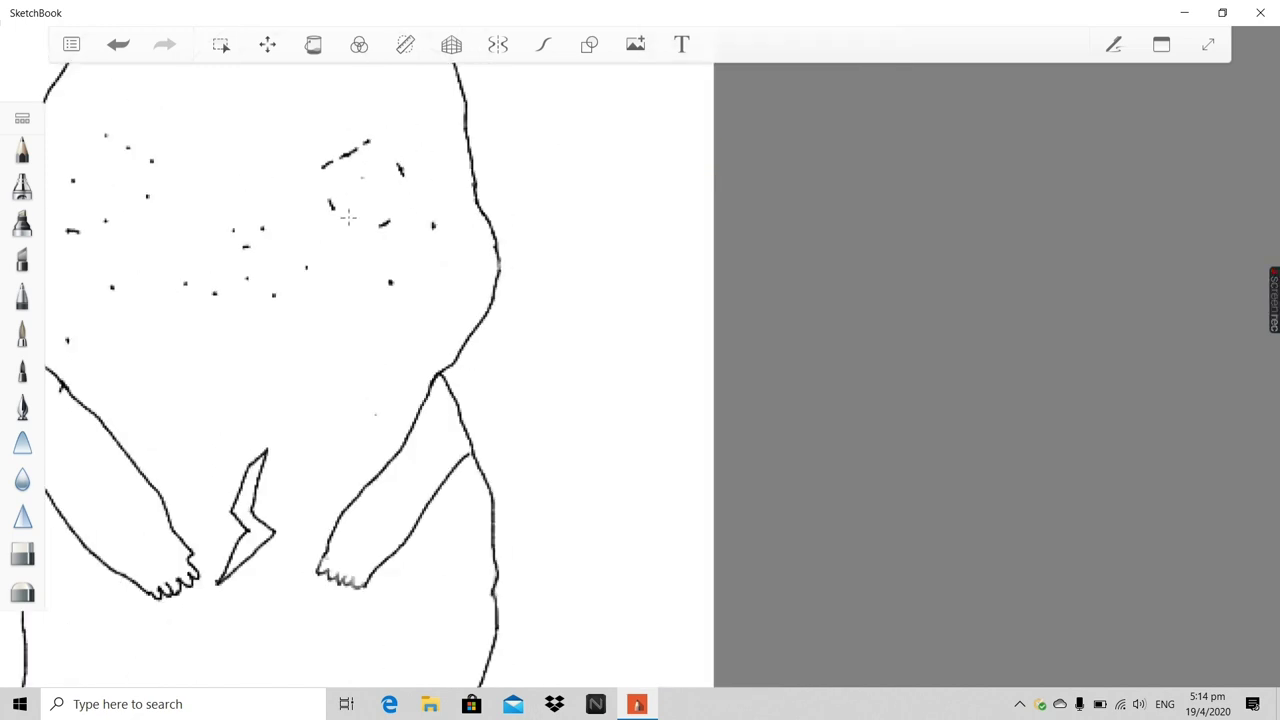
scroll(401, 240, down, 3)
scroll(402, 306, down, 2)
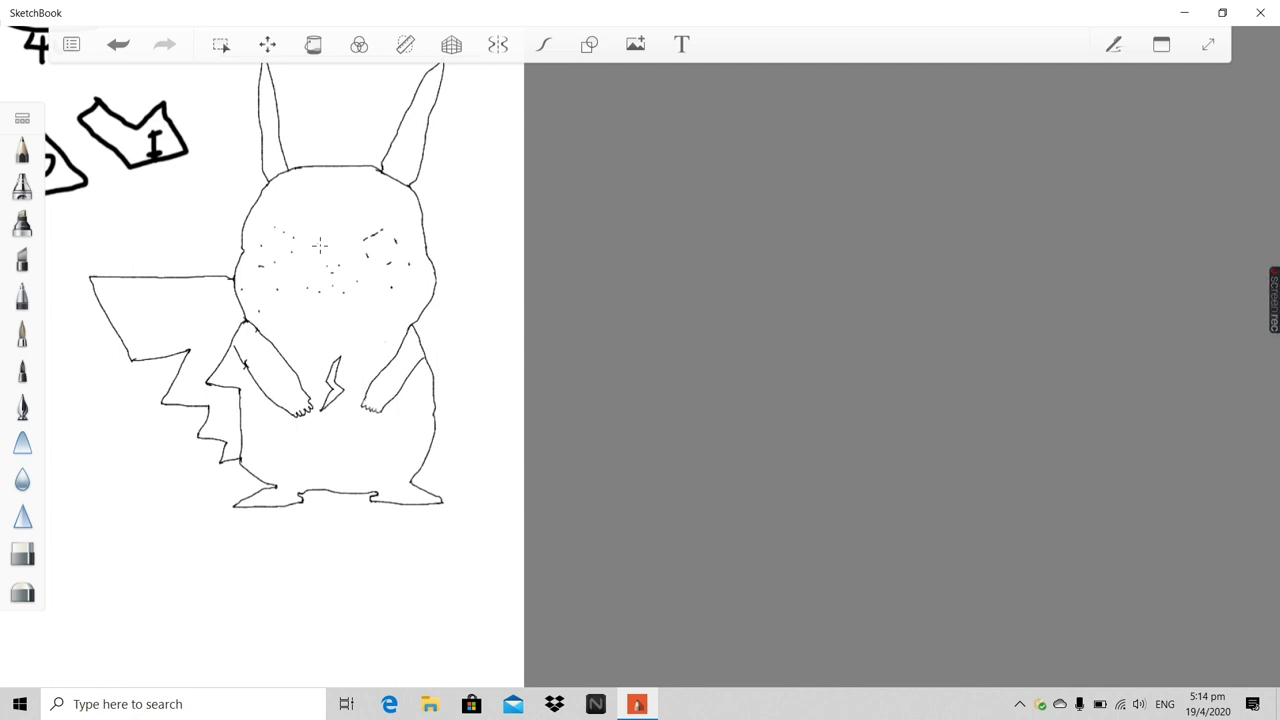
scroll(240, 195, down, 3)
scroll(237, 194, up, 5)
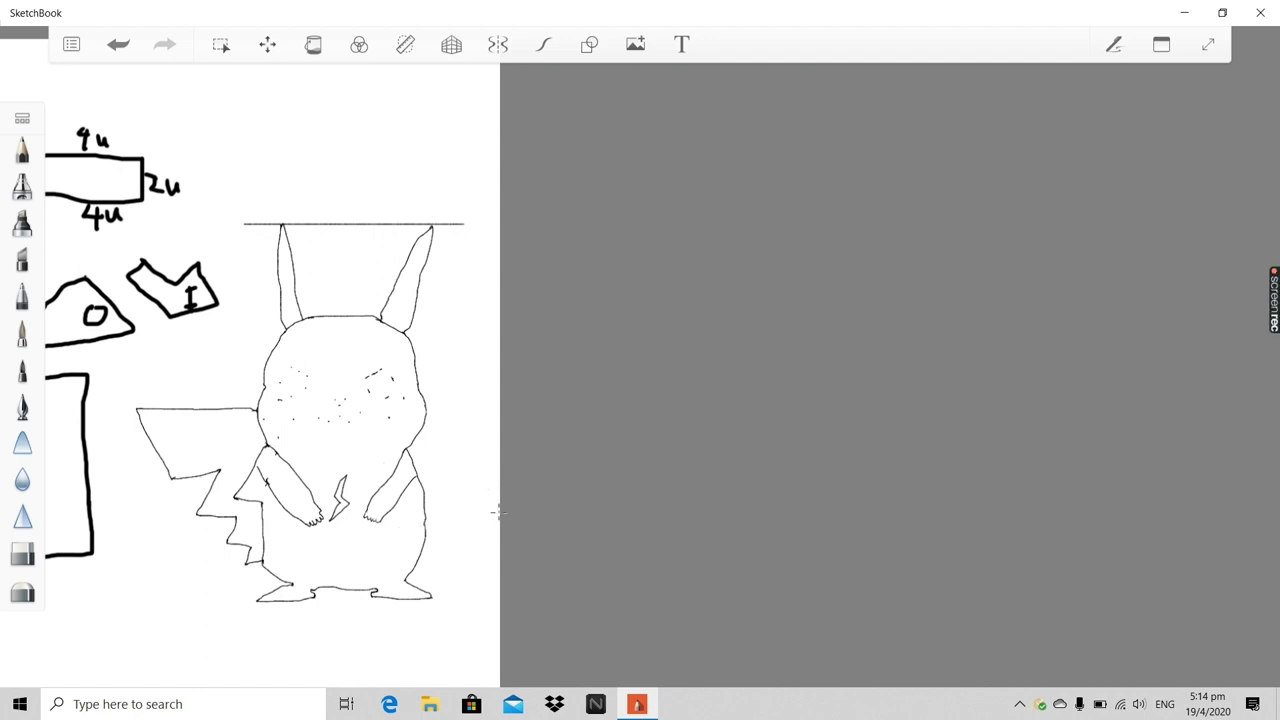
scroll(296, 407, down, 3)
scroll(211, 417, up, 6)
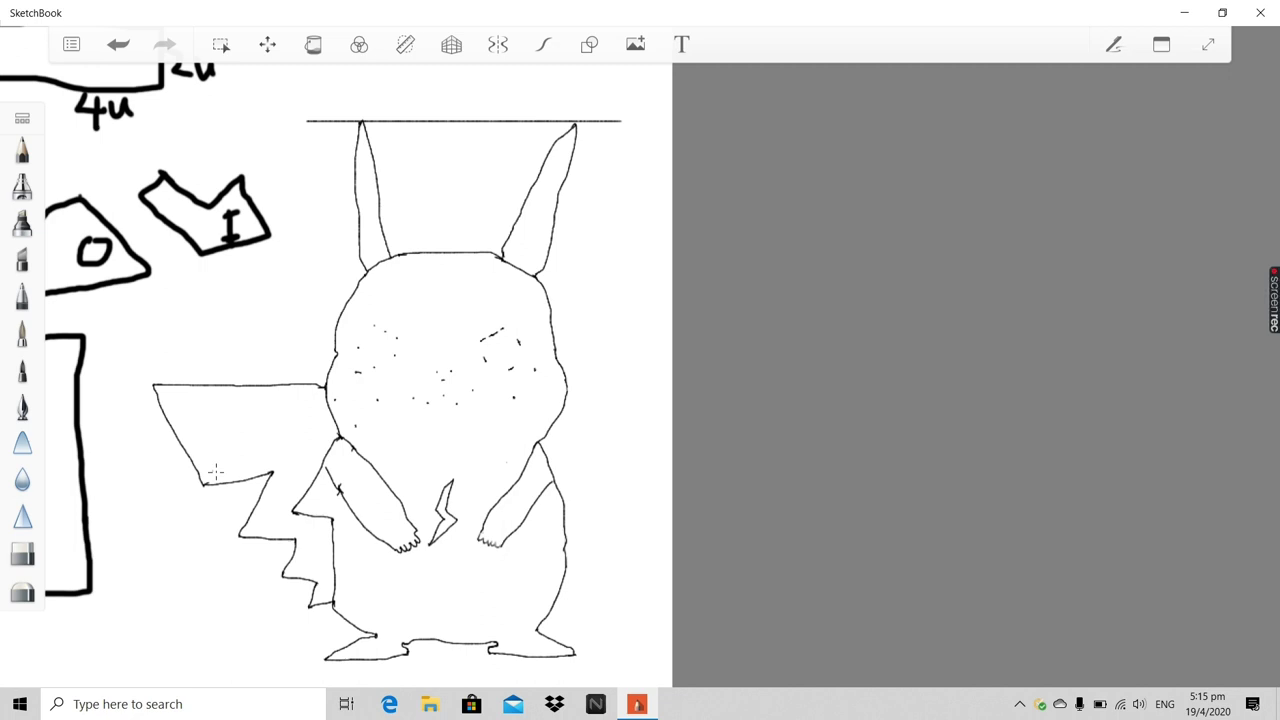
Compare the Pikachu figure at reduced and enlarged view scales, from the full canvas to a close view of the body
scroll(215, 470, down, 4)
scroll(388, 388, down, 2)
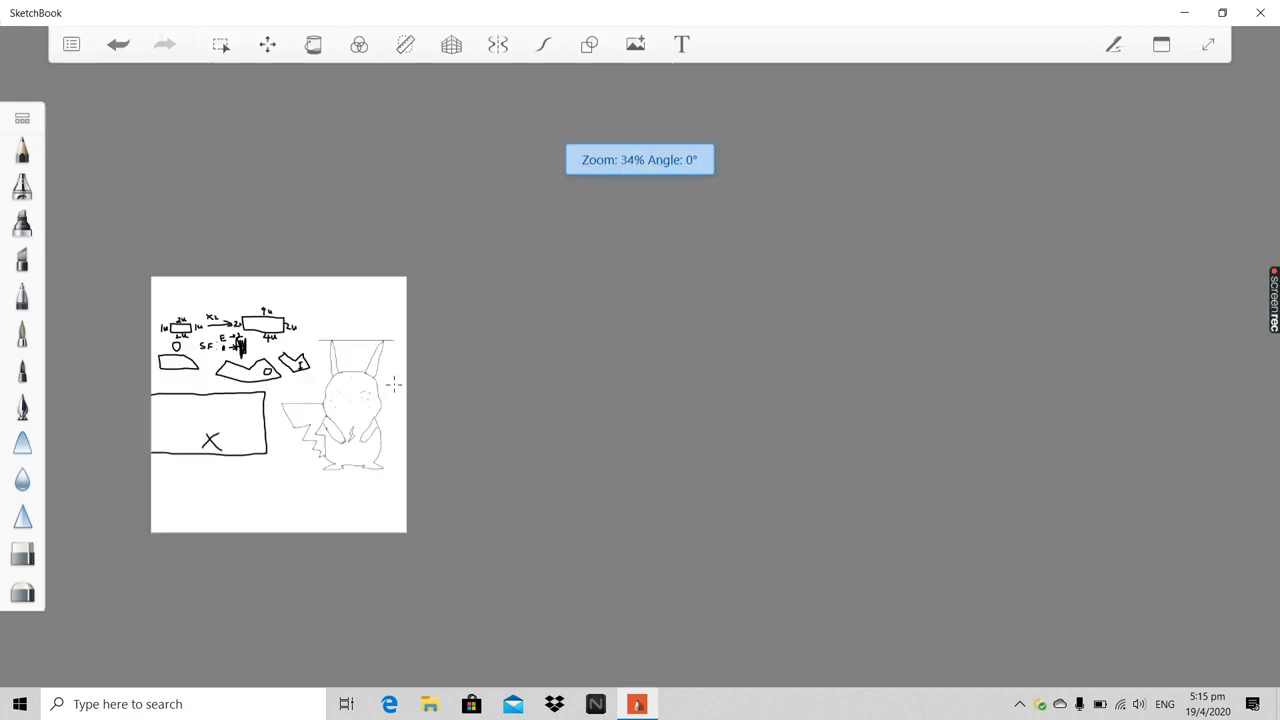
scroll(218, 382, up, 5)
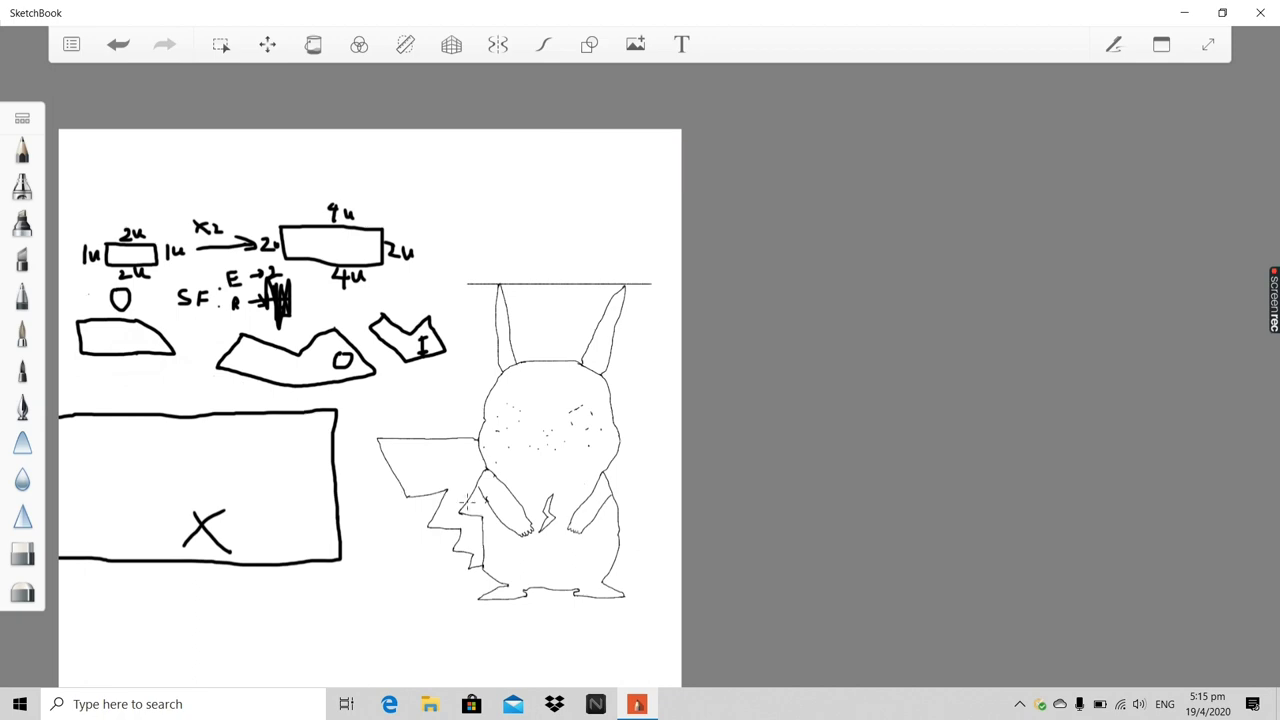
scroll(489, 500, up, 3)
scroll(489, 500, down, 1)
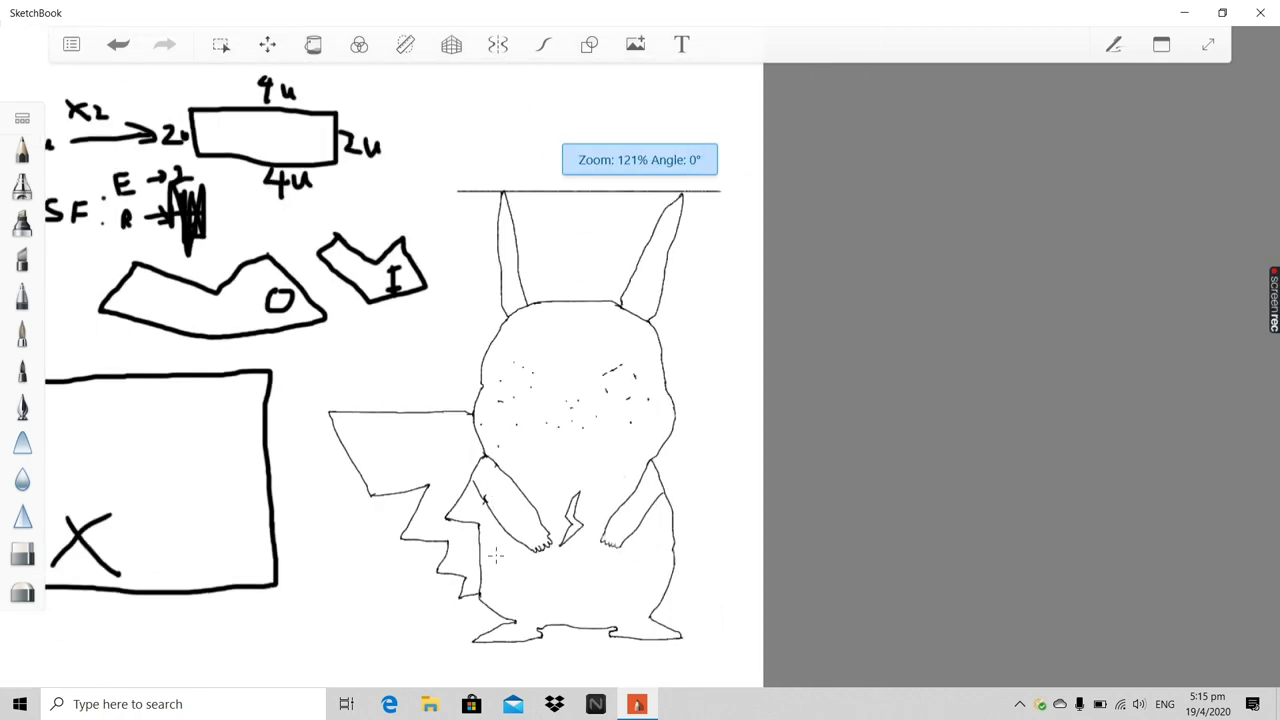
scroll(533, 620, up, 1)
scroll(533, 620, down, 1)
scroll(580, 548, down, 2)
scroll(580, 548, up, 1)
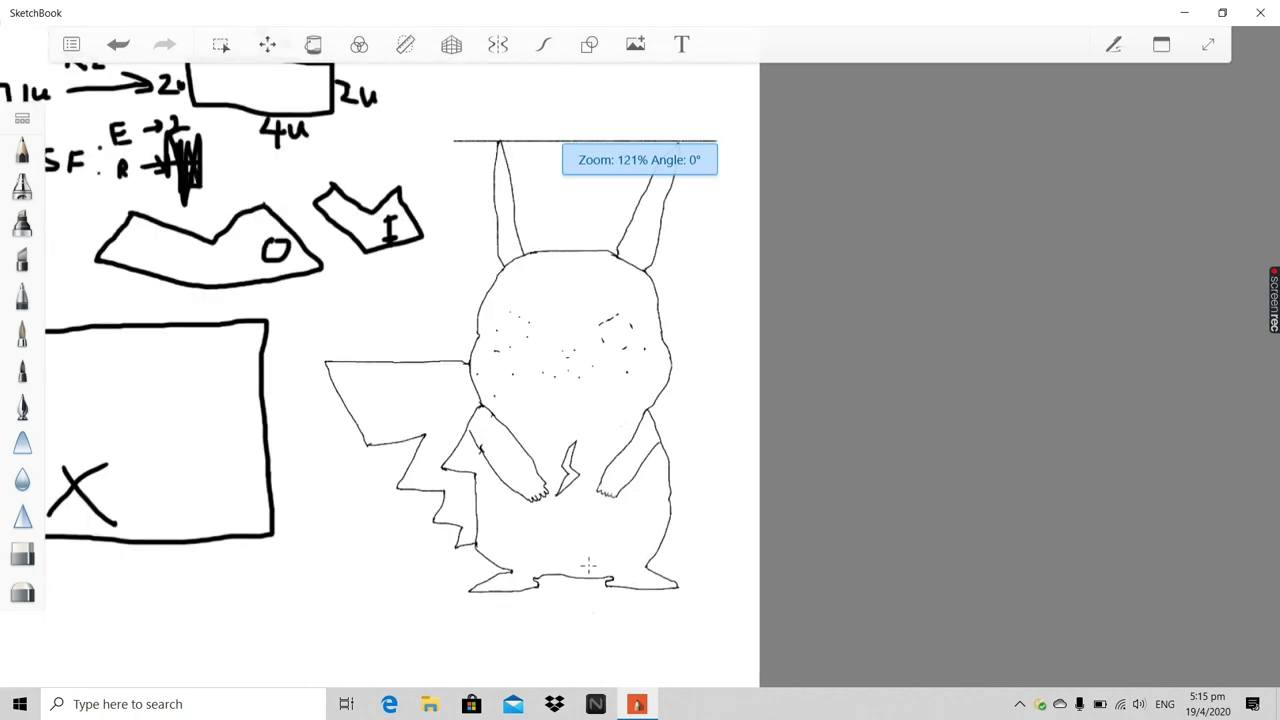
scroll(574, 381, up, 1)
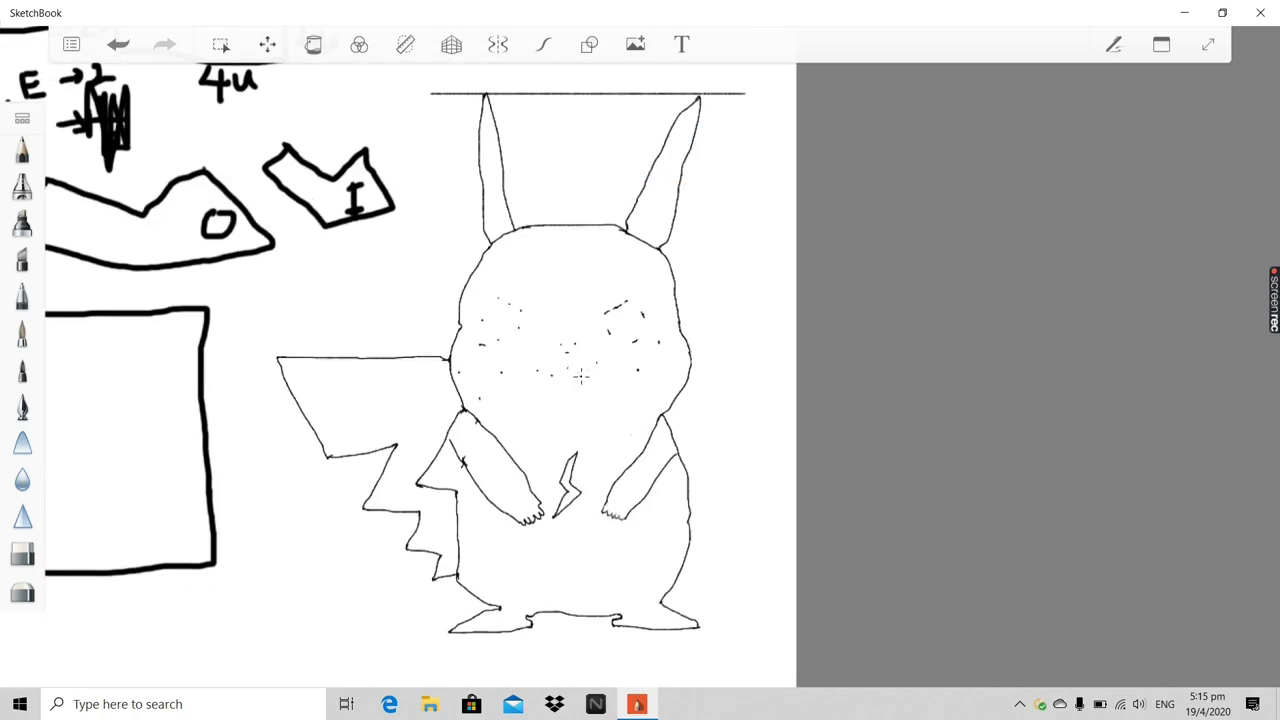
scroll(549, 404, down, 3)
scroll(255, 380, up, 2)
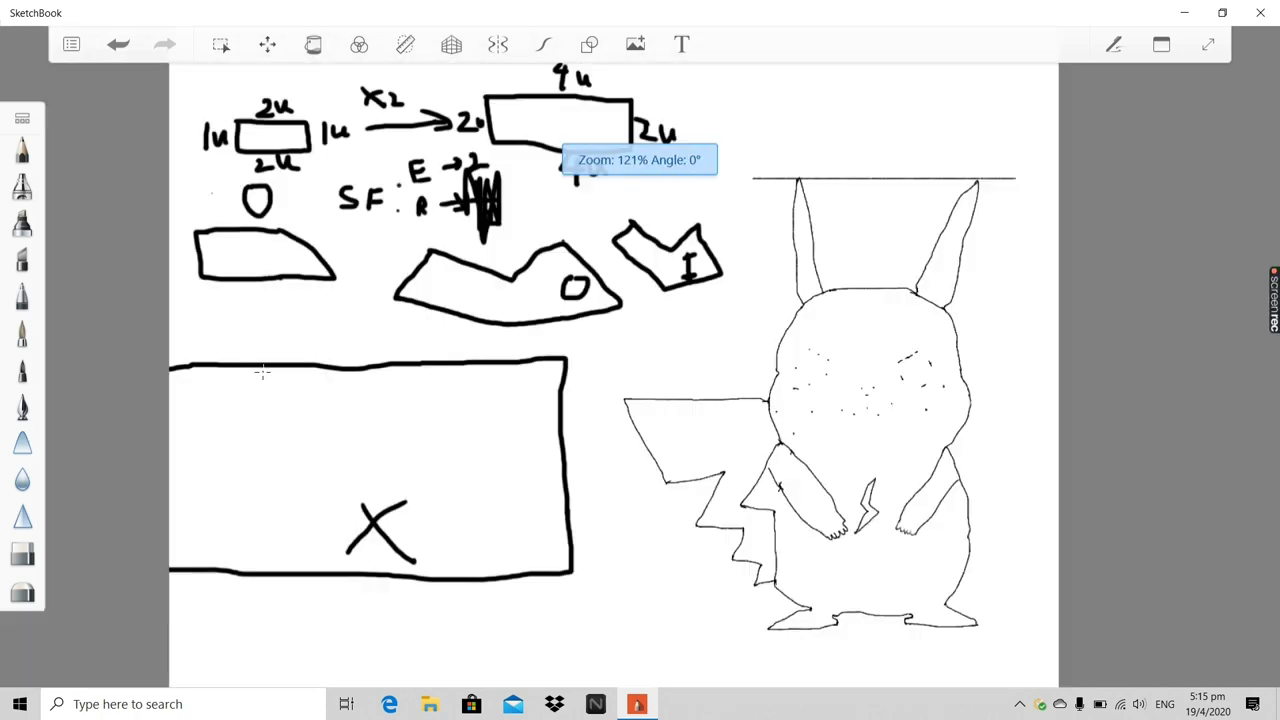
View the full set of examples alternately smaller and larger, comparing the large rectangle marked X with the Pikachu figure
scroll(283, 367, down, 2)
scroll(283, 367, down, 1)
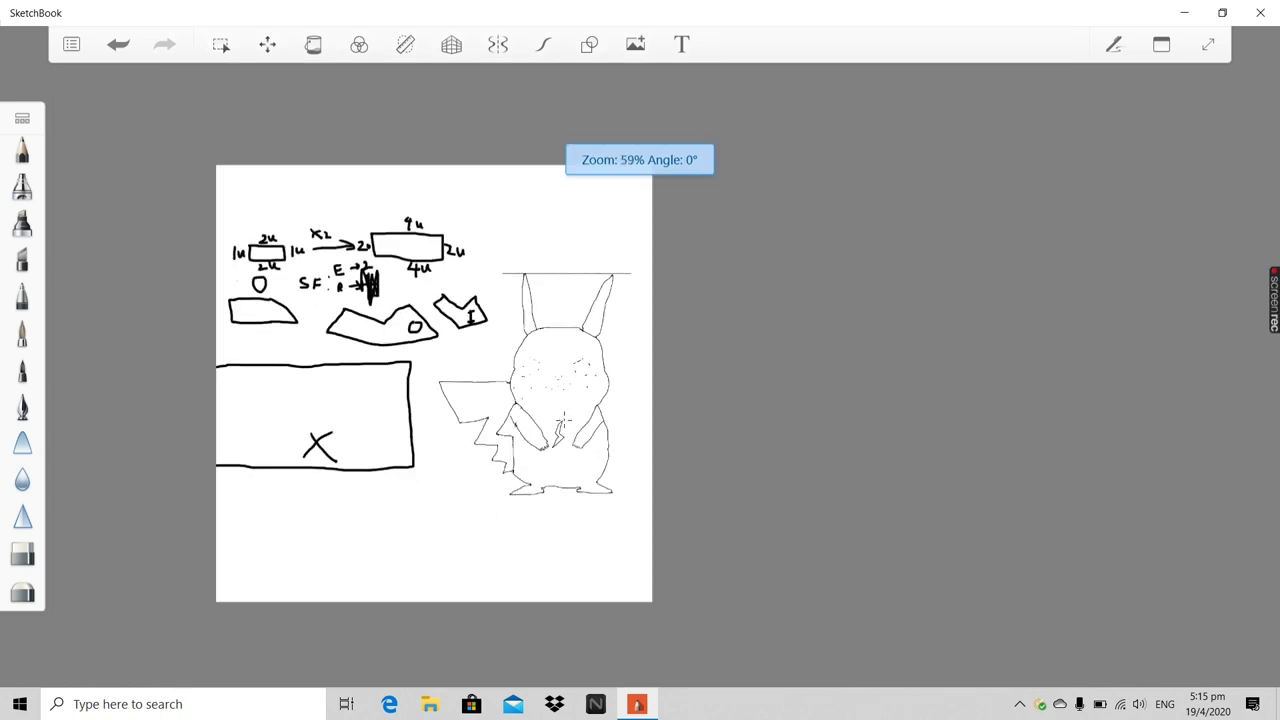
scroll(562, 340, up, 2)
scroll(562, 334, up, 1)
scroll(420, 337, down, 2)
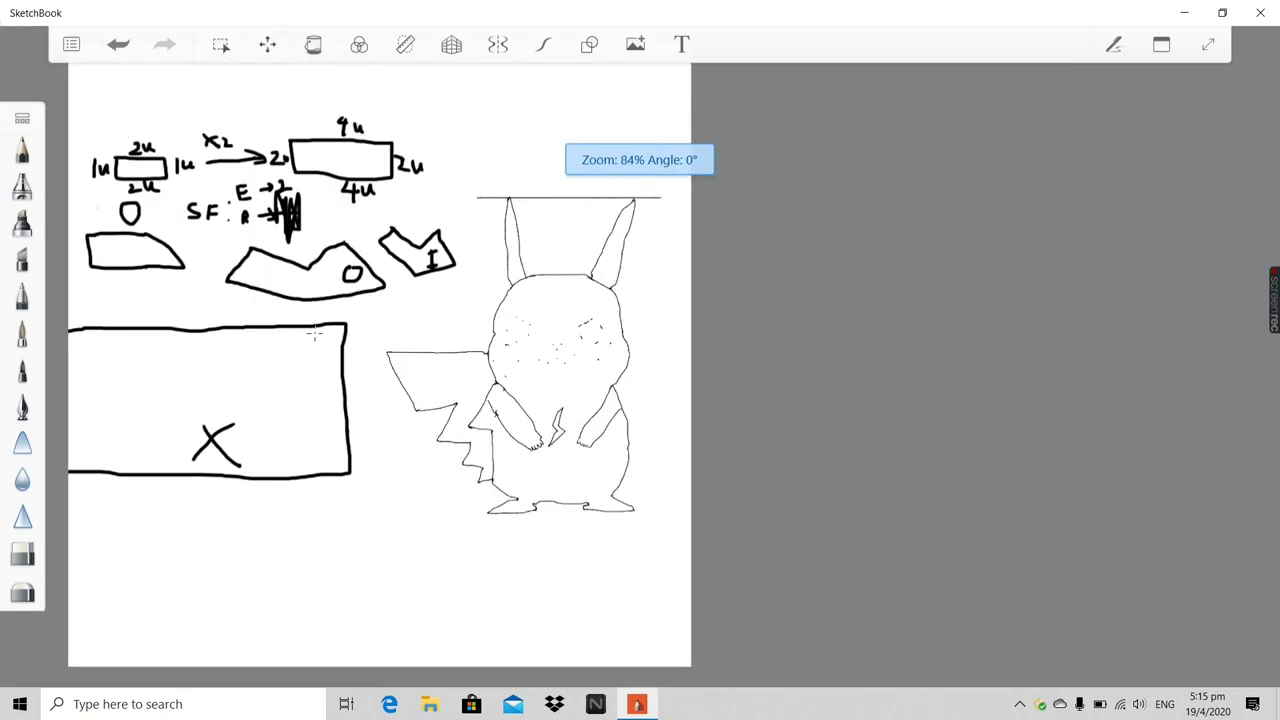
scroll(148, 280, up, 2)
scroll(148, 280, up, 1)
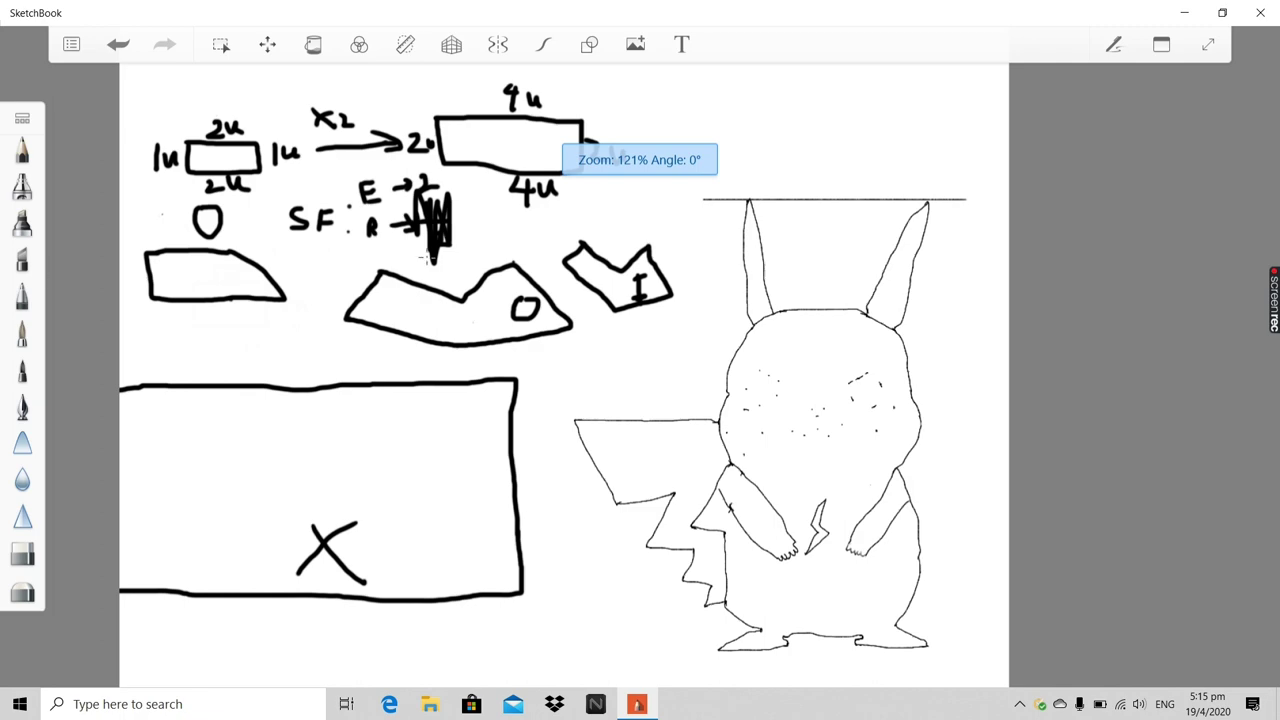
scroll(783, 390, down, 3)
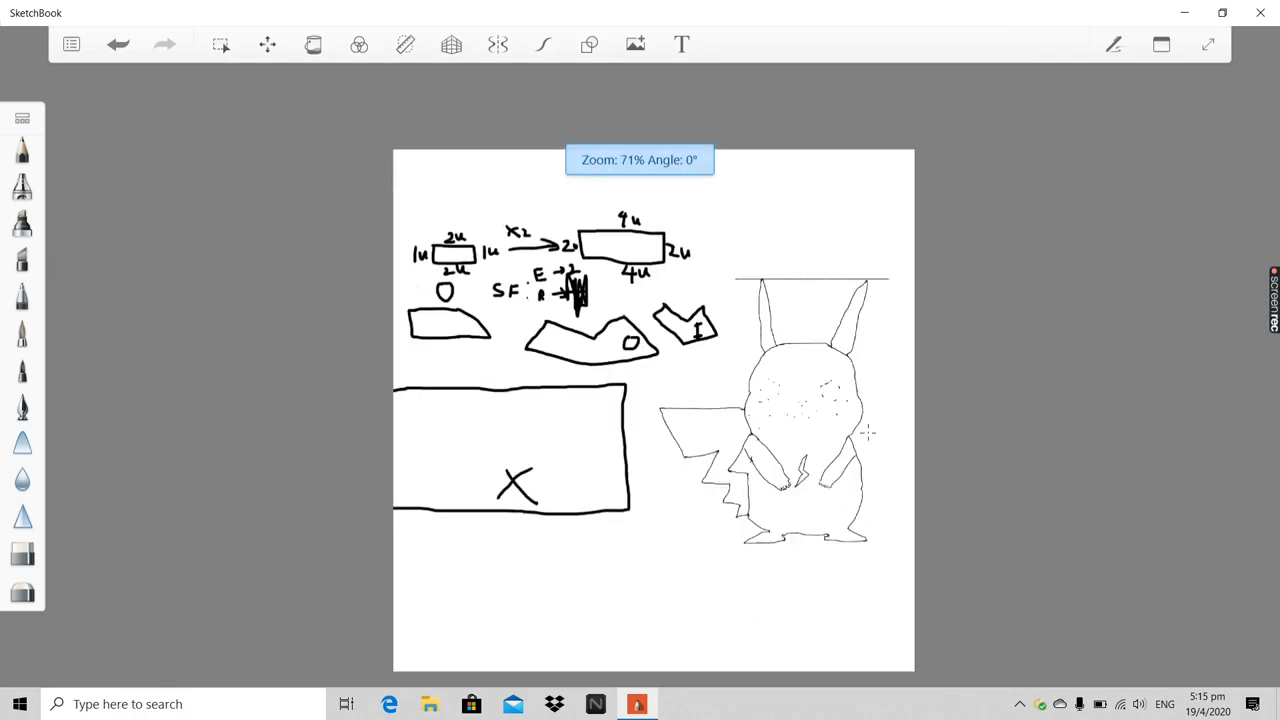
scroll(868, 432, up, 3)
scroll(910, 480, up, 2)
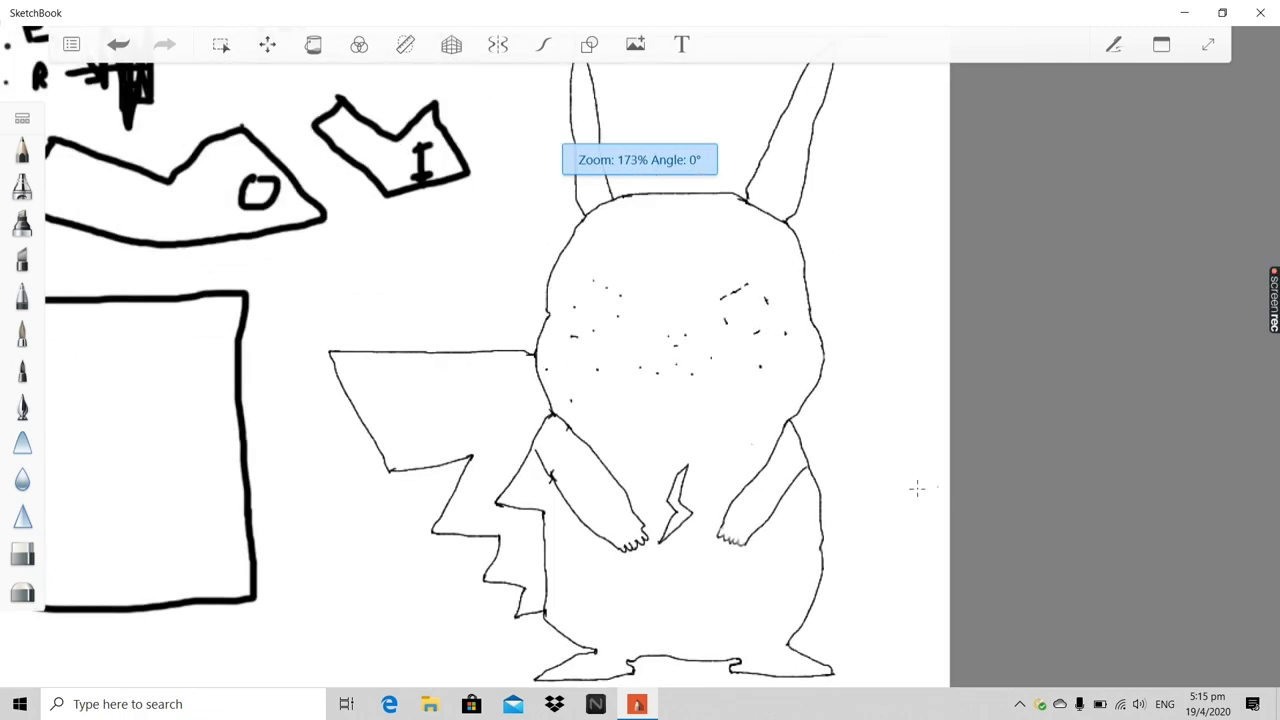
scroll(916, 488, down, 1)
scroll(531, 386, down, 3)
Examine the ×2 rectangle example, its scale factor notes for E and R, and the polygons labelled O and I
scroll(258, 283, up, 3)
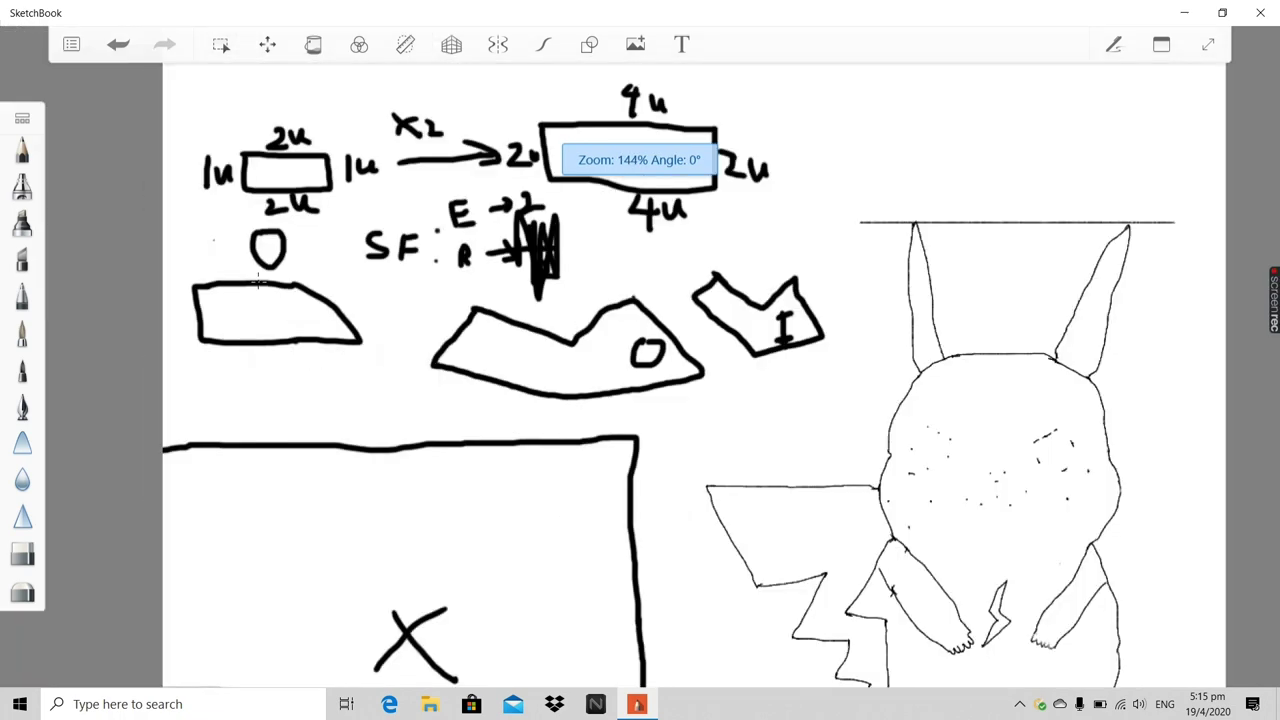
scroll(258, 283, down, 1)
scroll(250, 205, up, 2)
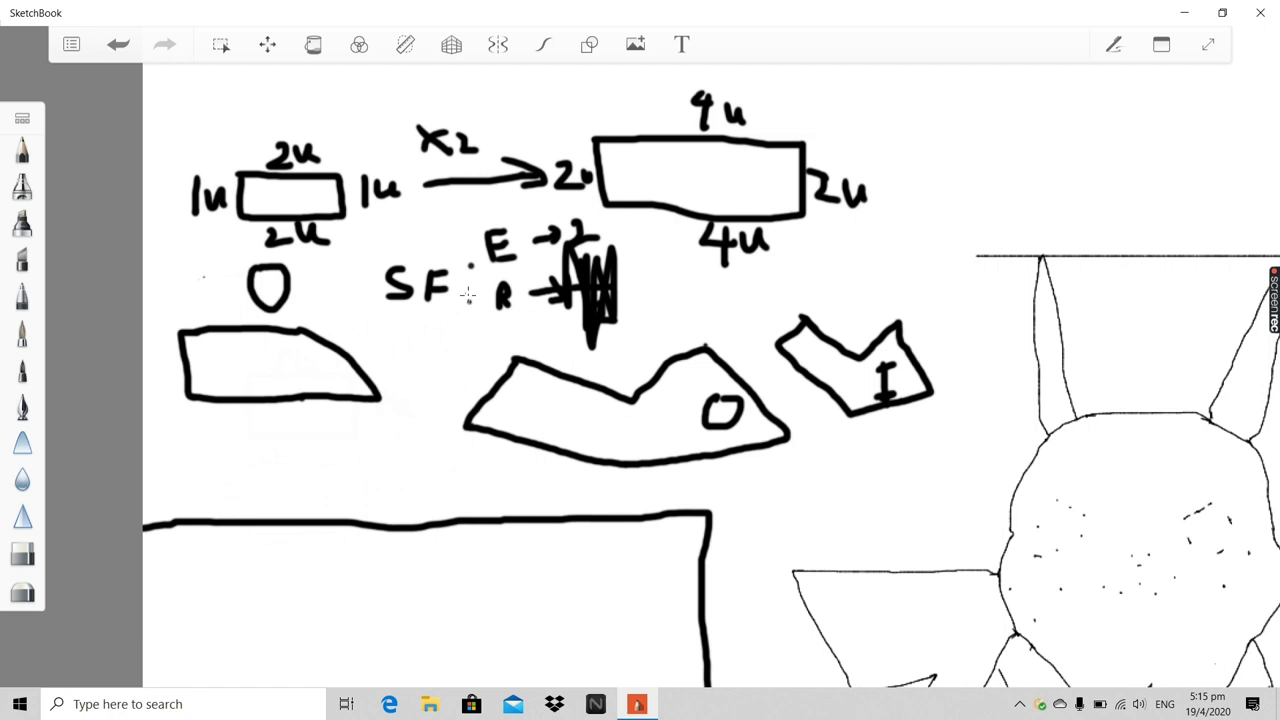
scroll(383, 450, down, 5)
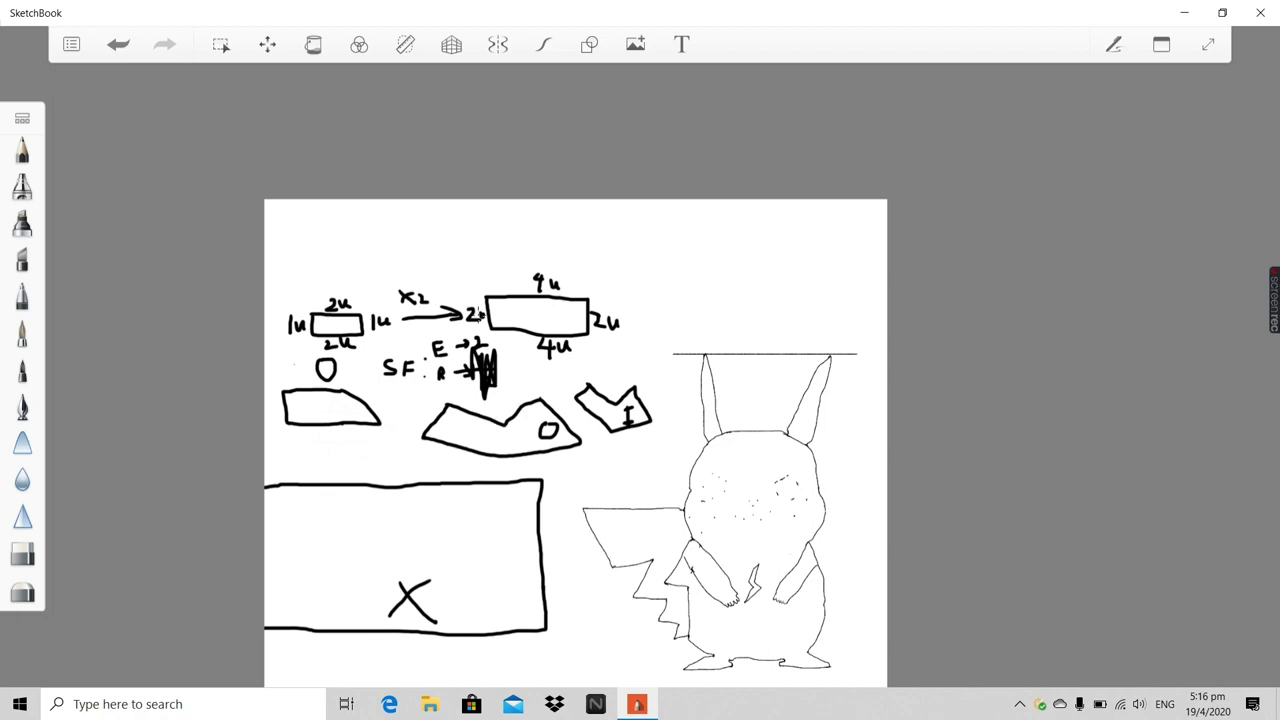
scroll(512, 390, up, 5)
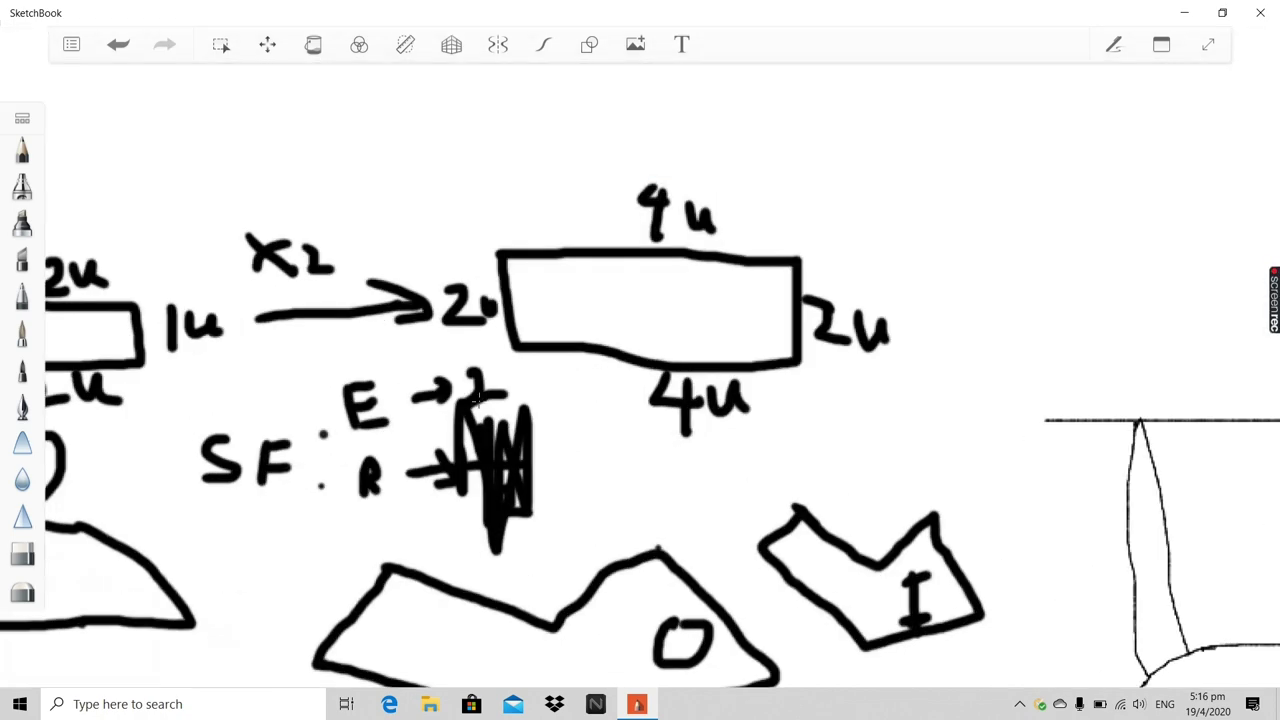
scroll(503, 375, down, 6)
scroll(670, 540, up, 3)
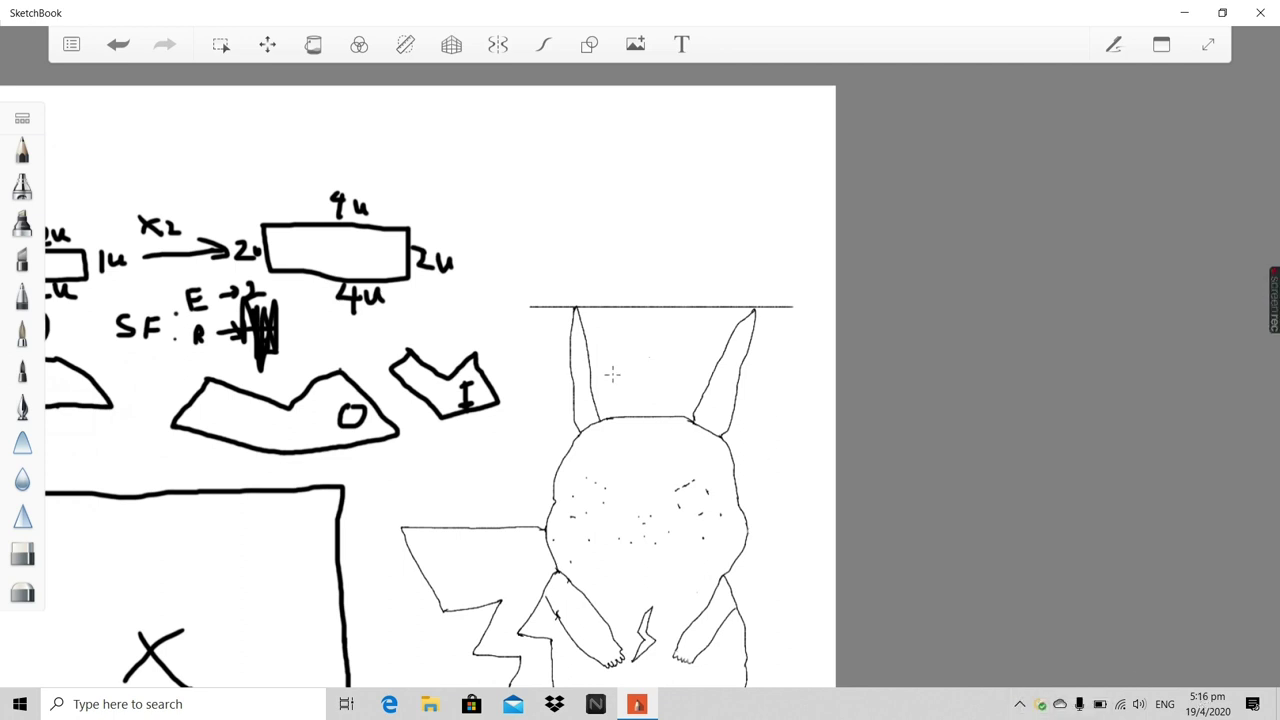
Look over the Pikachu figure, its ear line and the neighbouring shapes again at repeatedly reduced and enlarged scales
scroll(590, 430, down, 5)
scroll(613, 676, up, 3)
scroll(551, 165, down, 2)
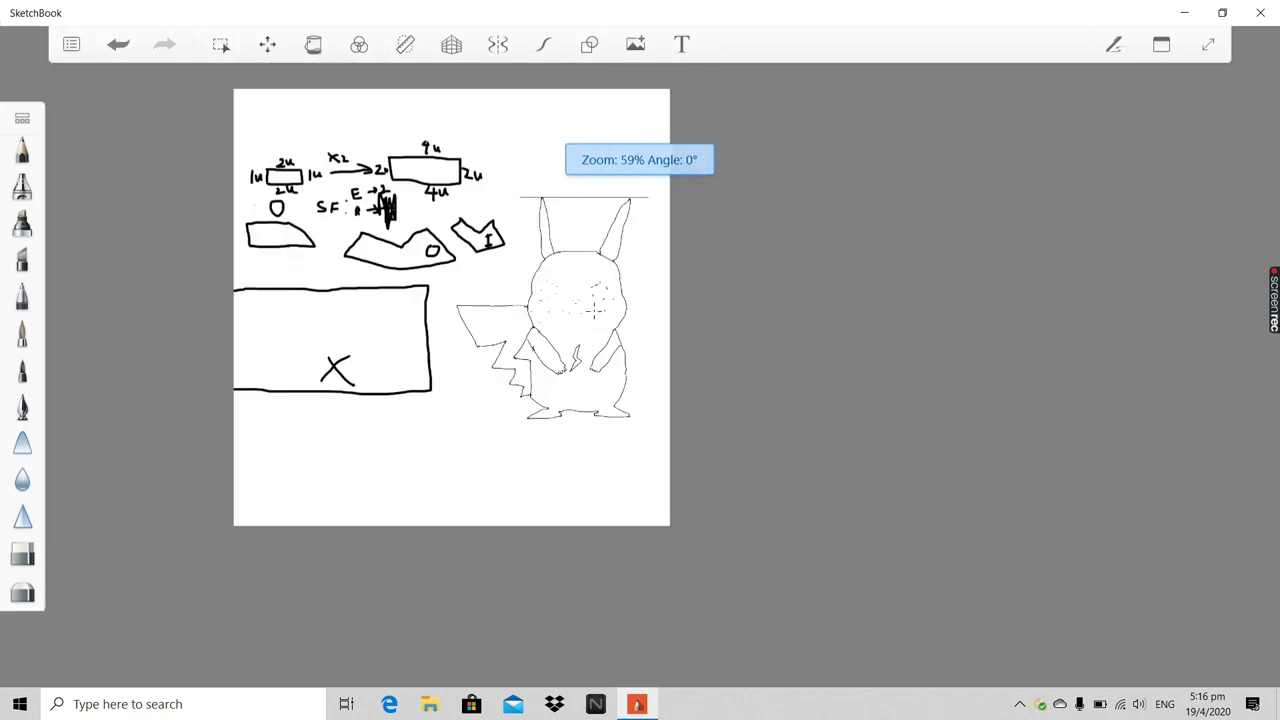
scroll(542, 172, up, 3)
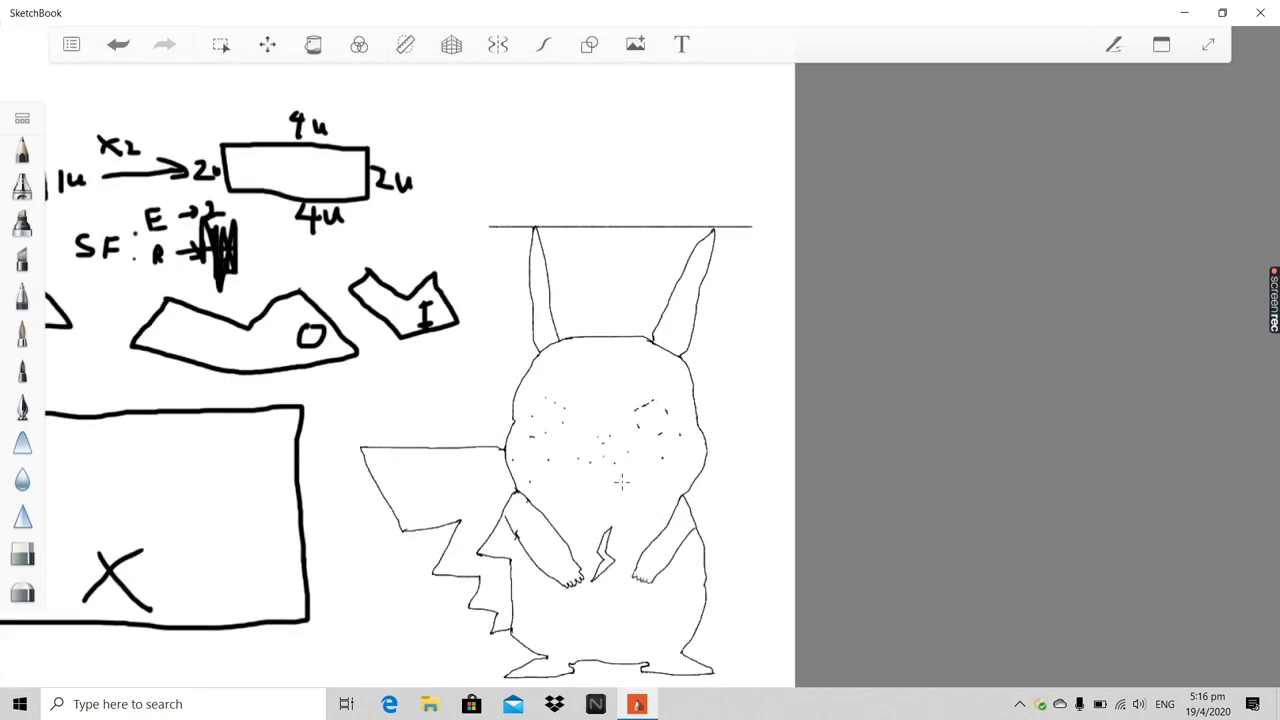
scroll(617, 477, down, 1)
scroll(617, 477, up, 1)
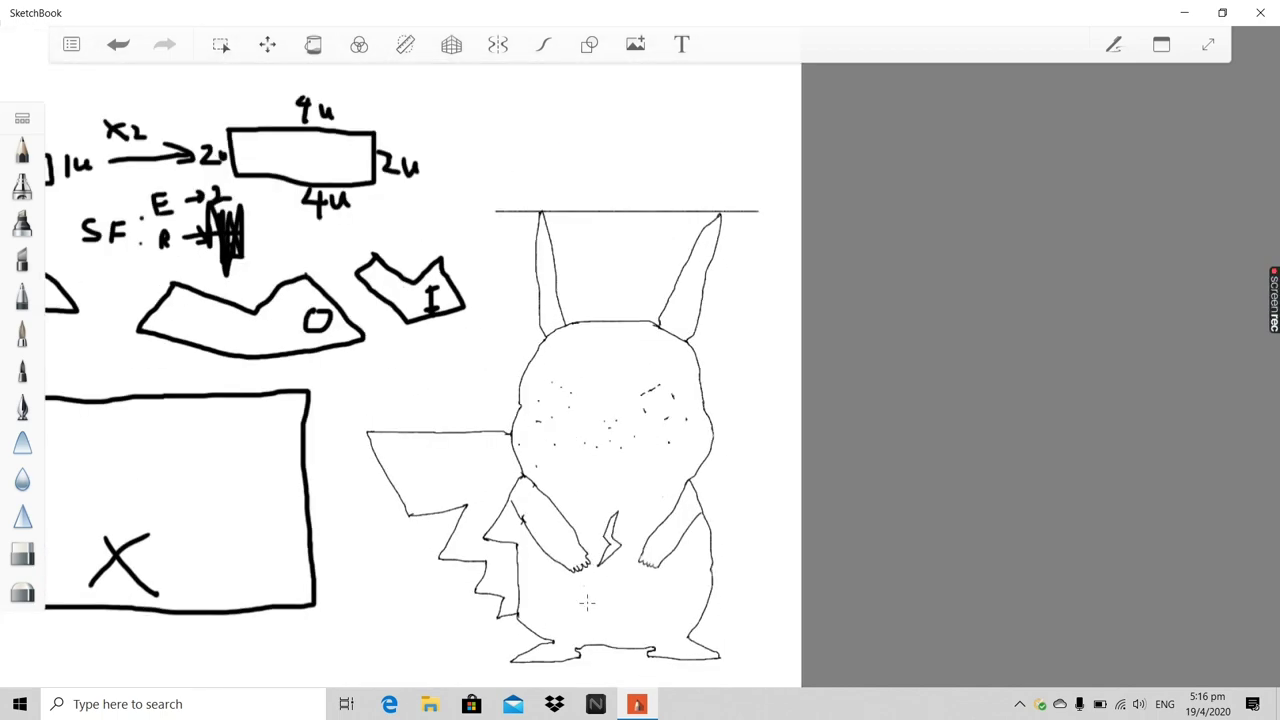
scroll(591, 598, down, 2)
scroll(592, 665, up, 3)
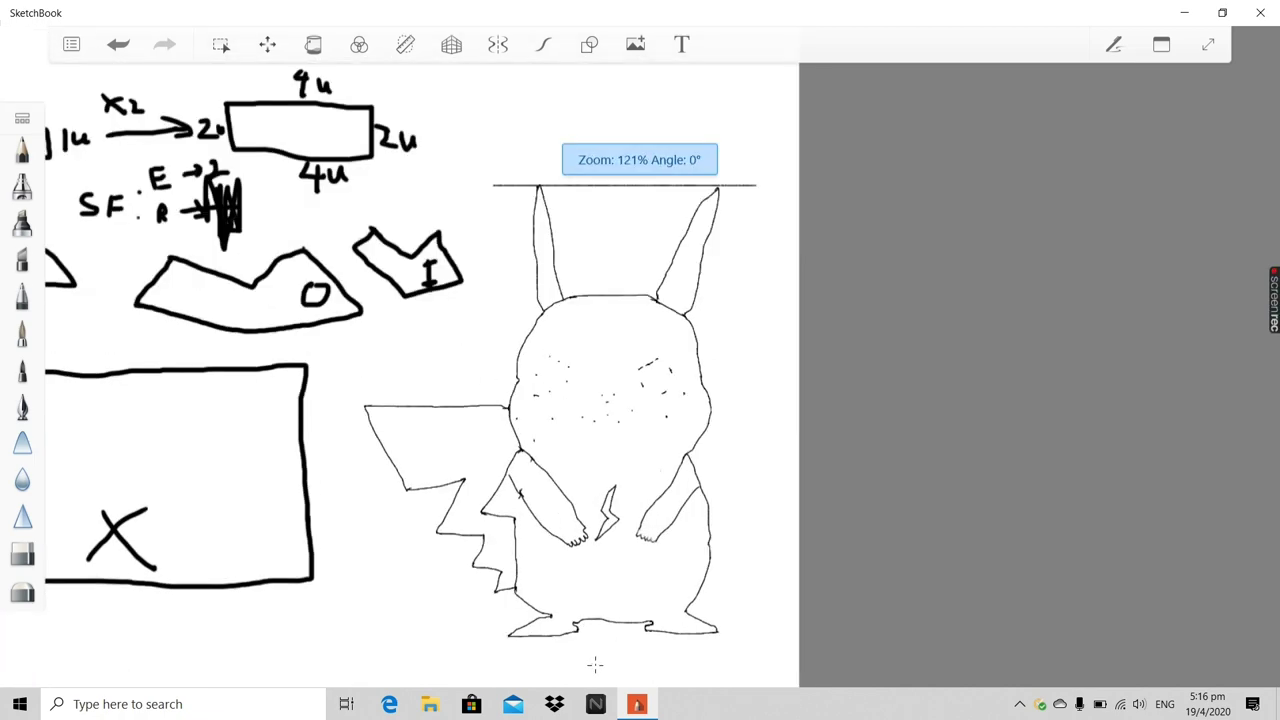
scroll(609, 620, down, 4)
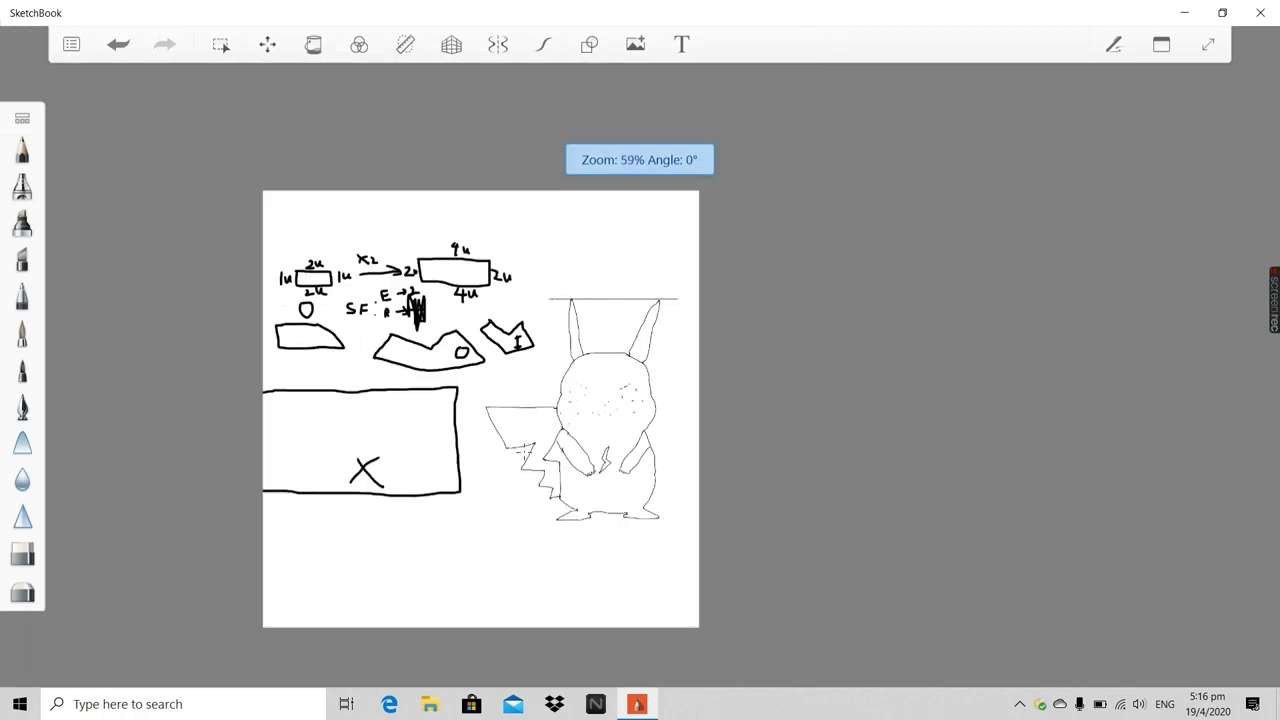
scroll(452, 395, up, 3)
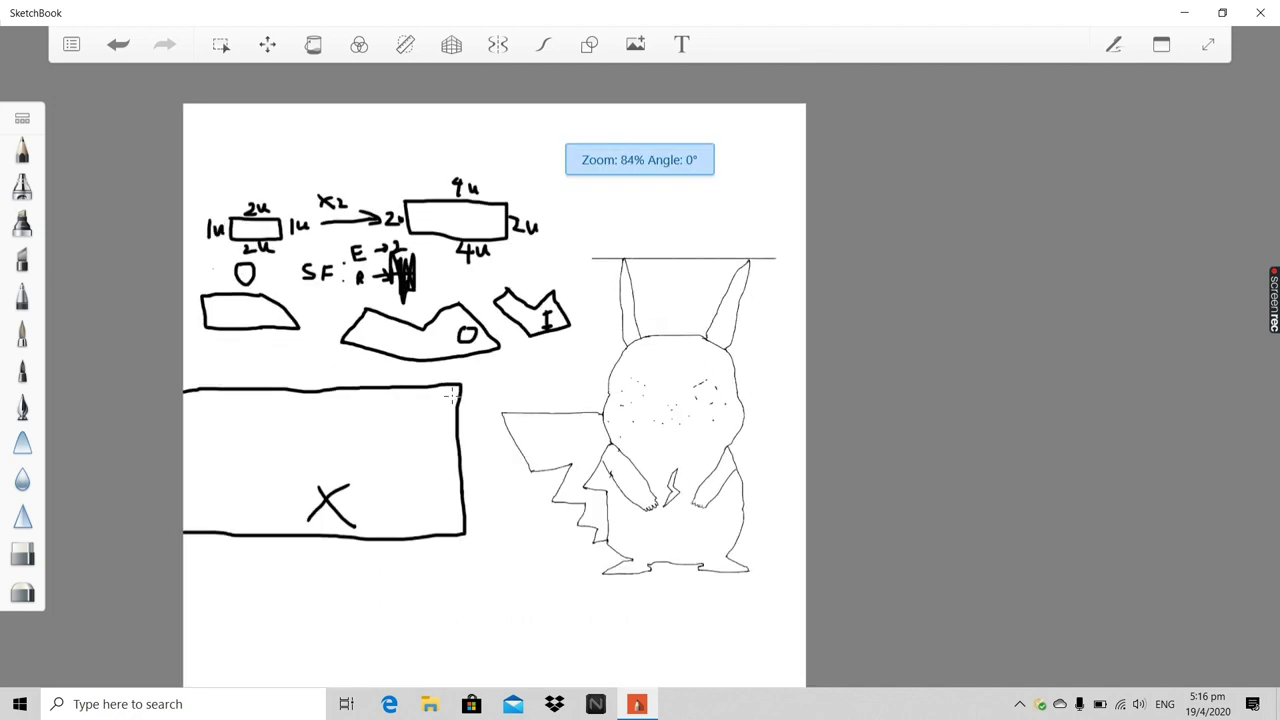
scroll(752, 533, up, 1)
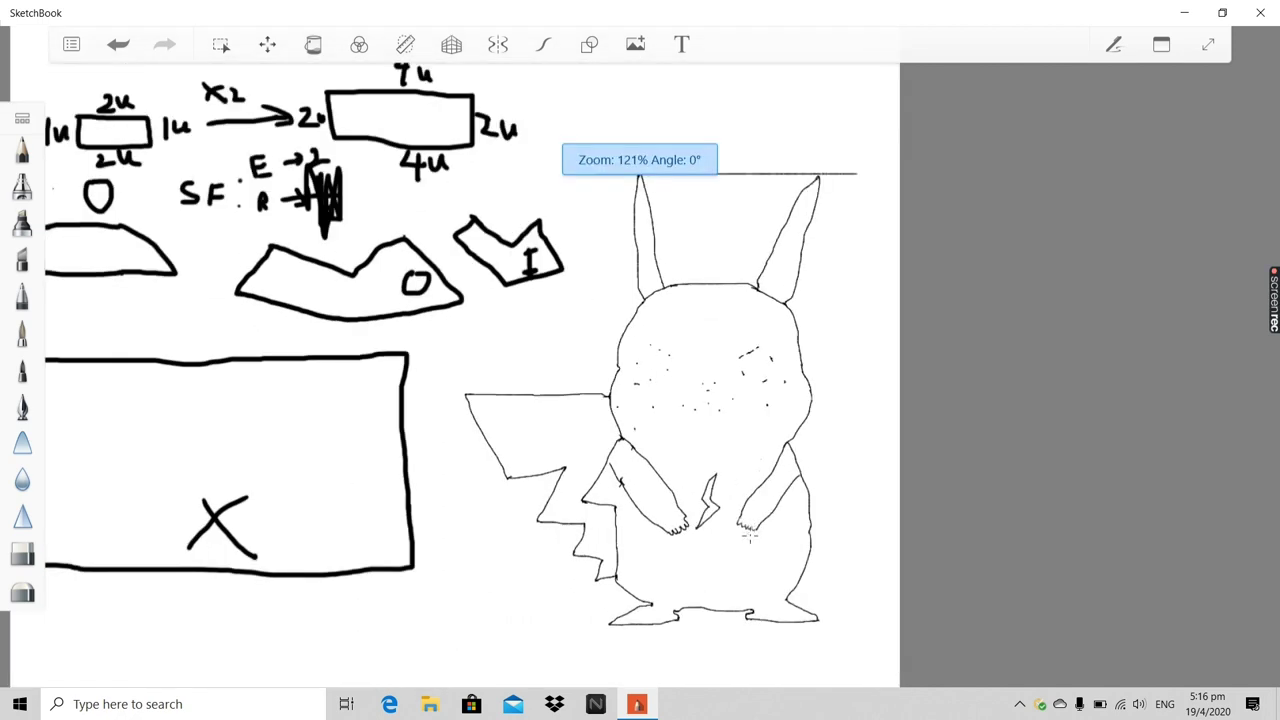